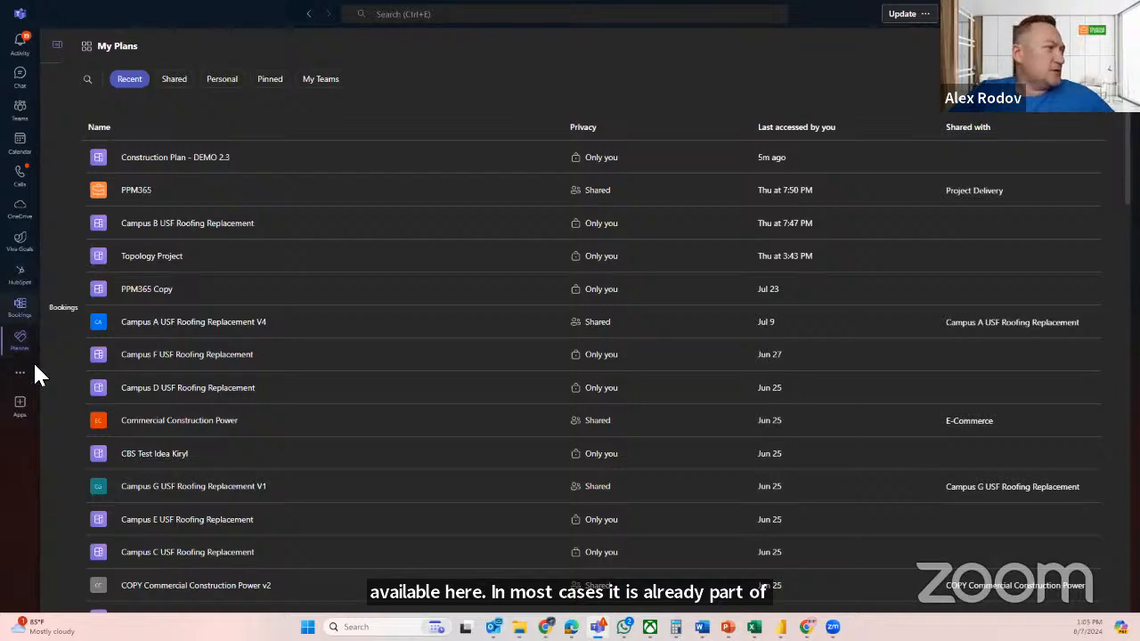
Expand the Planner navigation, look through all tasks in My Tasks, and return to the My Plans list
click(56, 45)
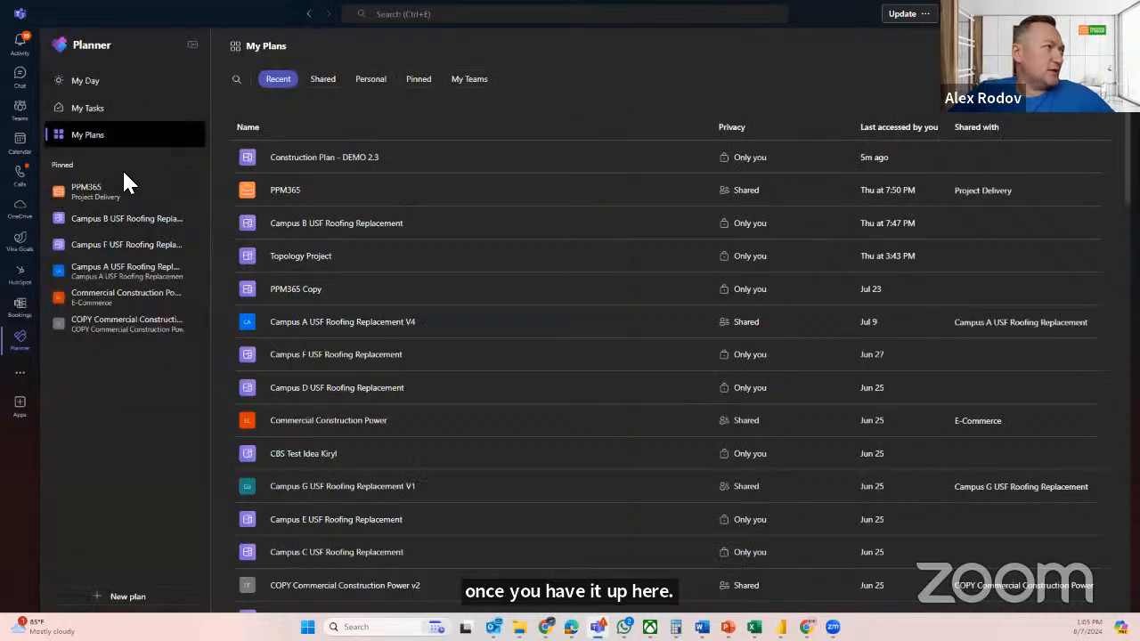
click(95, 112)
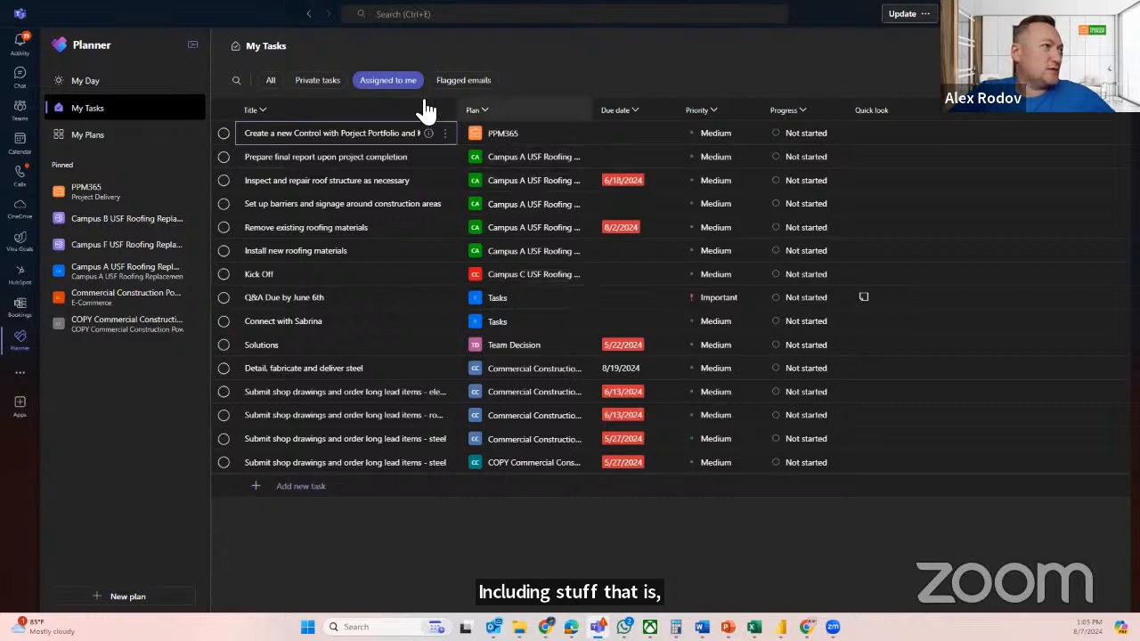
click(270, 80)
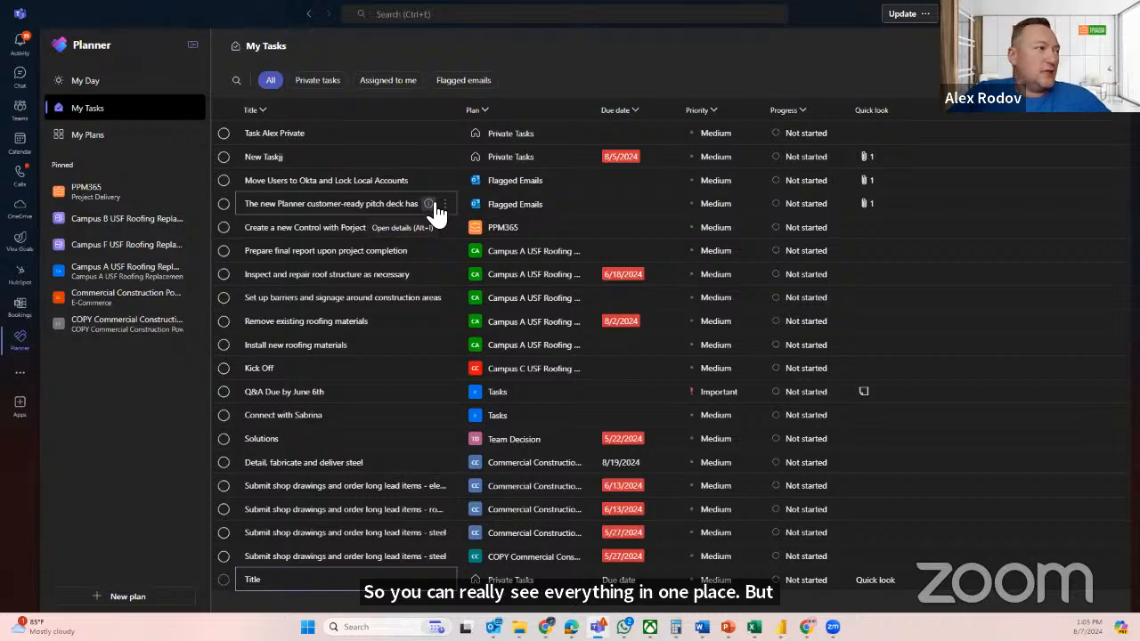
click(89, 138)
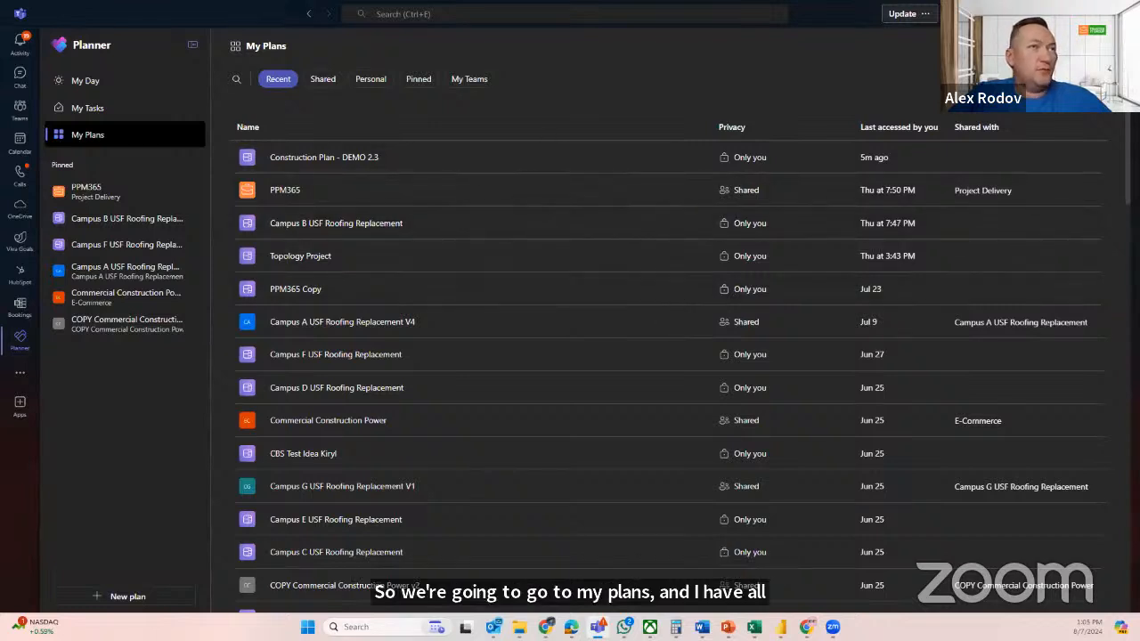
Create a premium plan from scratch named "Construction Project DEMO - Webinar 872024"
click(126, 596)
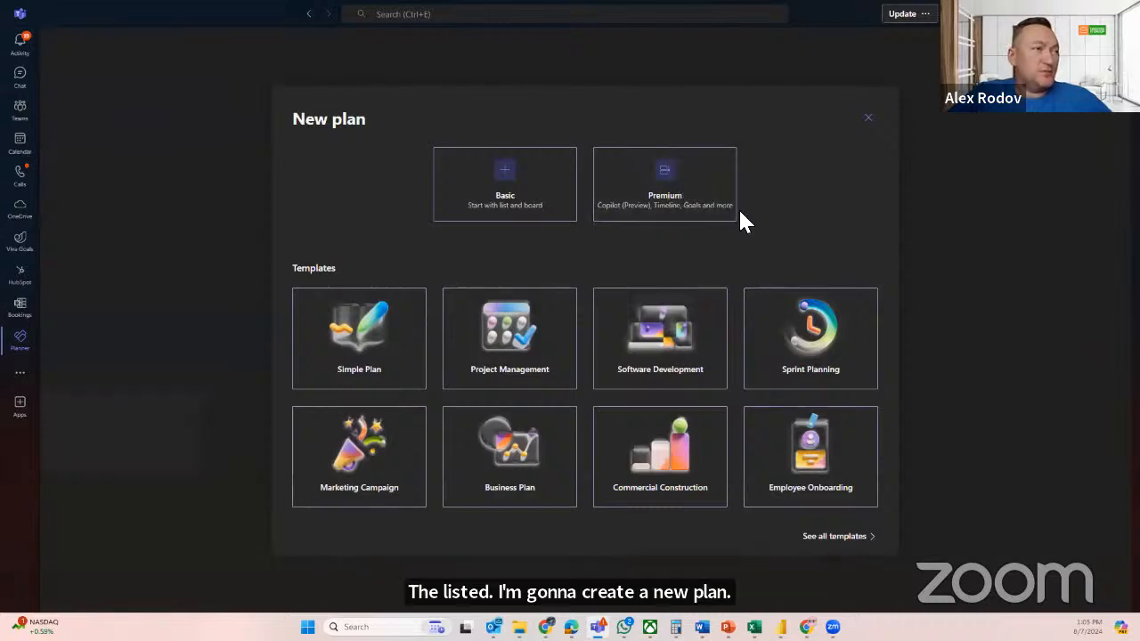
click(683, 220)
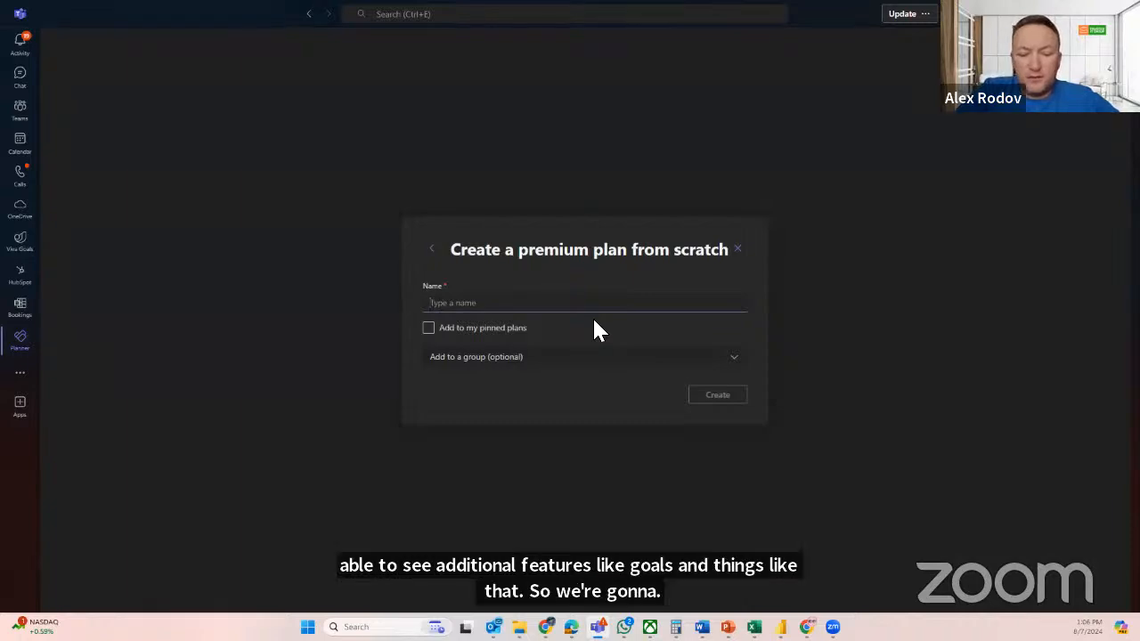
text(Constru)
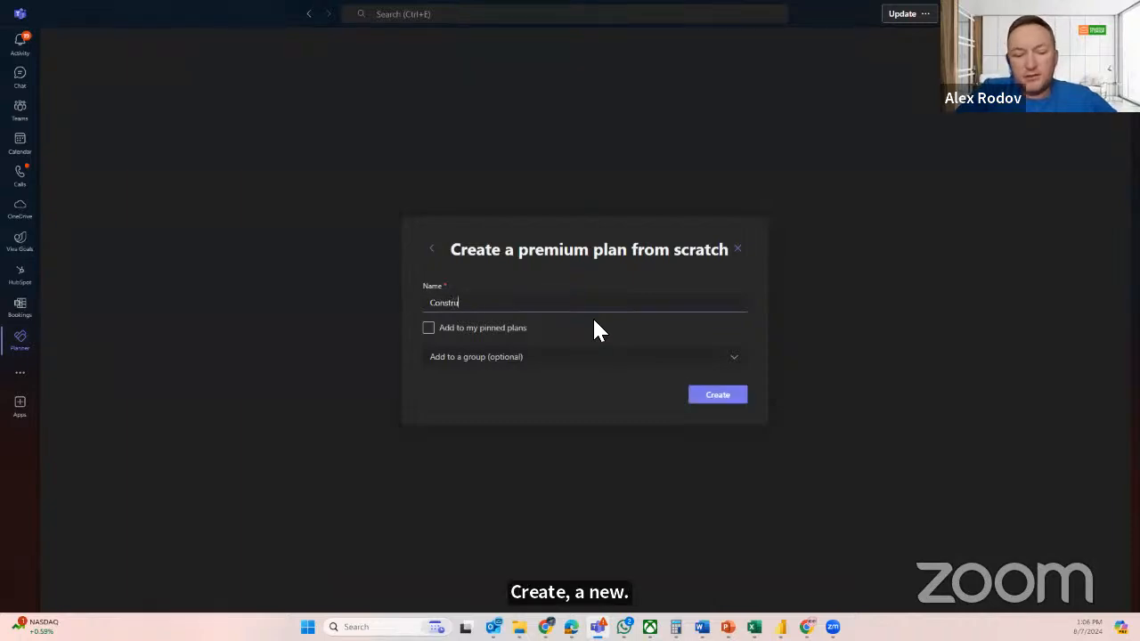
text(ction Project)
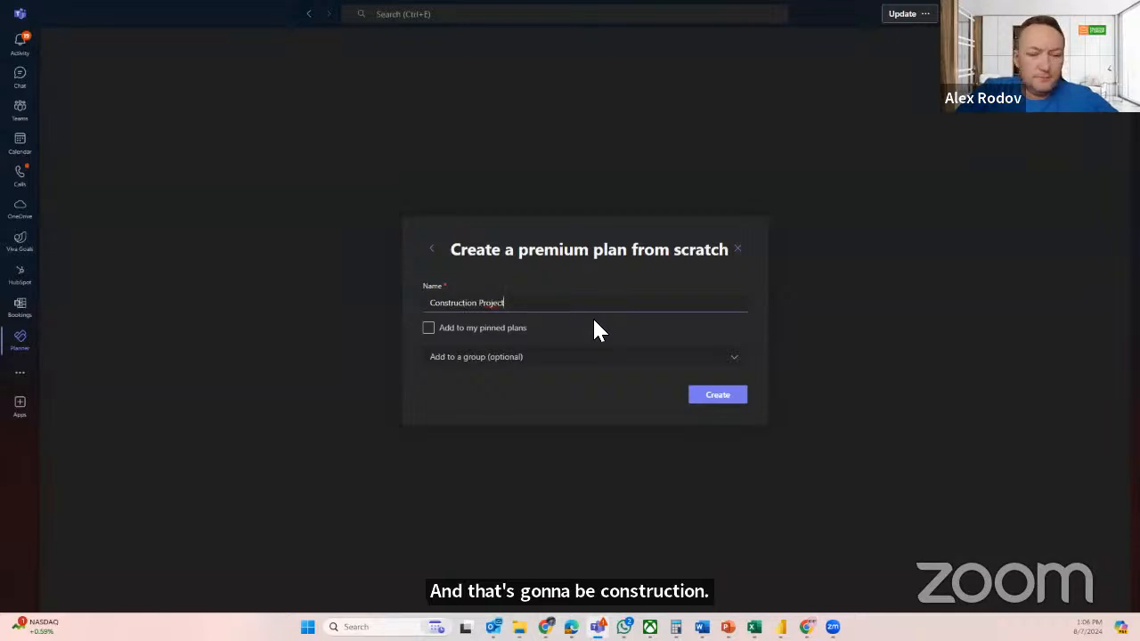
text( DEMO)
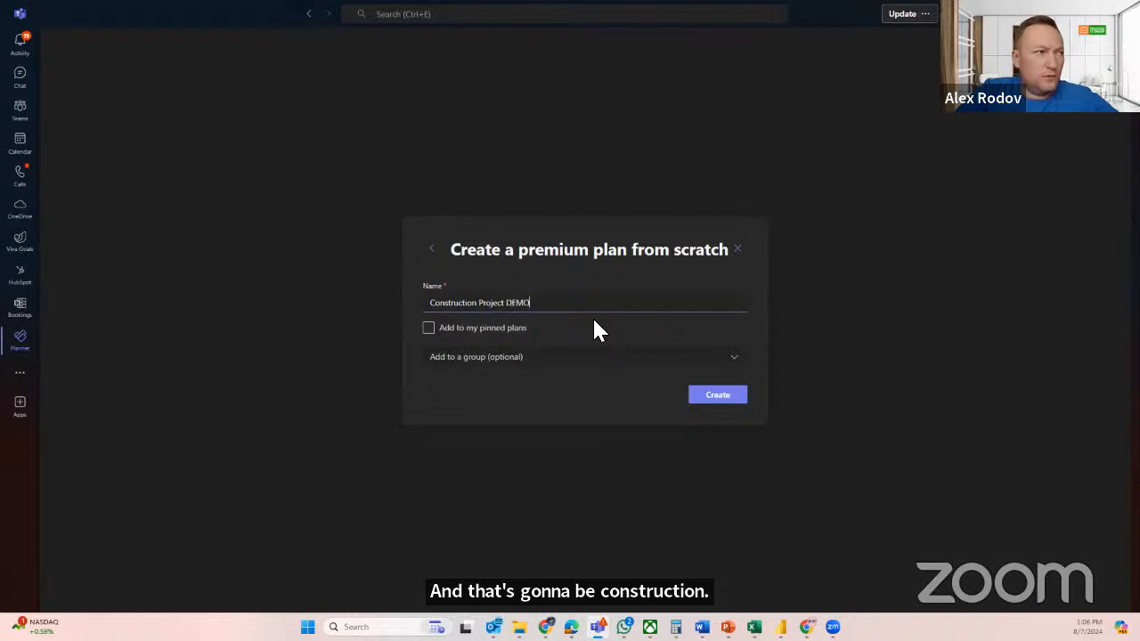
text( - Webinar)
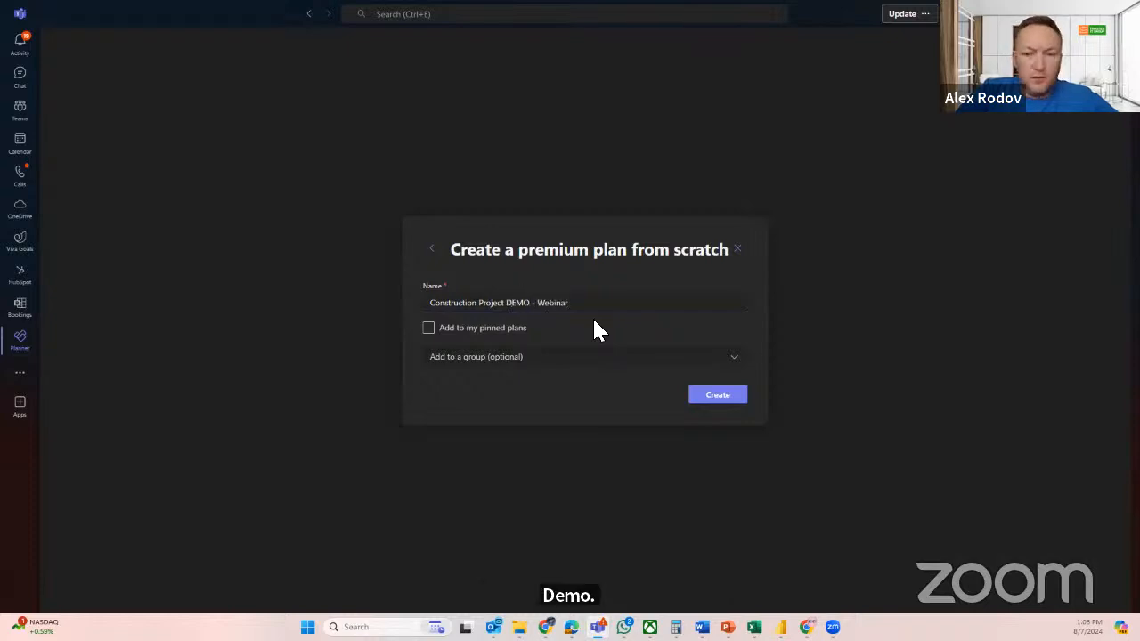
text( 8)
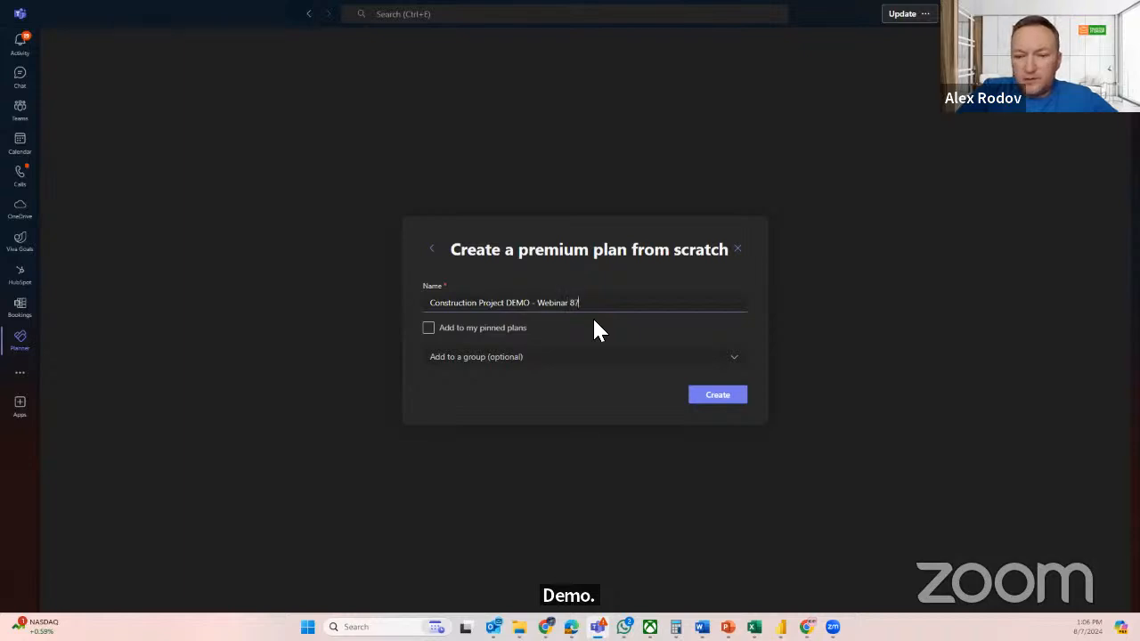
text(72024)
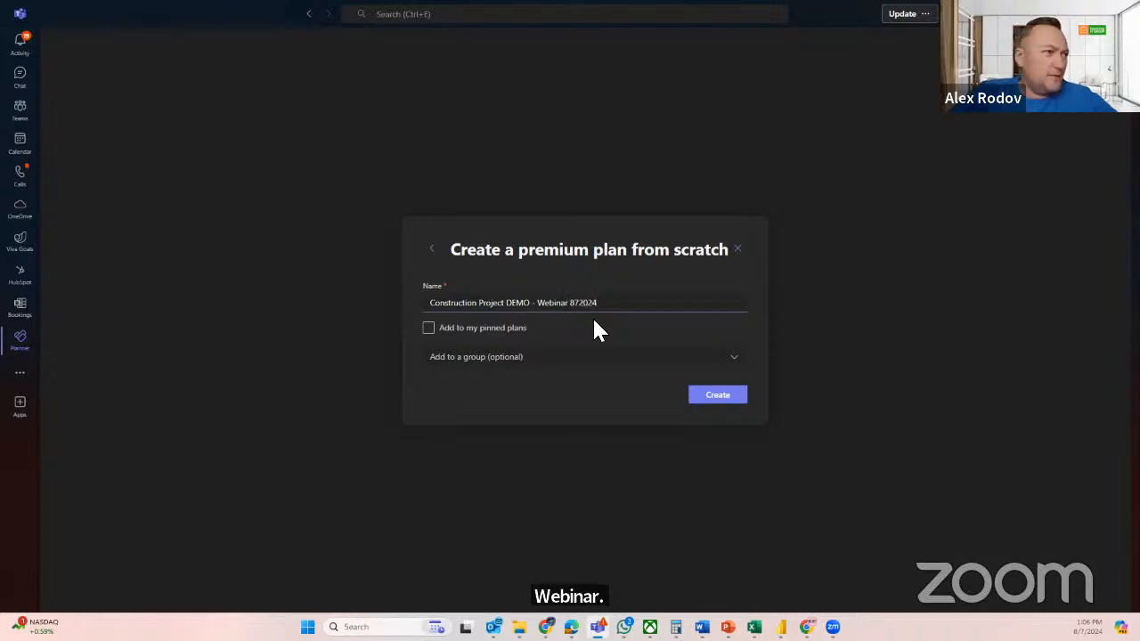
click(710, 400)
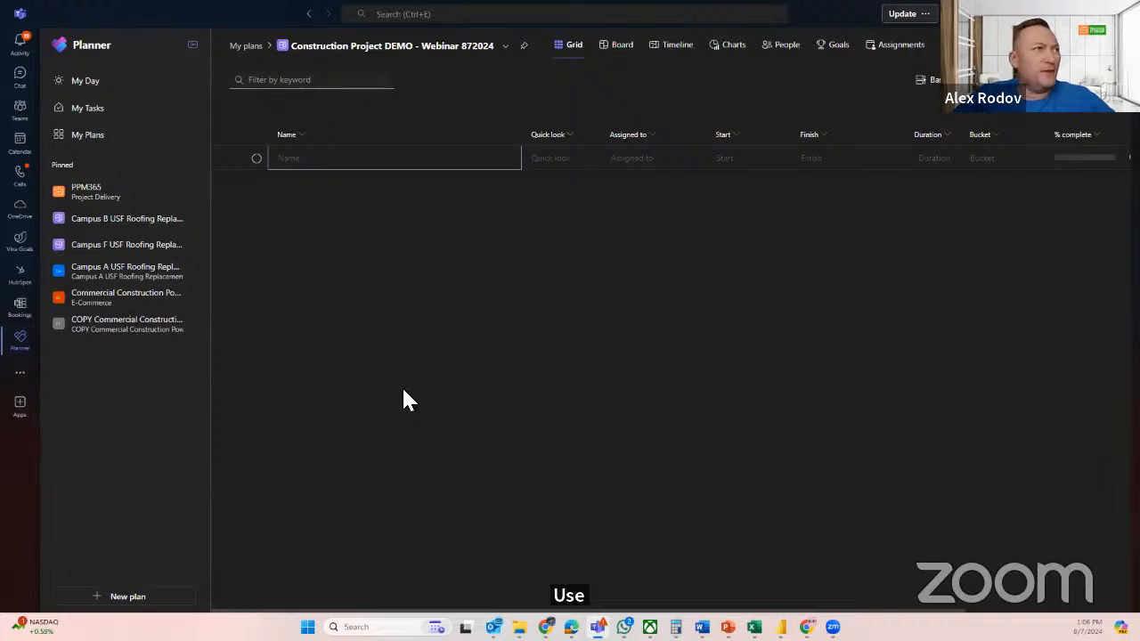
Ask Copilot to "Create tasks for constructing a 2 story residential house in Kansas City"
click(920, 79)
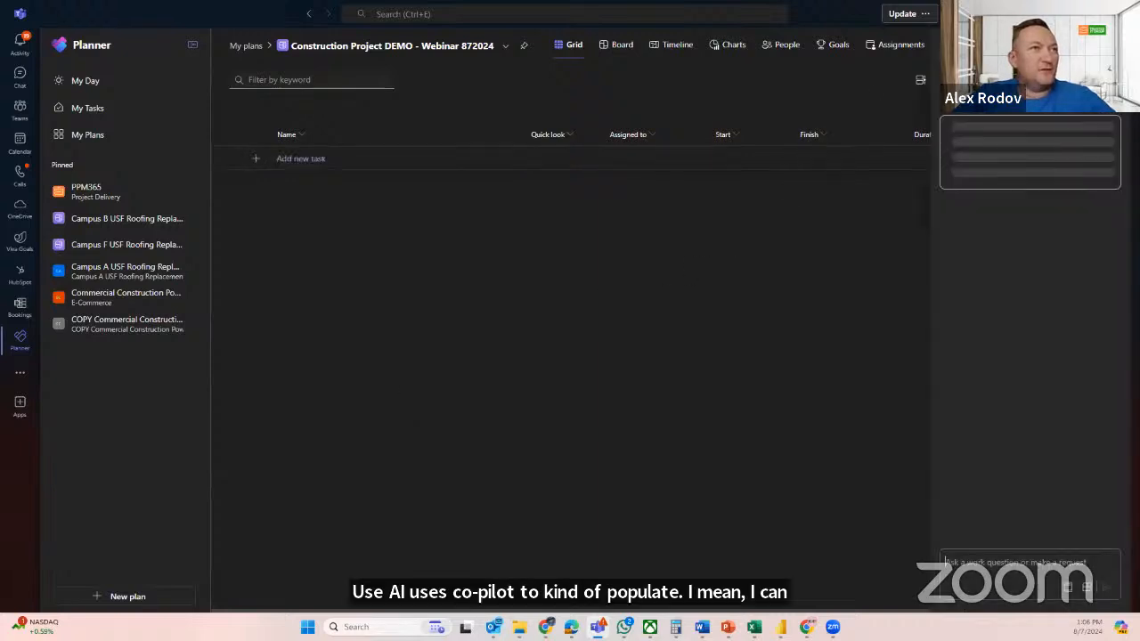
click(1017, 577)
text(Create)
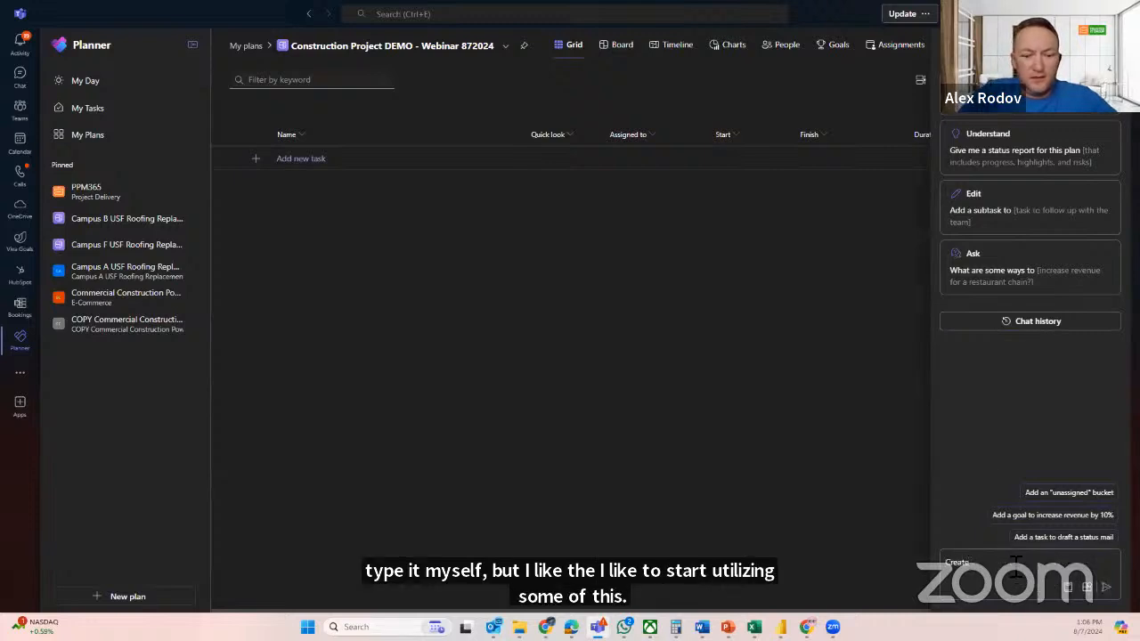
text( tasks for)
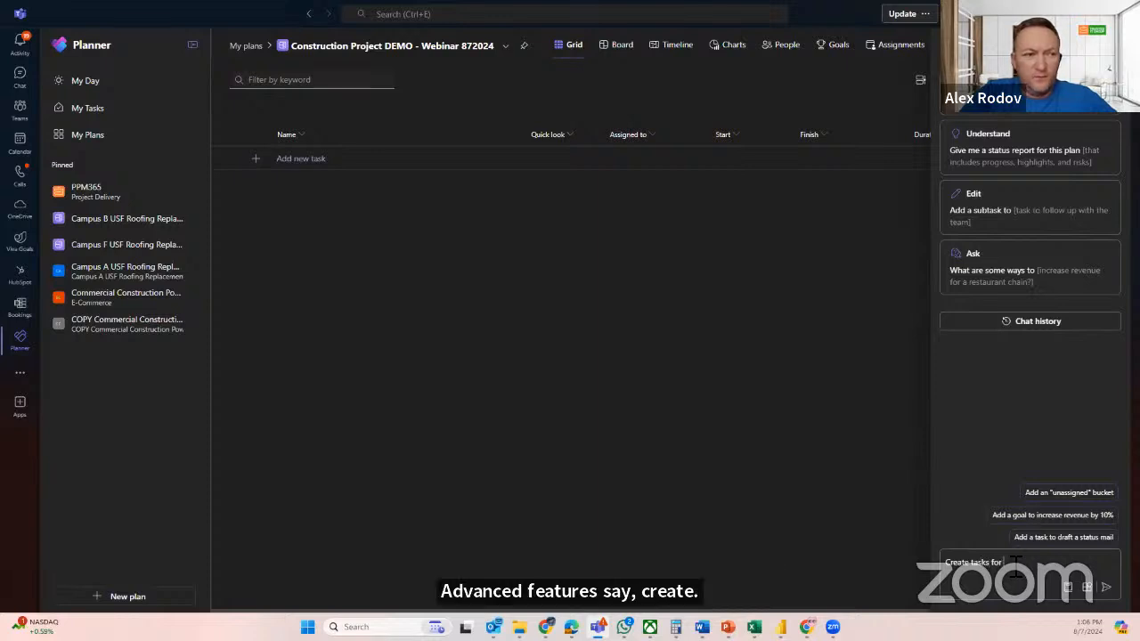
text( con)
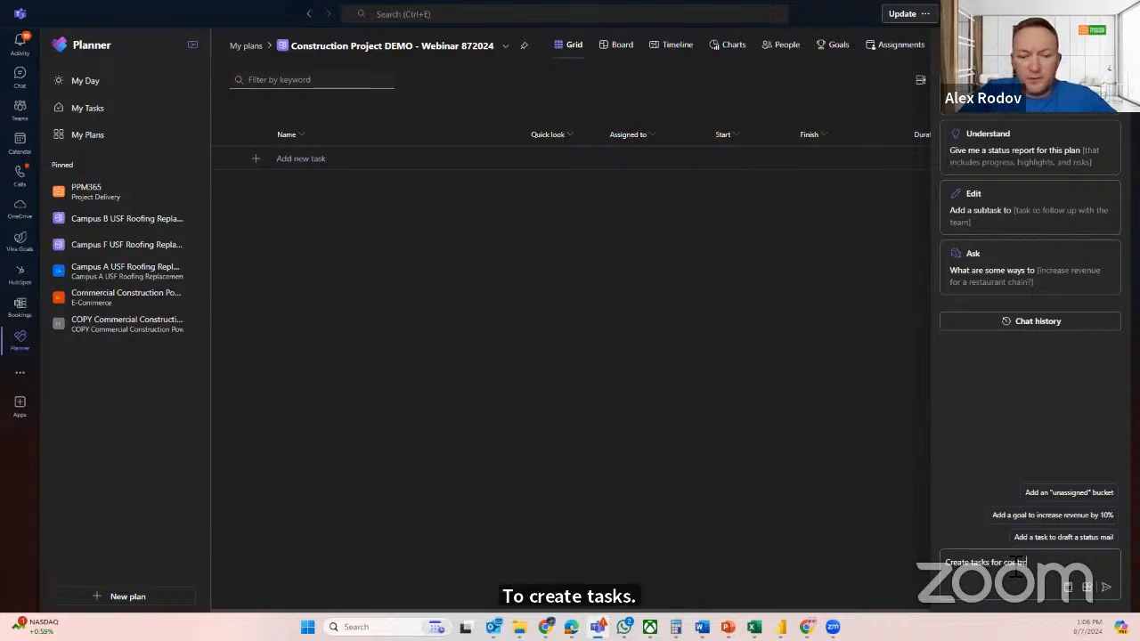
text(struction)
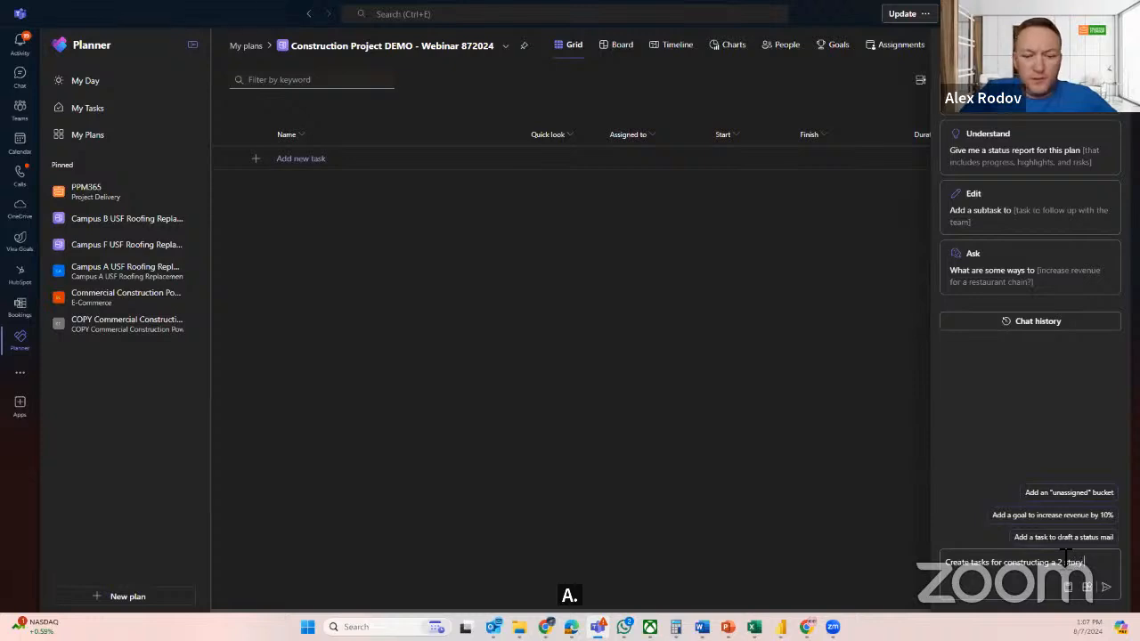
key(BackSpace)
key(BackSpace)
key(BackSpace)
key(BackSpace)
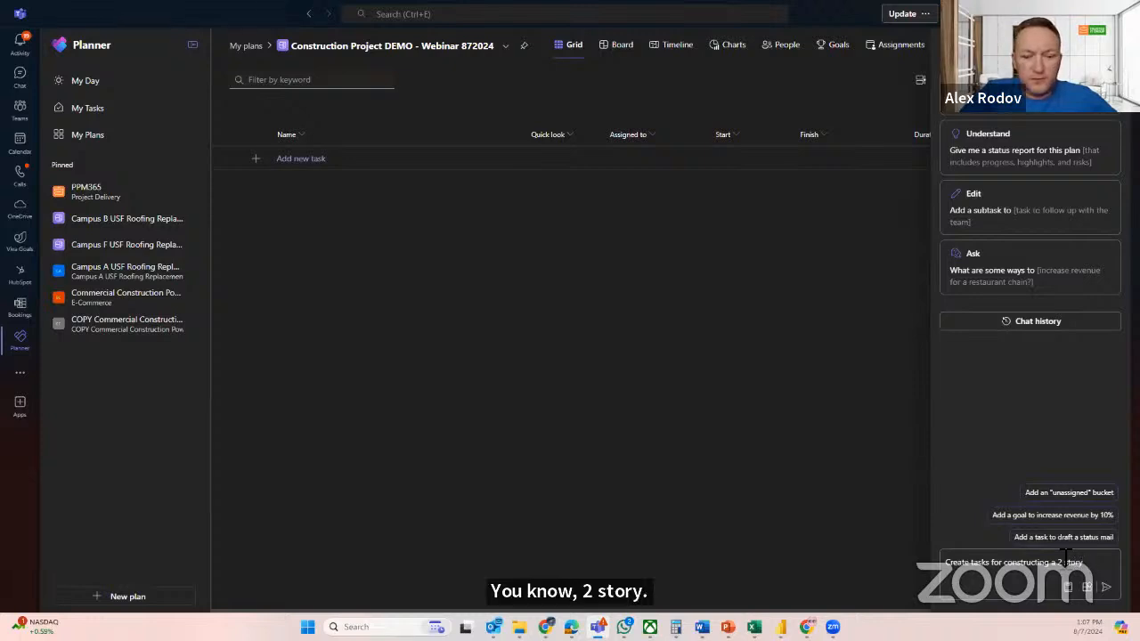
text(residen)
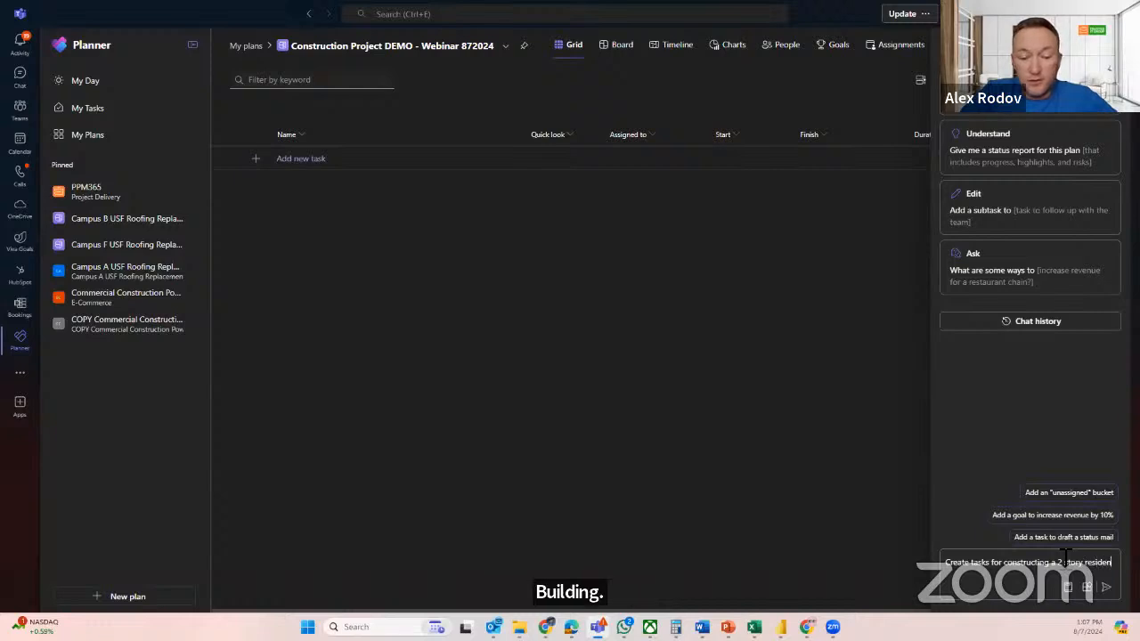
text(tial house in)
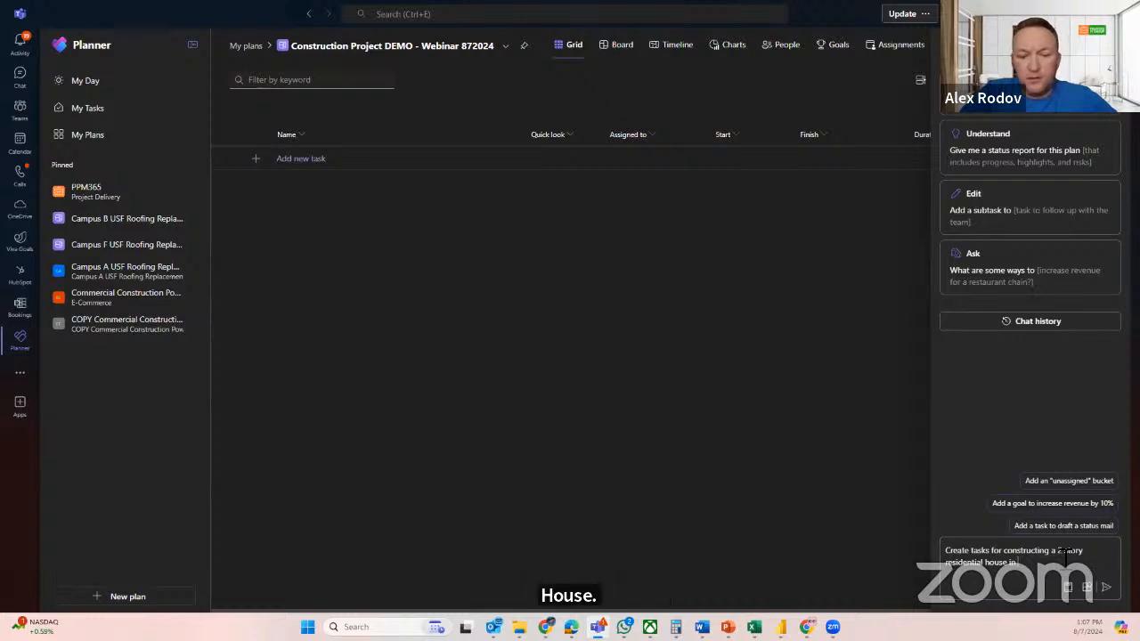
text(Kansas City)
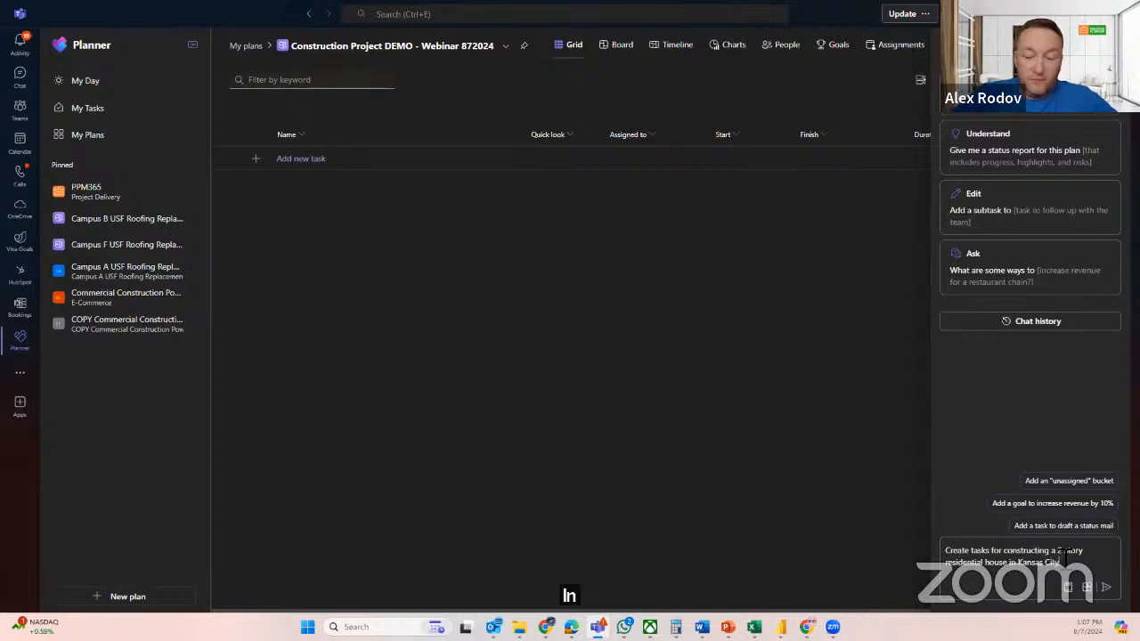
key(Return)
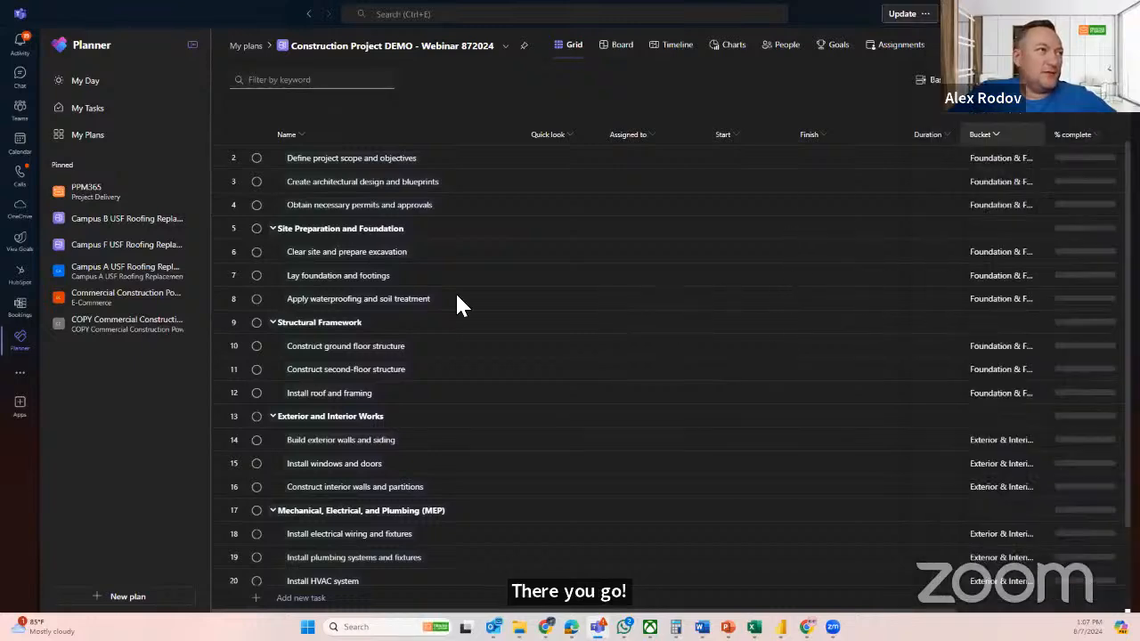
Review the generated task list, collapsing and re-expanding the Project Initiation and Design summary task
scroll(448, 294, down, 1)
scroll(441, 321, up, 2)
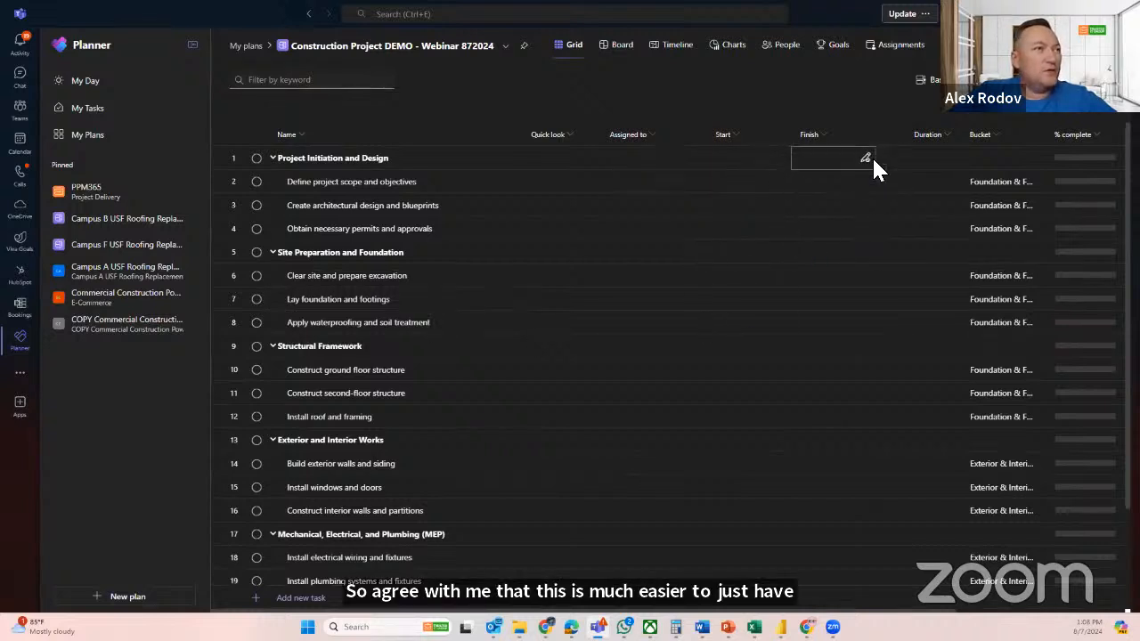
click(273, 160)
click(274, 159)
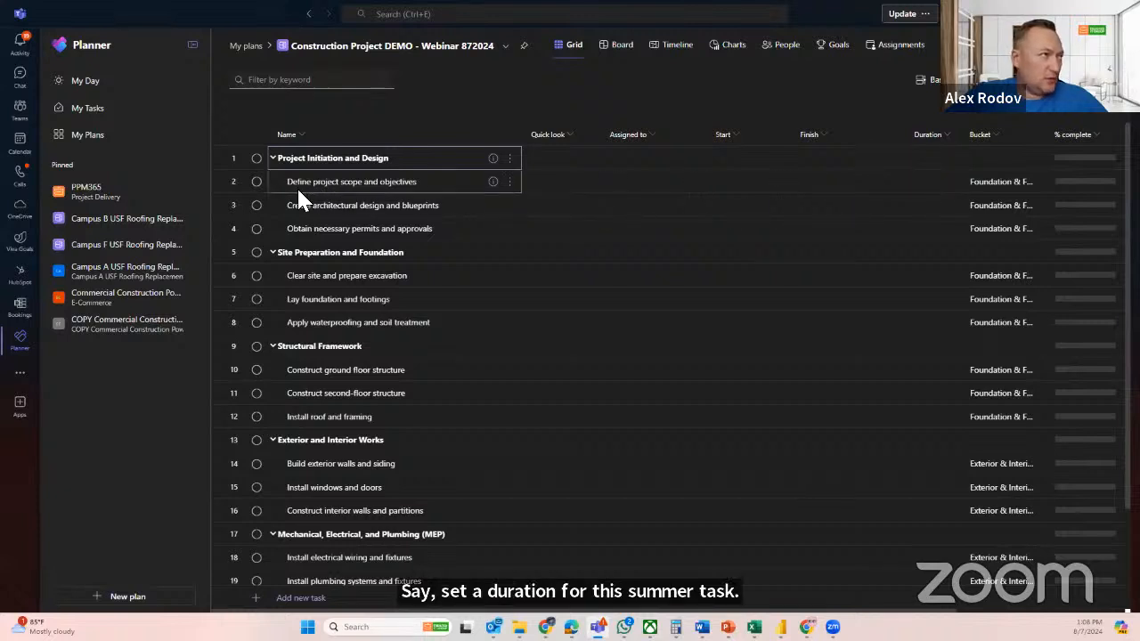
Set the durations of the three Project Initiation and Design subtasks to 5, 4 and 1 days, in list order
click(257, 183)
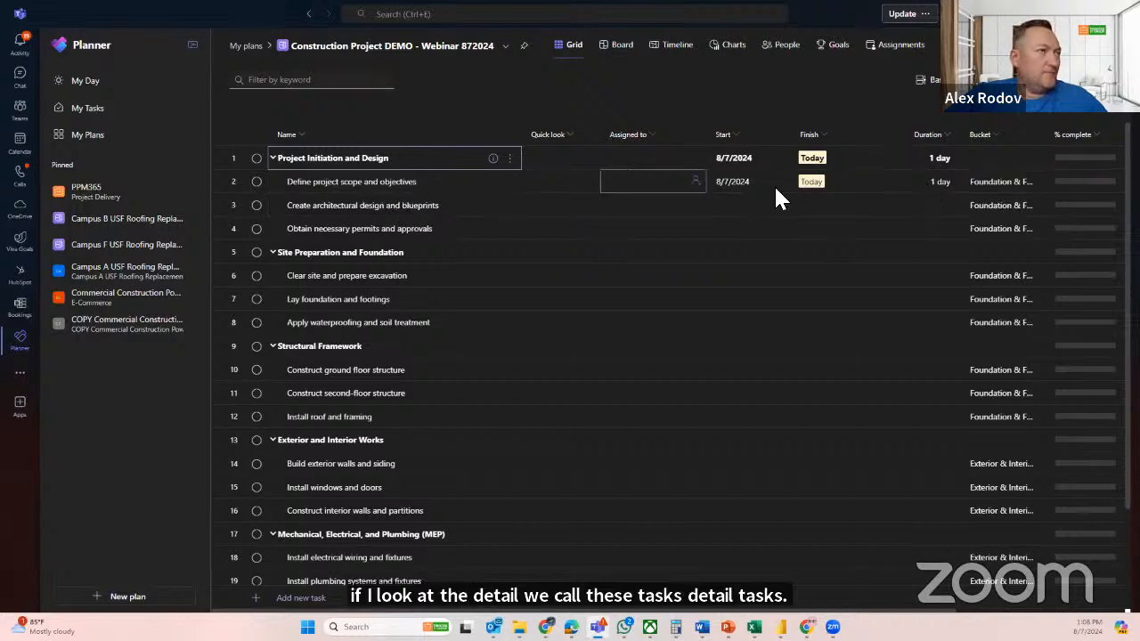
click(912, 184)
text(5)
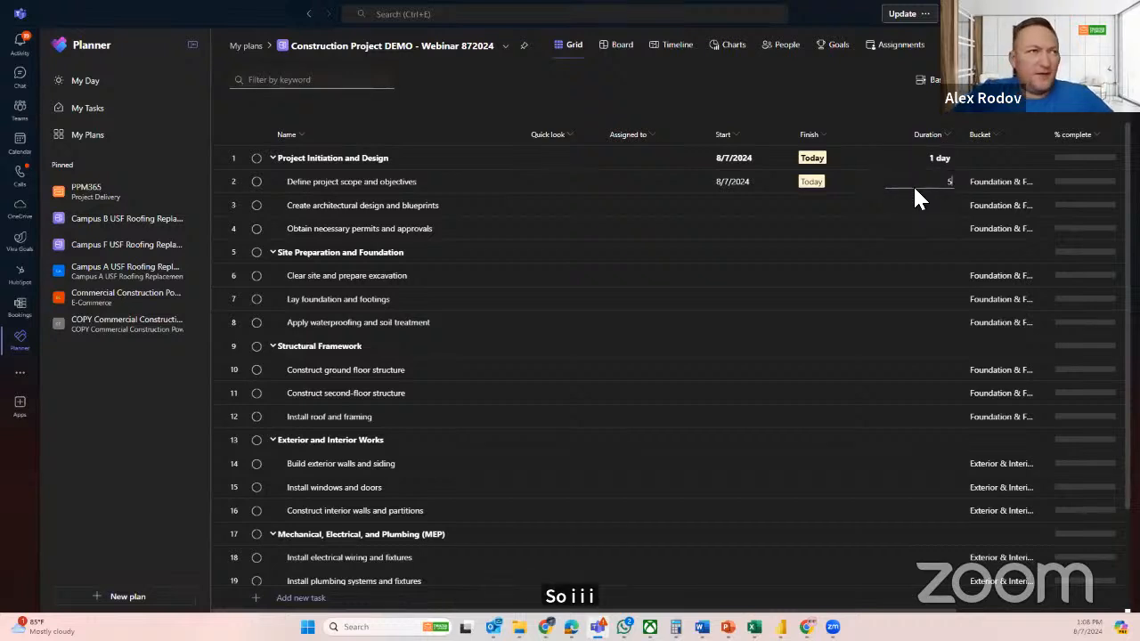
key(Return)
text(4)
key(Return)
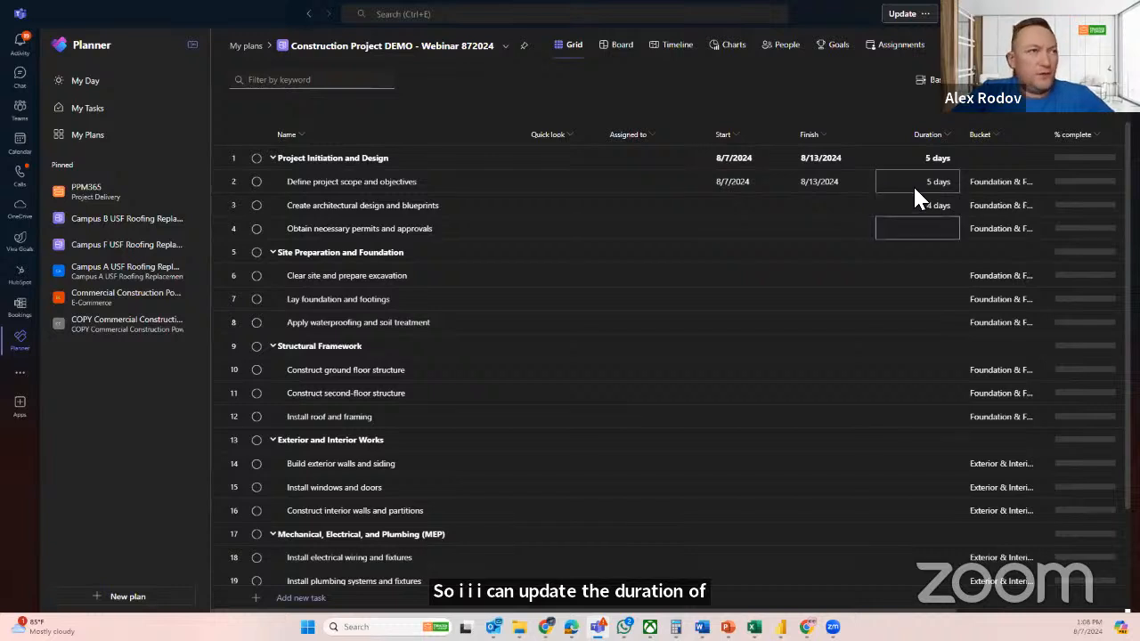
text(1)
key(Return)
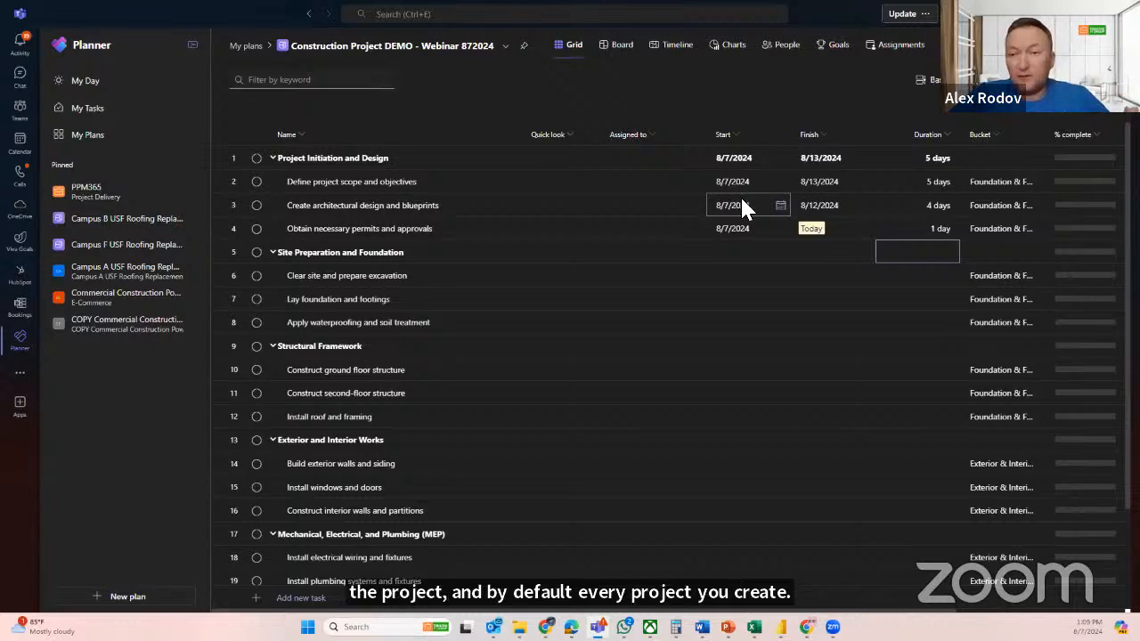
Open the plan's details and set the project start date to 08/18/2024
click(460, 50)
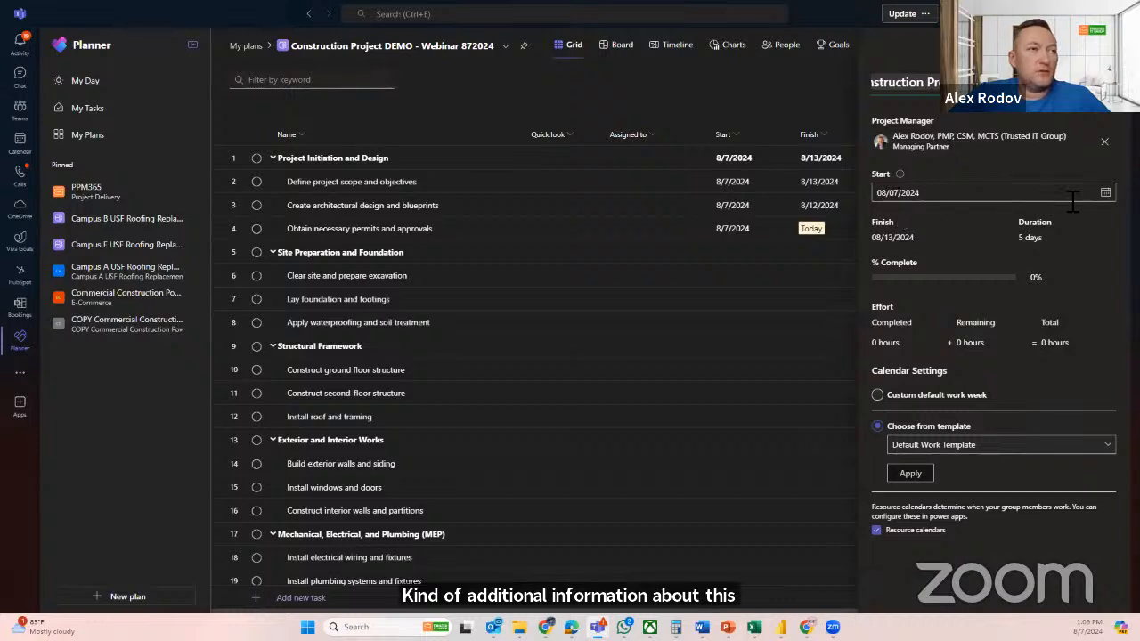
click(1104, 194)
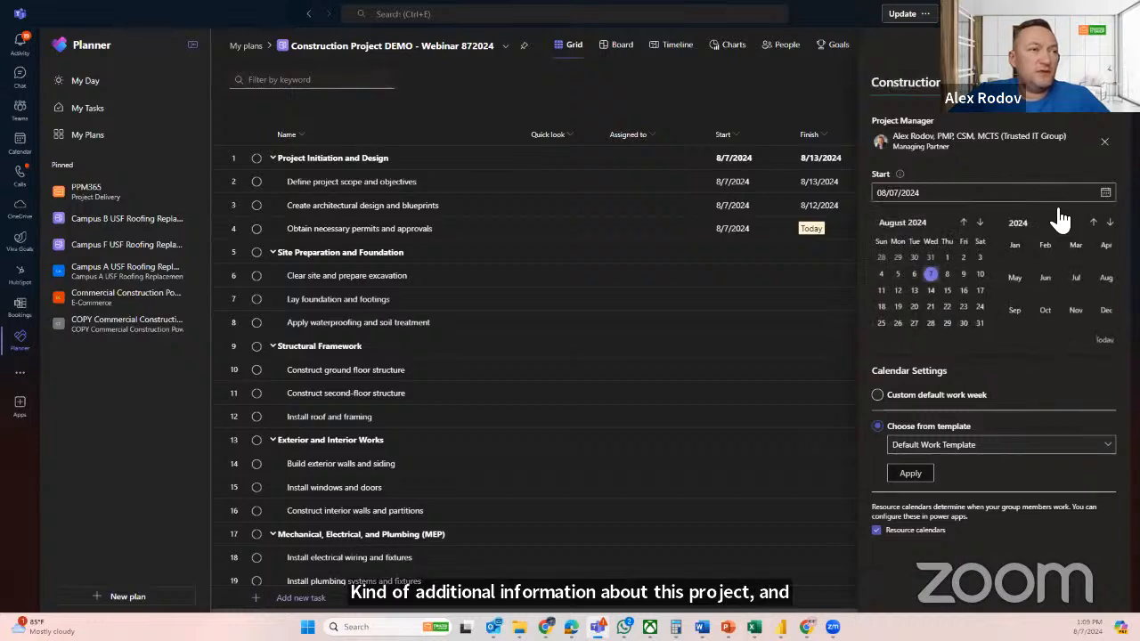
click(897, 307)
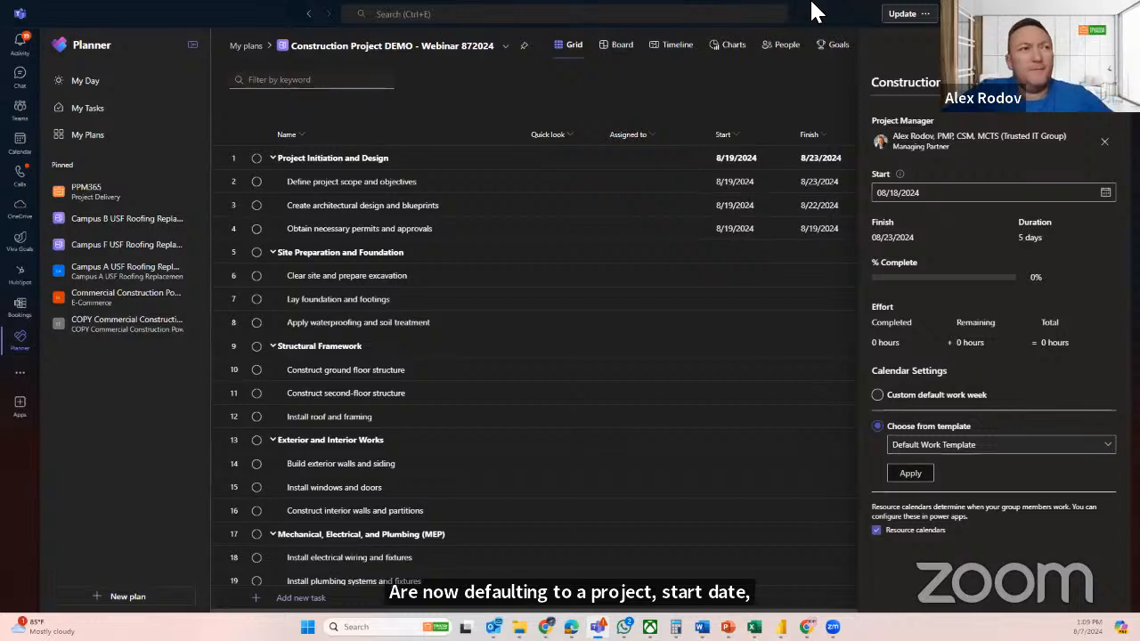
Clear the project manager in the plan details, reassign the Managing Partner from the directory matches, and close the details
click(1104, 141)
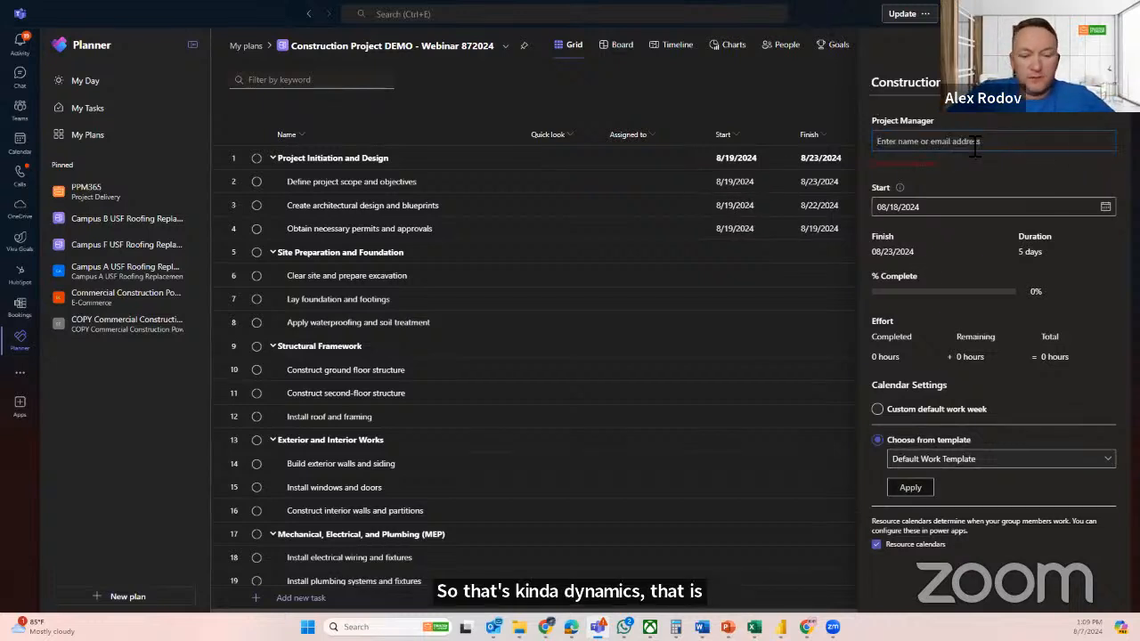
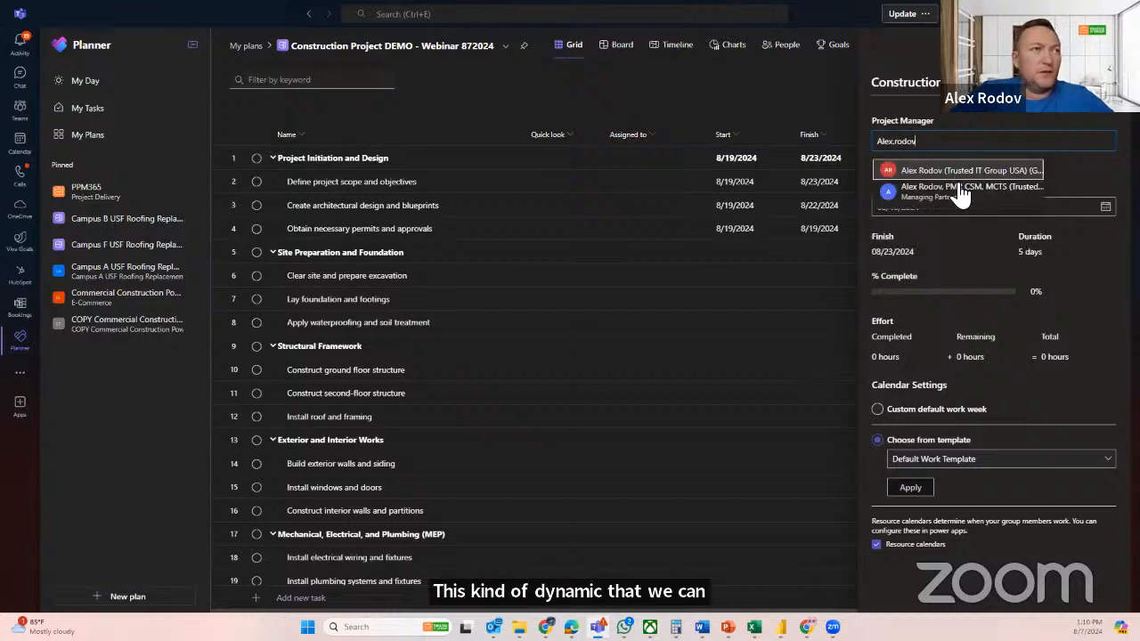
click(951, 191)
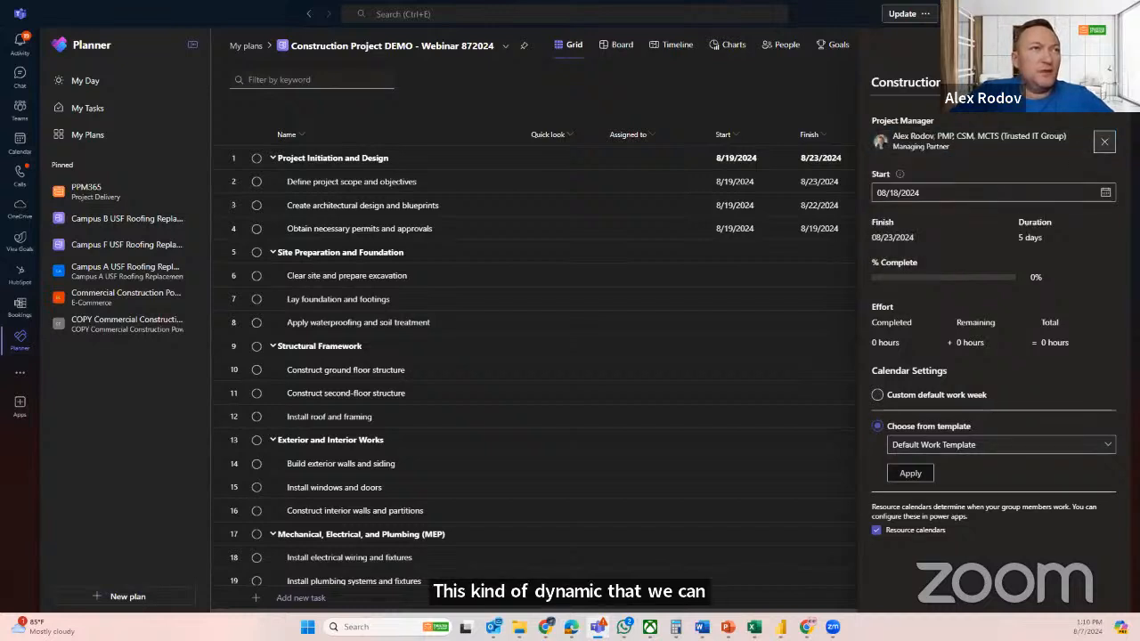
click(1104, 82)
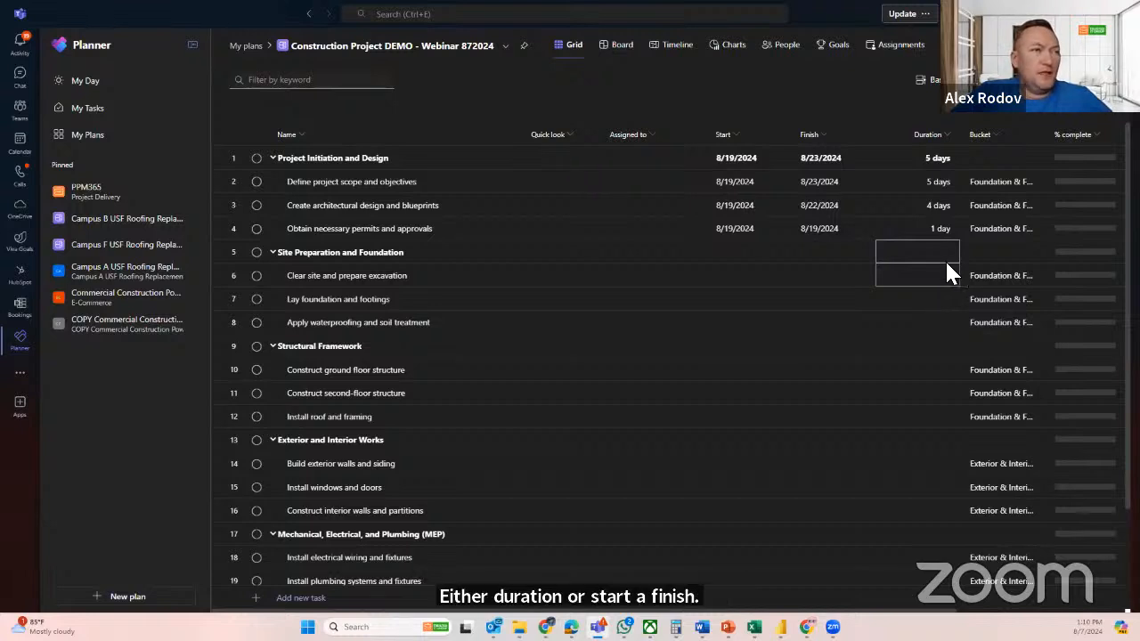
Set the duration of each of the three Site Preparation and Foundation subtasks to 2 days
click(926, 283)
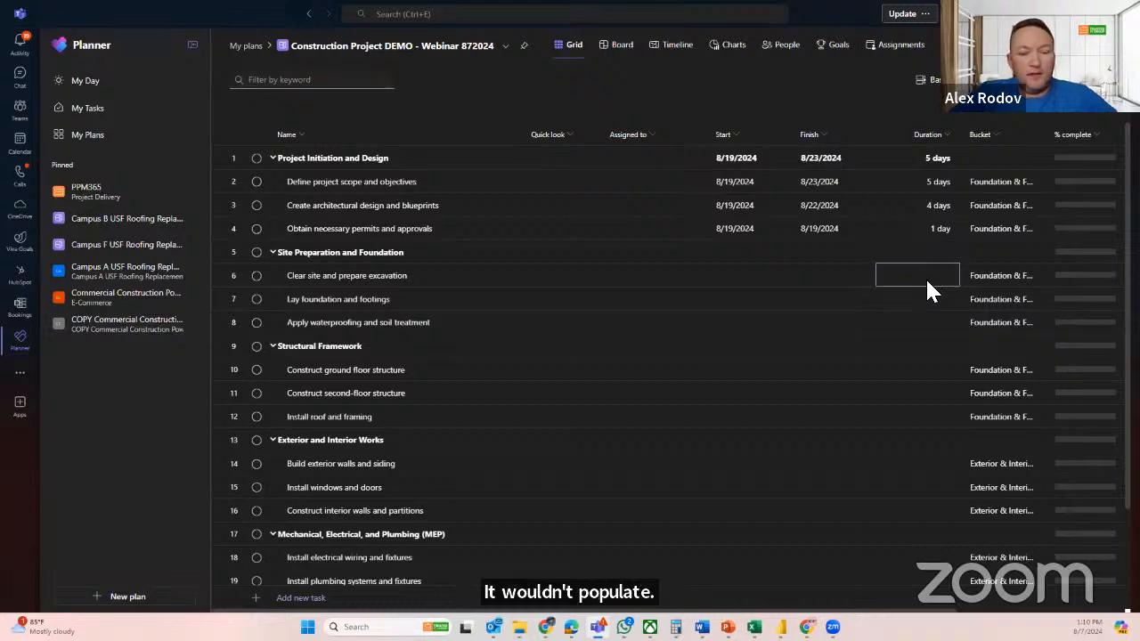
text(2)
key(Return)
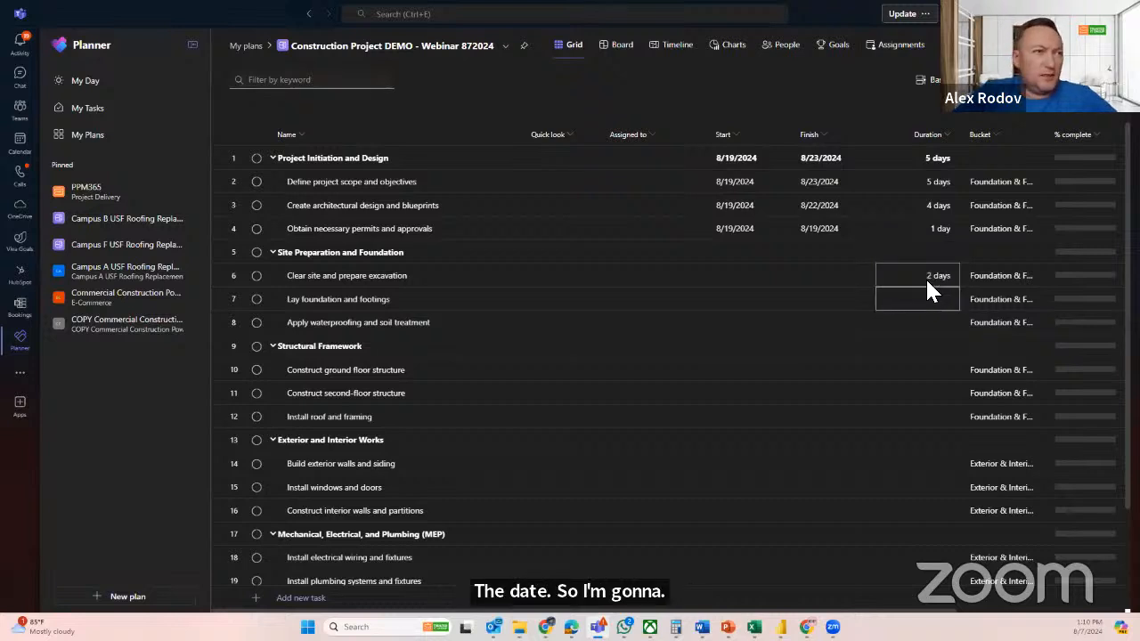
text(2)
key(Return)
text(2)
key(Return)
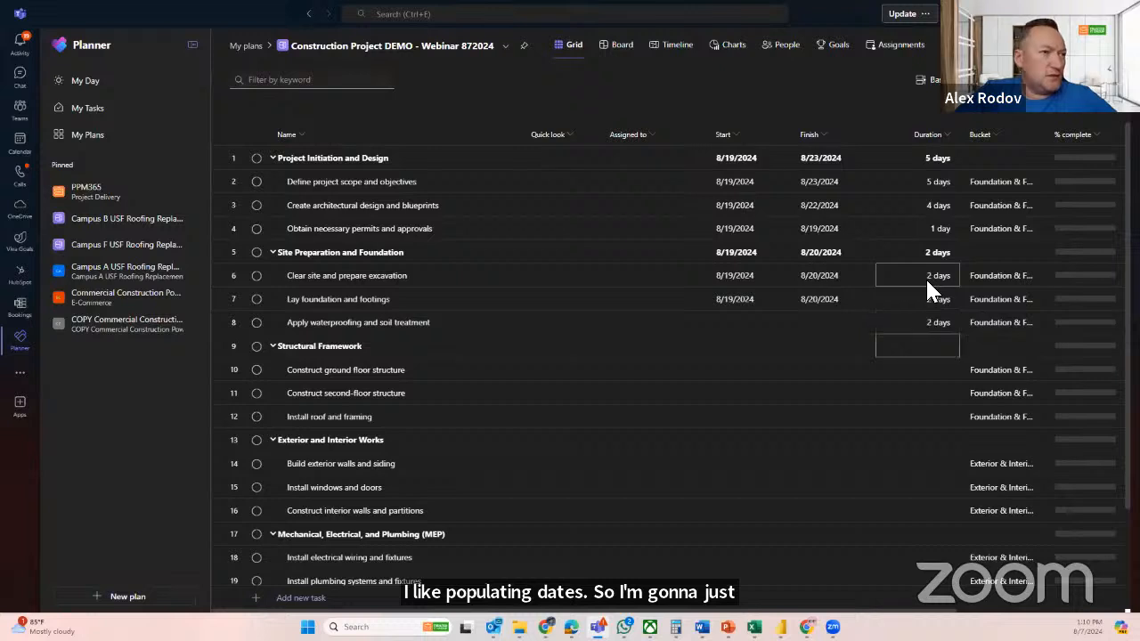
Set the duration of each of the three Structural Framework subtasks to 2 days
key(Return)
text(2)
key(Return)
text(2)
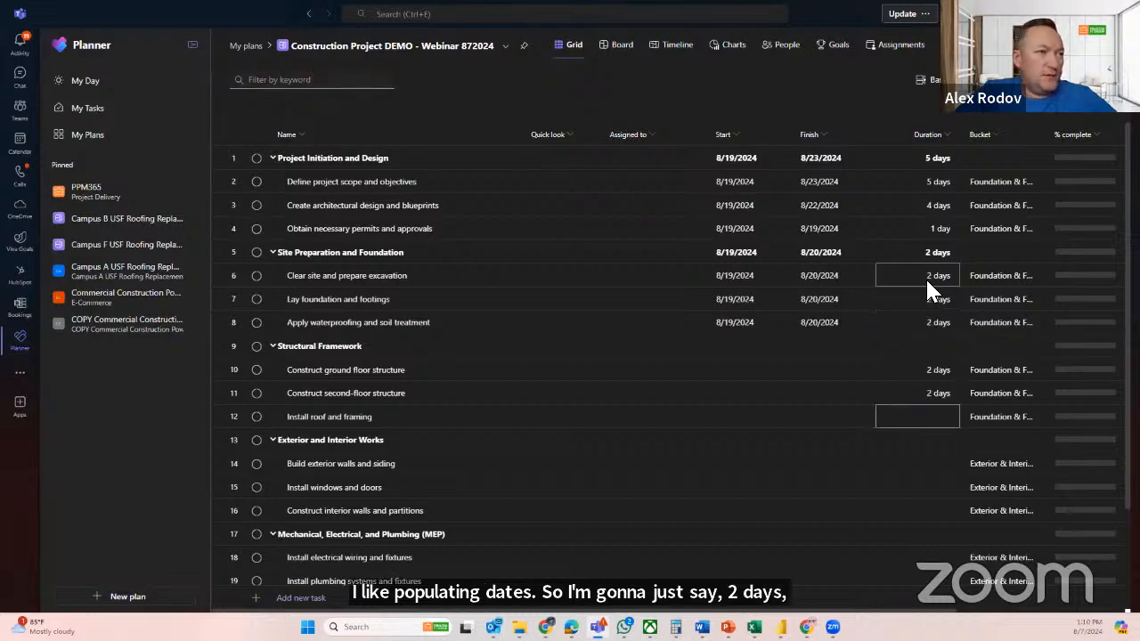
key(Return)
text(2)
key(Return)
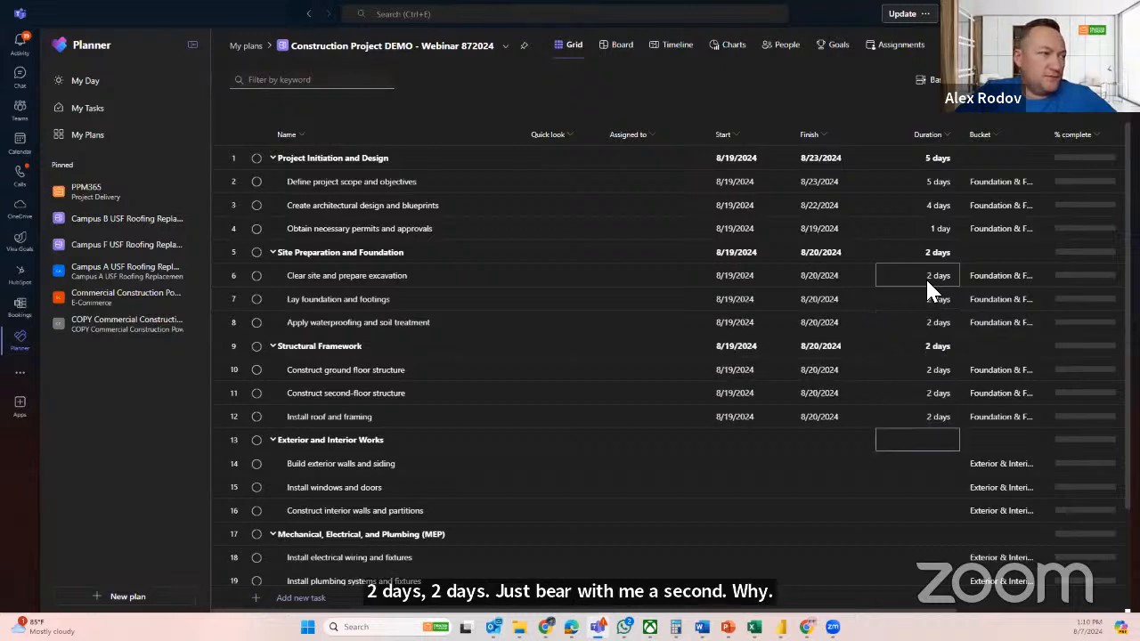
Set the durations of the three Exterior and Interior Works subtasks to 2, 3 and 4 days, in list order
key(Return)
text(2)
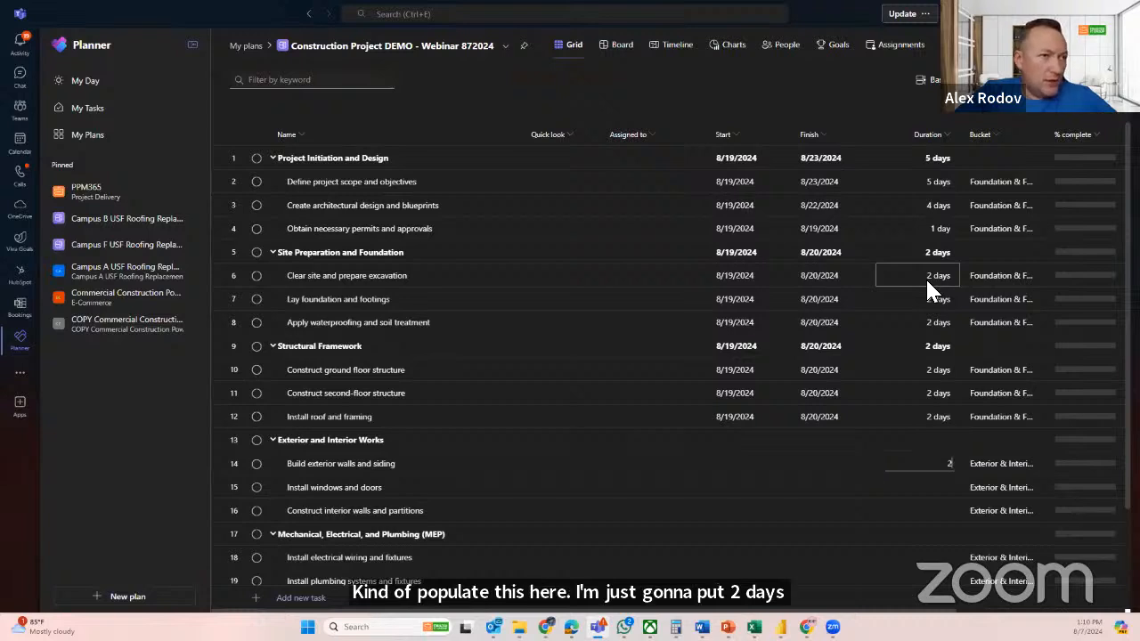
key(Return)
text(3)
key(Return)
text(4)
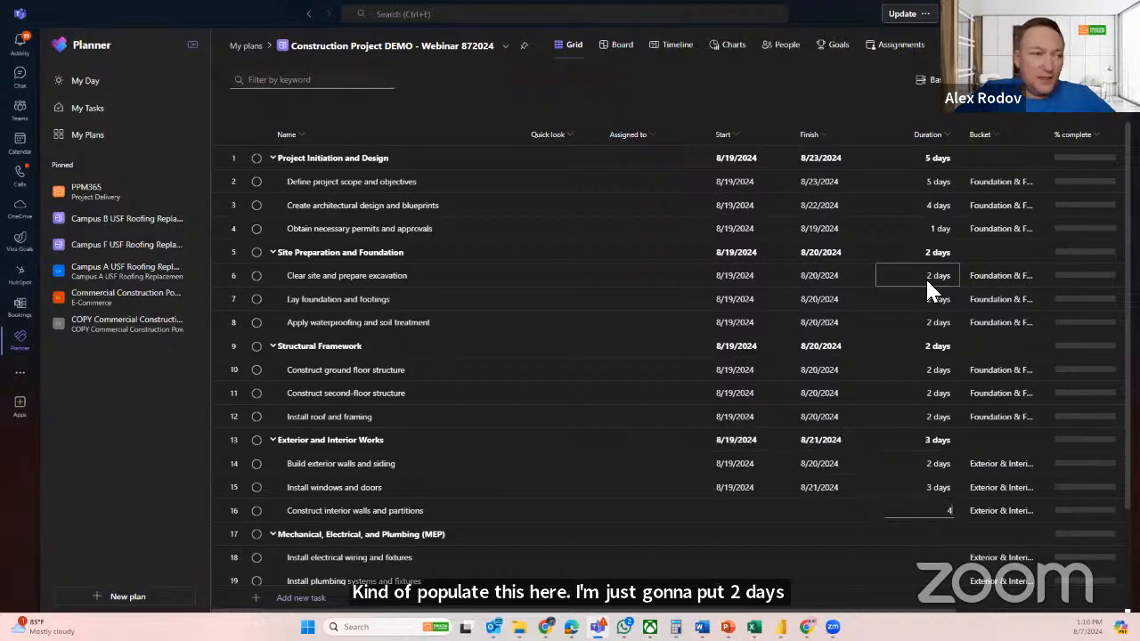
key(Return)
Set the duration of each of the three Mechanical, Electrical, and Plumbing (MEP) subtasks to 3 days
key(Return)
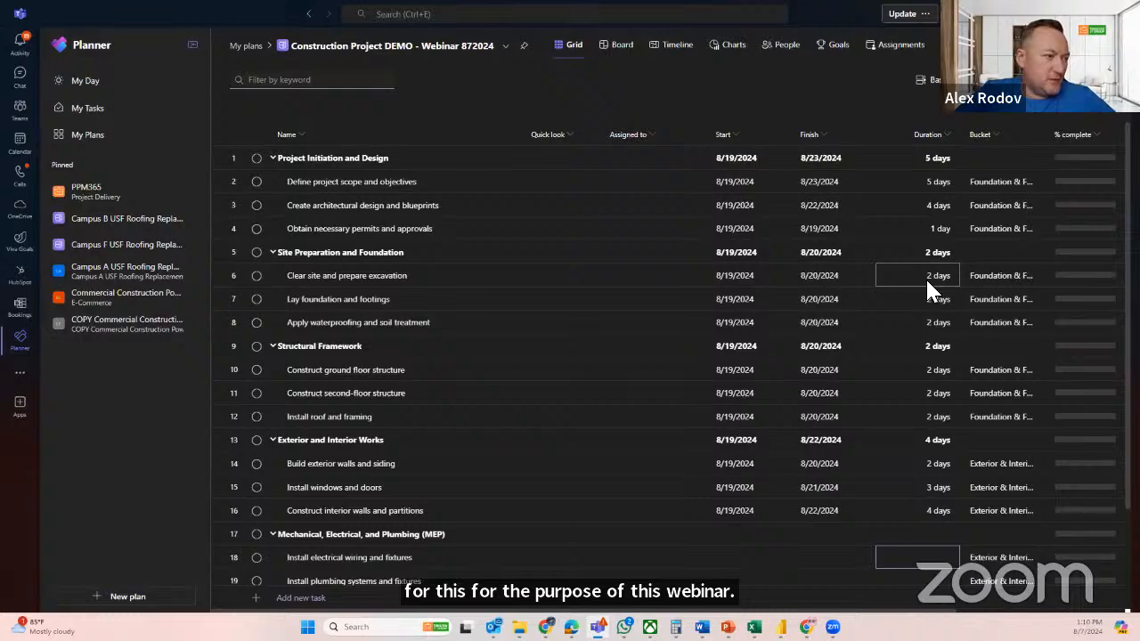
text(3)
key(Return)
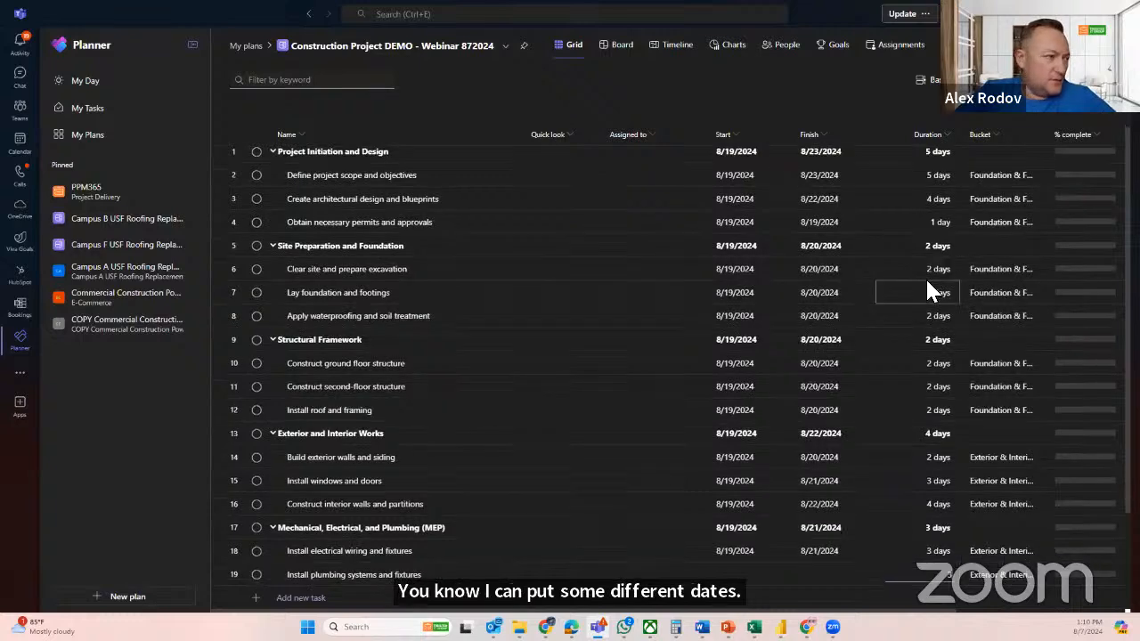
text(3)
key(Return)
text(3)
key(Return)
key(Return)
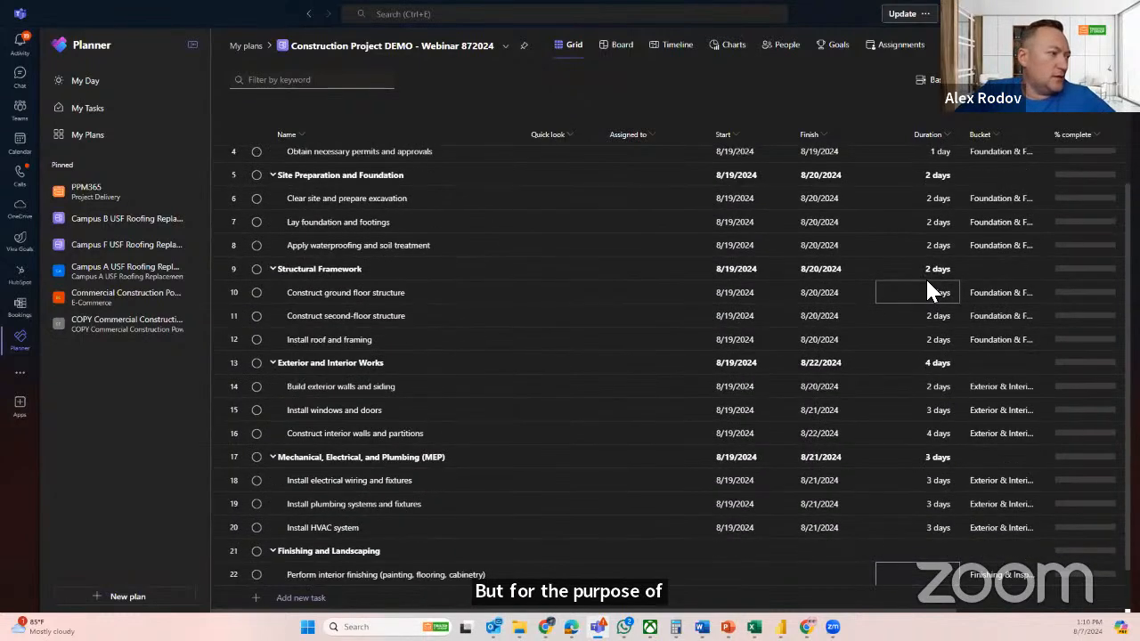
Set the durations of the three Finishing and Landscaping subtasks to 4, 3 and 4 days, in list order
key(Up)
key(Up)
key(Down)
key(Down)
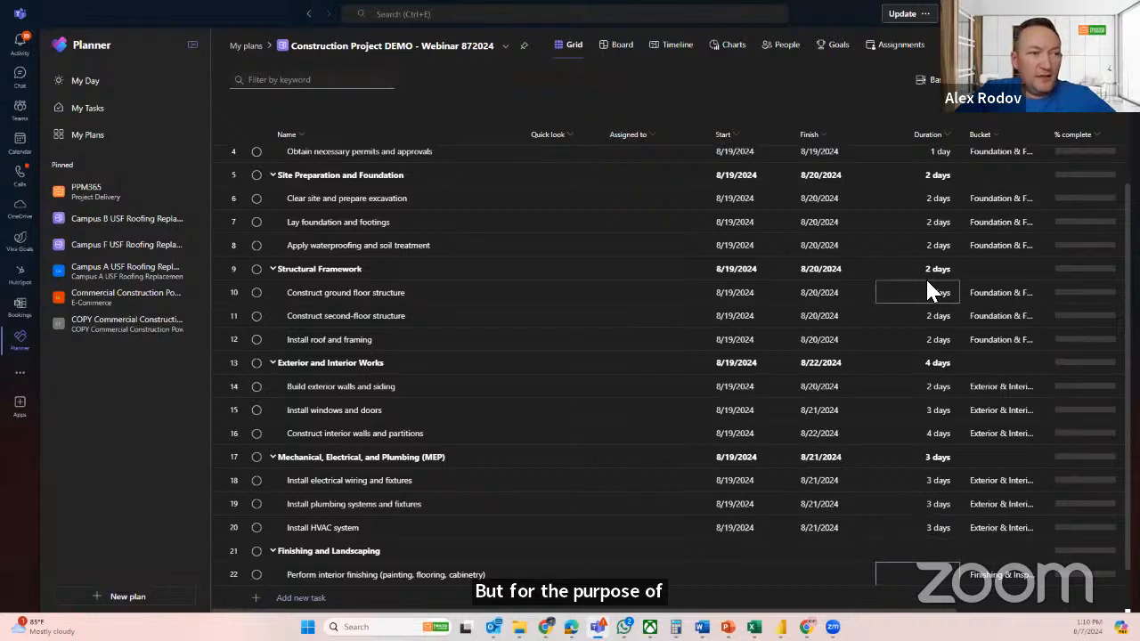
key(Up)
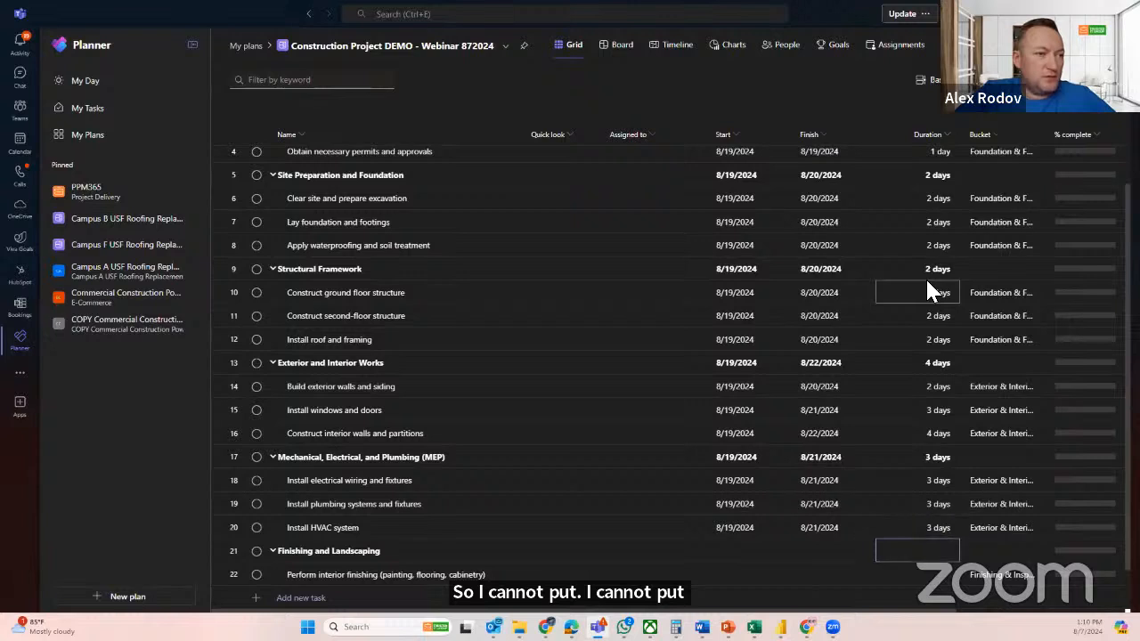
key(Down)
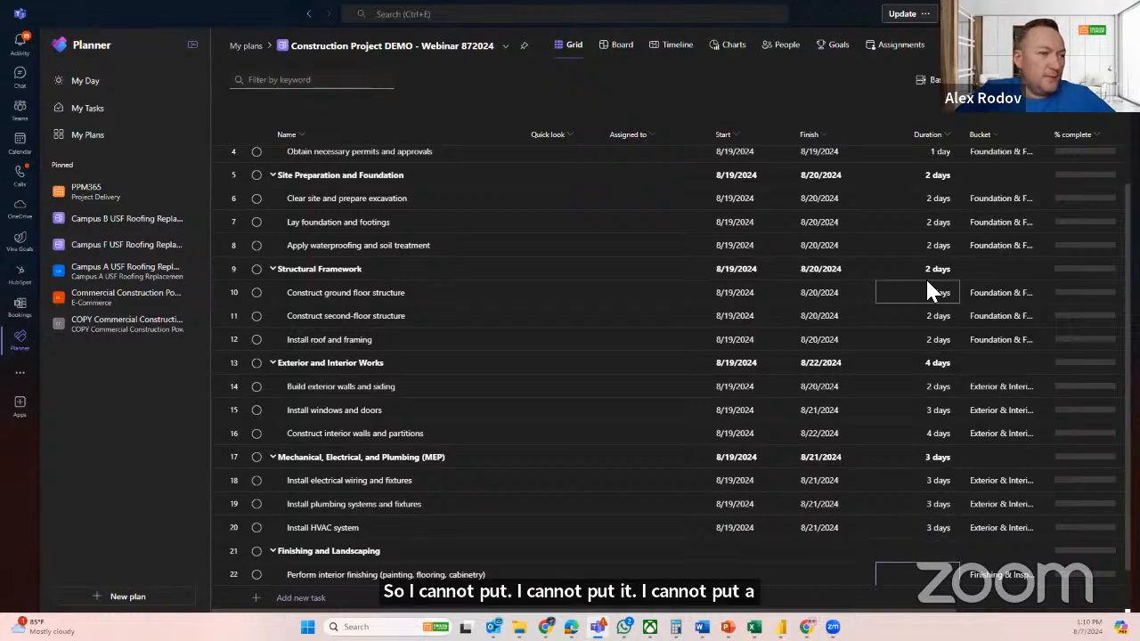
key(Down)
key(Down)
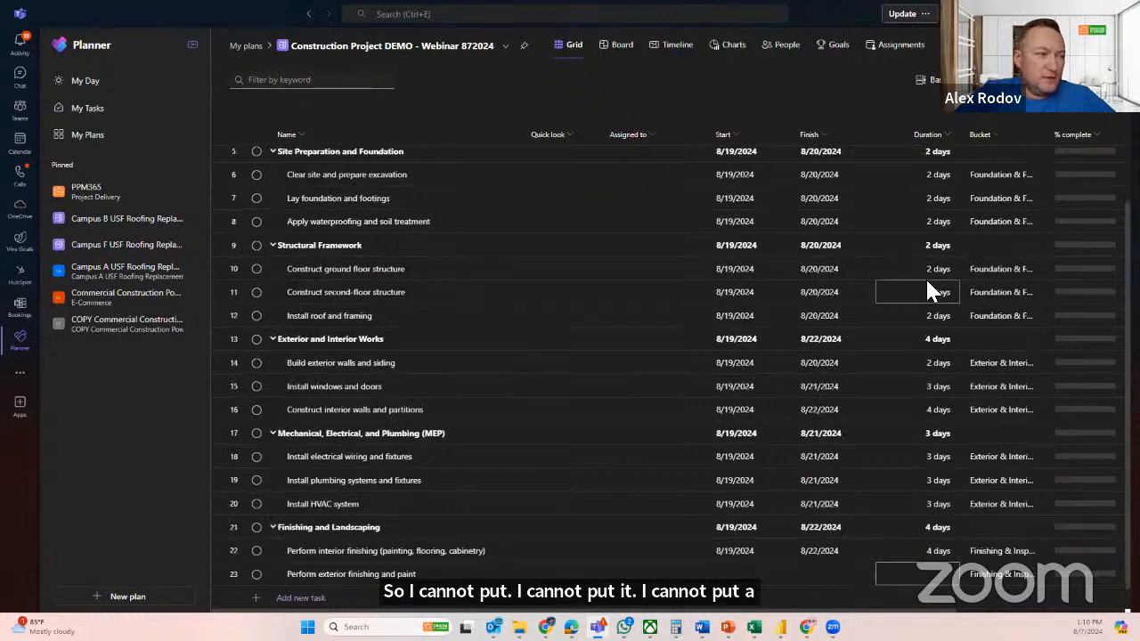
key(Down)
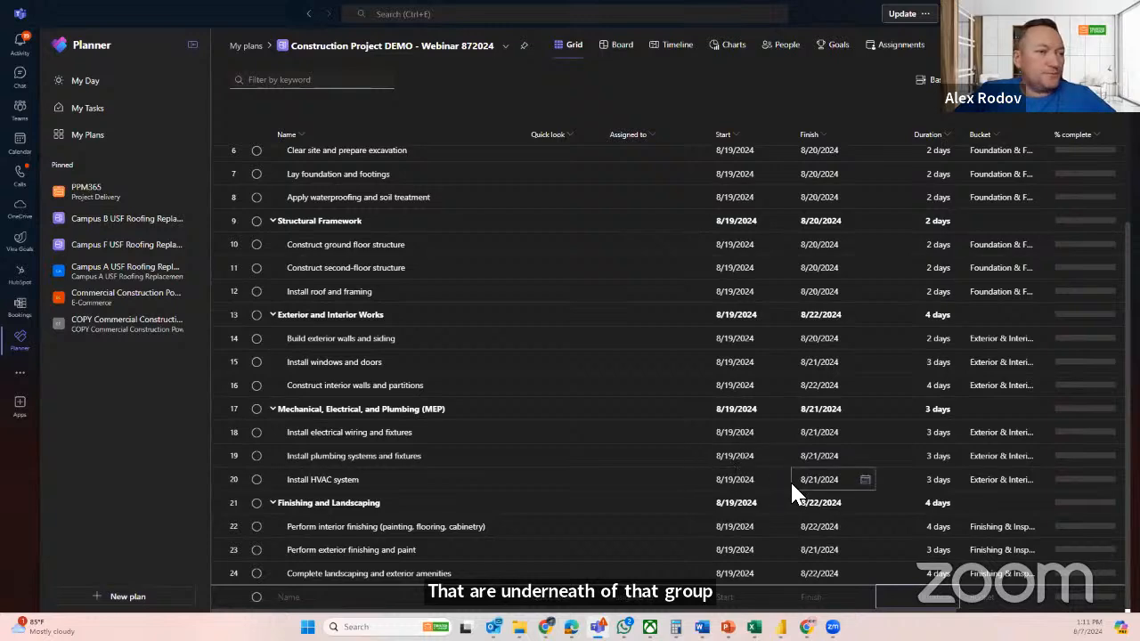
Review the start dates, finish dates and durations across the task list, collapsing and re-expanding the Project Initiation and Design summary task
scroll(897, 477, up, 1)
scroll(895, 467, up, 1)
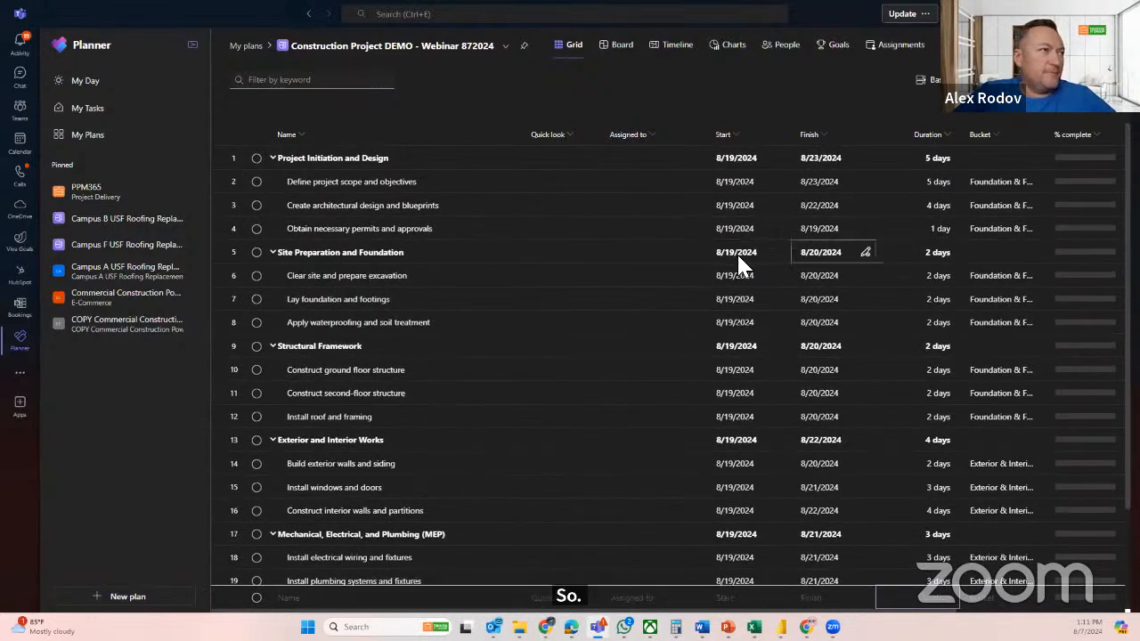
scroll(756, 356, down, 3)
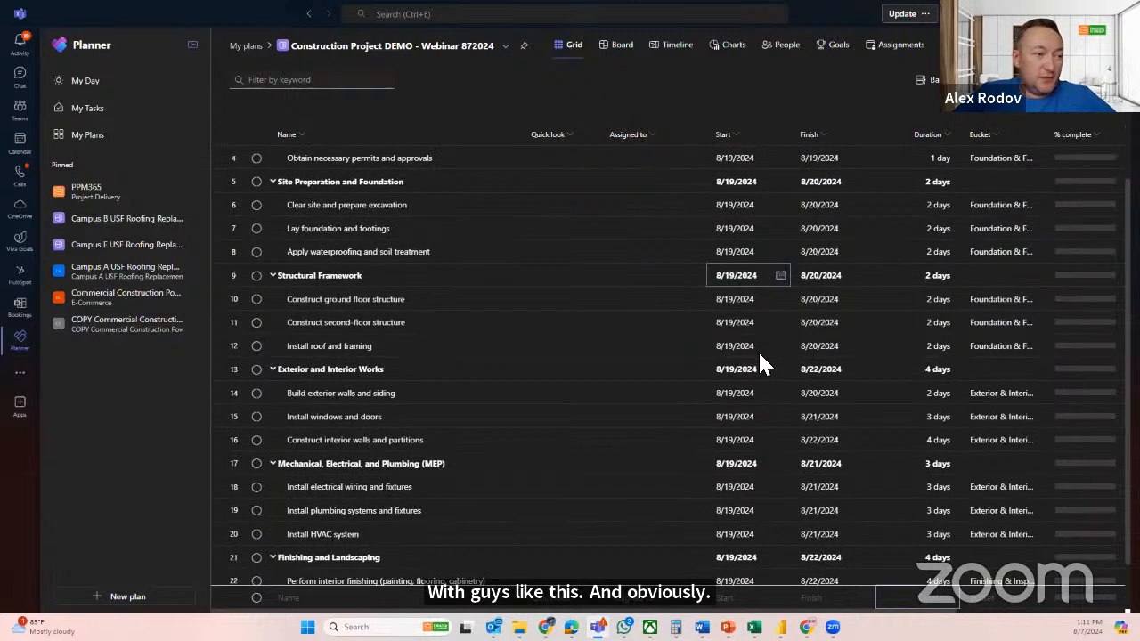
scroll(747, 282, up, 3)
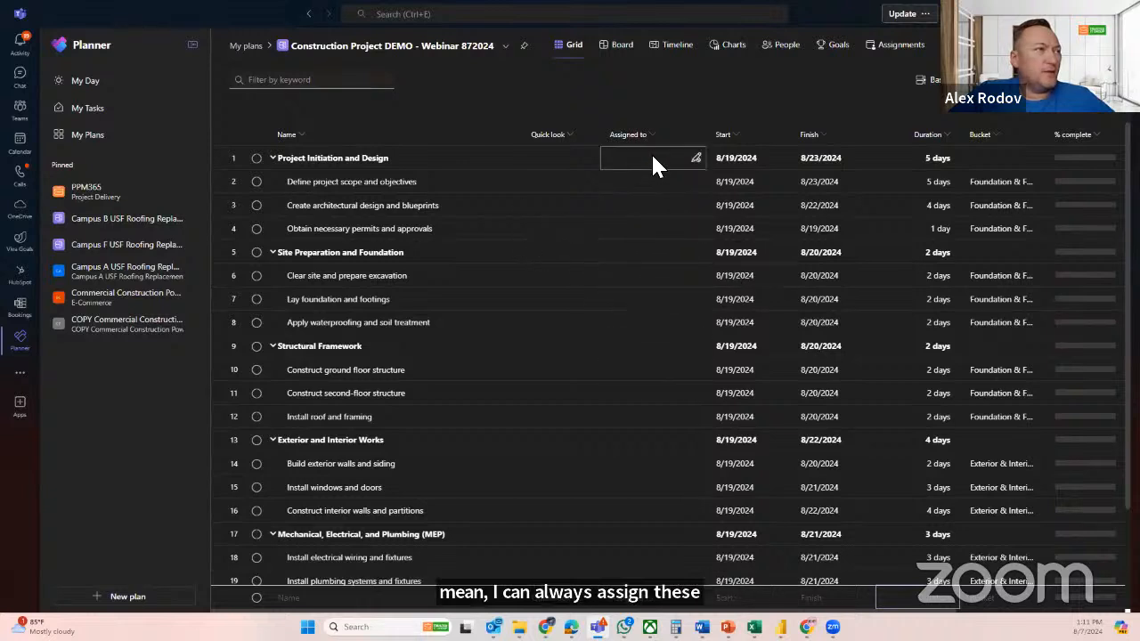
click(273, 159)
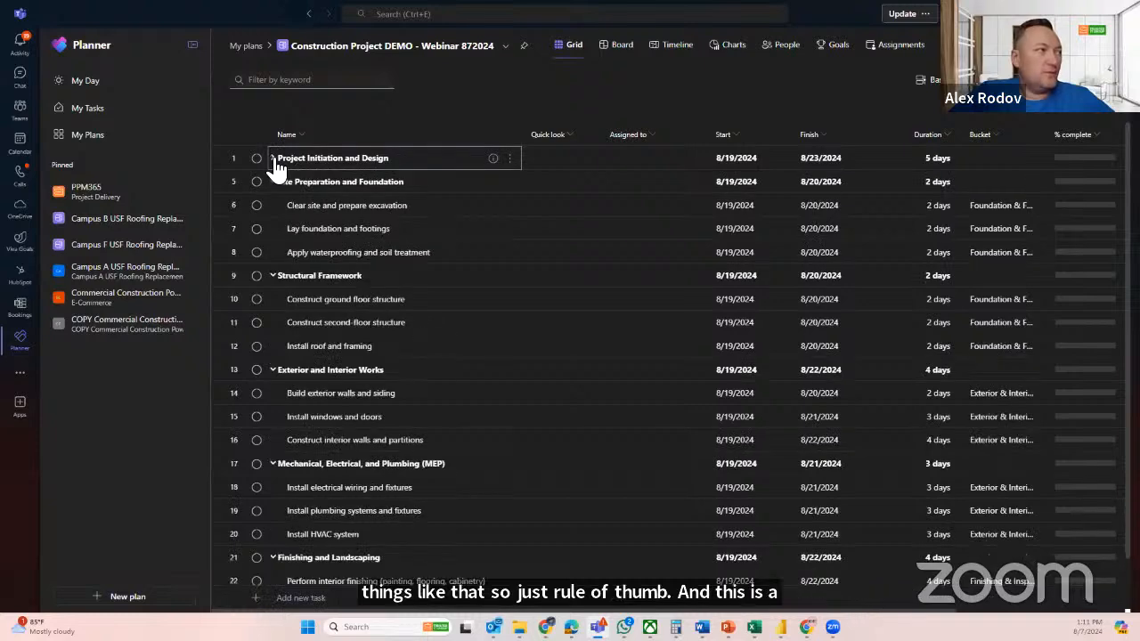
click(272, 159)
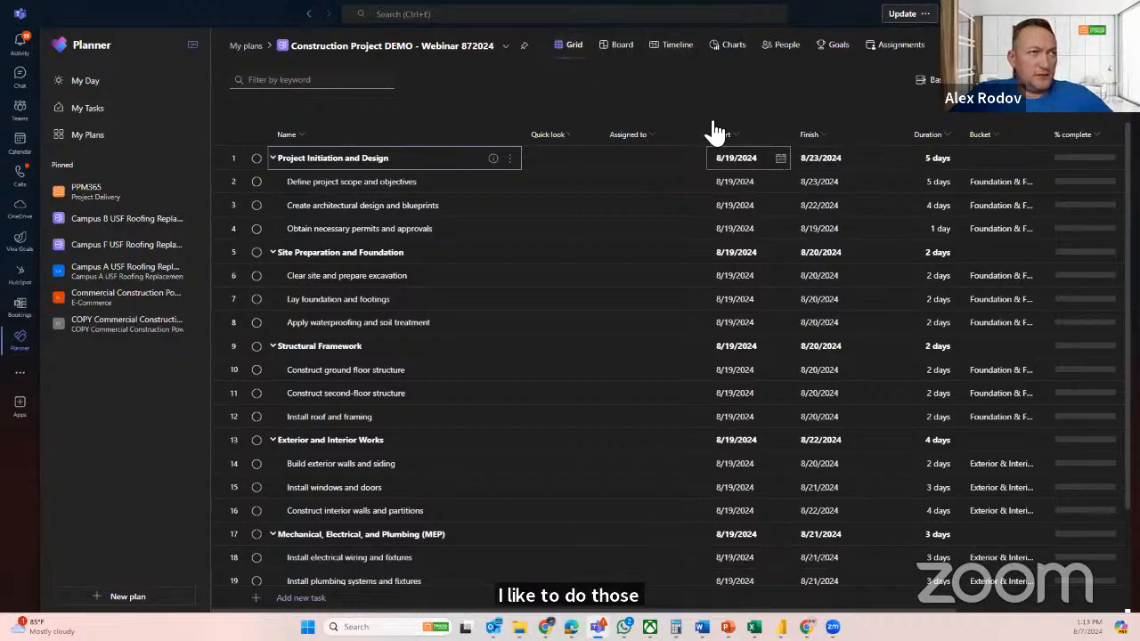
Show the plan as a timeline and change the project start date to 09/03/2024 in the plan details
click(674, 50)
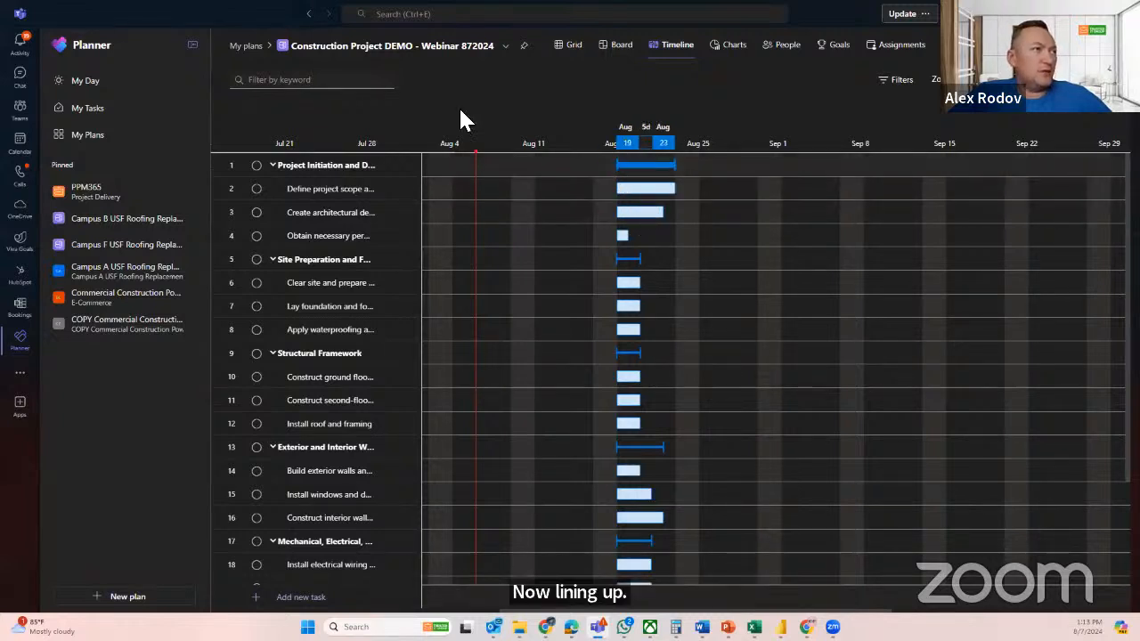
click(330, 45)
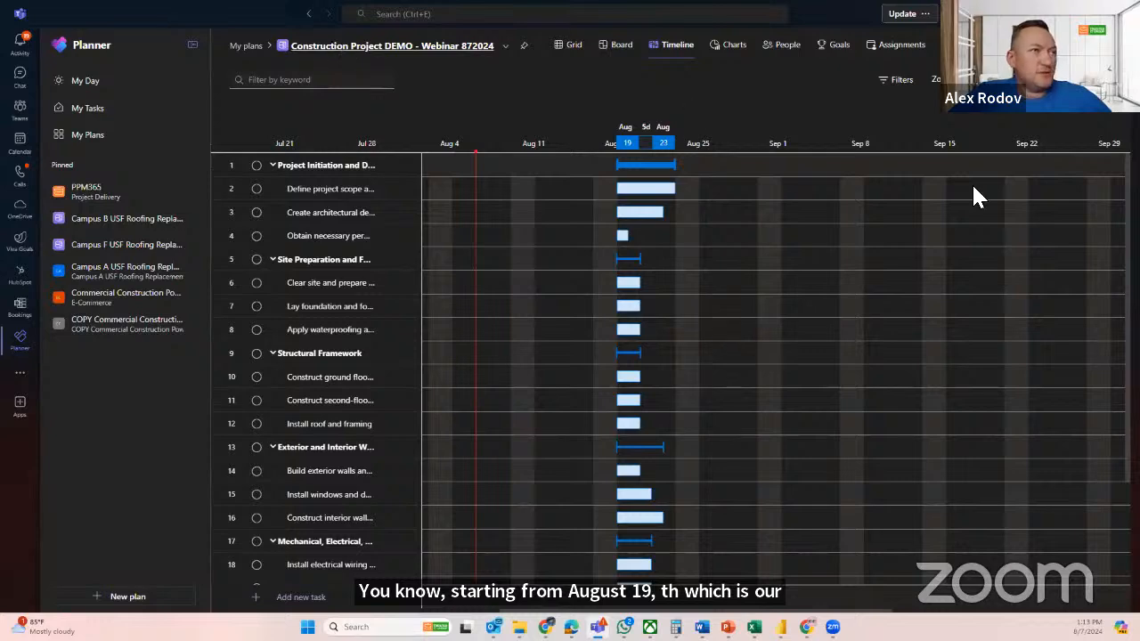
click(1019, 196)
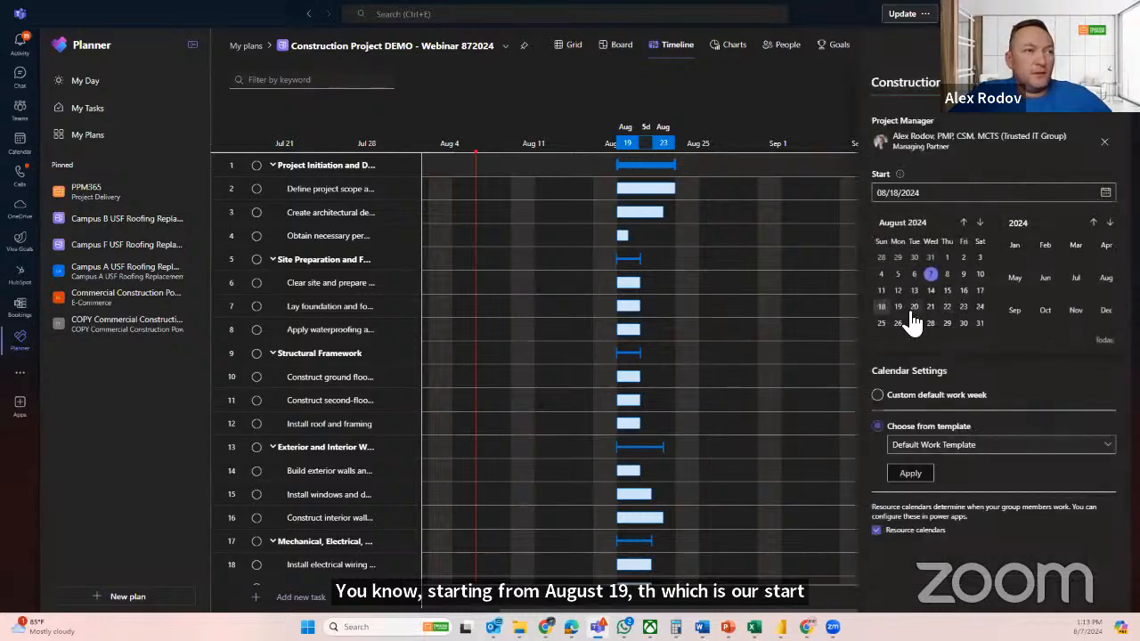
click(980, 224)
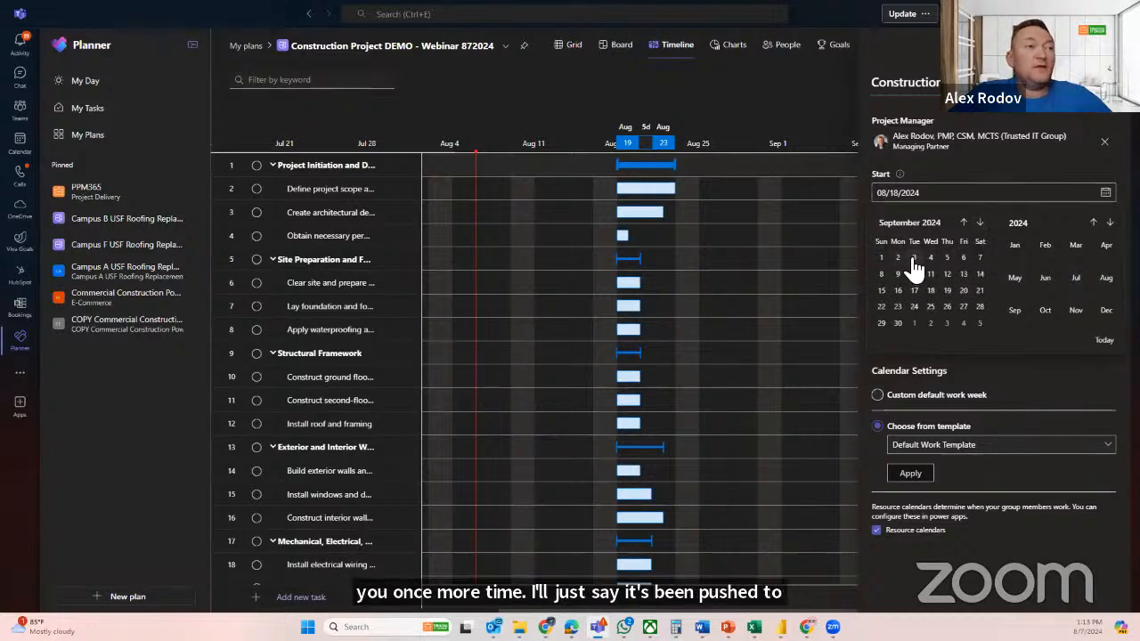
click(914, 259)
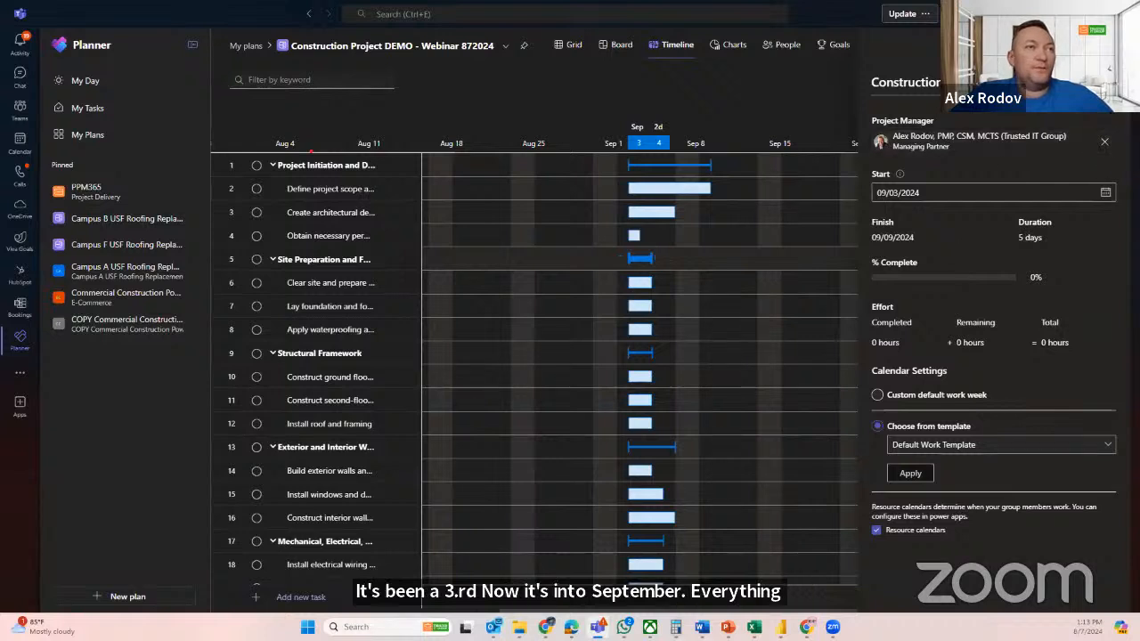
click(1104, 141)
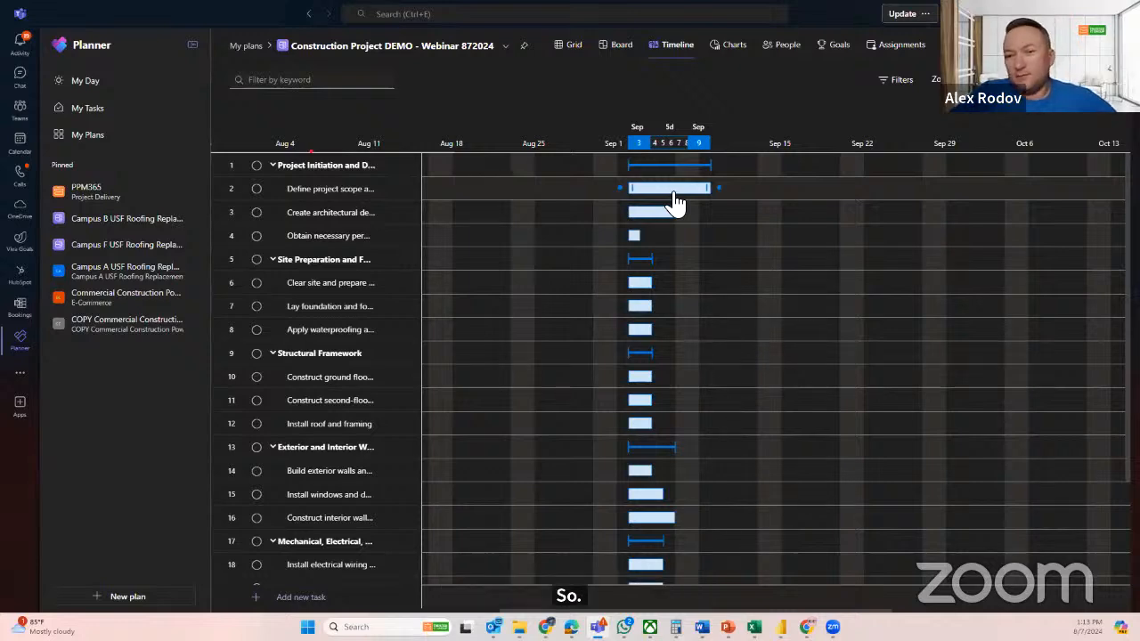
Link the three Project Initiation and Design subtasks in sequence on the timeline with finish-to-start dependencies
click(718, 190)
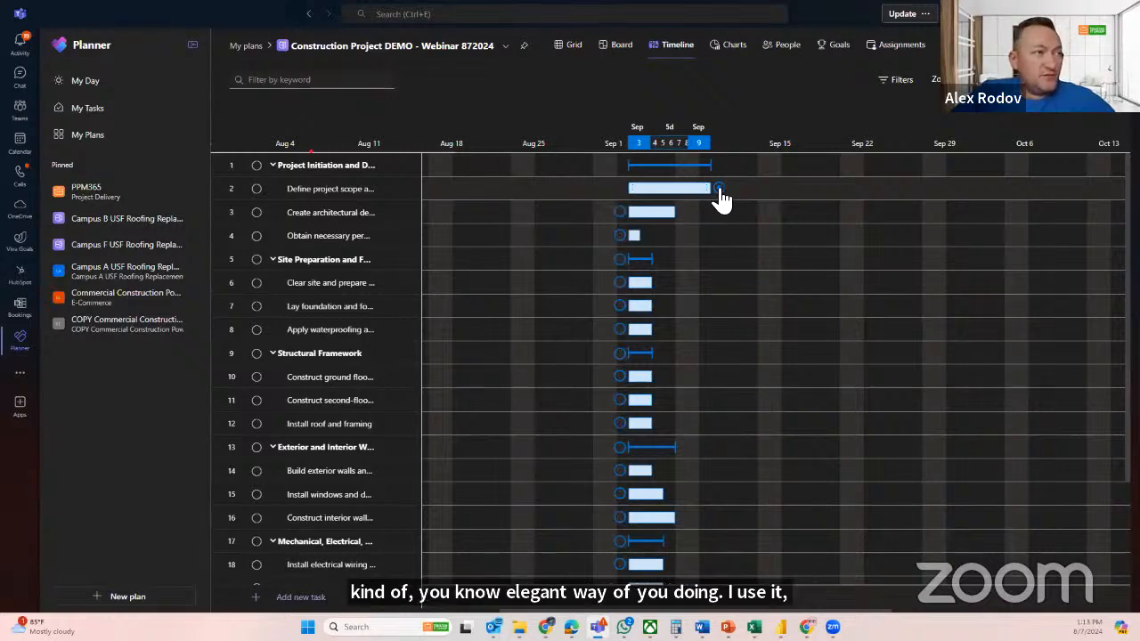
drag(721, 200, 642, 210)
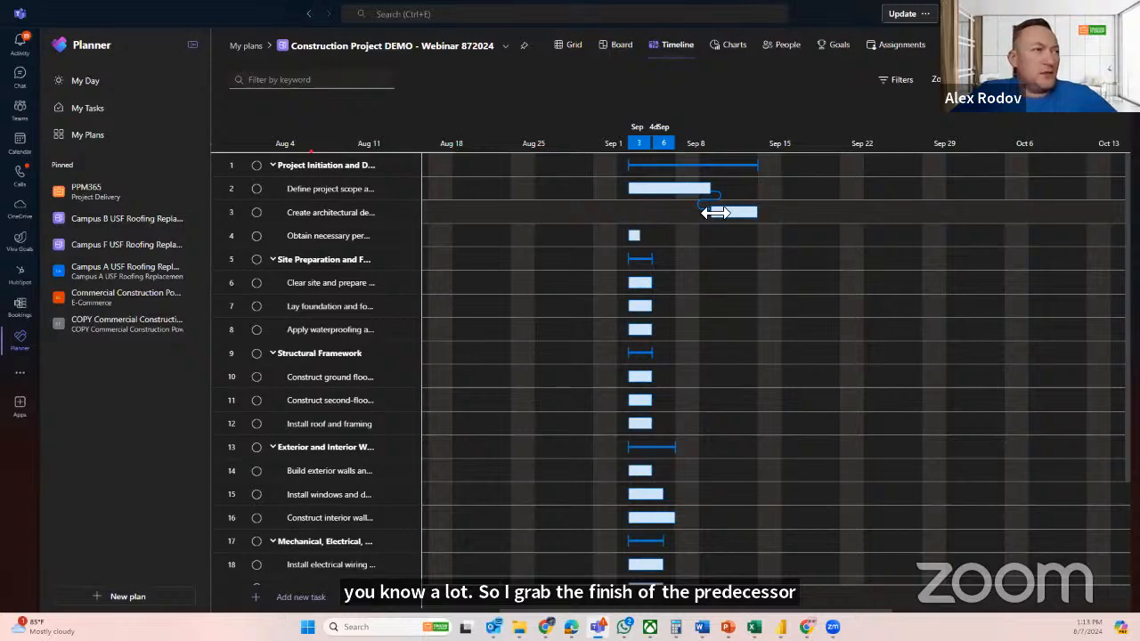
mouse_move(766, 223)
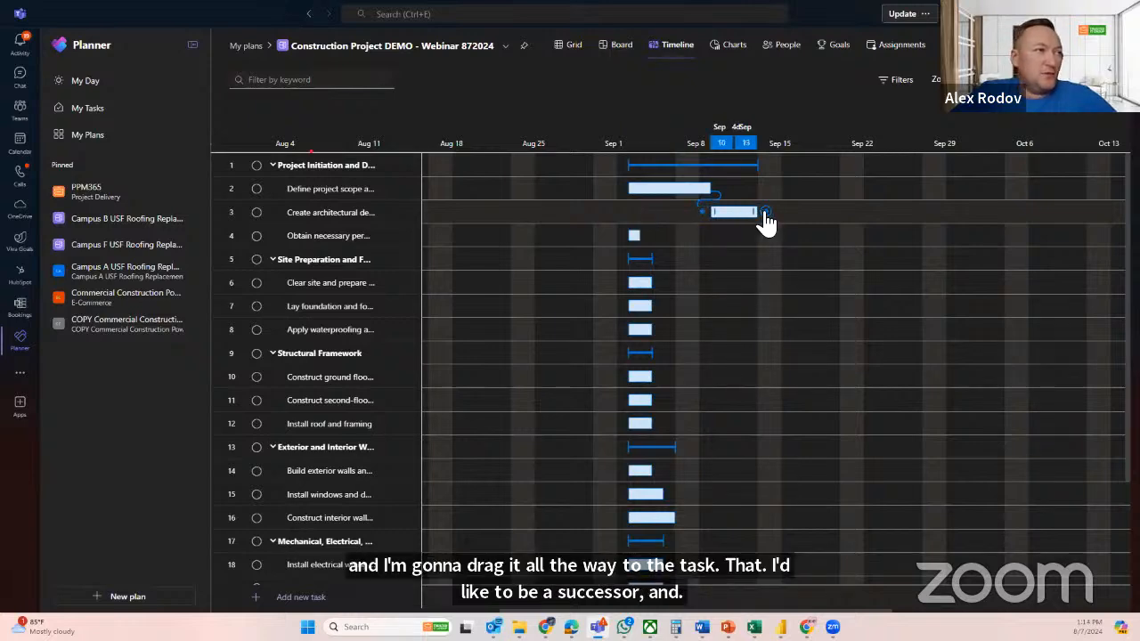
drag(764, 213, 631, 238)
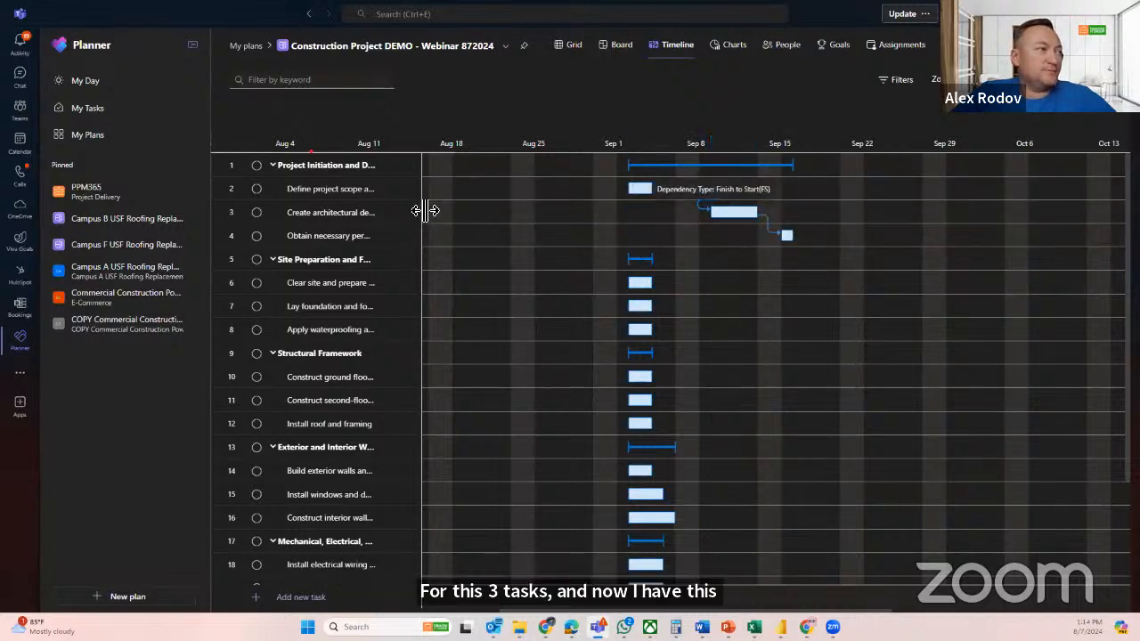
Widen the task list, lengthen the first two design subtasks to 5 and 7 days on the timeline, and check their dates in the grid
drag(425, 210, 850, 247)
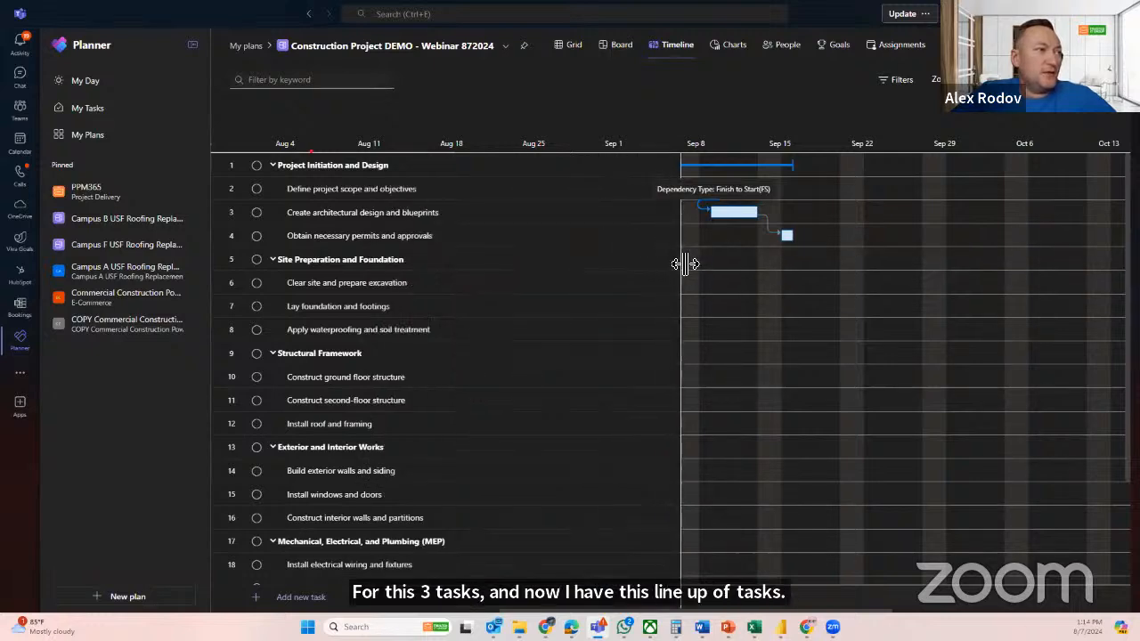
drag(684, 264, 494, 271)
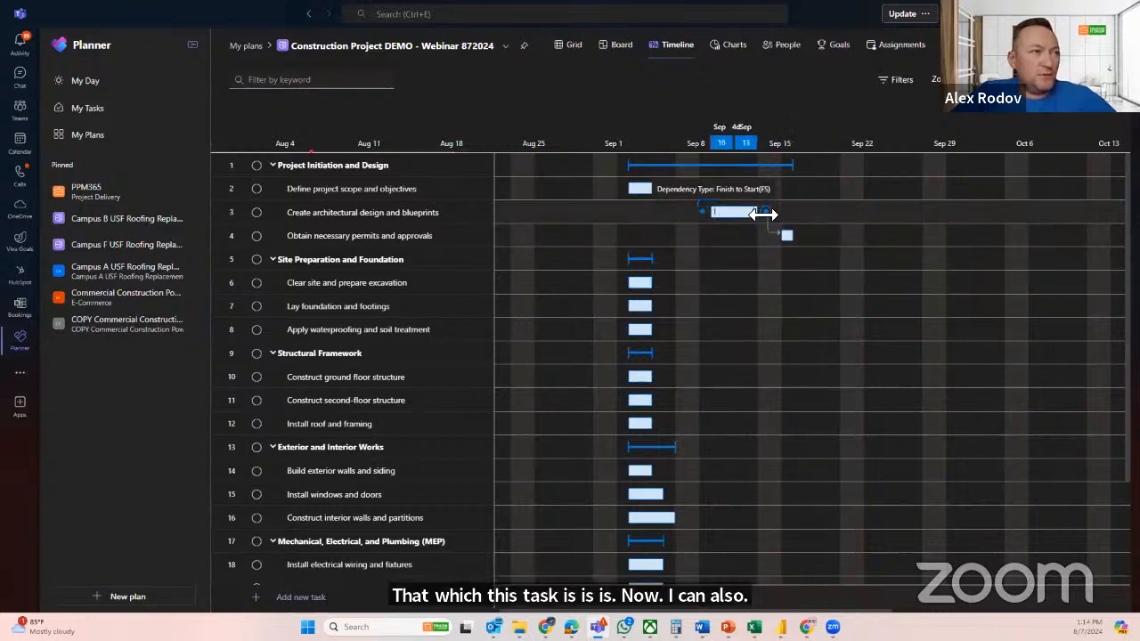
drag(759, 211, 819, 224)
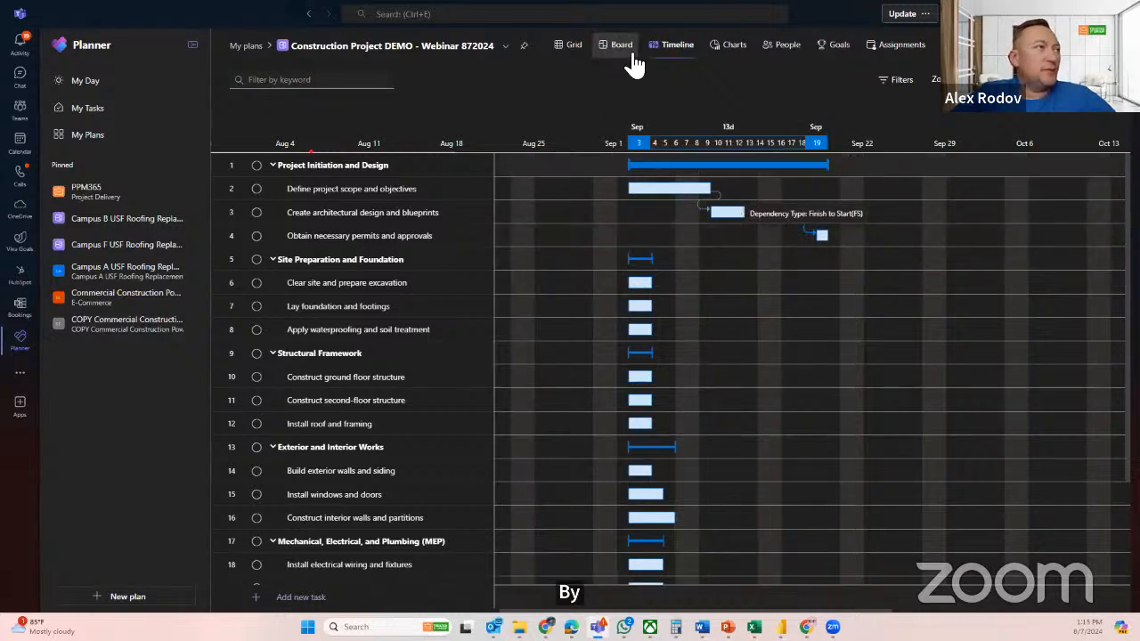
click(566, 51)
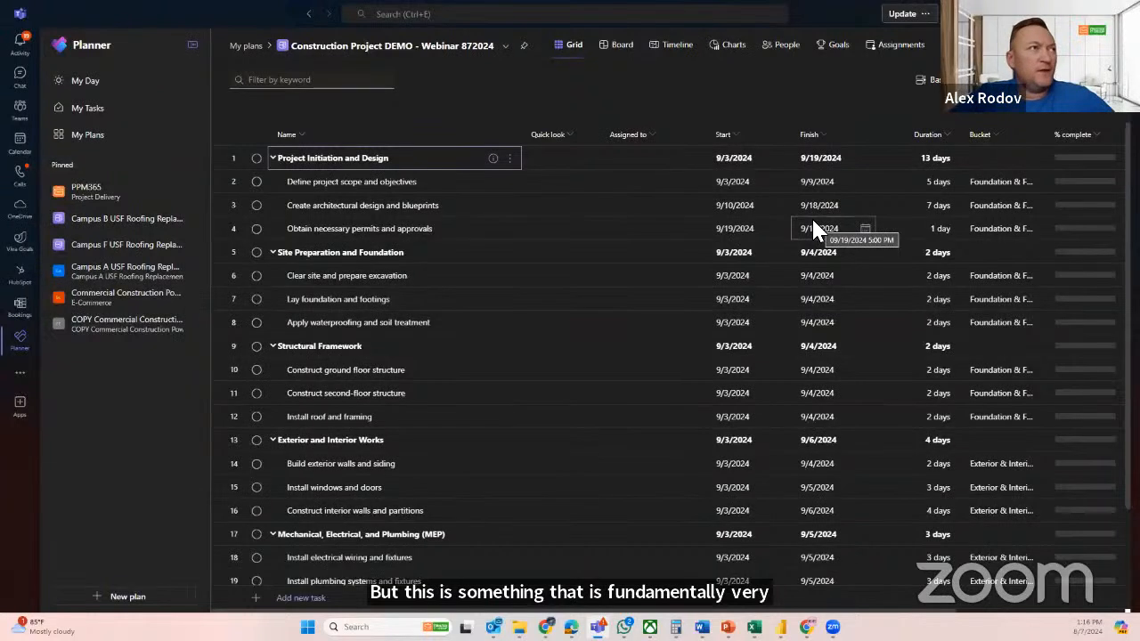
click(670, 47)
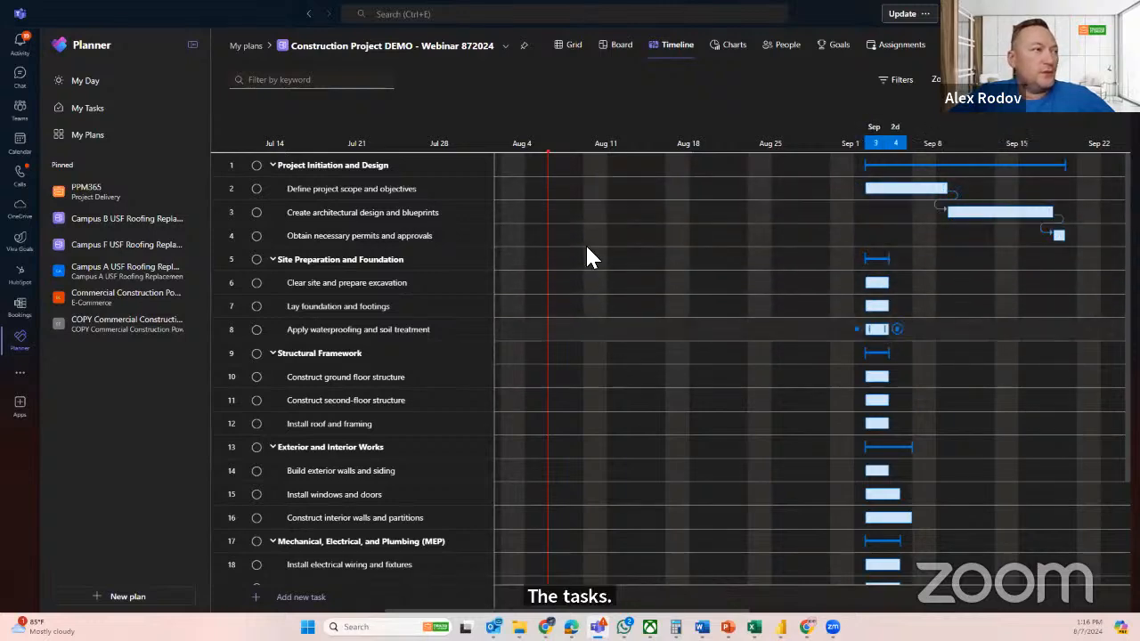
Link Obtain necessary permits and approvals to Clear site and prepare excavation as finish-to-start, and lengthen the permits task to 4 days
click(1073, 236)
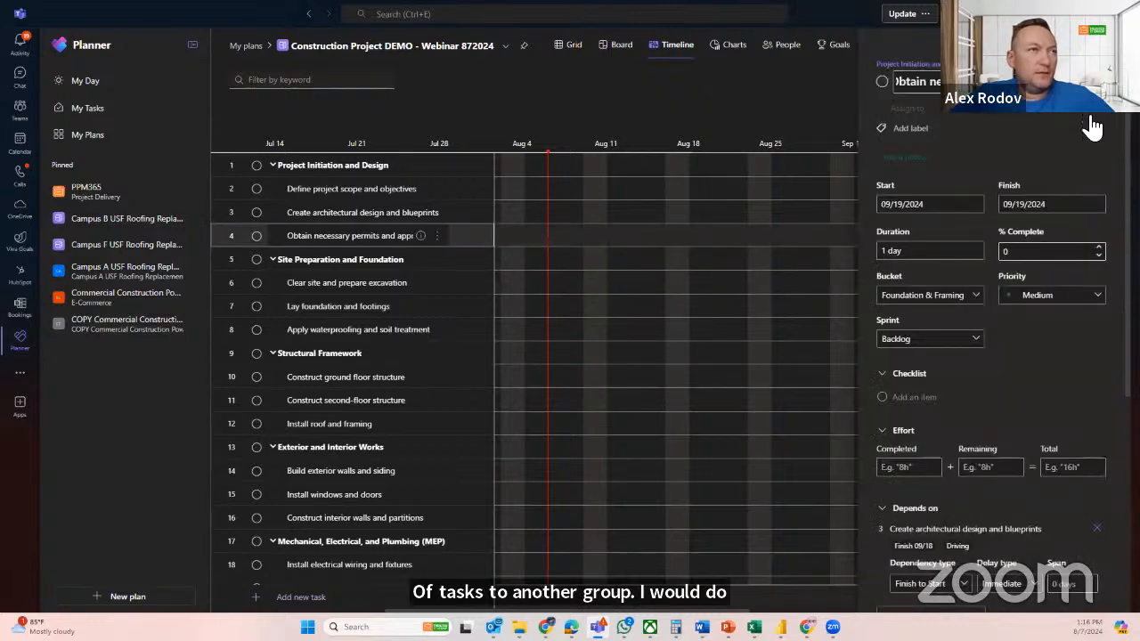
click(1106, 64)
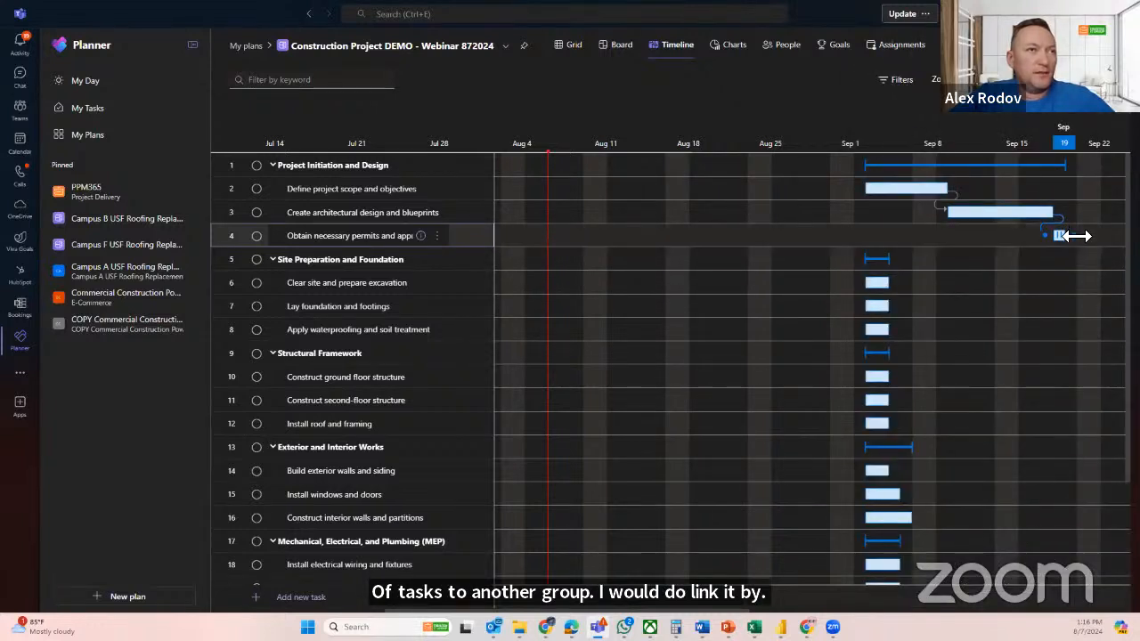
drag(1074, 236, 656, 292)
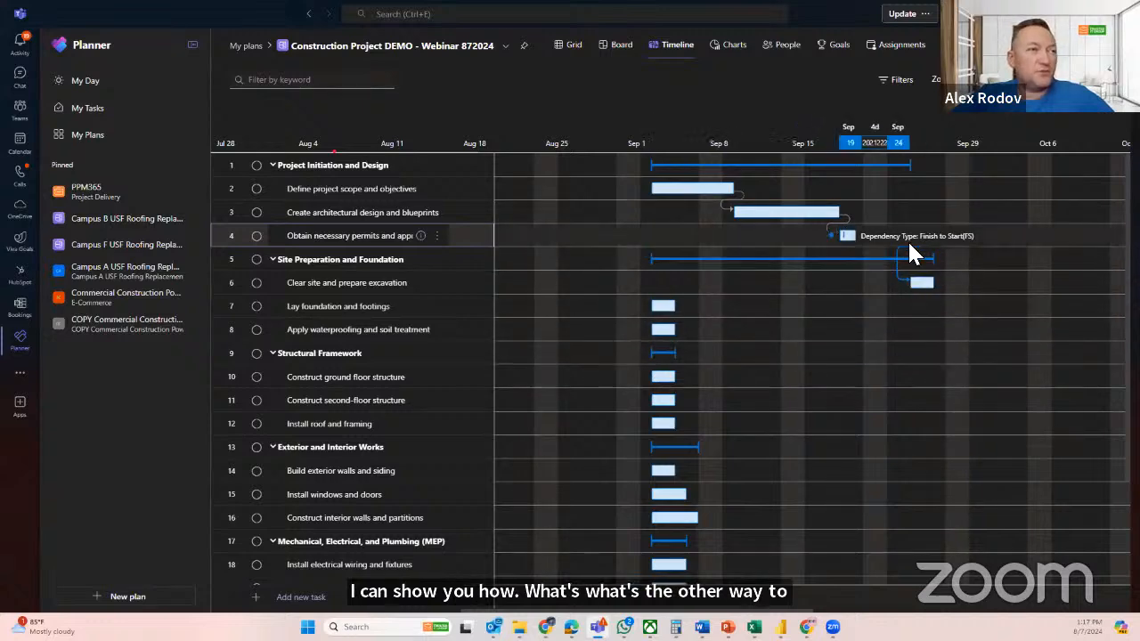
Set the priority of the Clear site and prepare excavation task to Urgent in its details
click(789, 214)
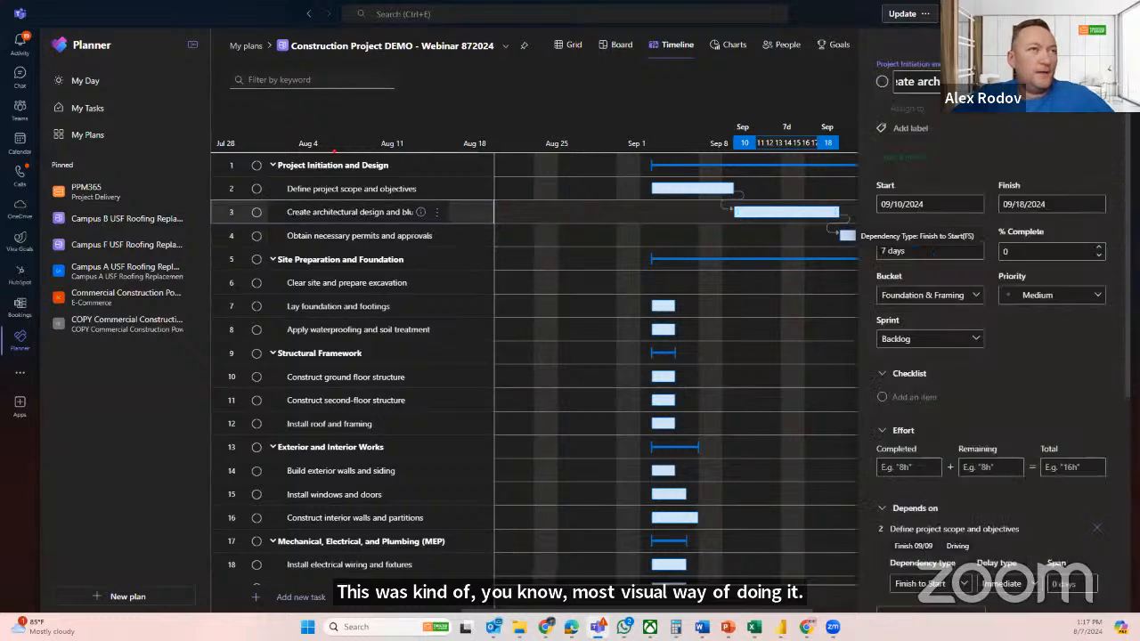
click(1114, 46)
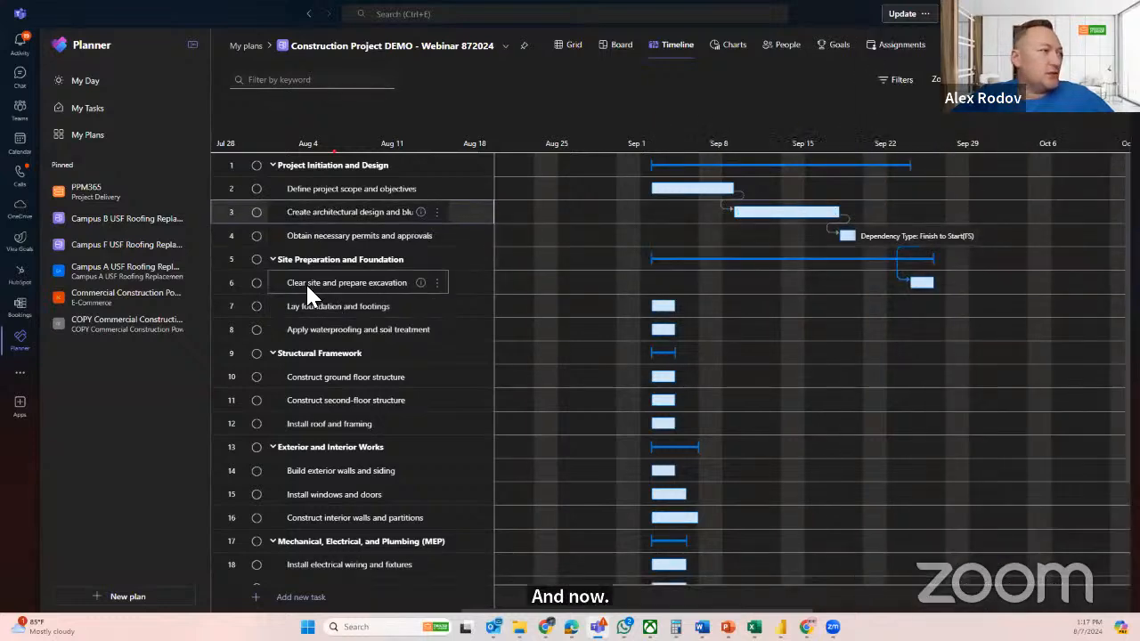
click(923, 285)
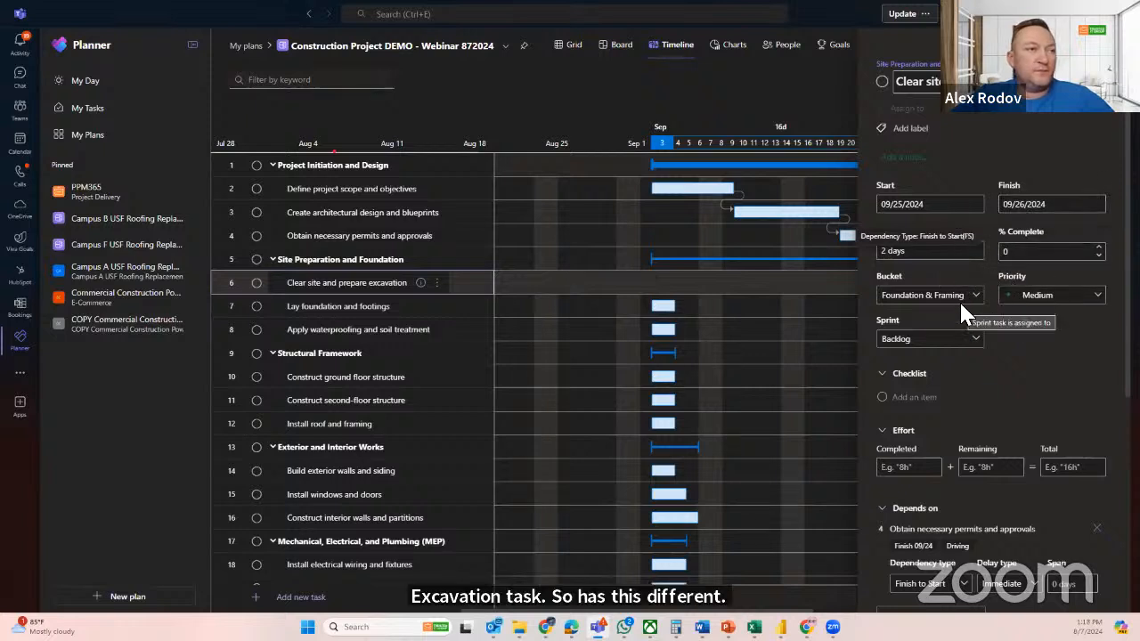
click(1040, 298)
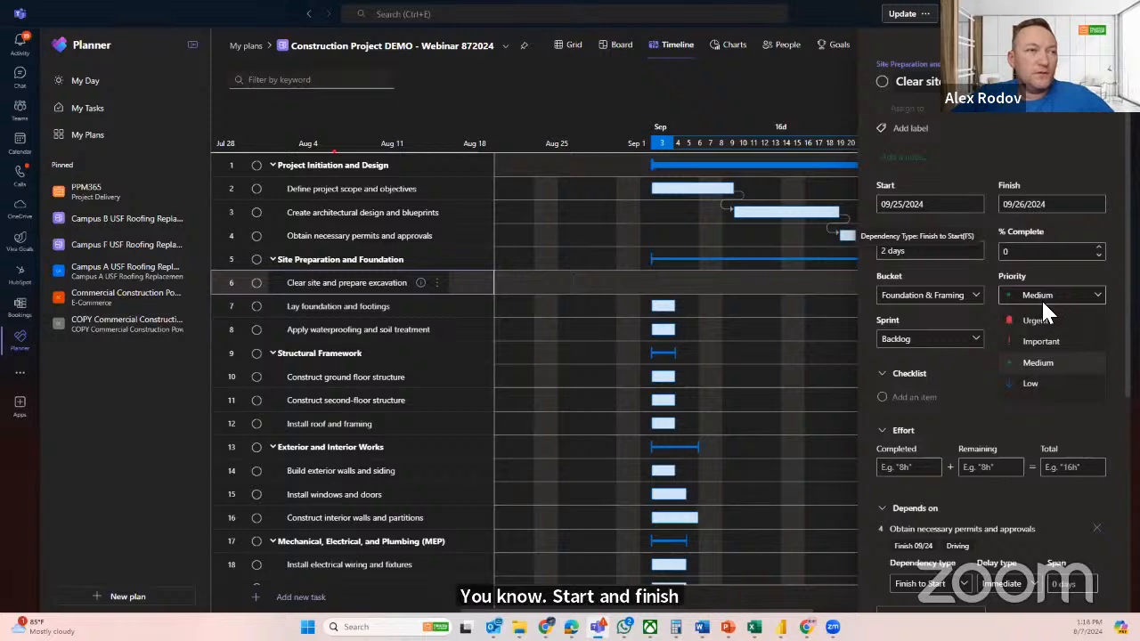
click(1047, 319)
click(1060, 303)
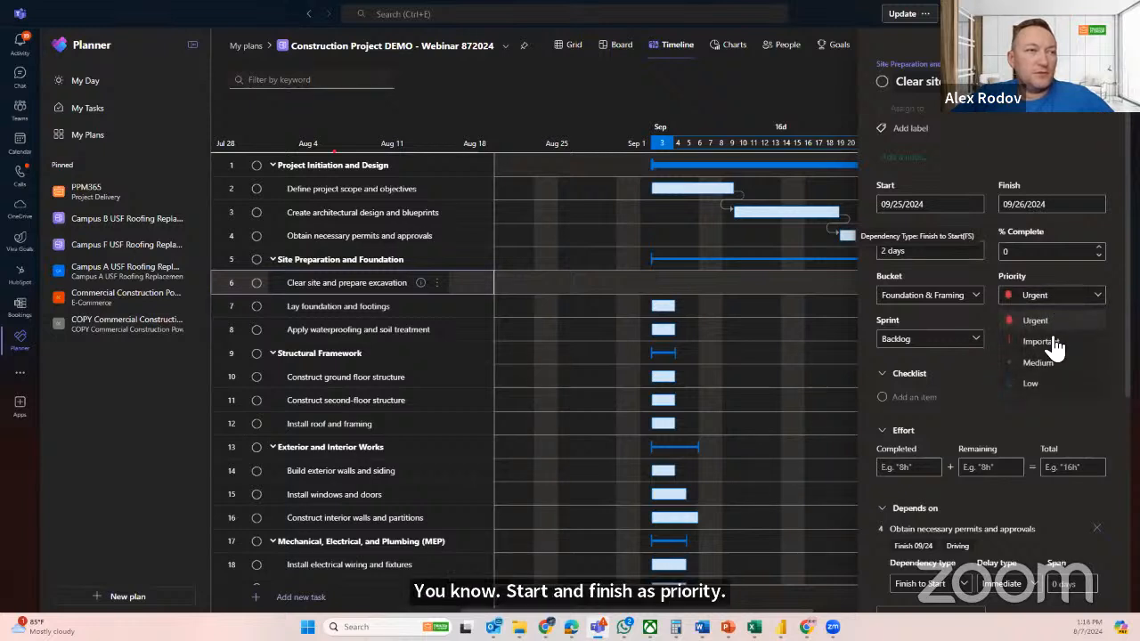
click(1049, 344)
click(1045, 296)
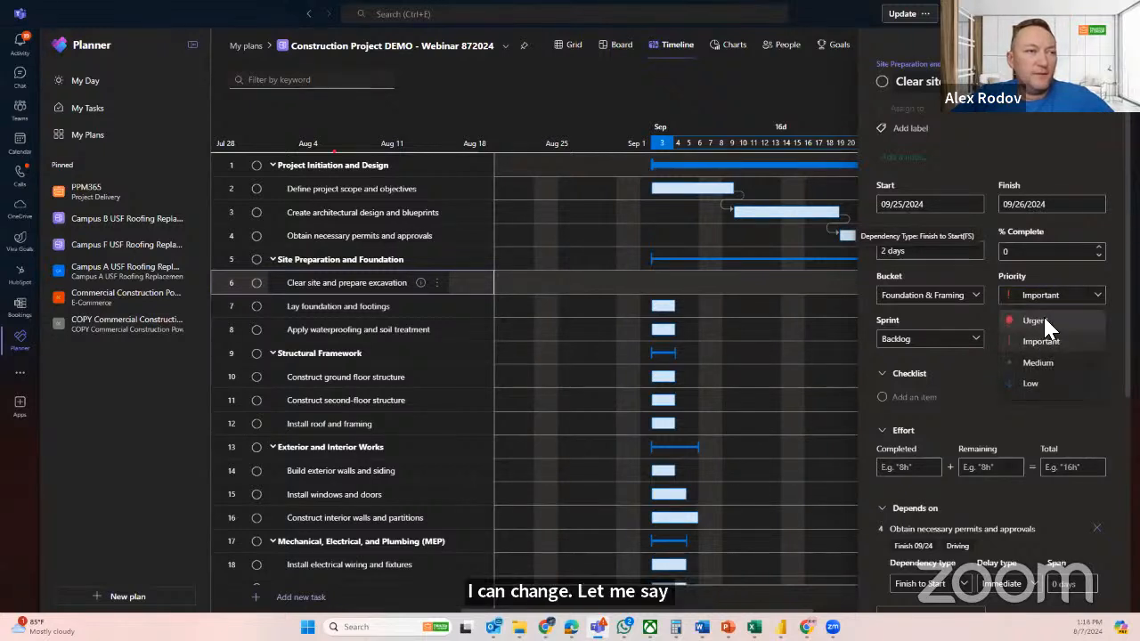
click(1042, 314)
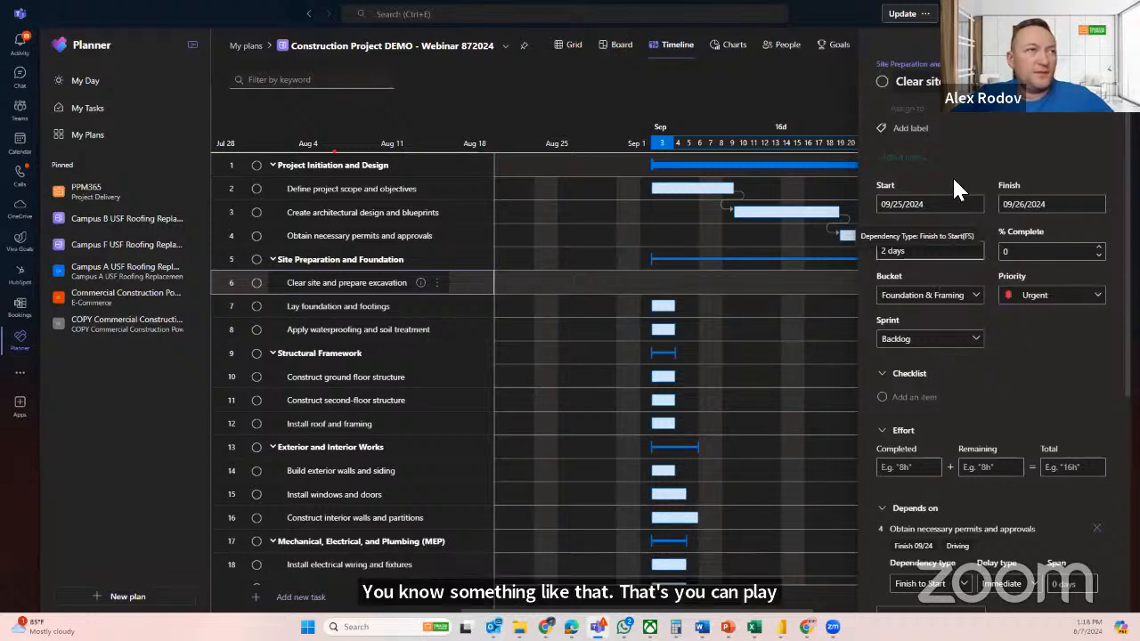
Examine the dependency type and delay type options for the Clear site and prepare excavation task, and close its details
scroll(1067, 345, down, 1)
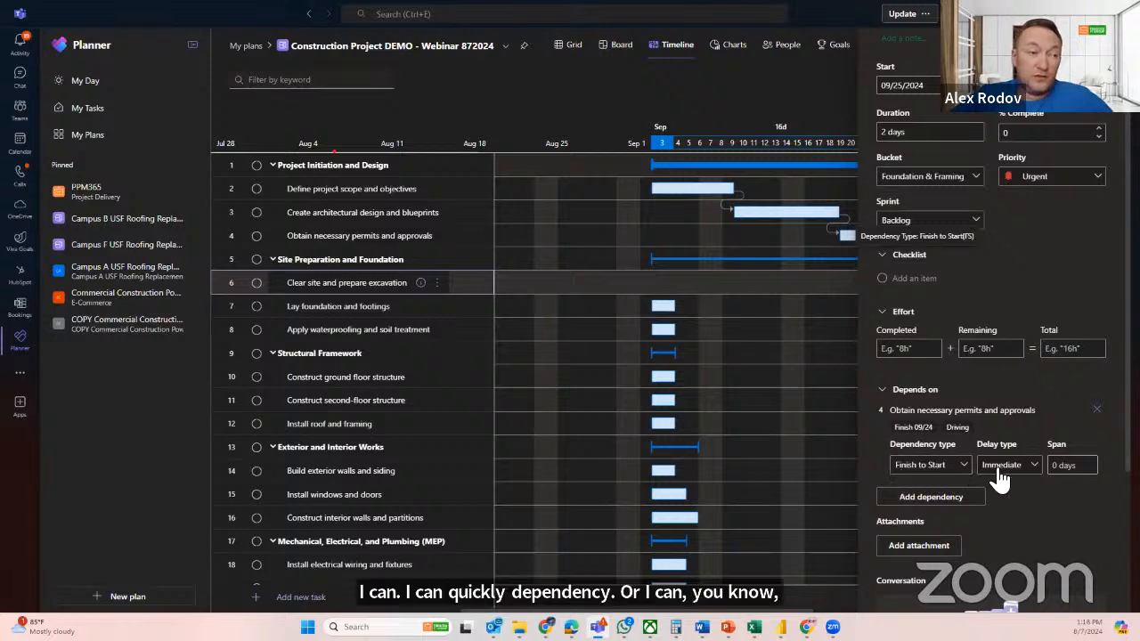
click(965, 465)
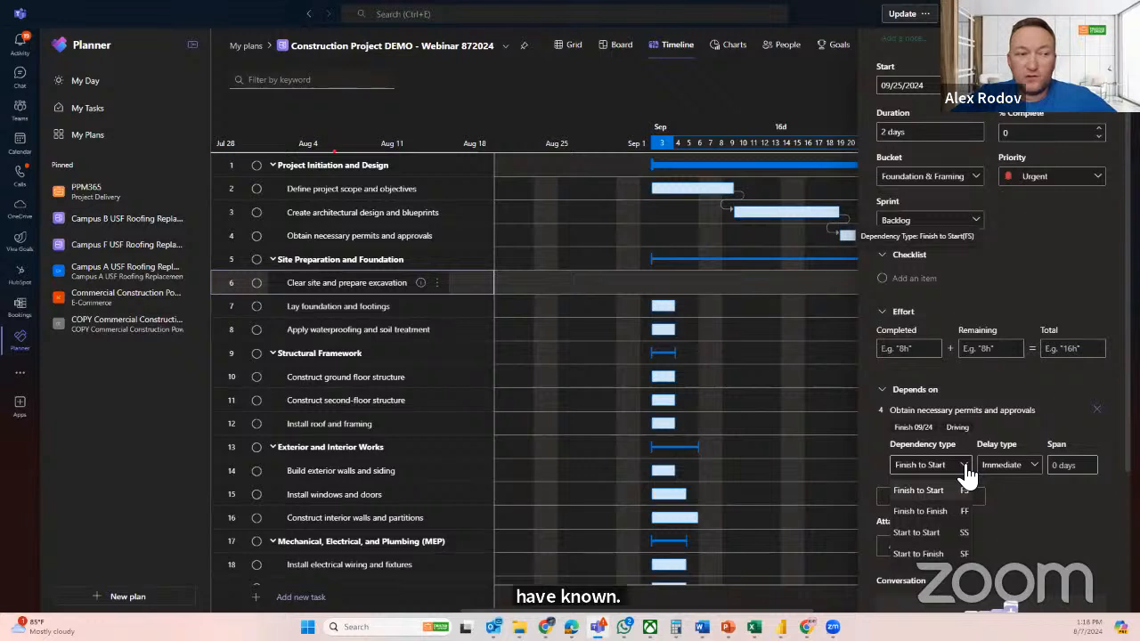
click(967, 475)
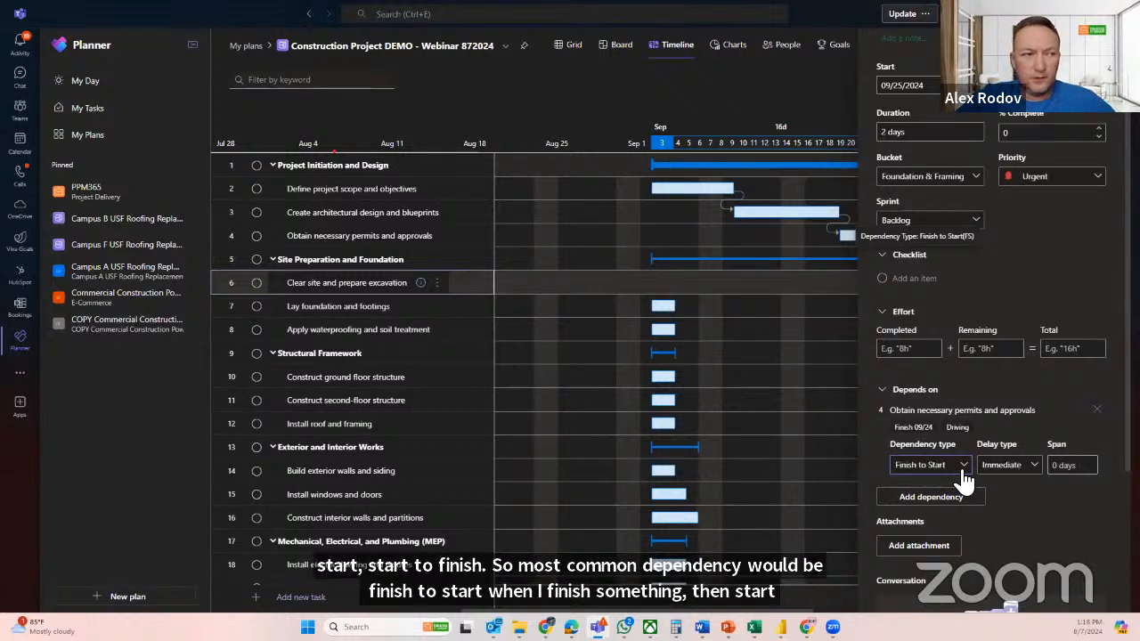
click(964, 480)
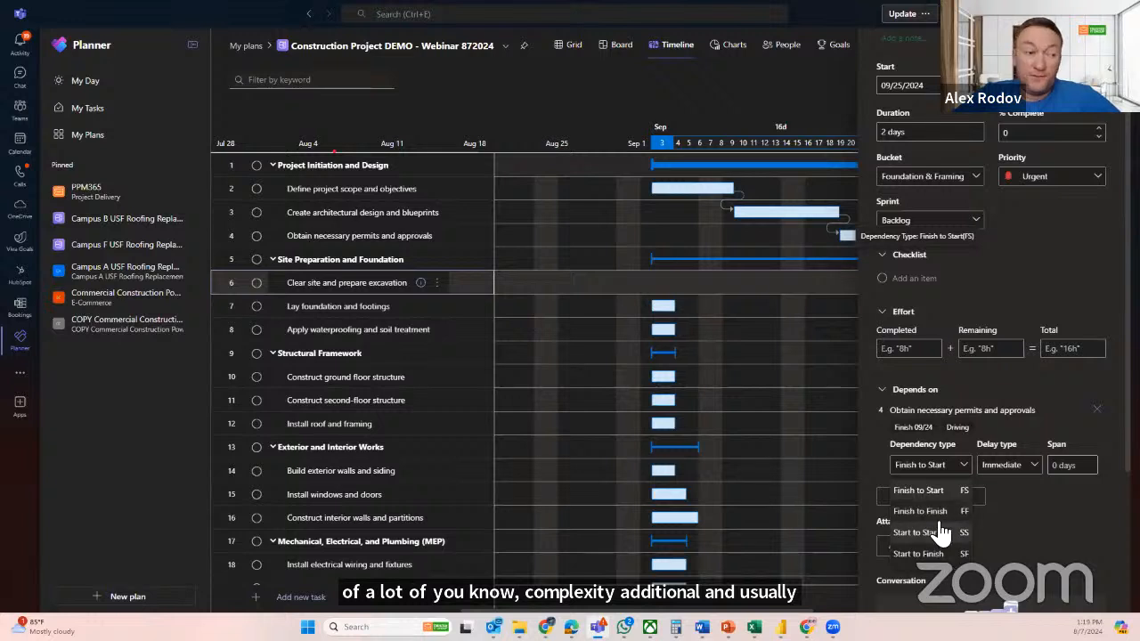
click(965, 472)
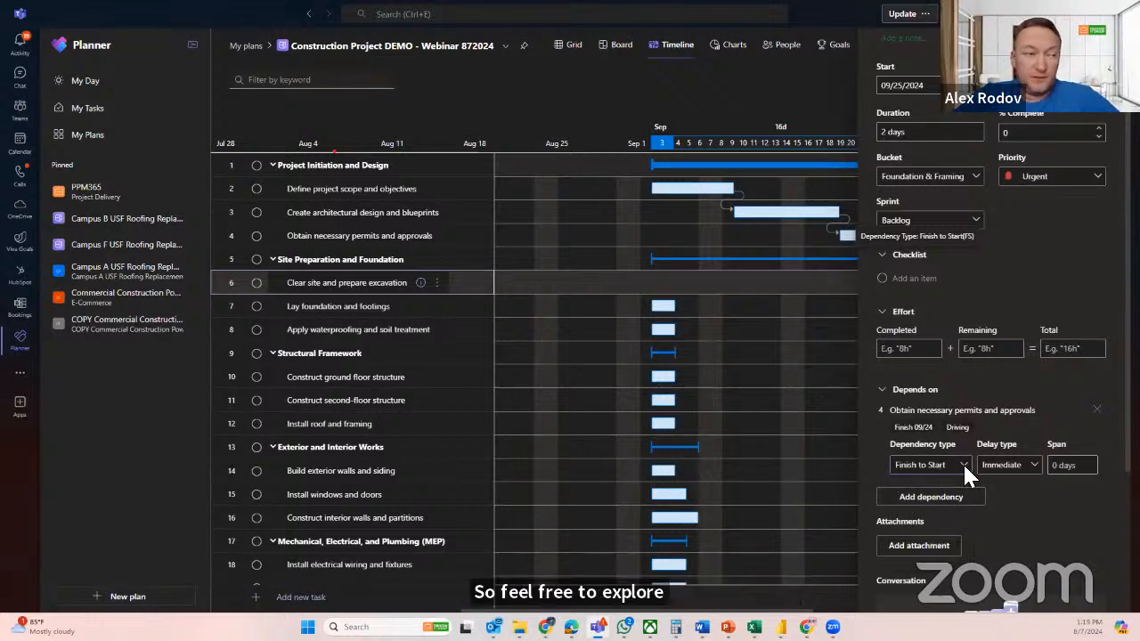
click(1018, 465)
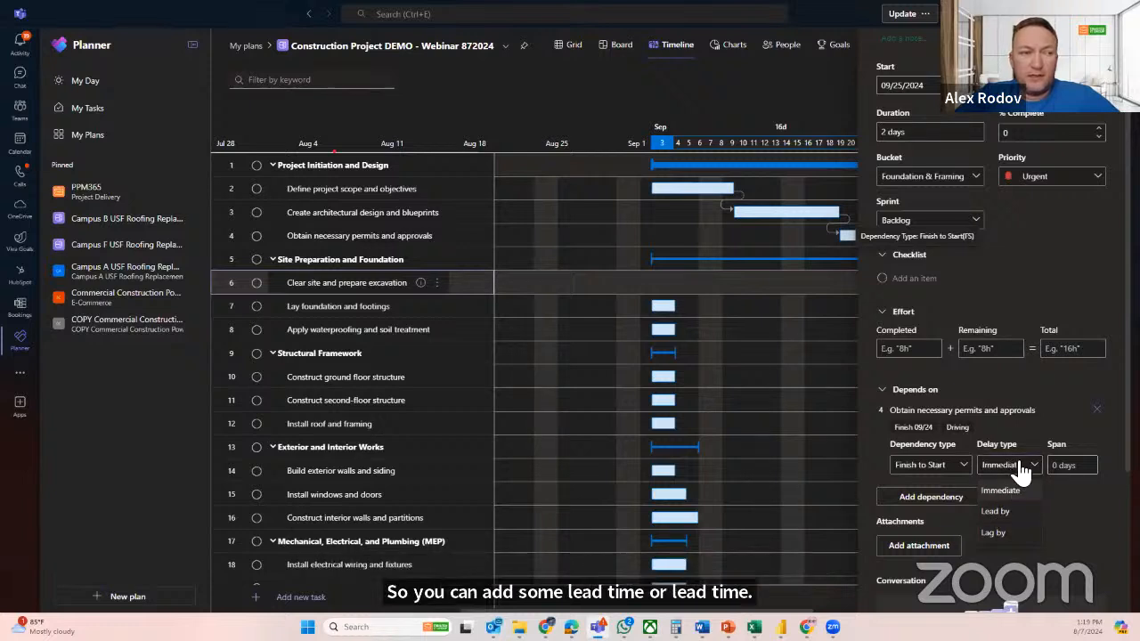
click(1016, 475)
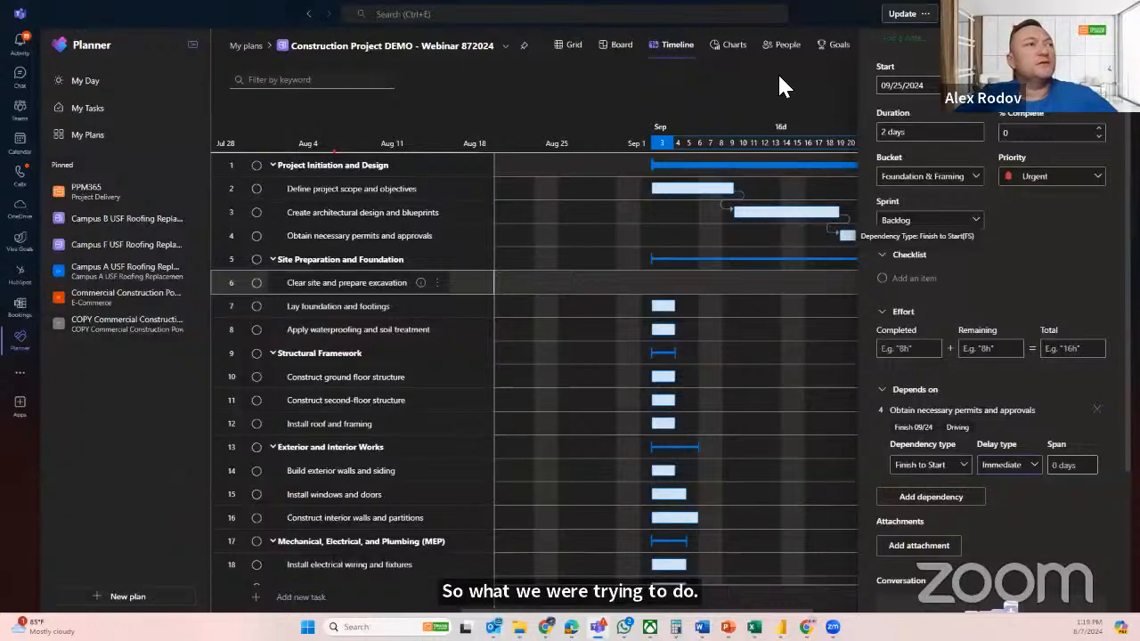
scroll(1100, 214, up, 2)
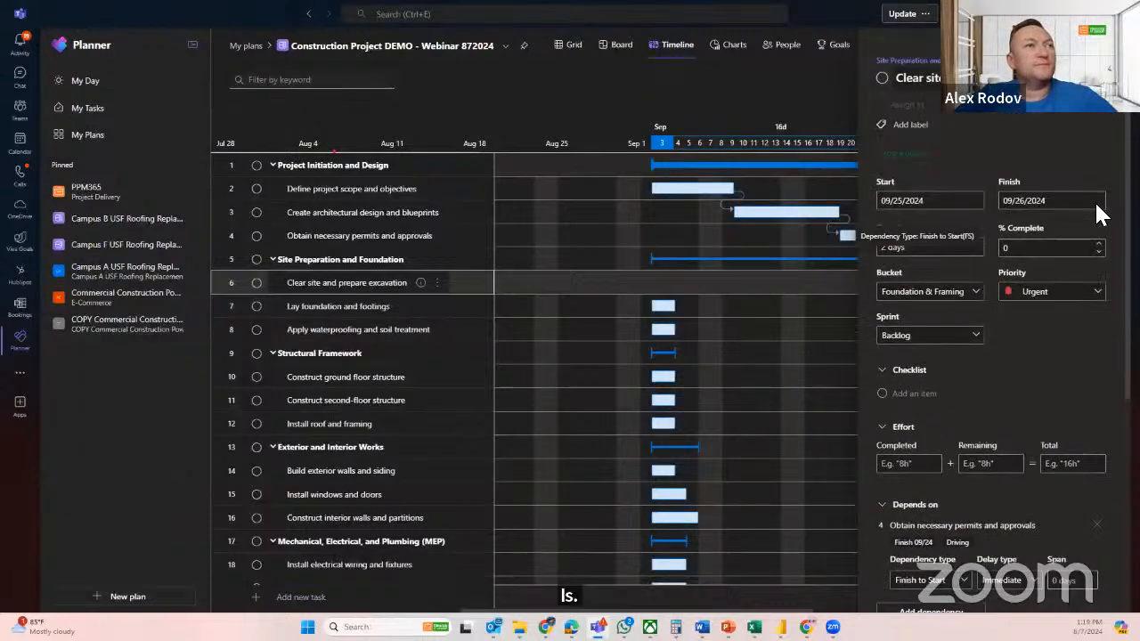
click(1103, 55)
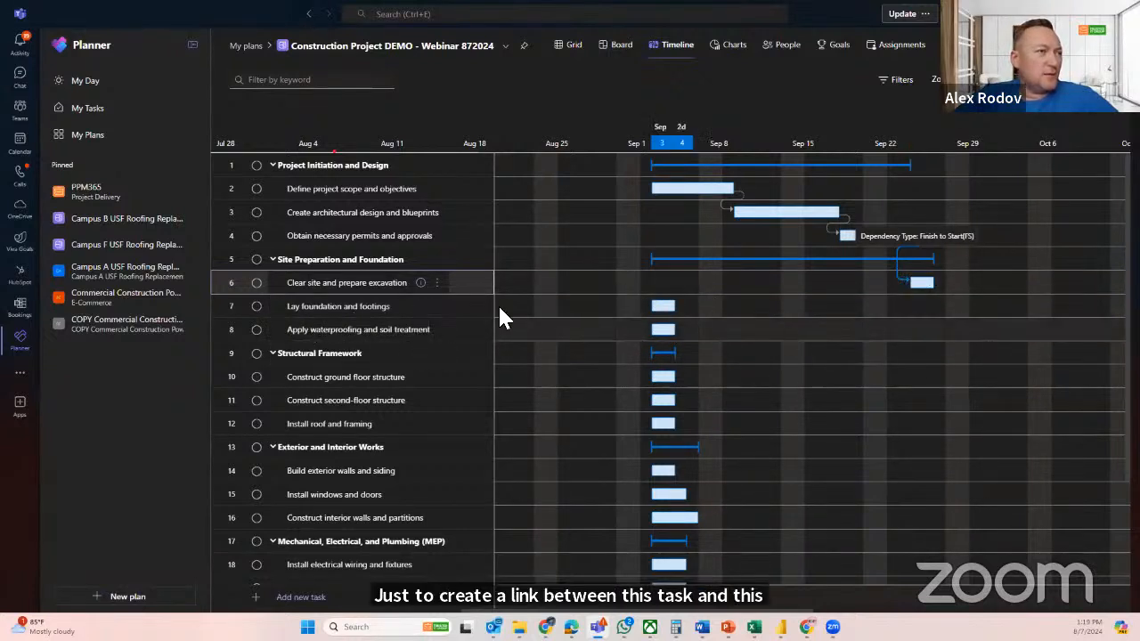
Make Lay foundation and footings depend on Clear site and prepare excavation through its task details, with a Finish to Start dependency
click(326, 305)
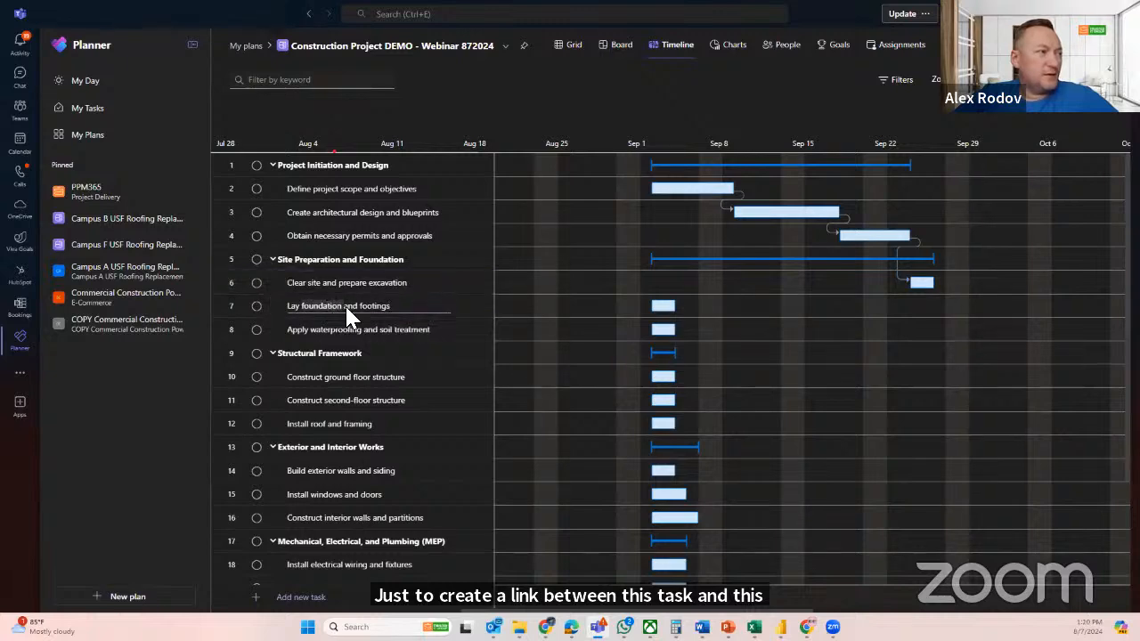
click(355, 321)
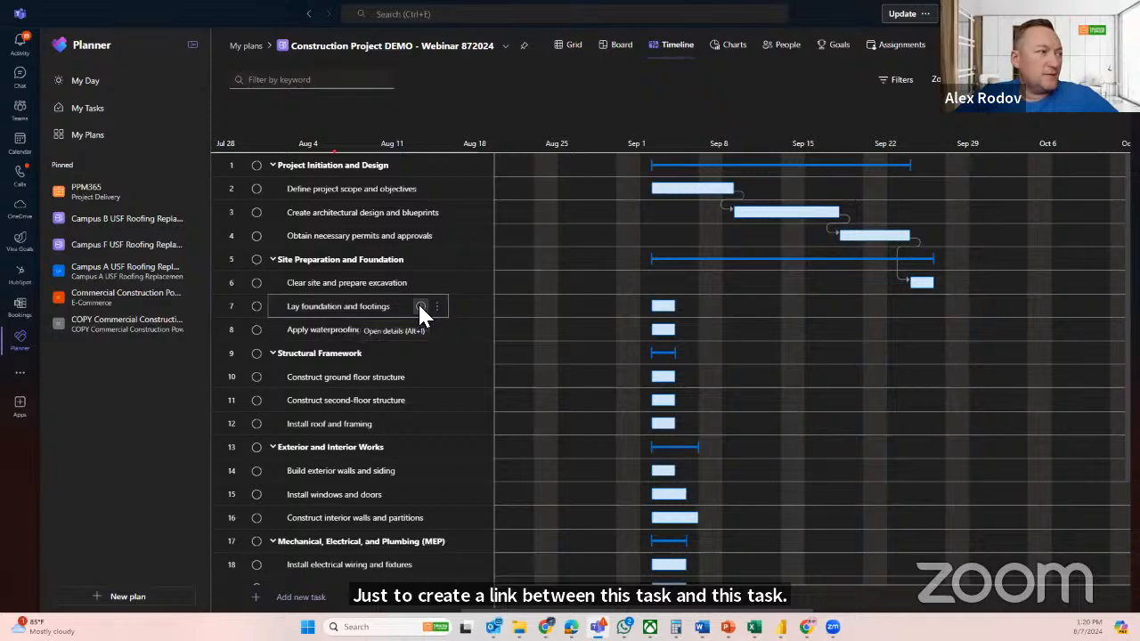
click(420, 305)
scroll(1004, 373, down, 2)
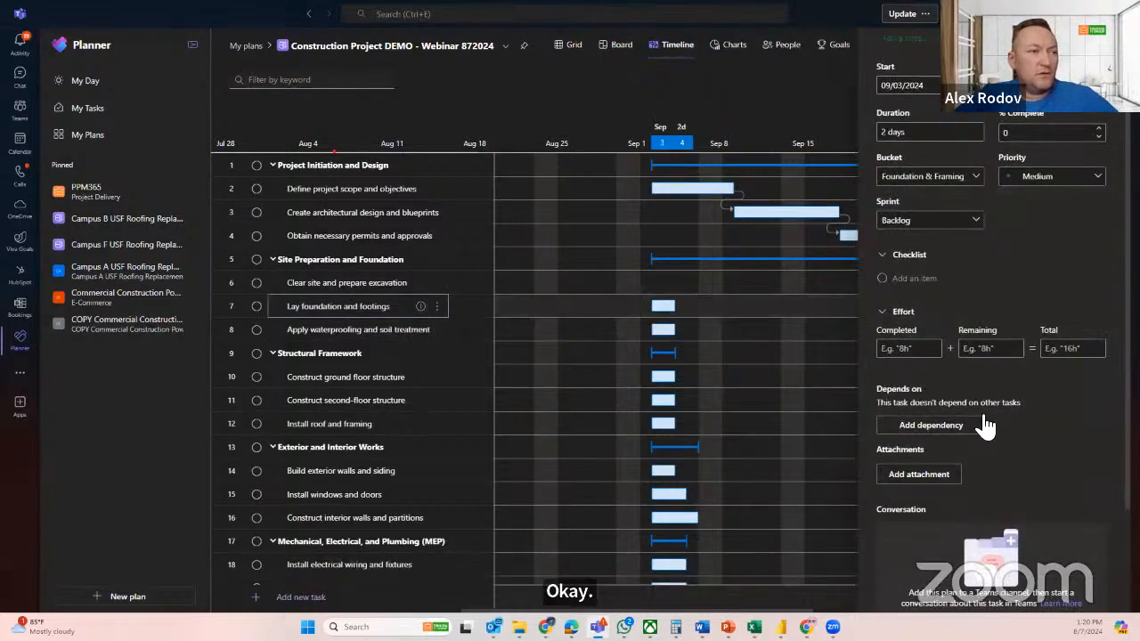
click(917, 424)
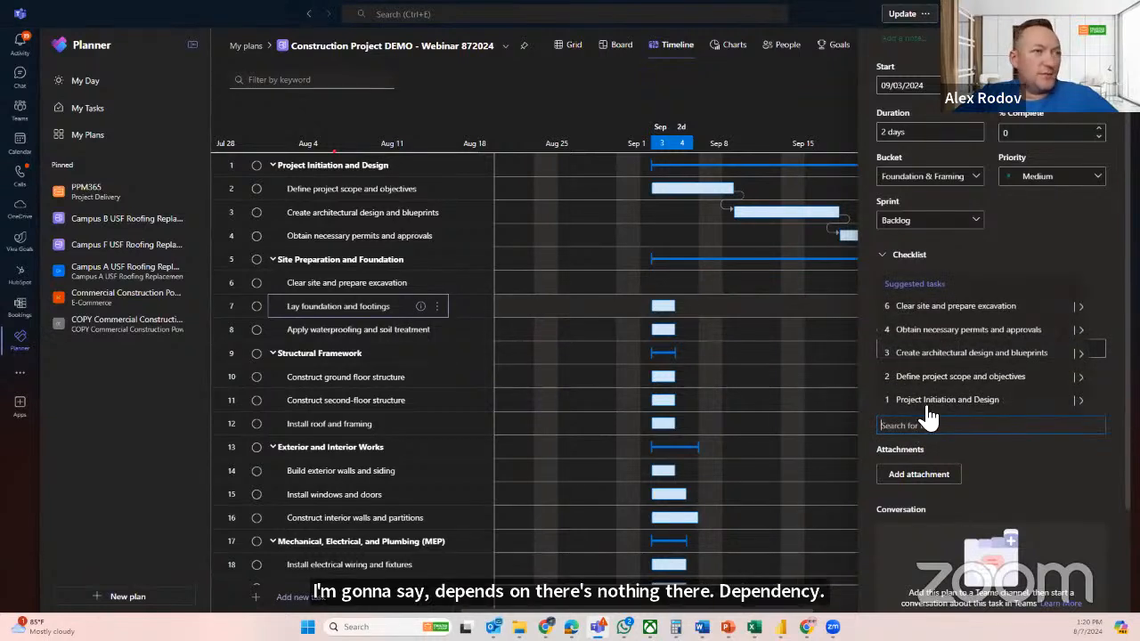
click(946, 313)
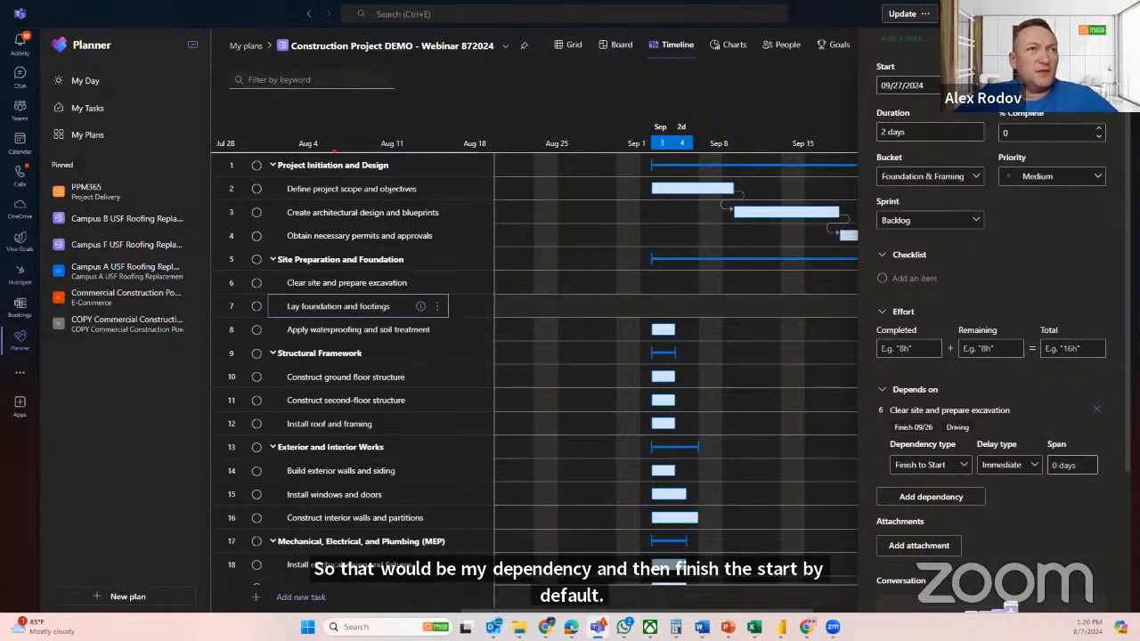
scroll(993, 325, up, 1)
scroll(992, 325, up, 2)
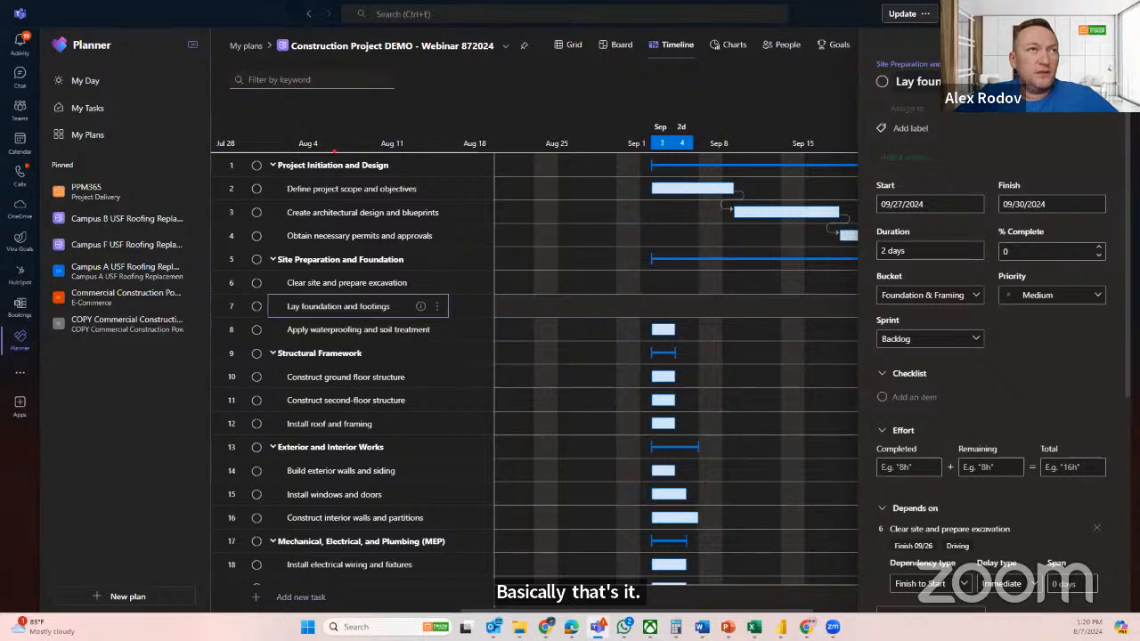
click(1104, 64)
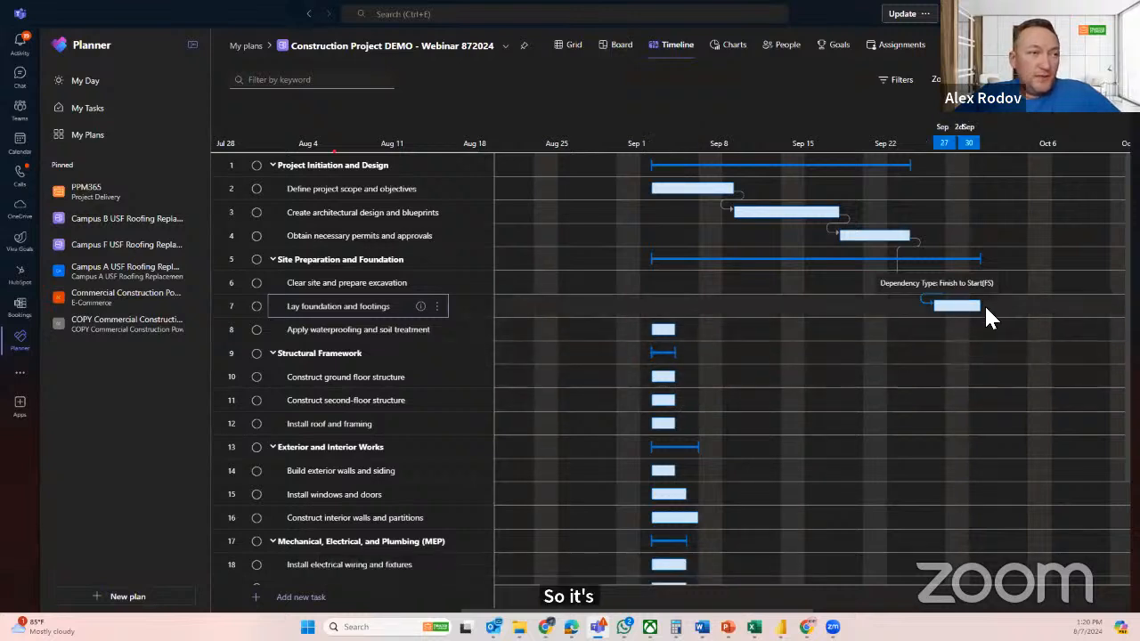
Link Lay foundation and footings to Apply waterproofing and soil treatment, and link that task to Construct ground floor structure on the timeline
drag(984, 307, 634, 331)
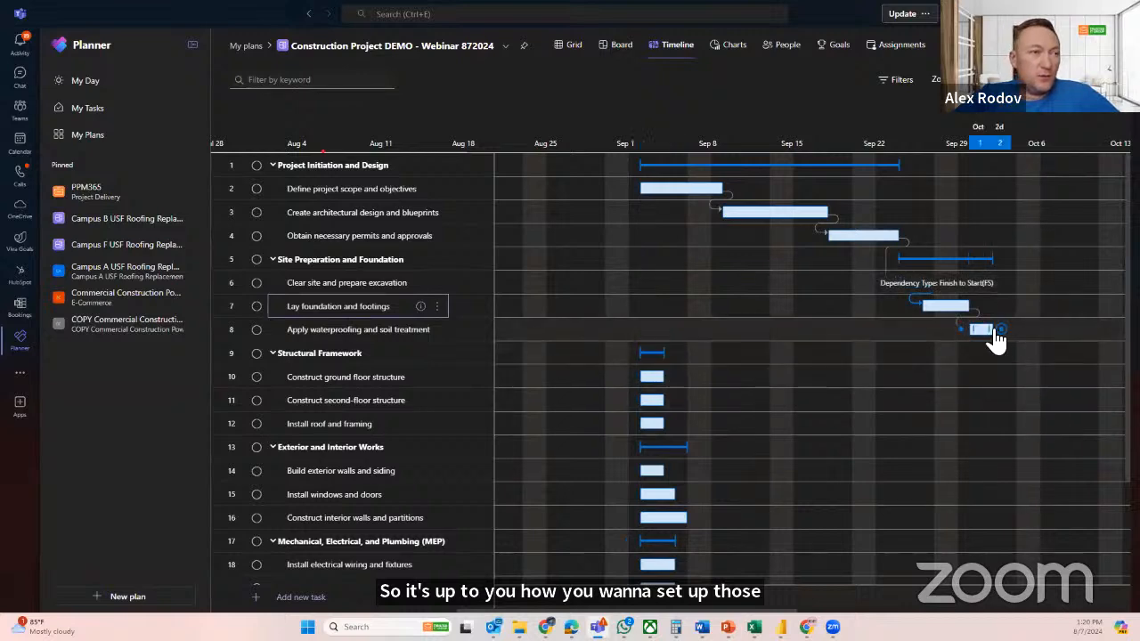
drag(1002, 330, 529, 403)
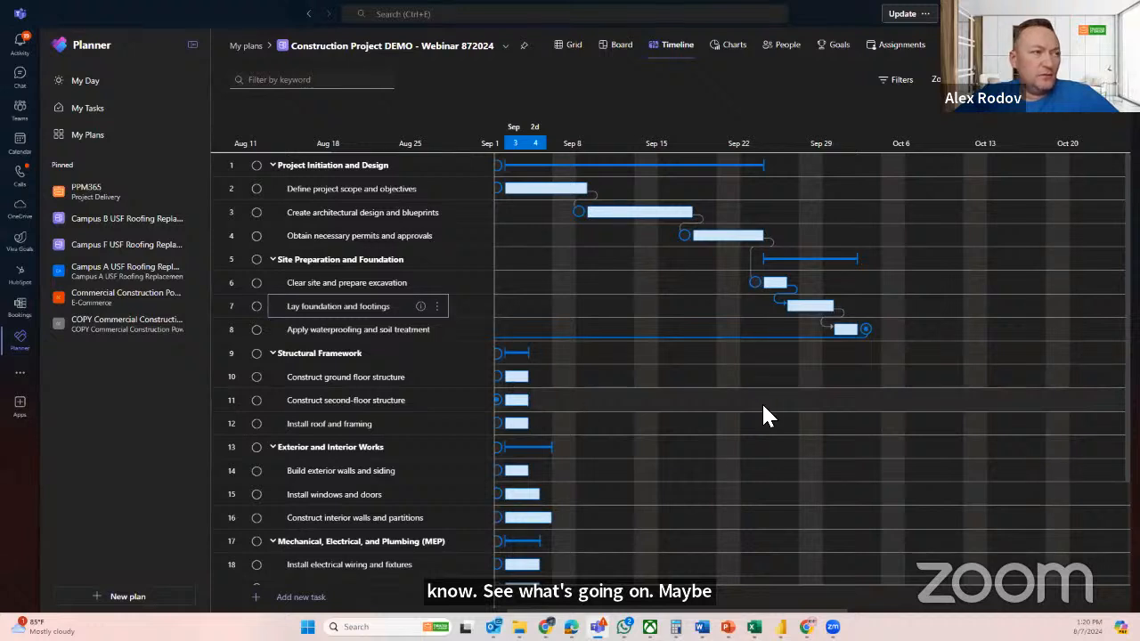
drag(763, 406, 519, 376)
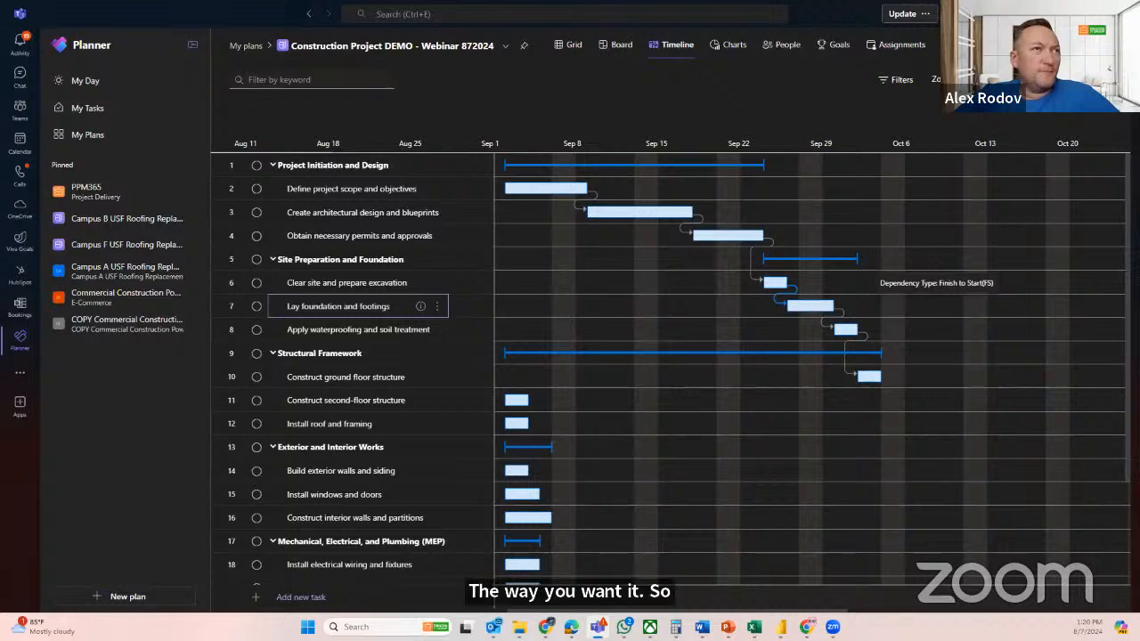
drag(993, 80, 975, 80)
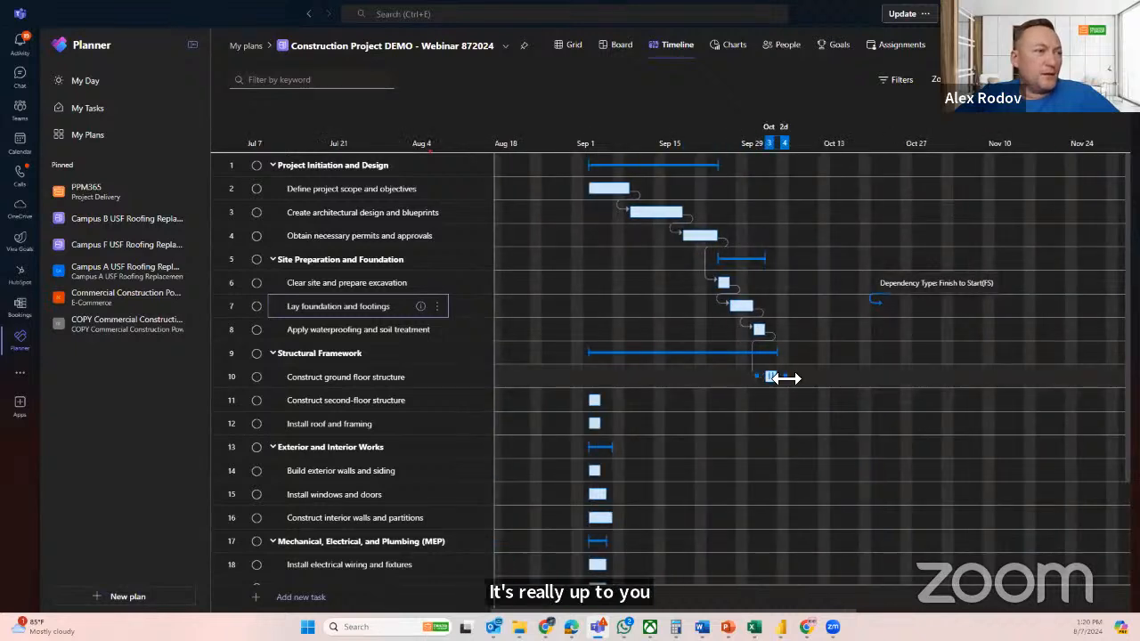
Link Construct ground floor structure to Install roof and framing as its successor on the timeline
drag(788, 383, 590, 432)
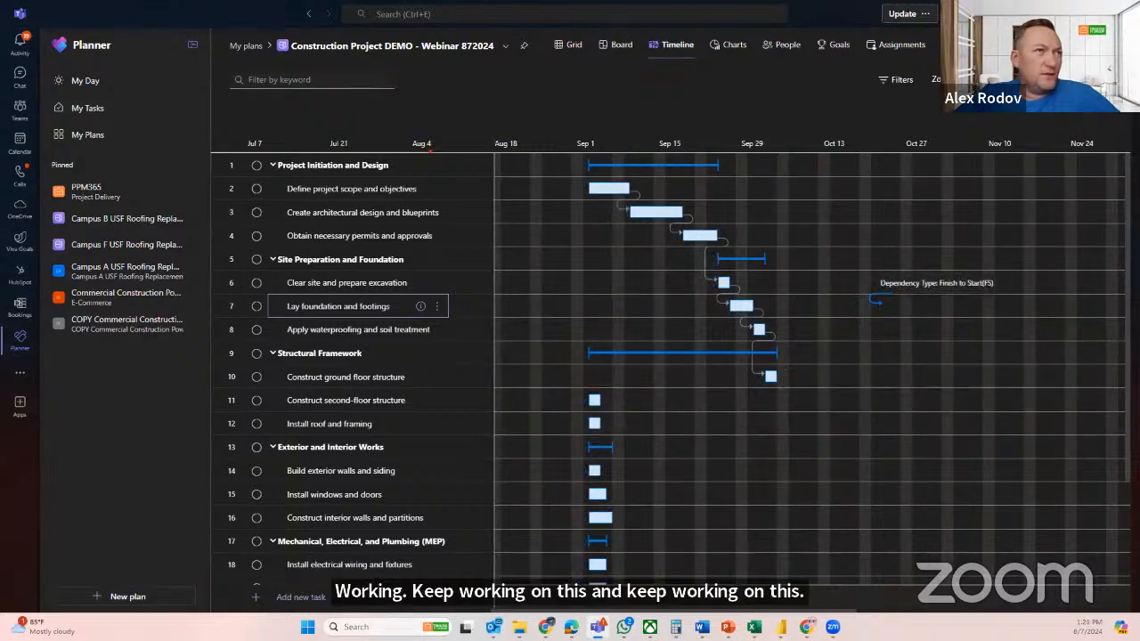
click(990, 79)
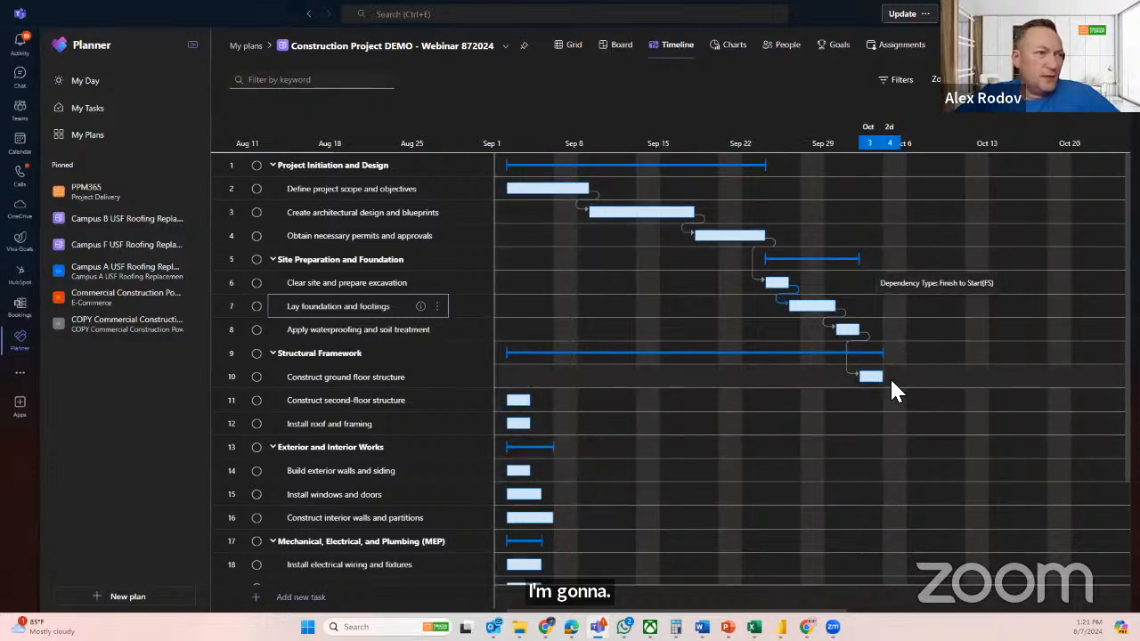
mouse_move(889, 378)
drag(889, 378, 521, 434)
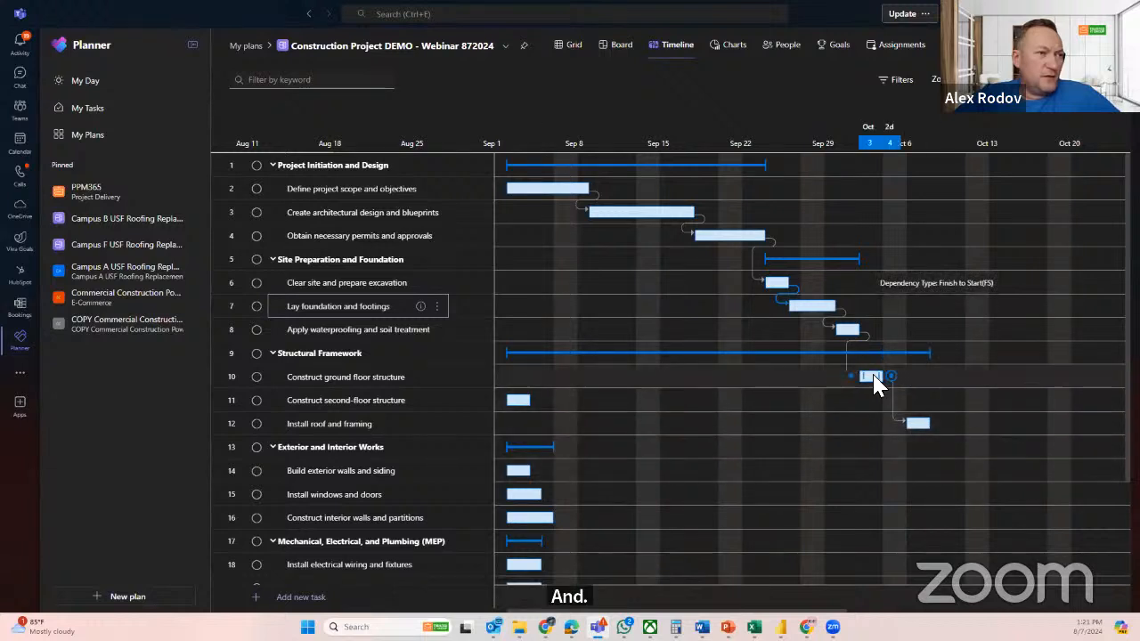
Link Lay foundation and footings to Construct second-floor structure, and Construct ground floor structure to Build exterior walls and siding
drag(842, 305, 500, 405)
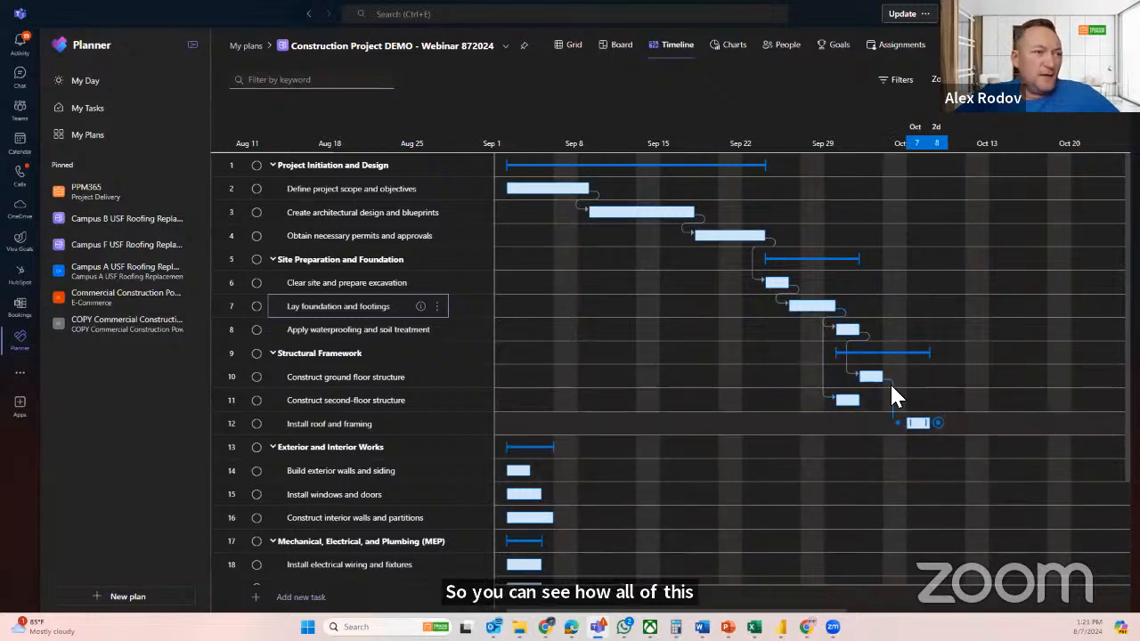
drag(892, 376, 516, 470)
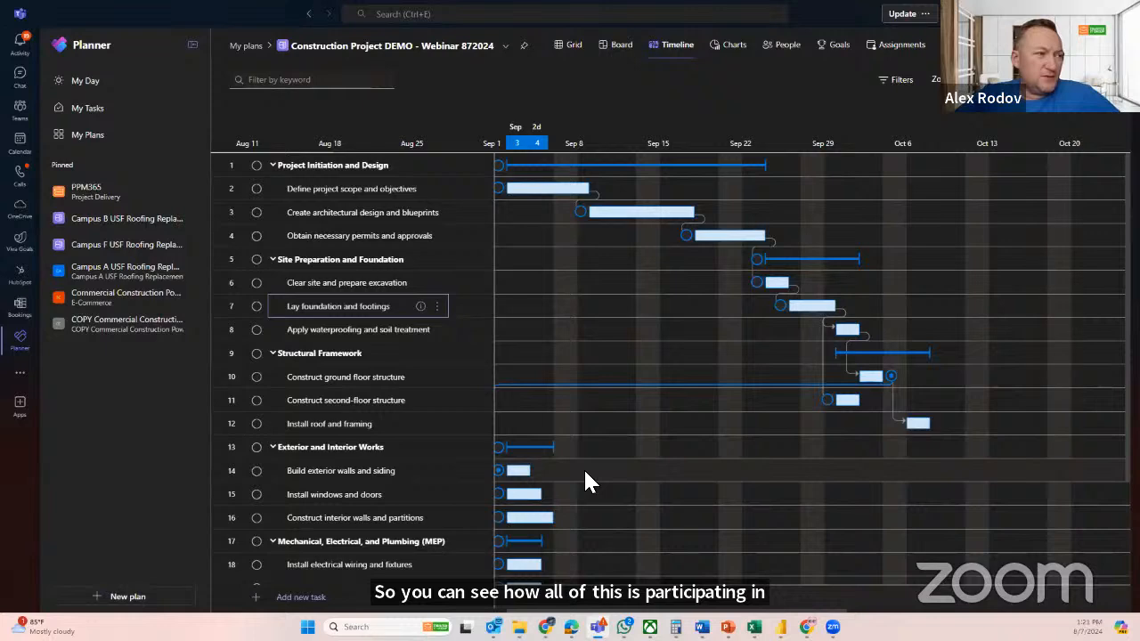
drag(584, 470, 516, 473)
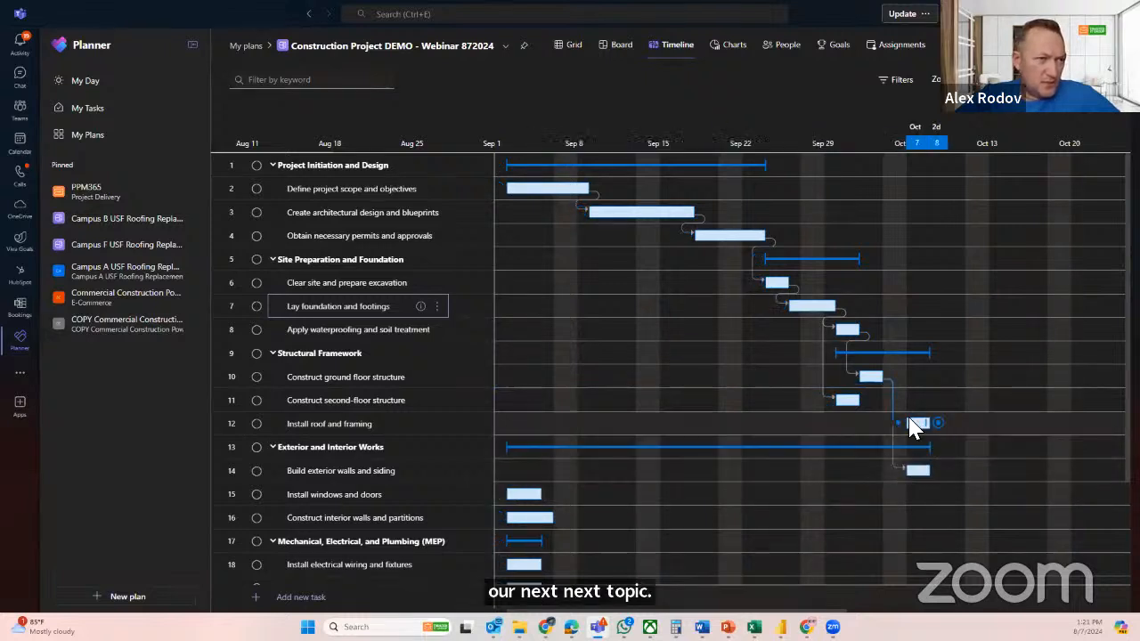
Turn Install roof and framing into a milestone by setting its duration to 0 in the task details
mouse_move(871, 377)
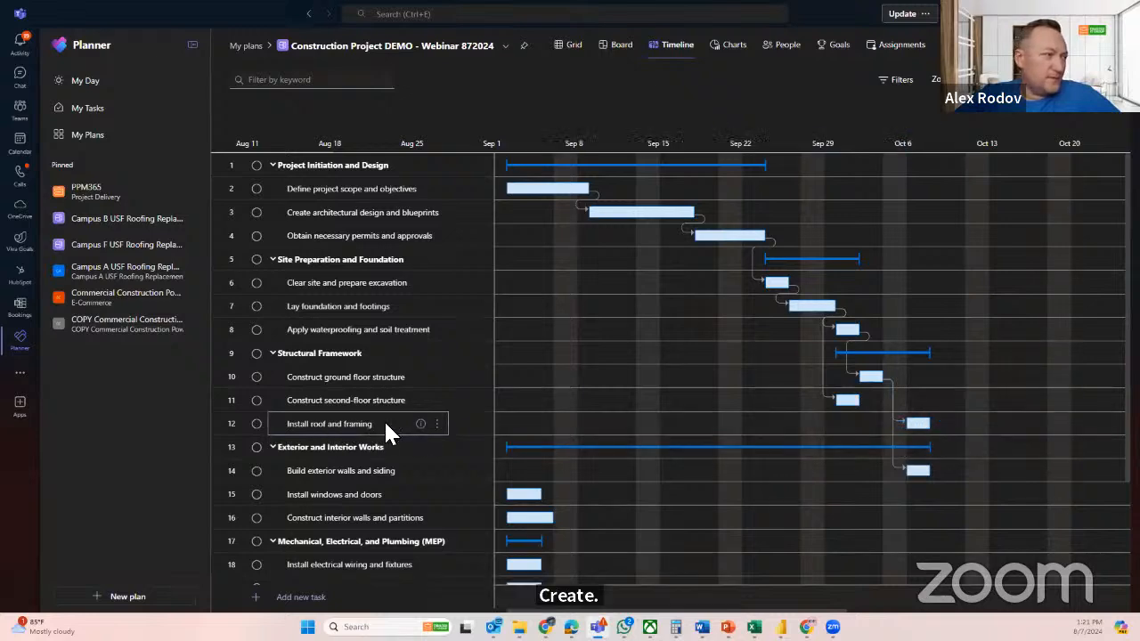
click(421, 425)
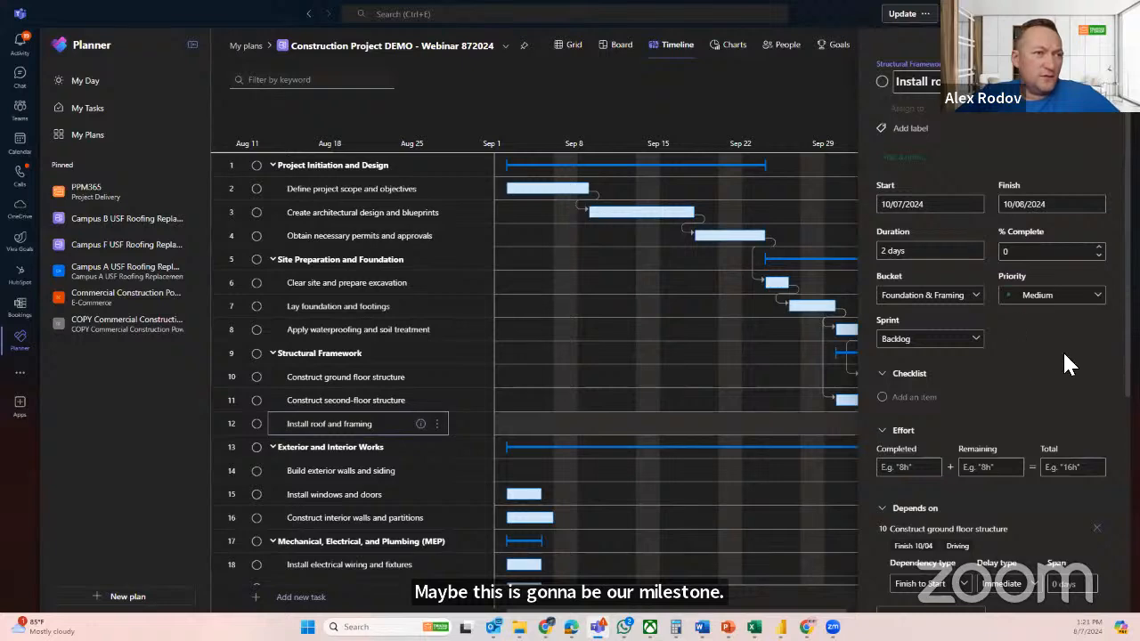
scroll(1064, 350, down, 3)
scroll(1066, 349, up, 4)
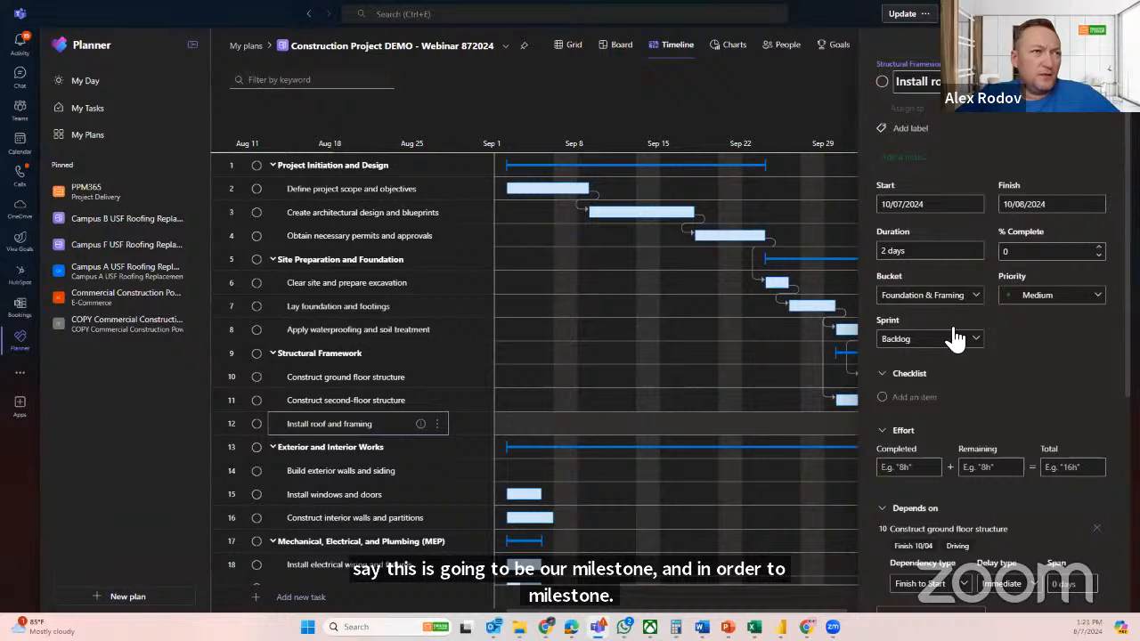
click(874, 257)
text(0)
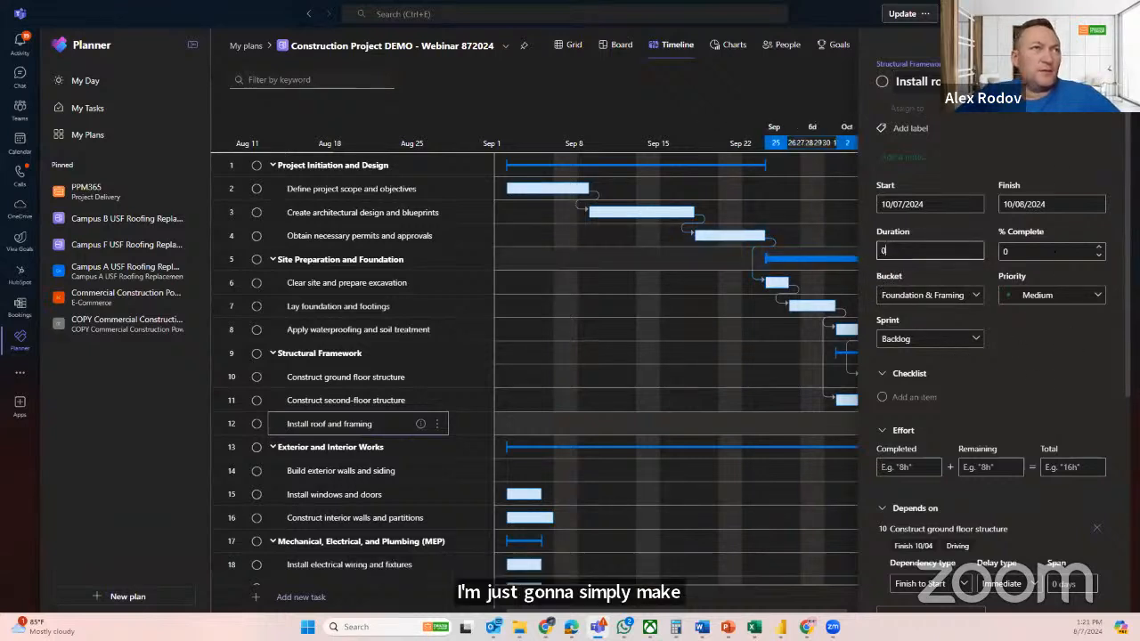
click(1100, 63)
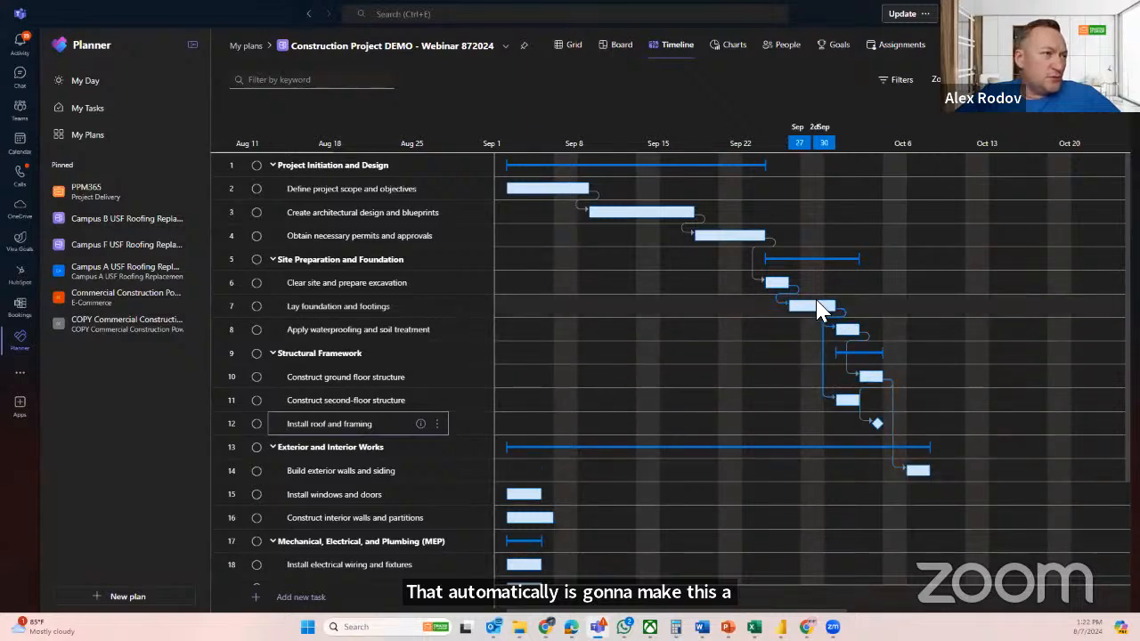
Link Lay foundation and footings, Install windows and doors, Construct interior walls and partitions, and Install electrical wiring and fixtures in sequence on the timeline
drag(843, 305, 555, 503)
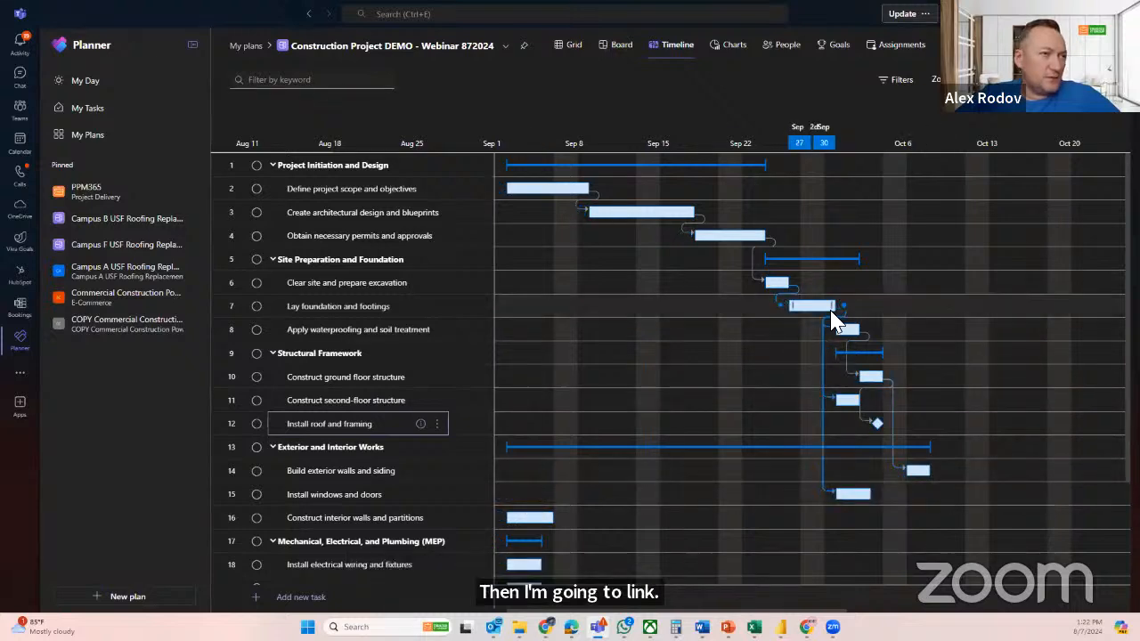
drag(878, 495, 539, 529)
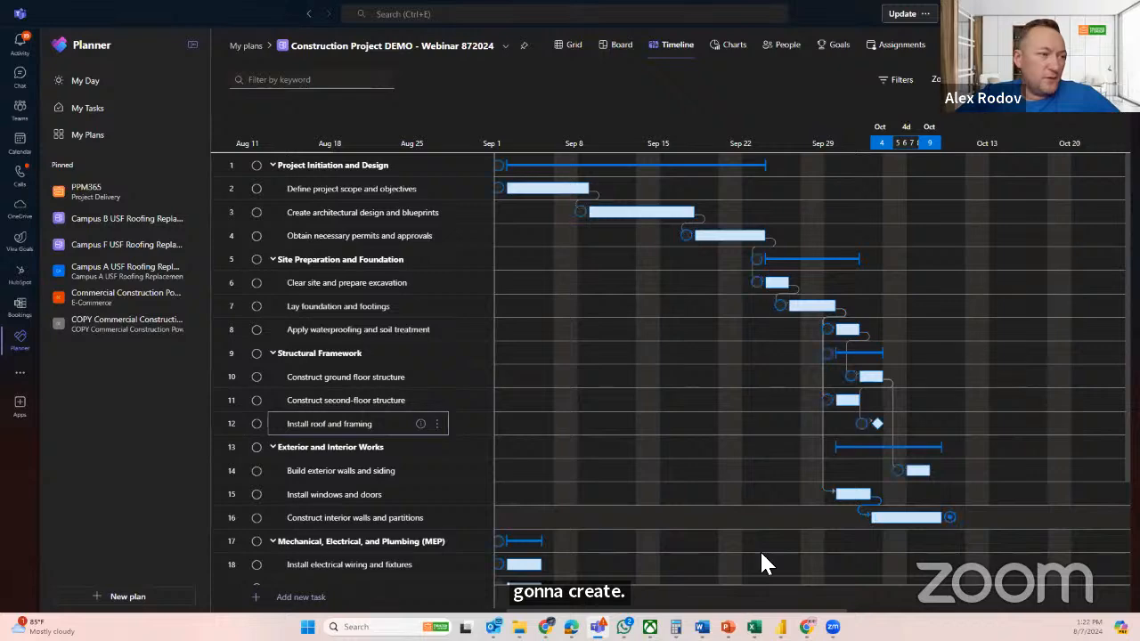
drag(761, 552, 537, 567)
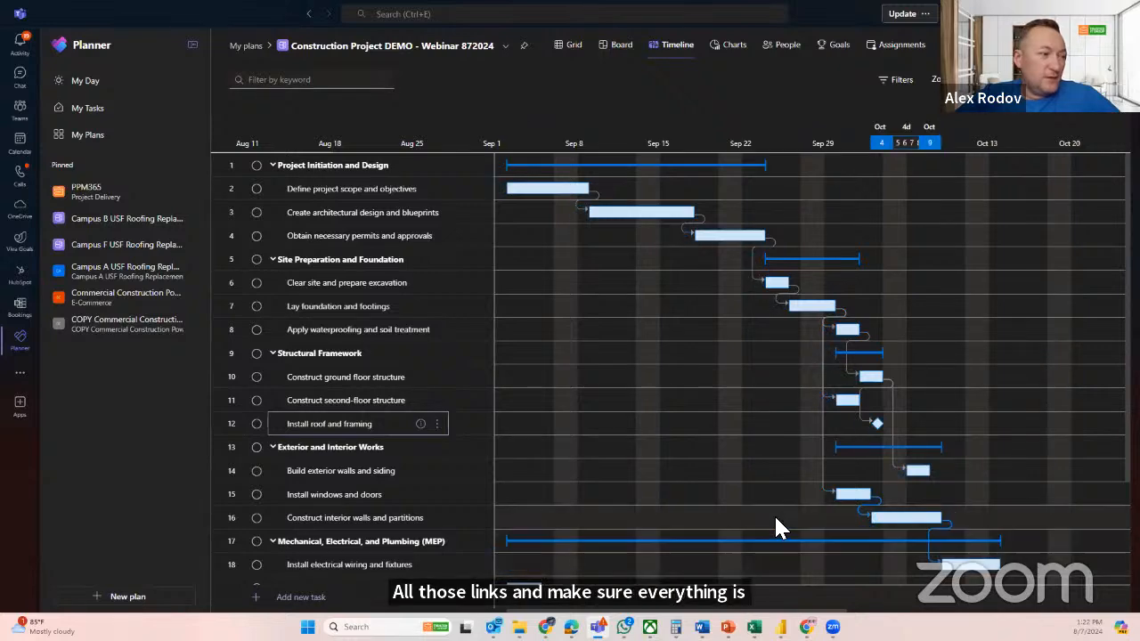
Link Install electrical wiring and fixtures to Install plumbing systems and fixtures, and that task to Install HVAC system
scroll(784, 507, down, 3)
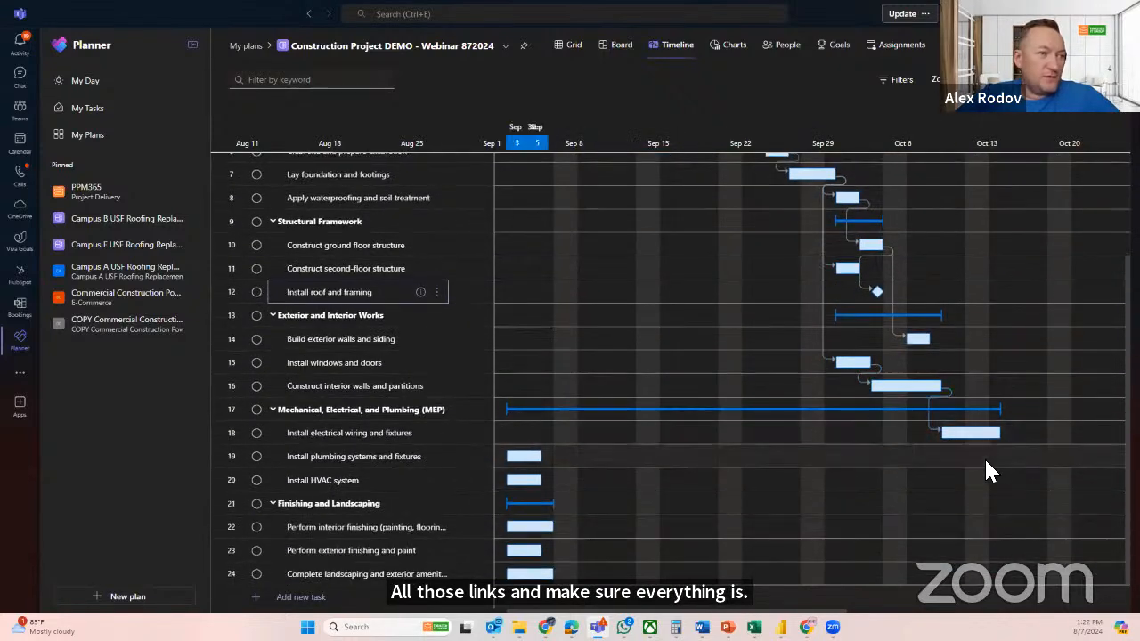
drag(1009, 436, 504, 461)
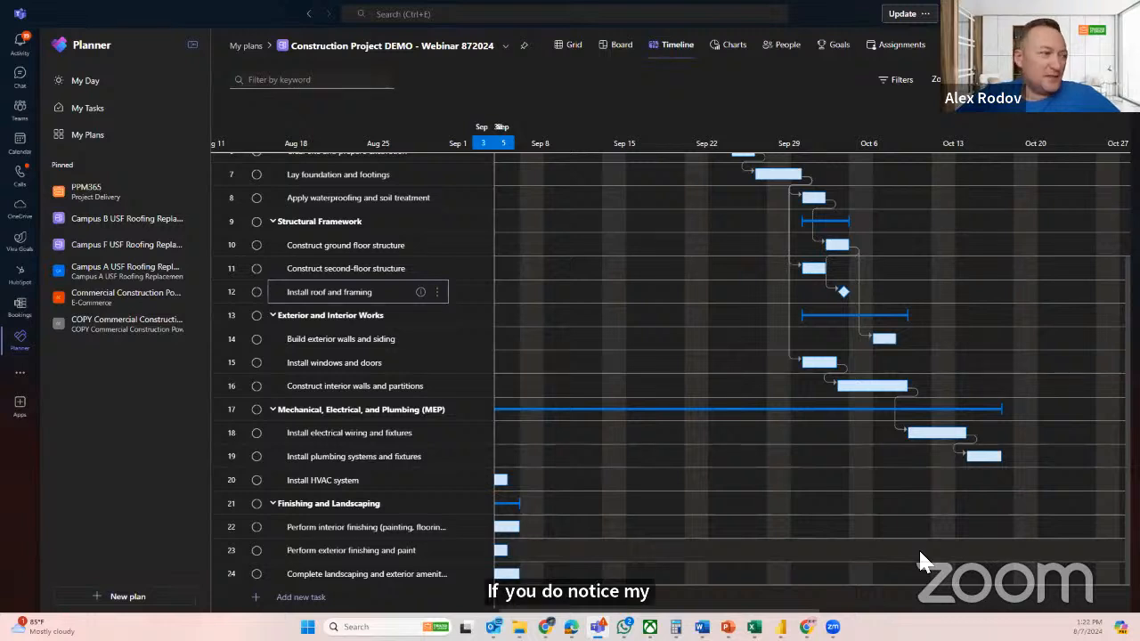
drag(1010, 463, 496, 478)
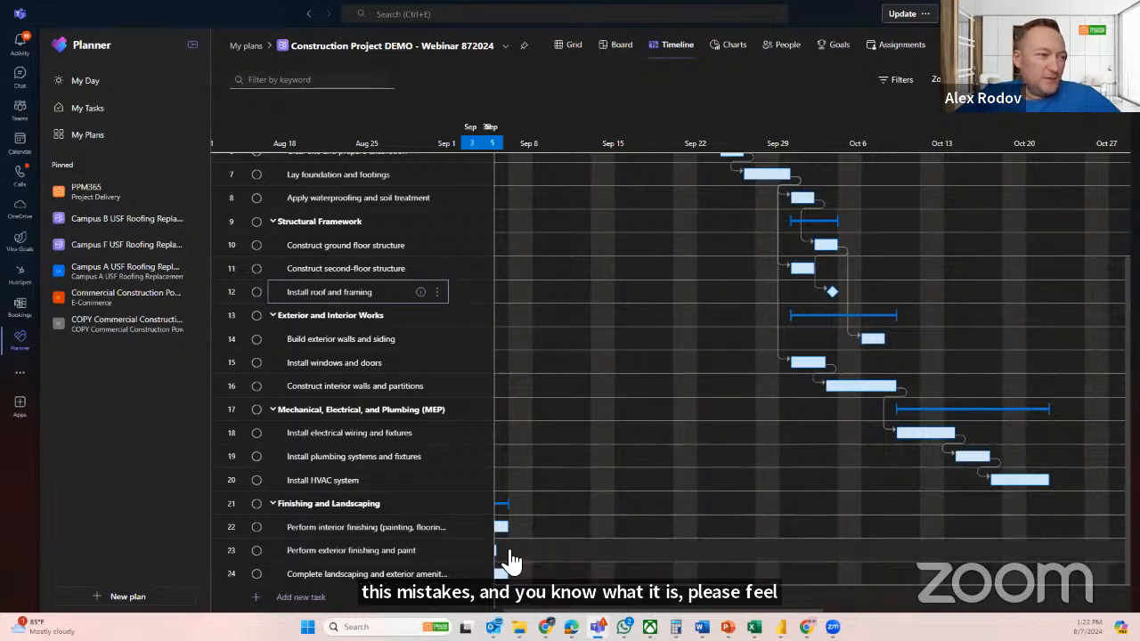
Link Install electrical wiring and fixtures to the Finishing and Landscaping phase, and Install HVAC system to the Perform interior finishing task
click(979, 80)
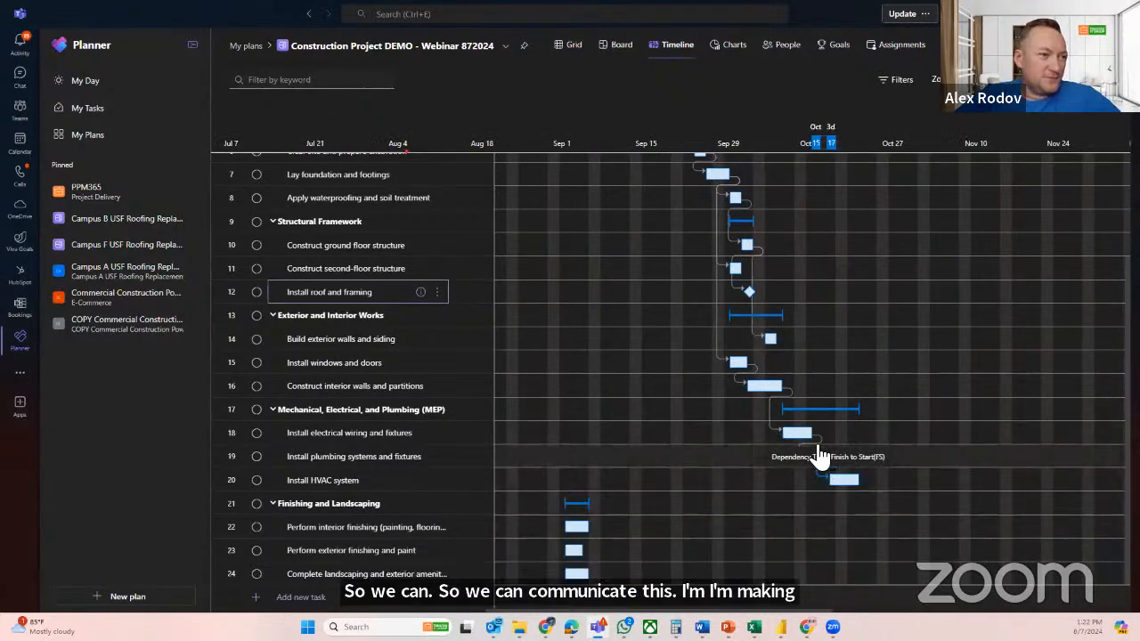
drag(821, 439, 565, 508)
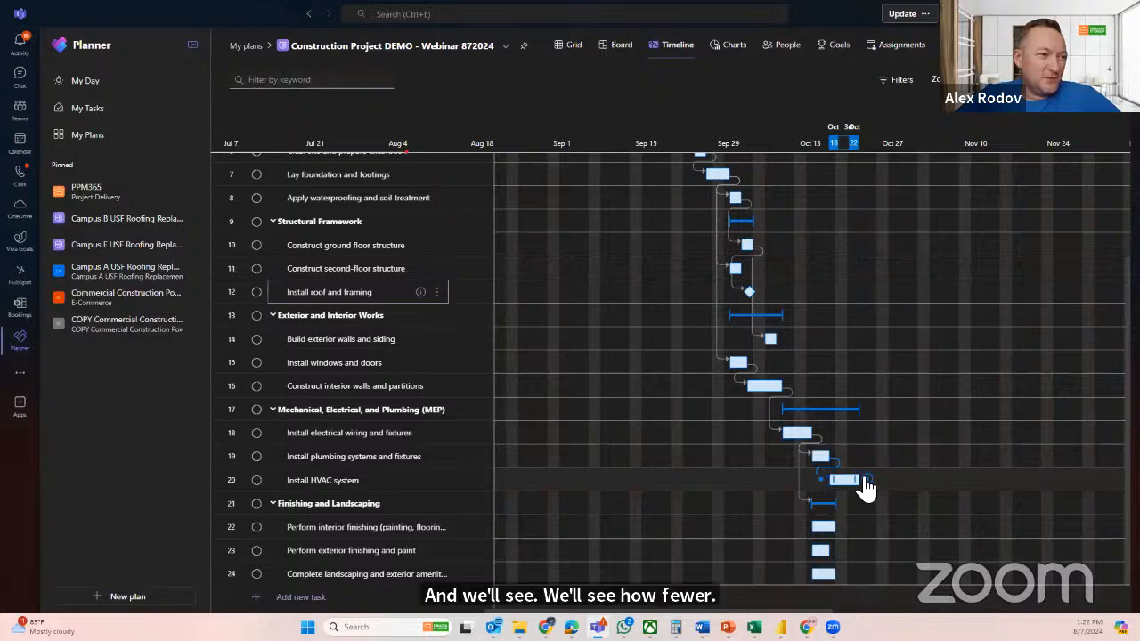
drag(865, 480, 817, 529)
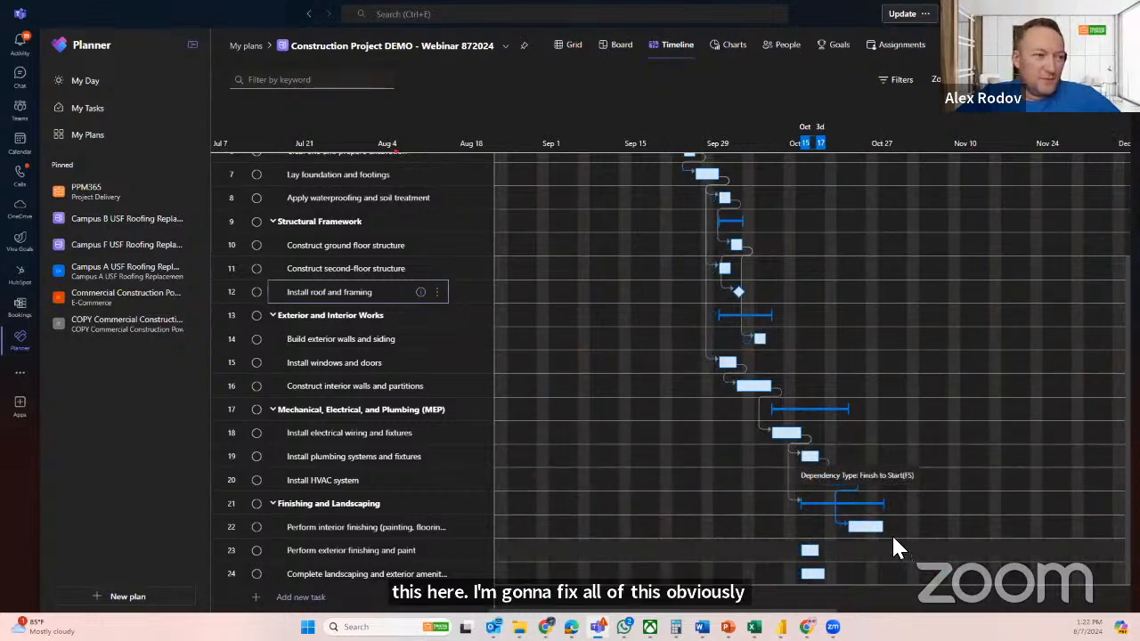
Link the Perform interior finishing task to Perform exterior finishing and paint, and that task to Complete landscaping and exterior amenities
drag(888, 537, 810, 552)
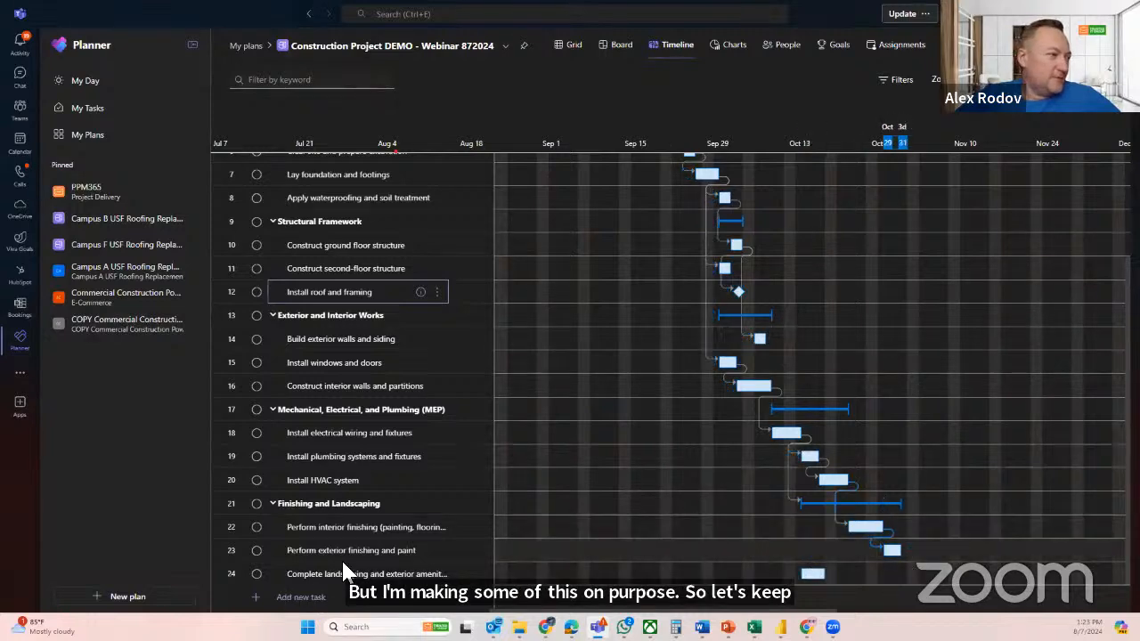
scroll(355, 557, down, 1)
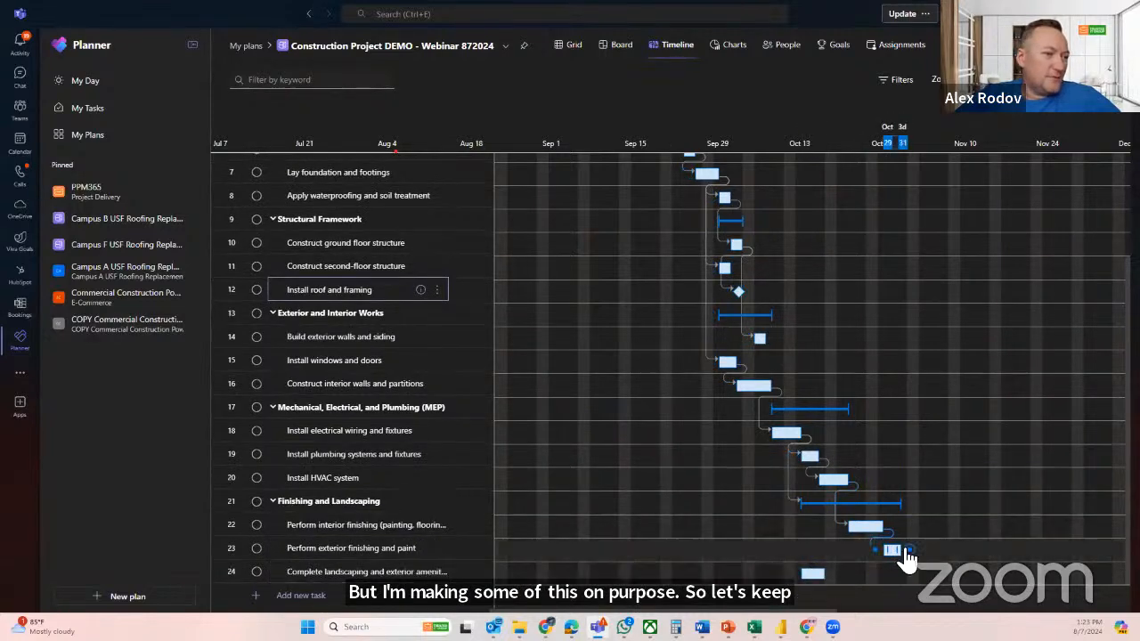
drag(907, 551, 813, 574)
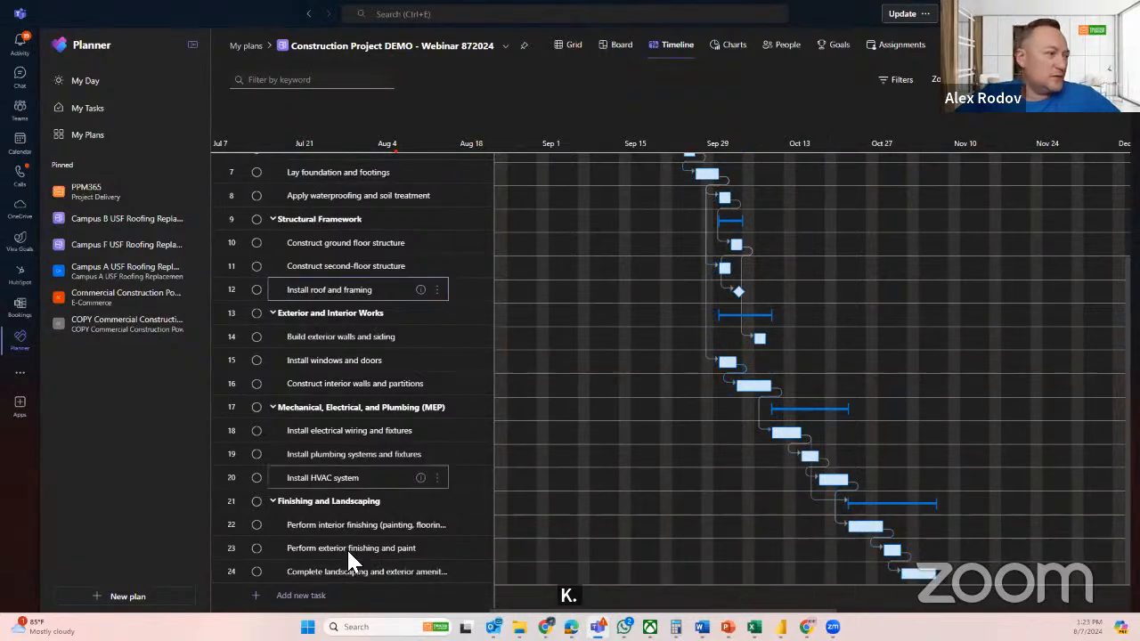
Add a new task named Project Close at the end of the plan
click(303, 596)
text(Co)
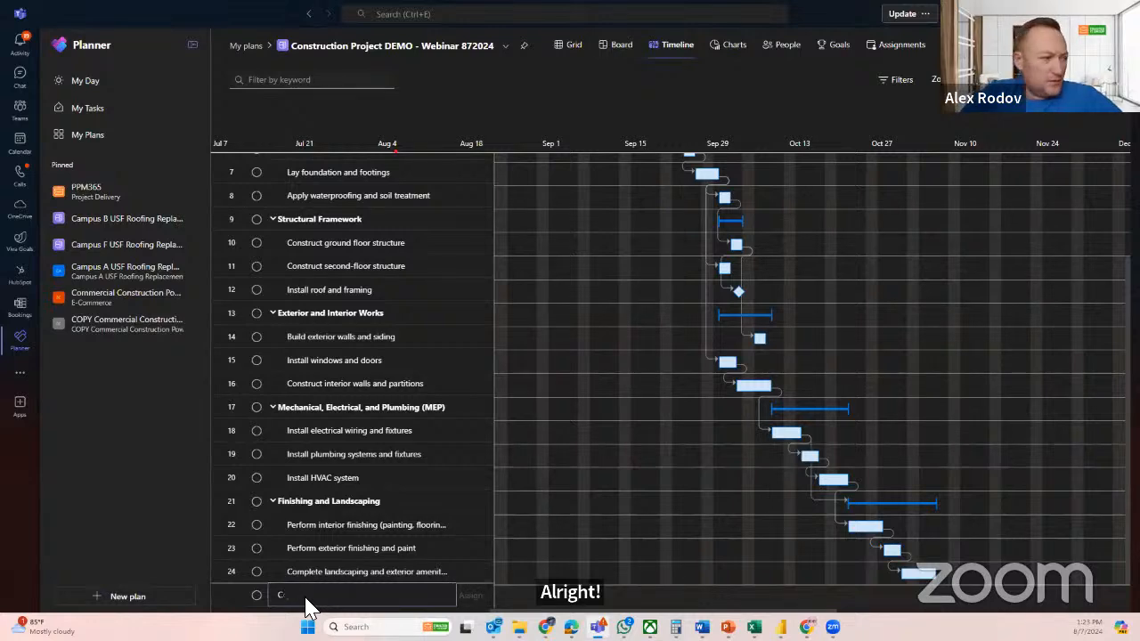
key(BackSpace)
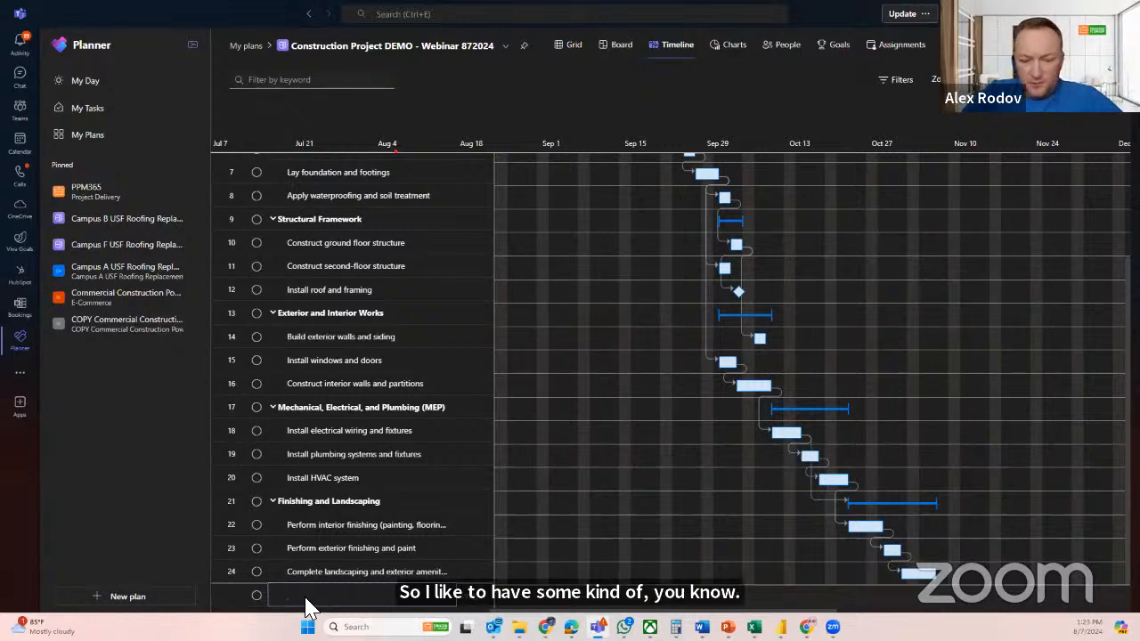
text(Projectu)
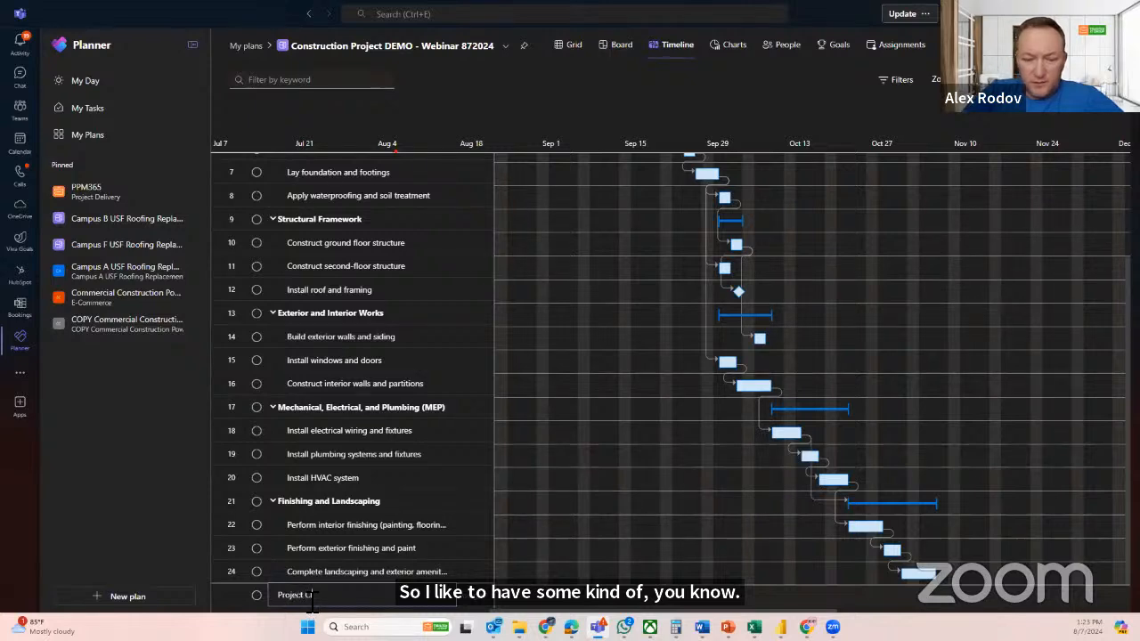
text(lose)
key(Return)
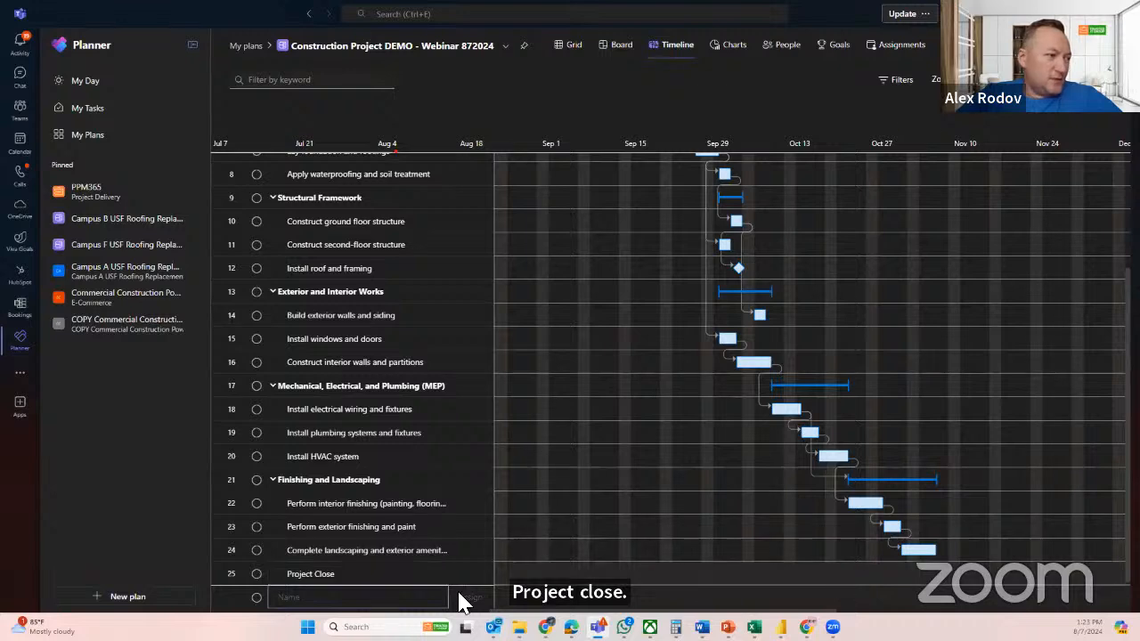
click(322, 576)
click(322, 576)
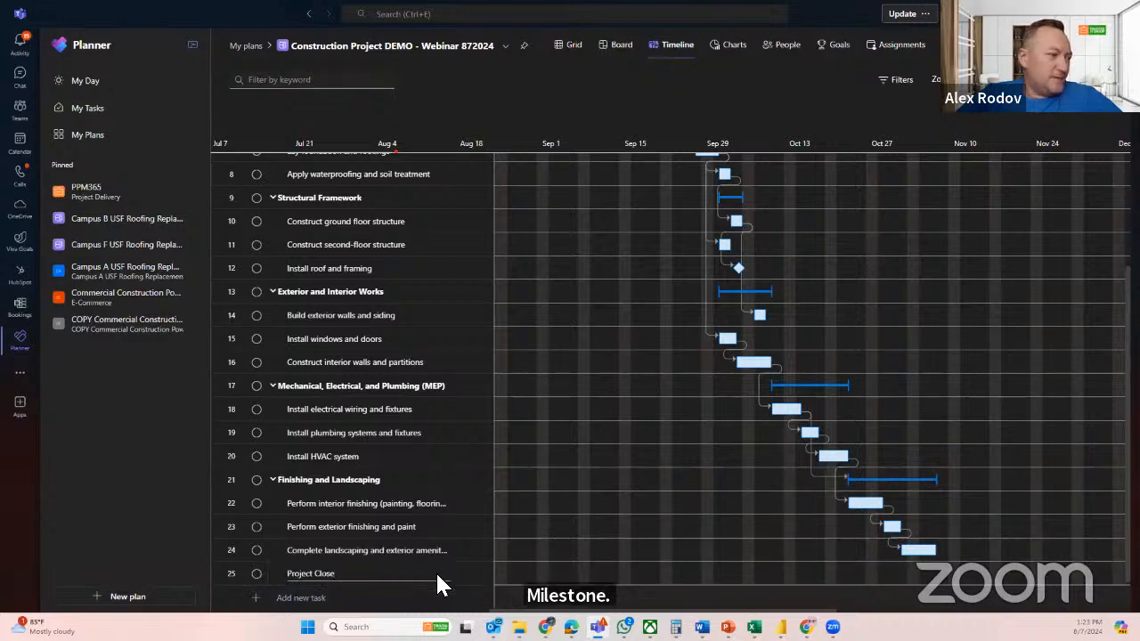
key(Escape)
click(448, 602)
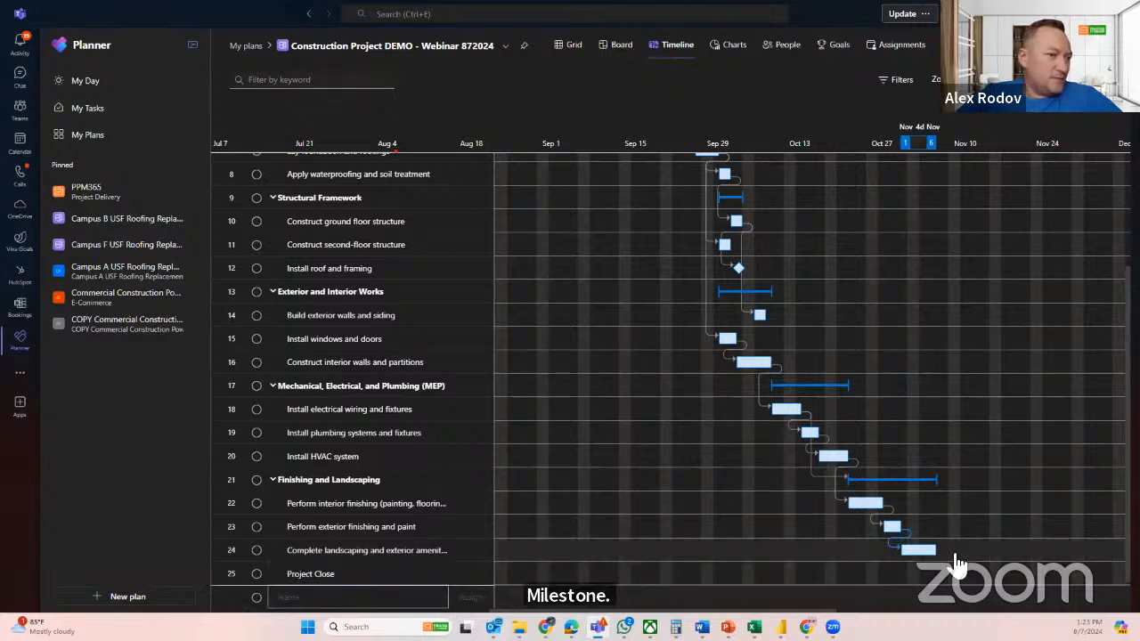
Make Project Close depend on the Complete landscaping and exterior amenities task
click(422, 575)
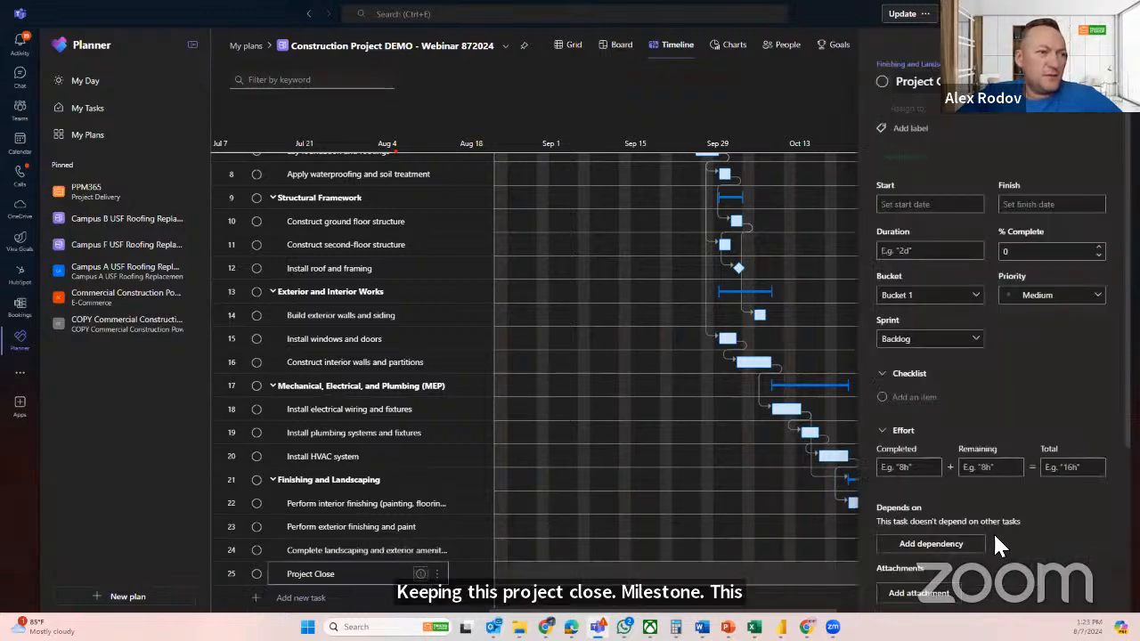
scroll(992, 532, down, 2)
click(969, 424)
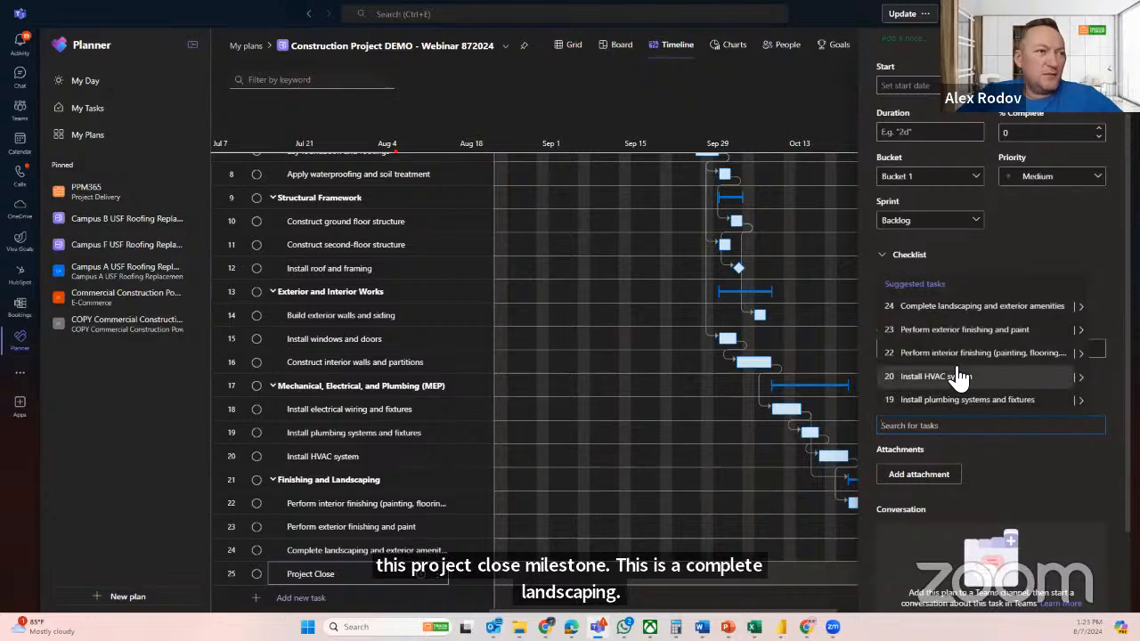
click(1081, 353)
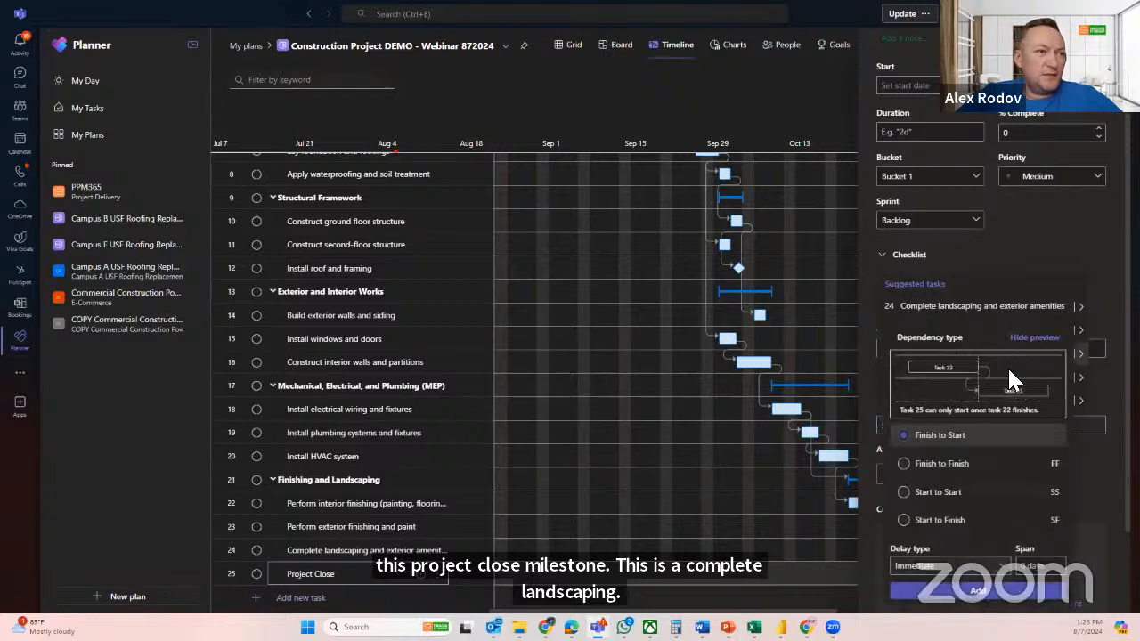
click(1095, 488)
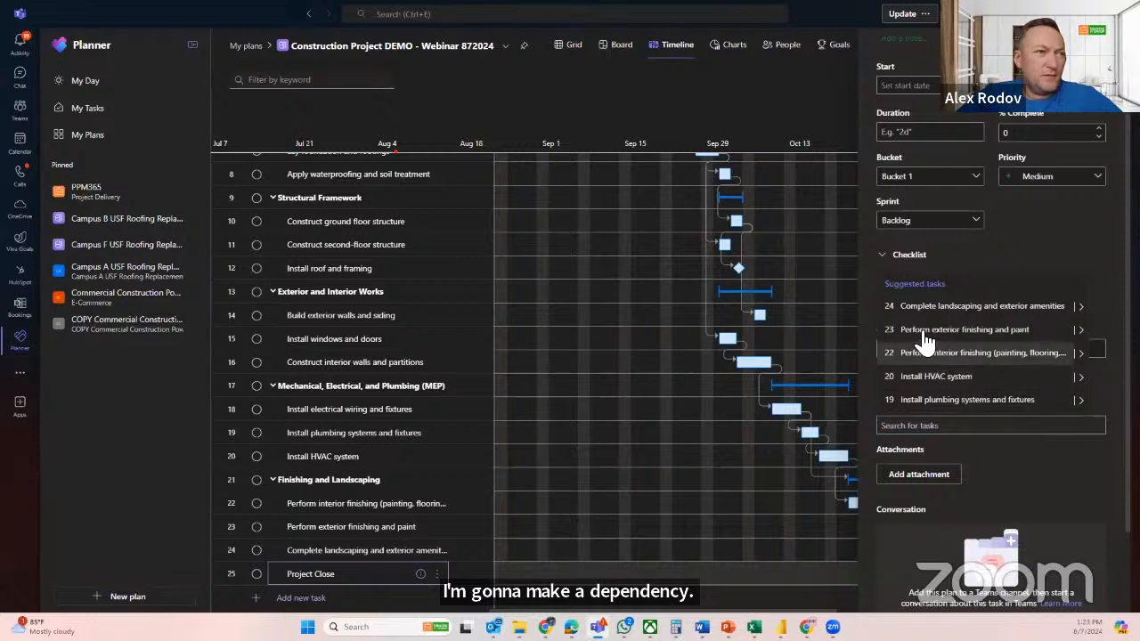
click(919, 431)
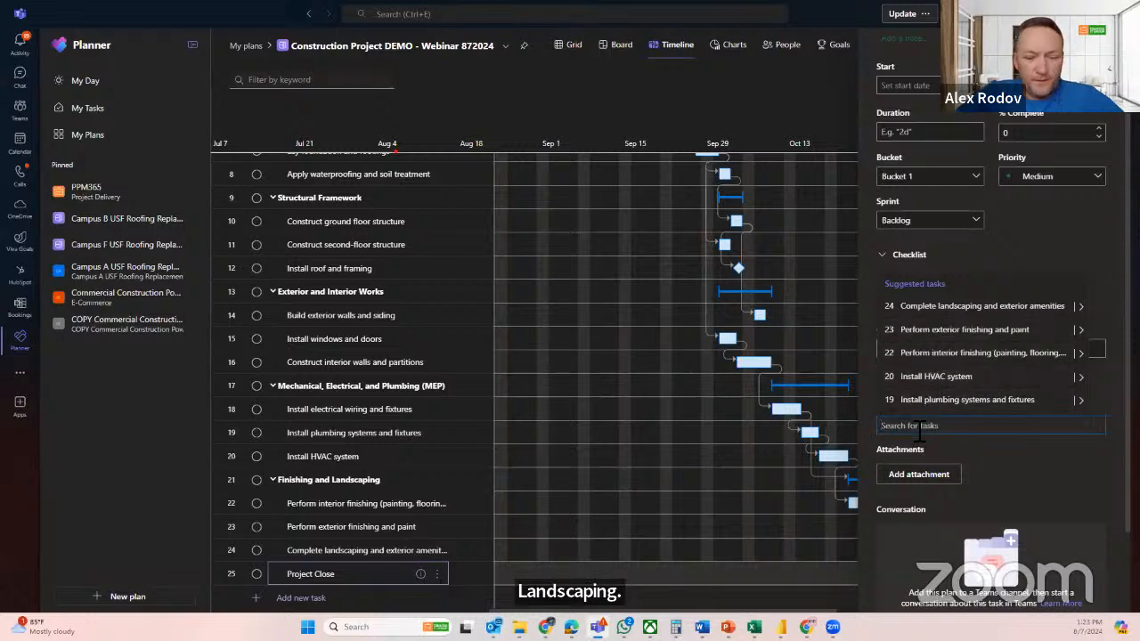
text(comp)
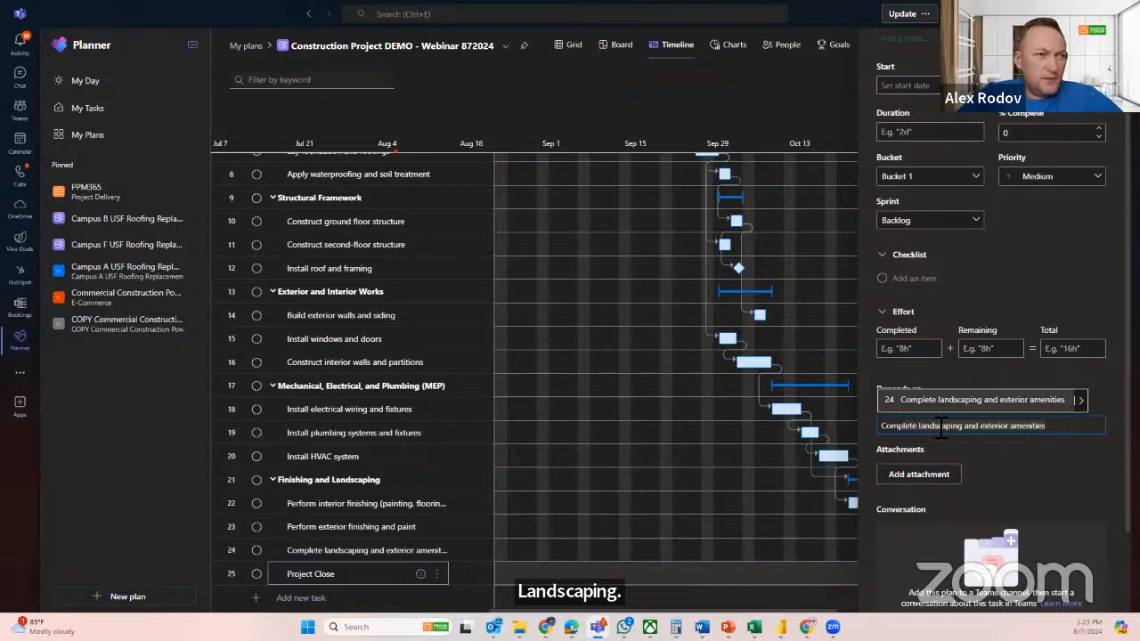
click(944, 406)
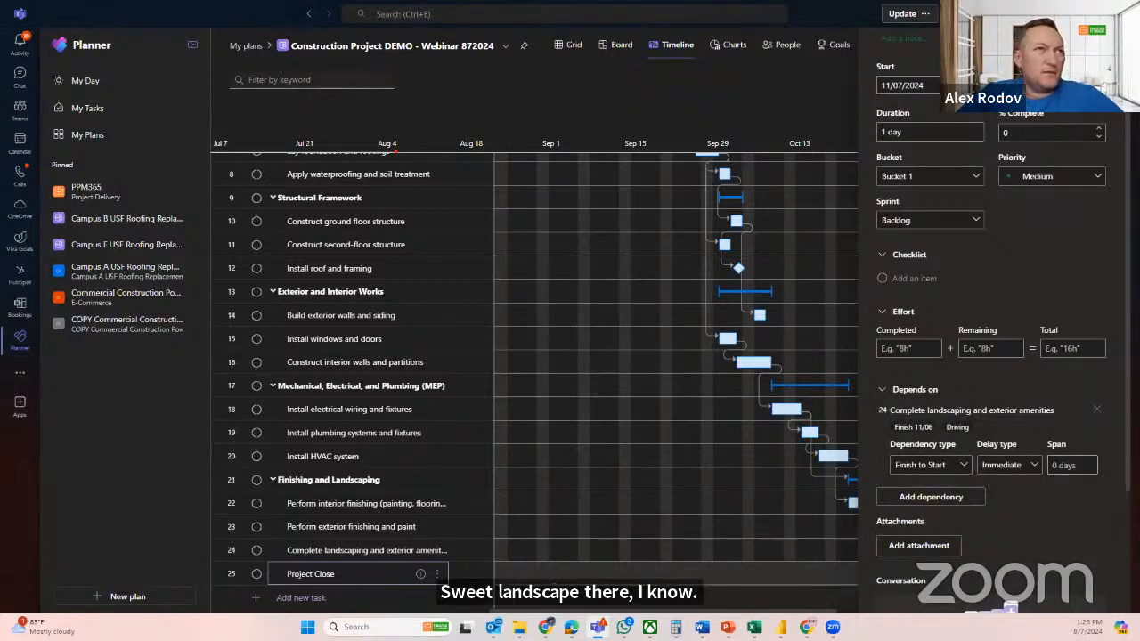
Set the duration of Project Close to 0 days to make it a milestone, and close its details
scroll(1009, 605, up, 3)
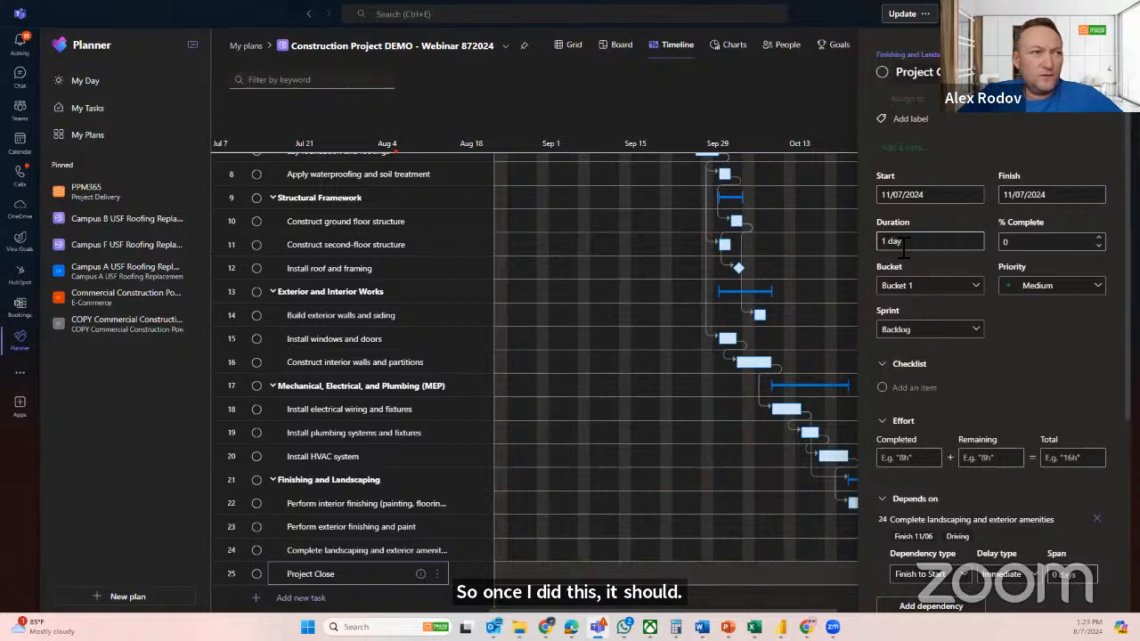
text(0)
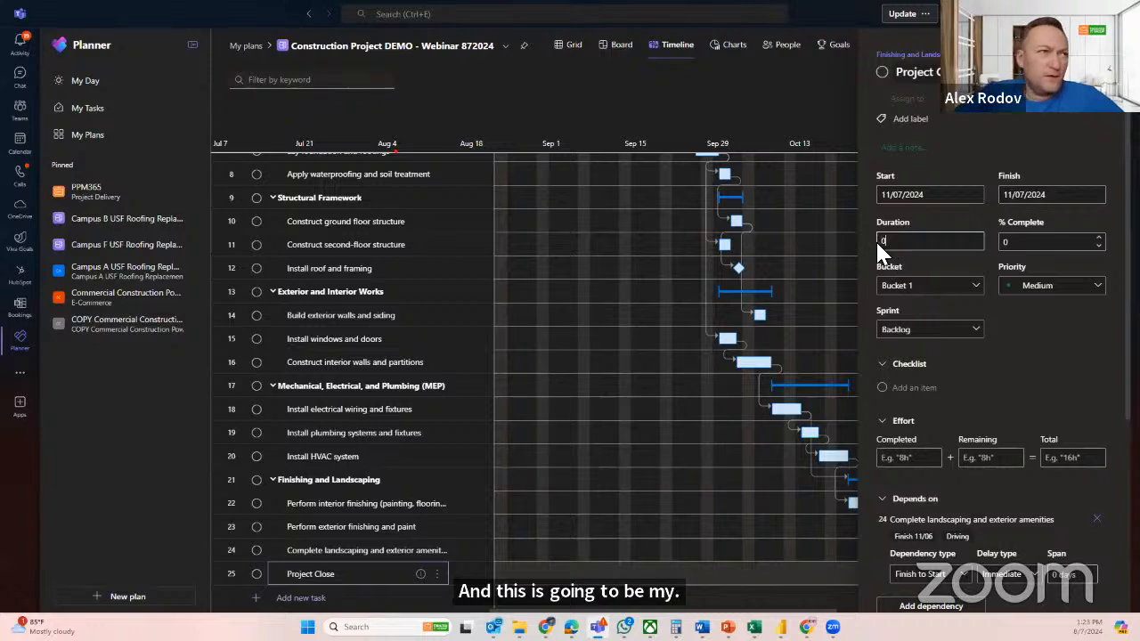
key(Return)
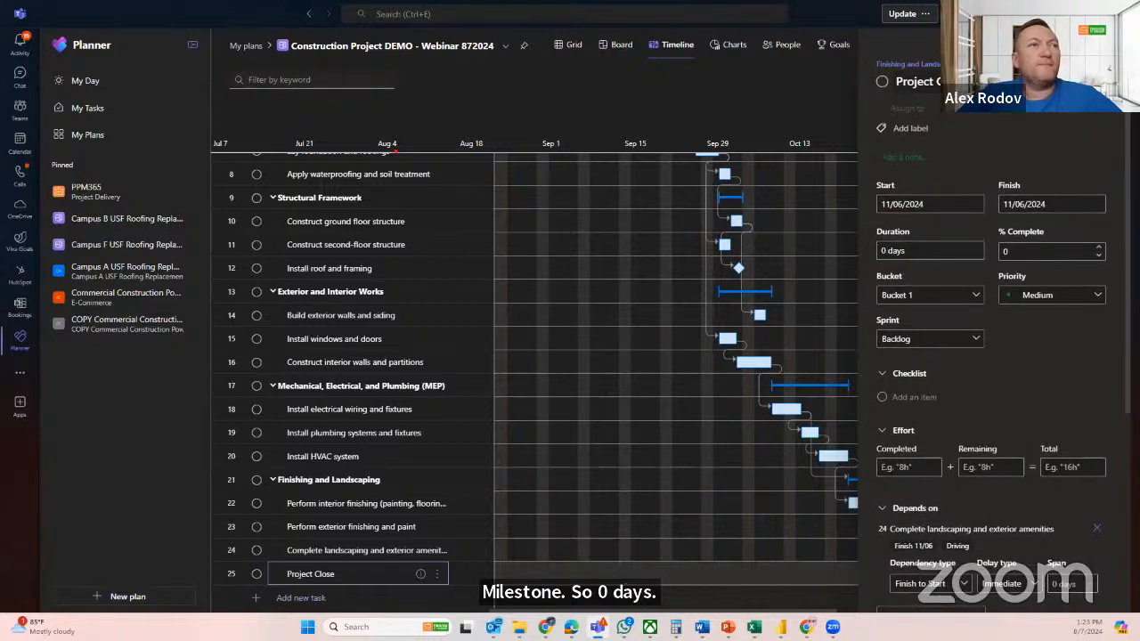
click(1110, 55)
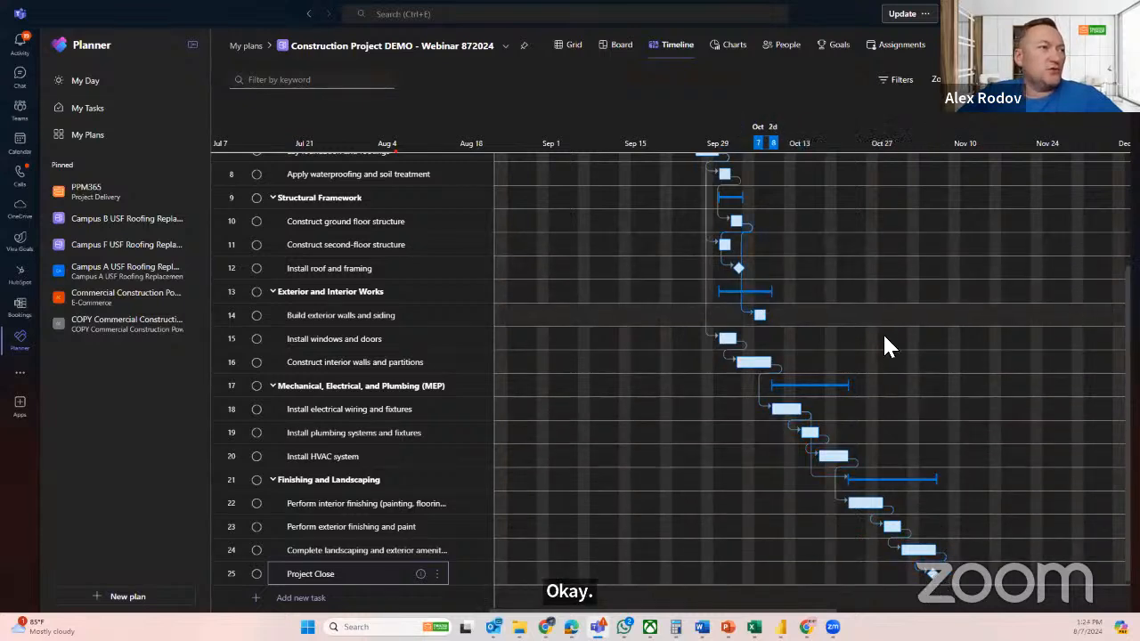
Look over the linked phases on the timeline and turn on the critical path display
scroll(882, 332, up, 3)
scroll(875, 308, down, 3)
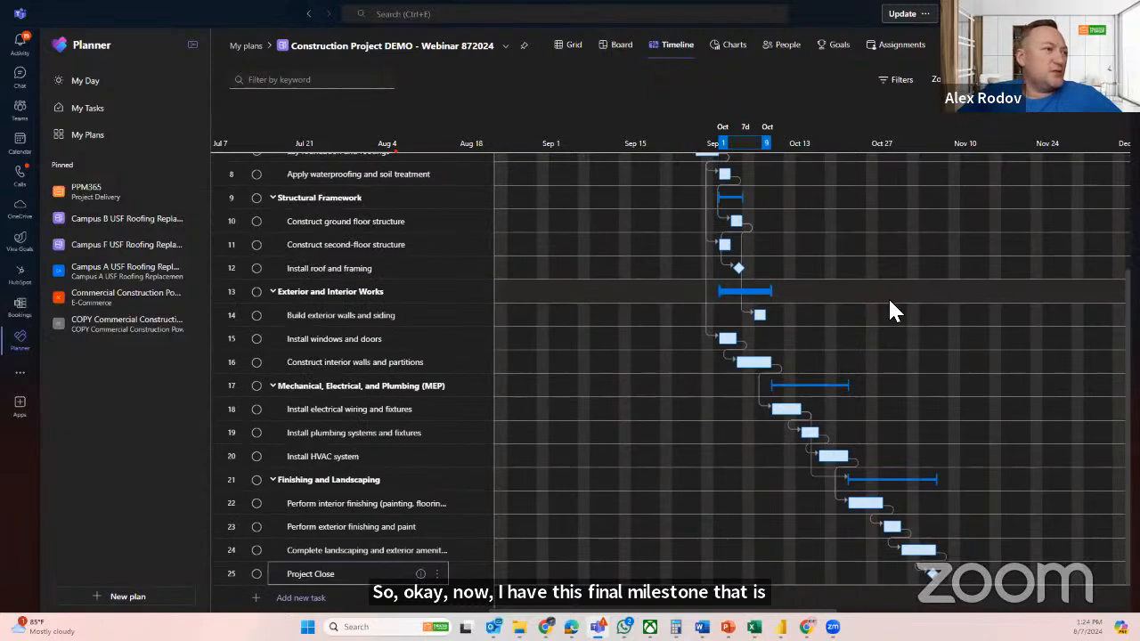
scroll(894, 303, up, 3)
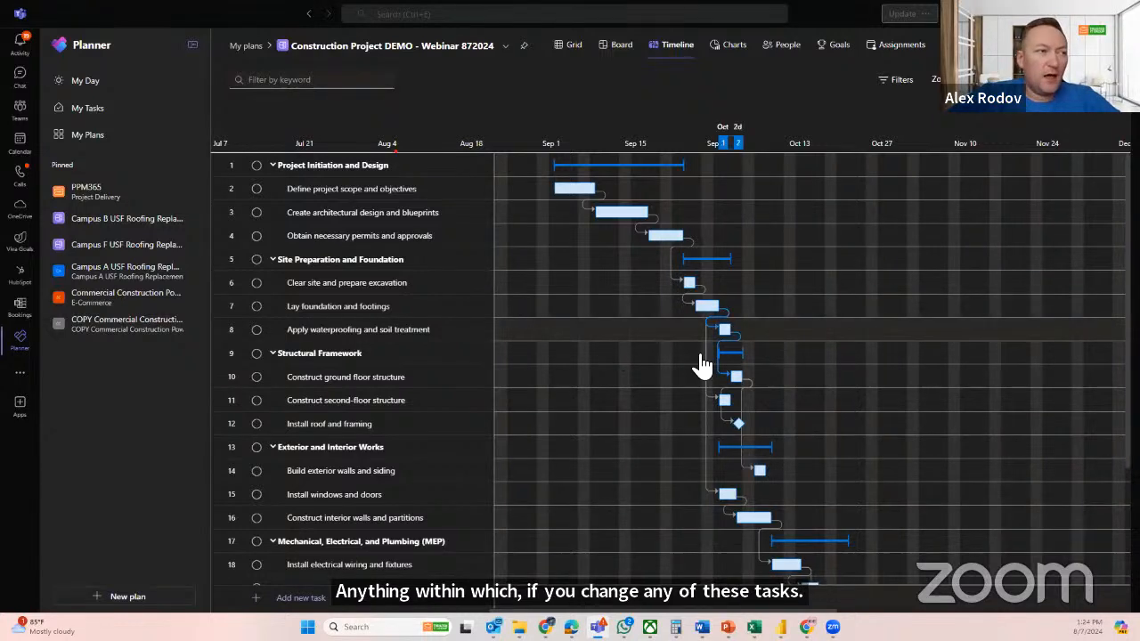
scroll(902, 356, down, 5)
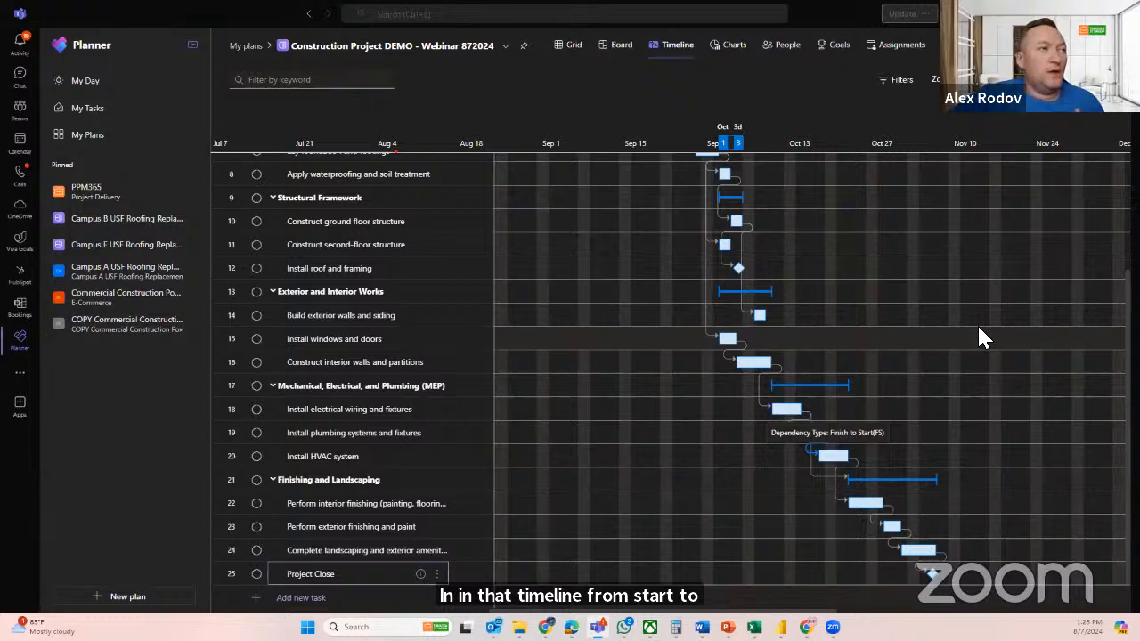
scroll(978, 328, up, 3)
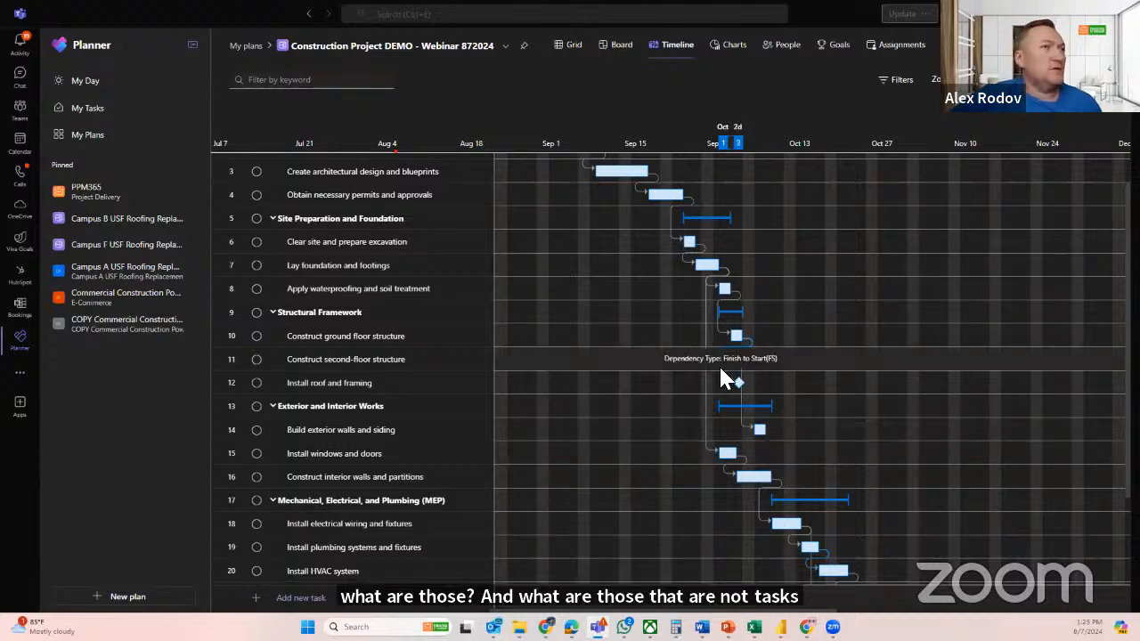
click(898, 82)
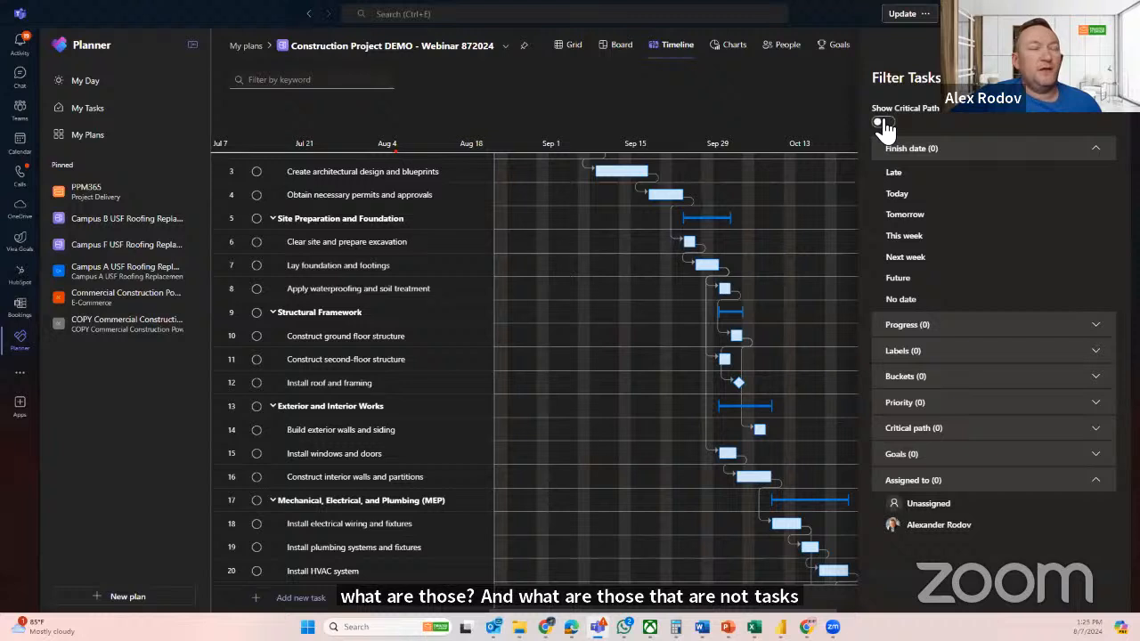
click(881, 123)
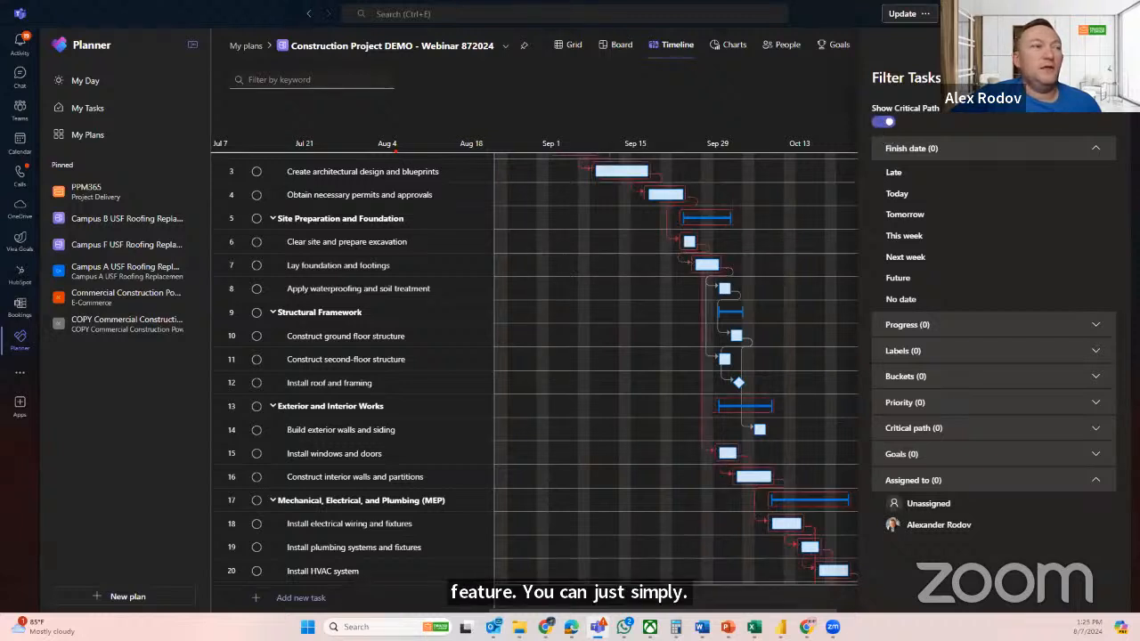
click(1100, 77)
scroll(804, 345, up, 1)
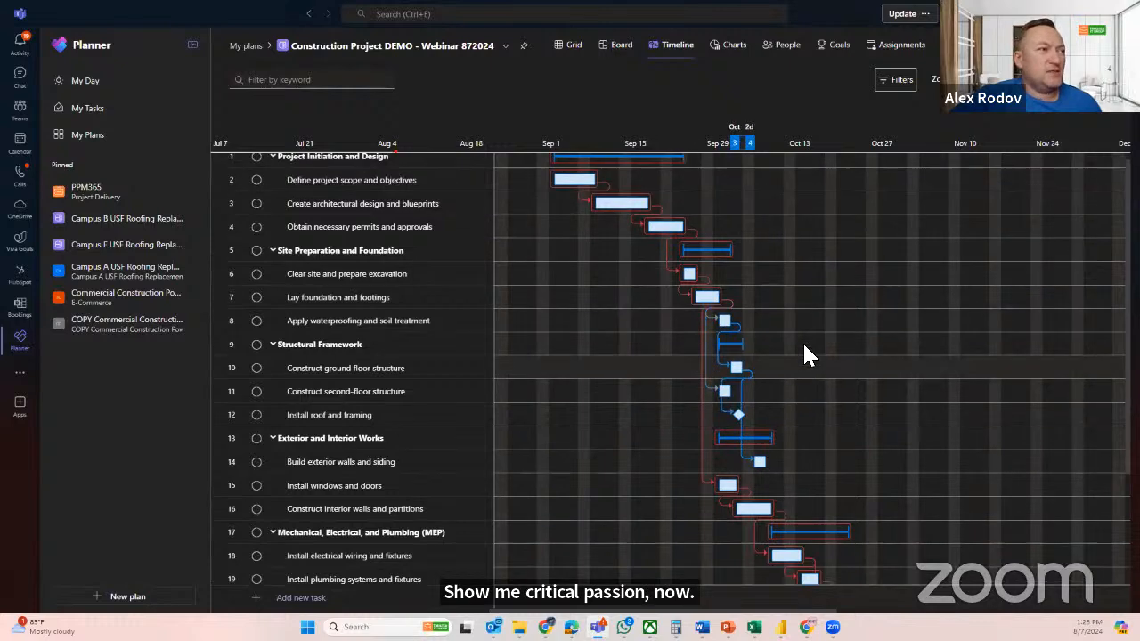
Examine the critical path from Project Initiation and Design through Project Close, and turn its display off
scroll(804, 355, up, 1)
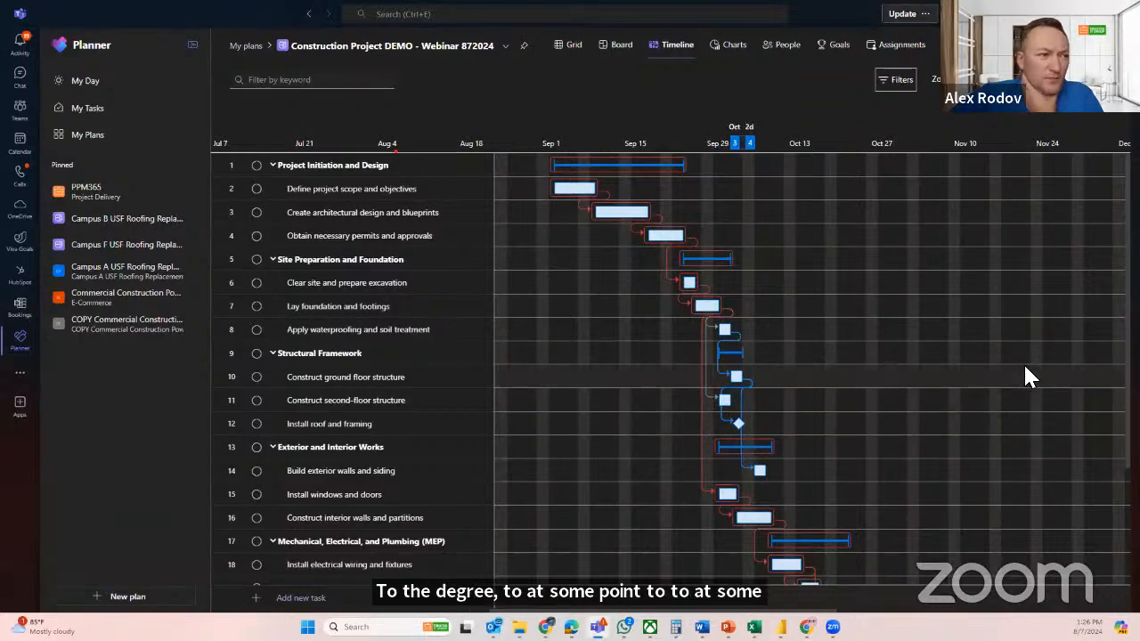
scroll(1024, 367, down, 1)
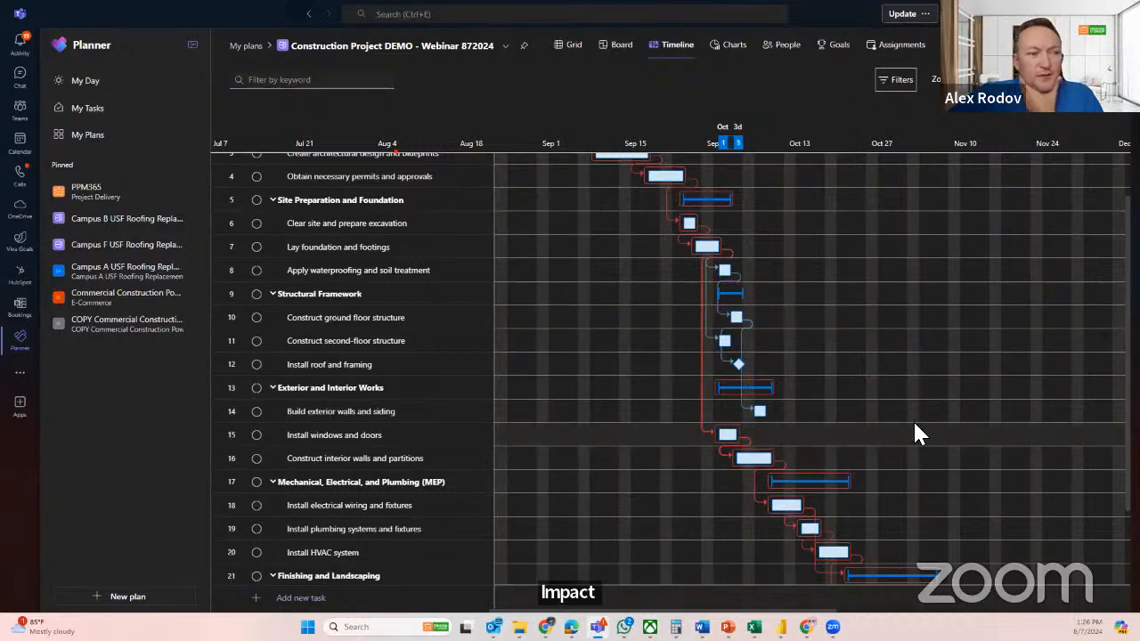
scroll(915, 425, down, 2)
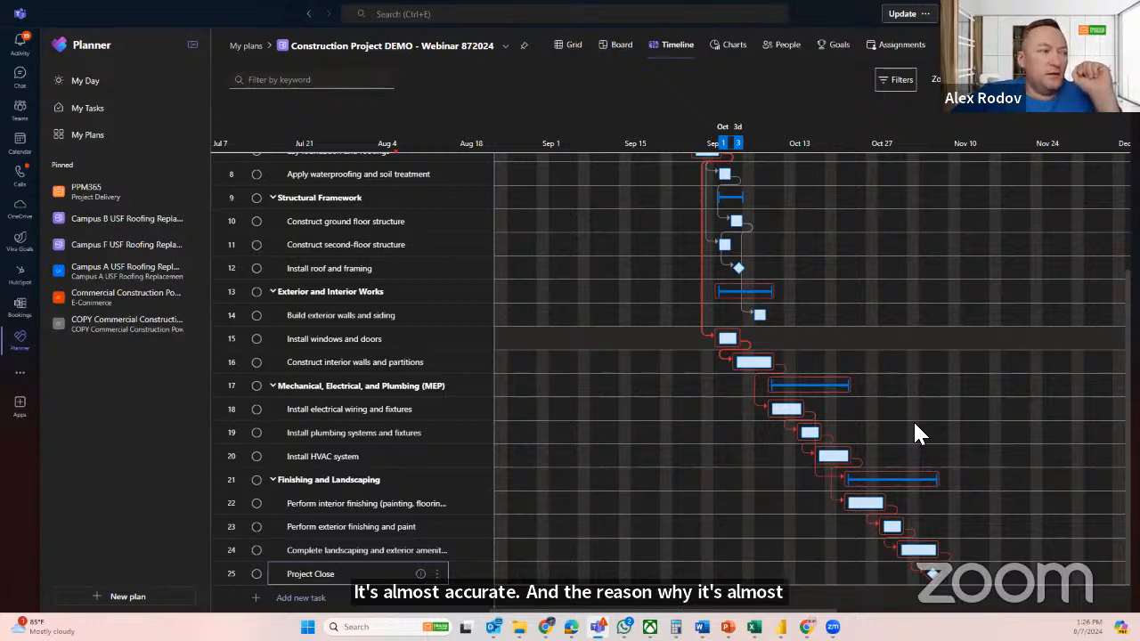
scroll(912, 419, up, 3)
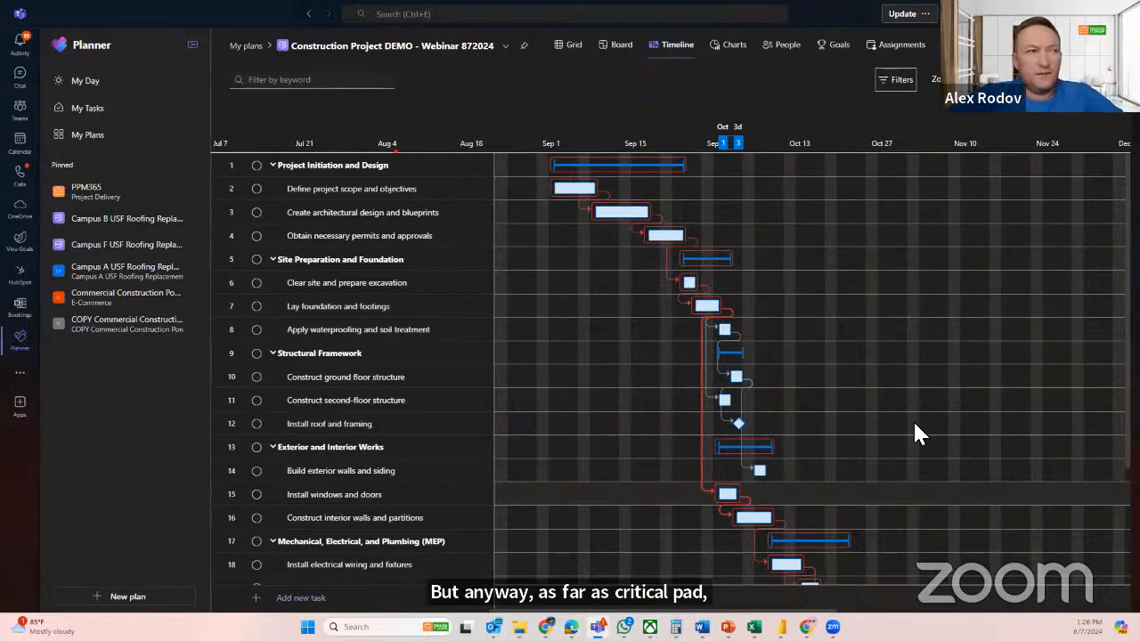
scroll(915, 424, down, 3)
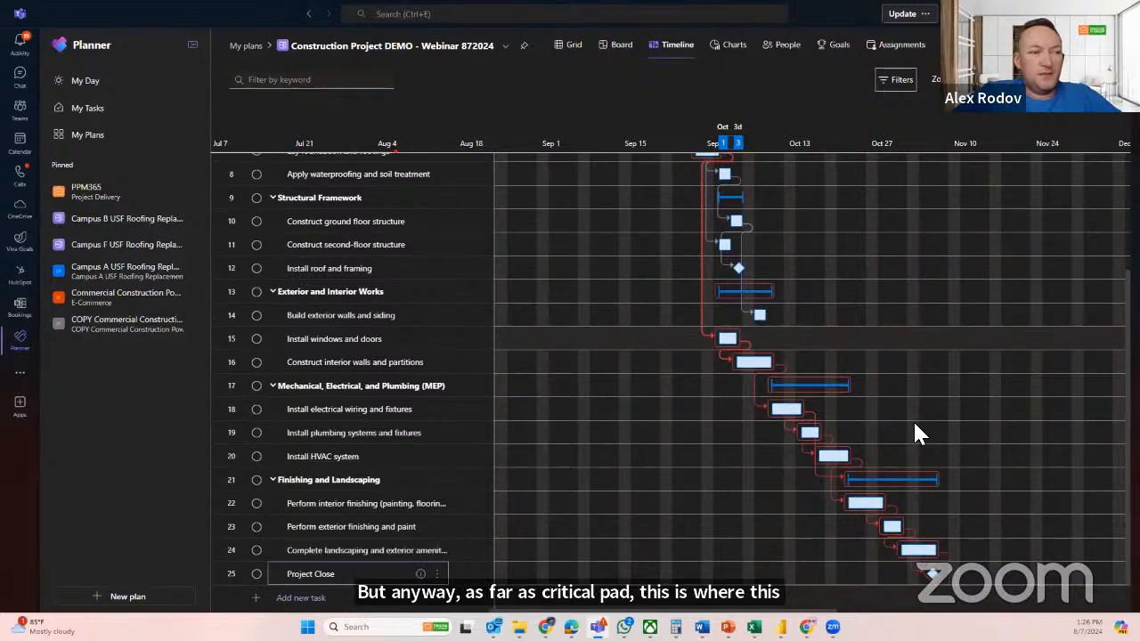
scroll(914, 424, up, 3)
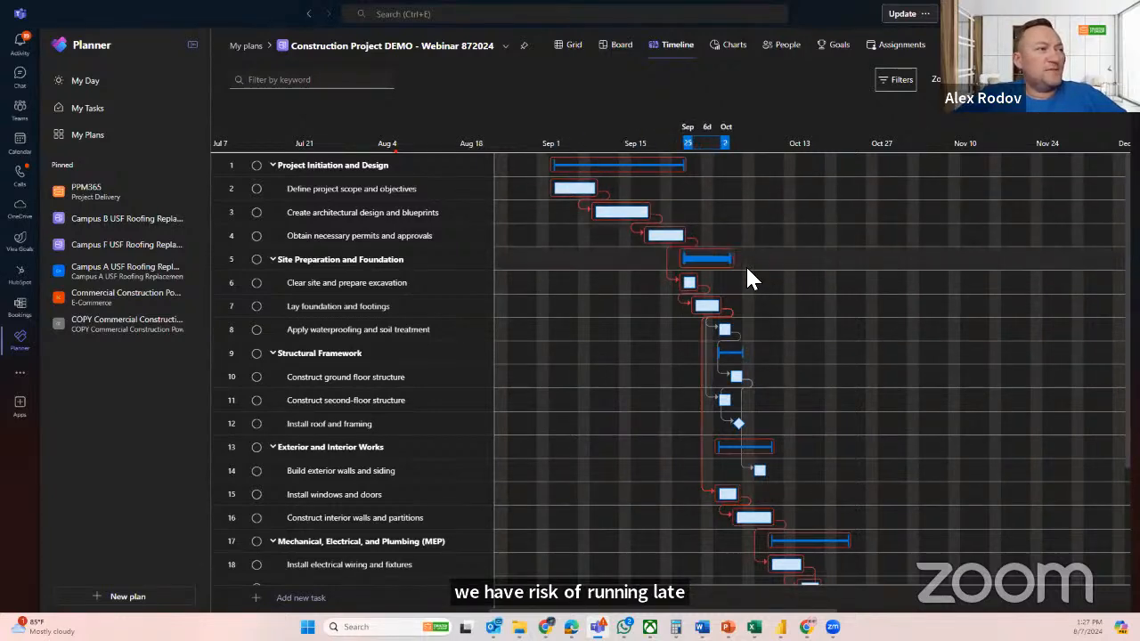
click(898, 81)
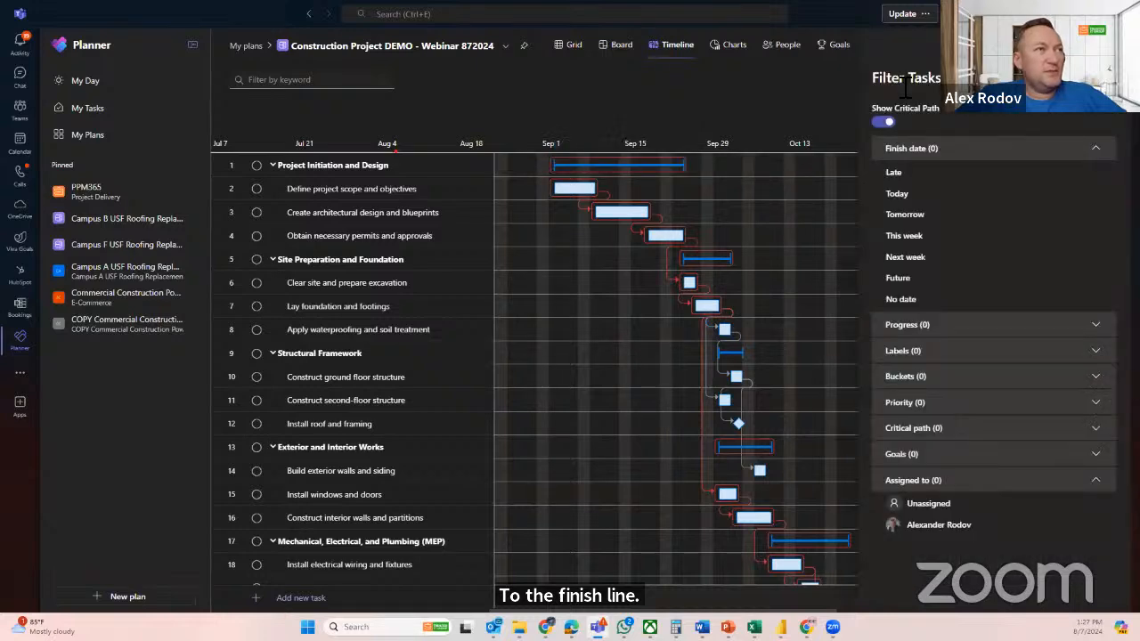
click(882, 122)
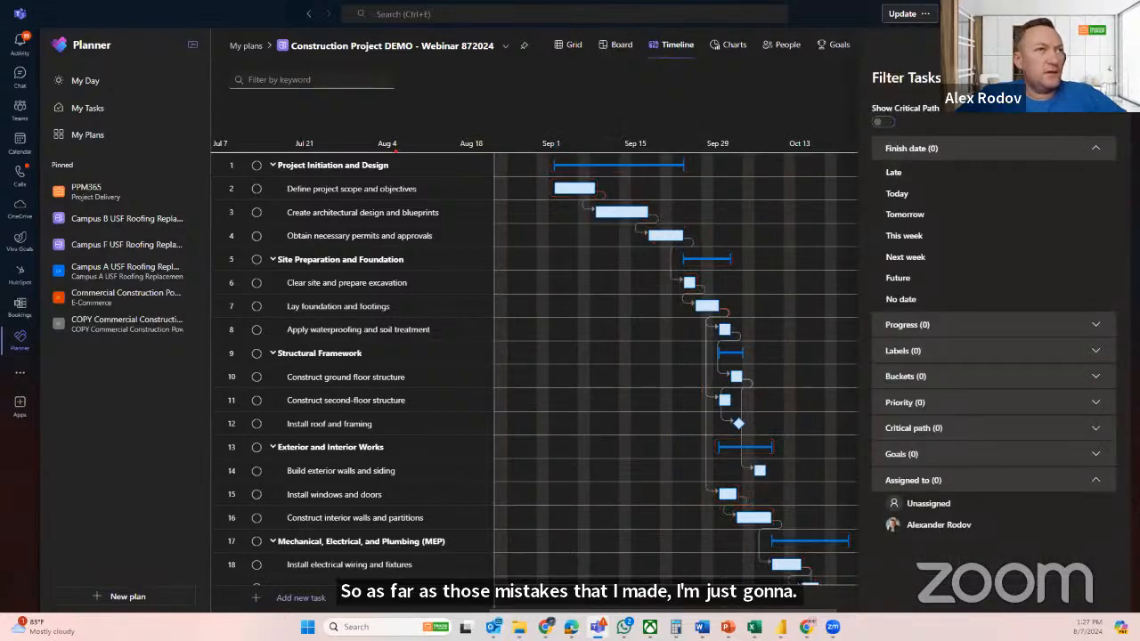
click(1102, 78)
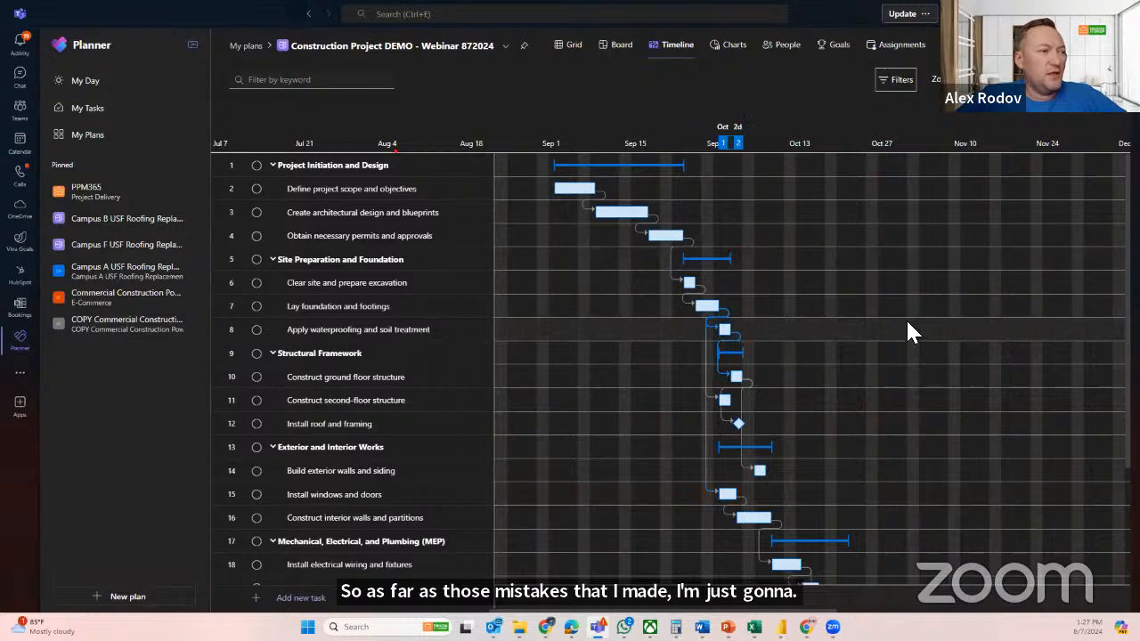
Remove the Finishing and Landscaping phase's dependency on Install electrical wiring and fixtures, and close its details
scroll(907, 322, down, 1)
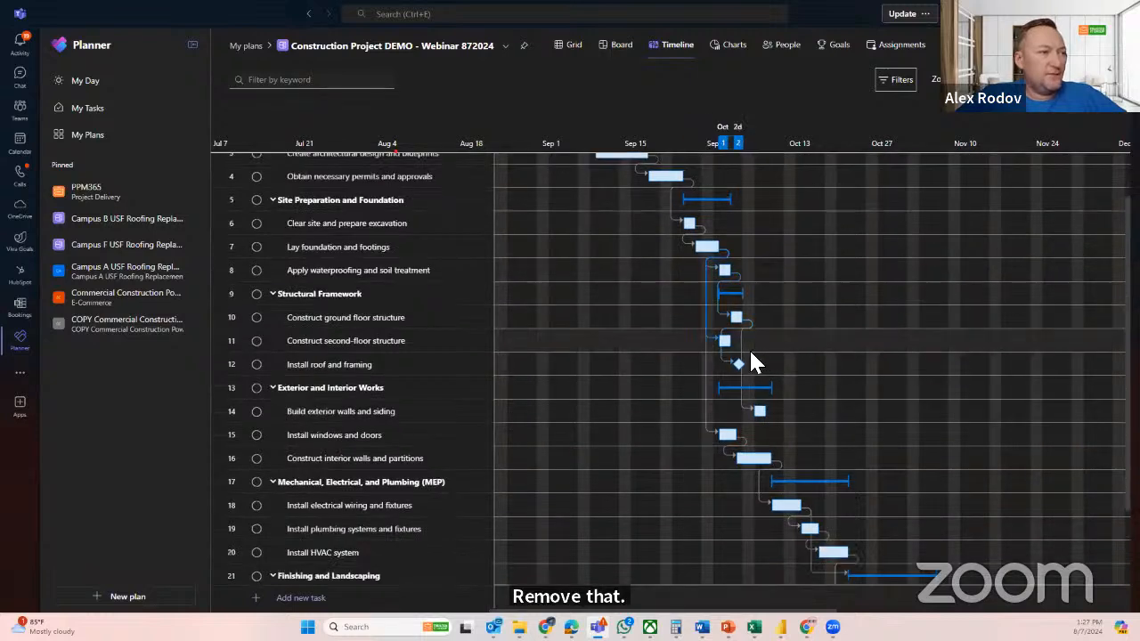
click(738, 365)
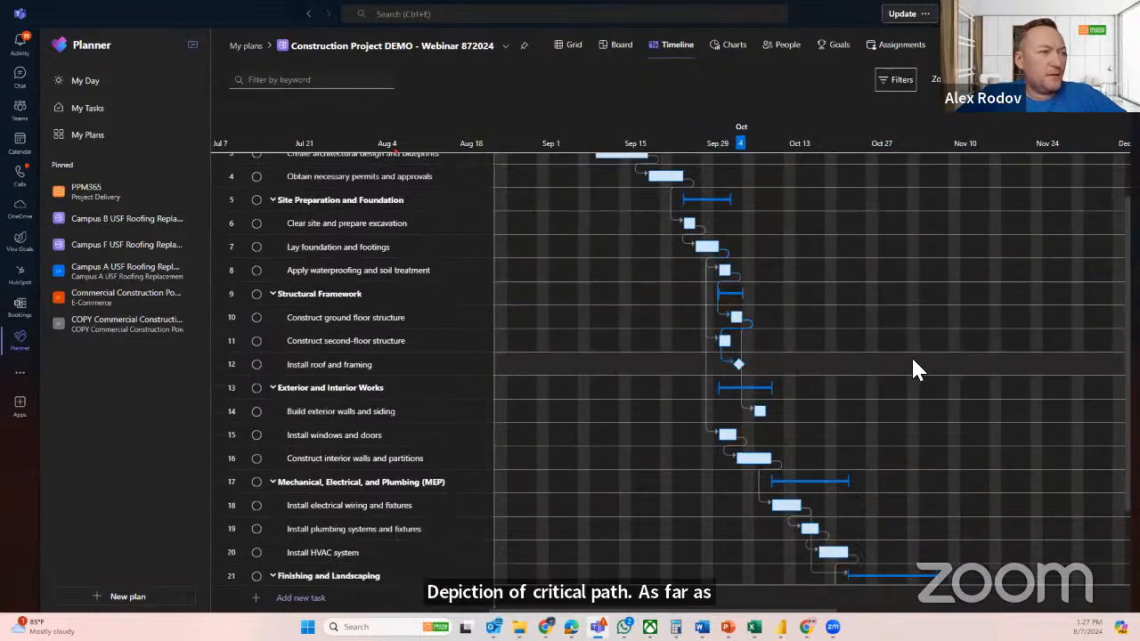
scroll(911, 355, down, 1)
scroll(911, 355, down, 1)
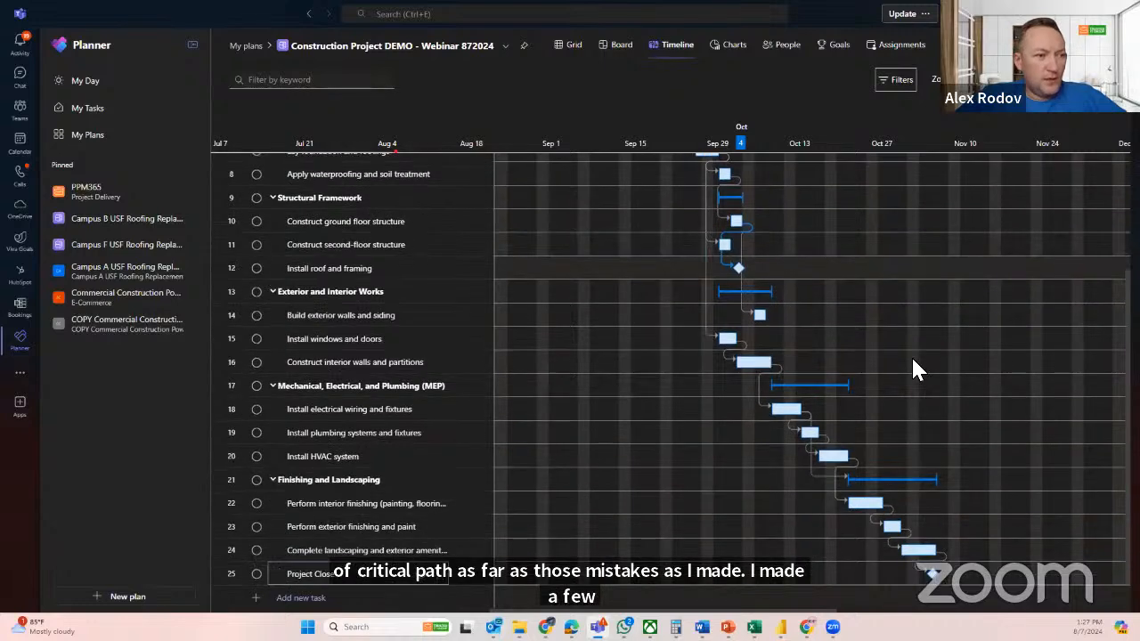
click(912, 482)
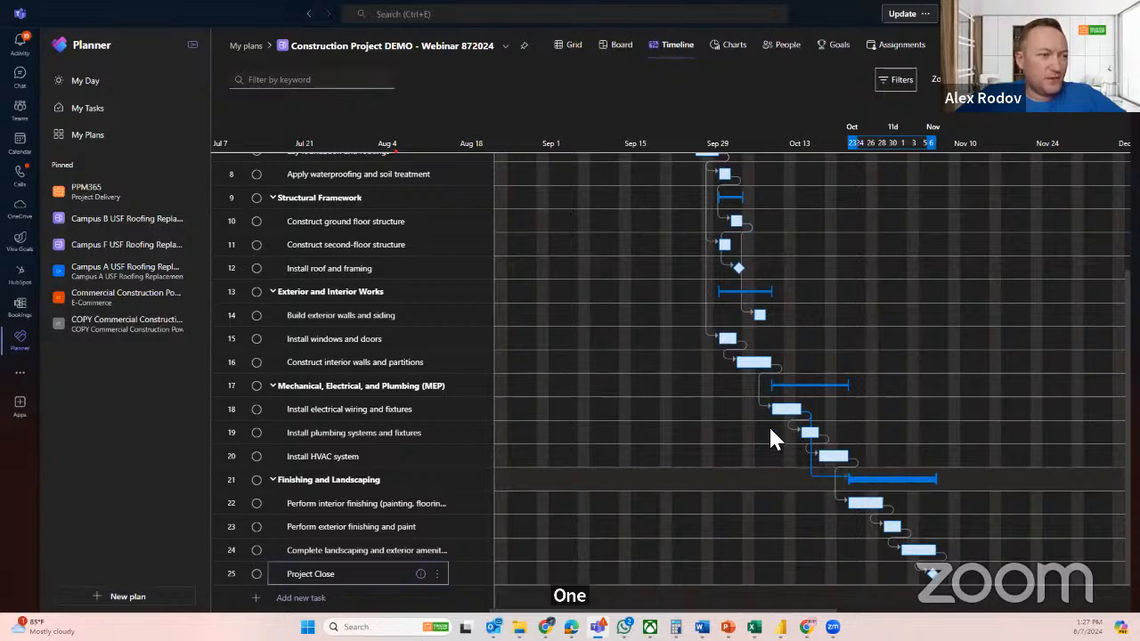
click(782, 412)
click(855, 481)
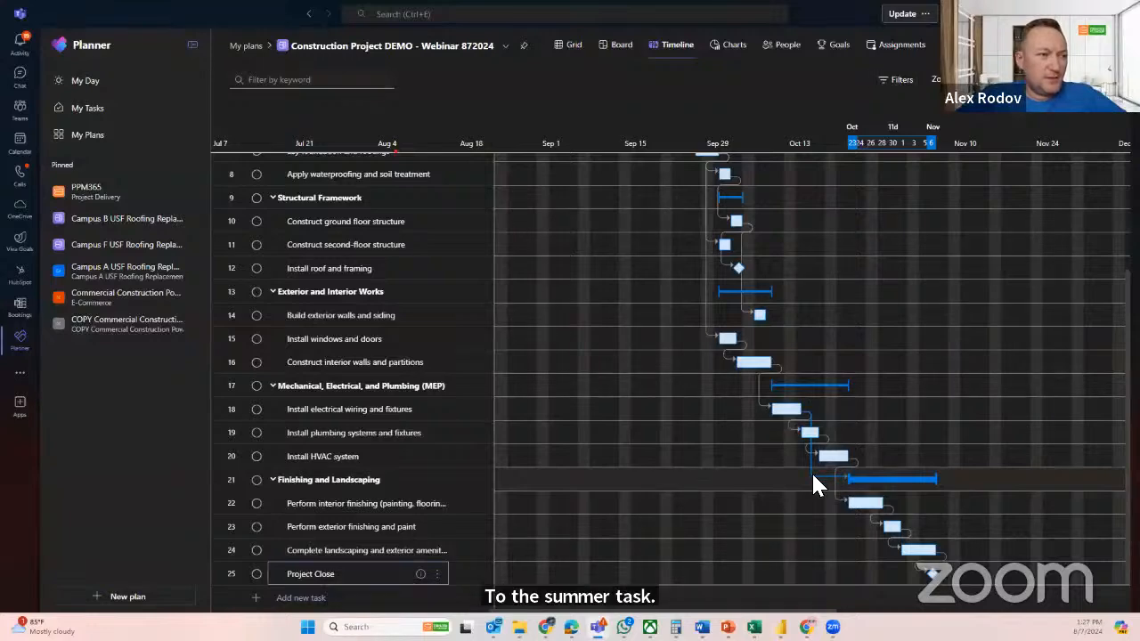
click(877, 489)
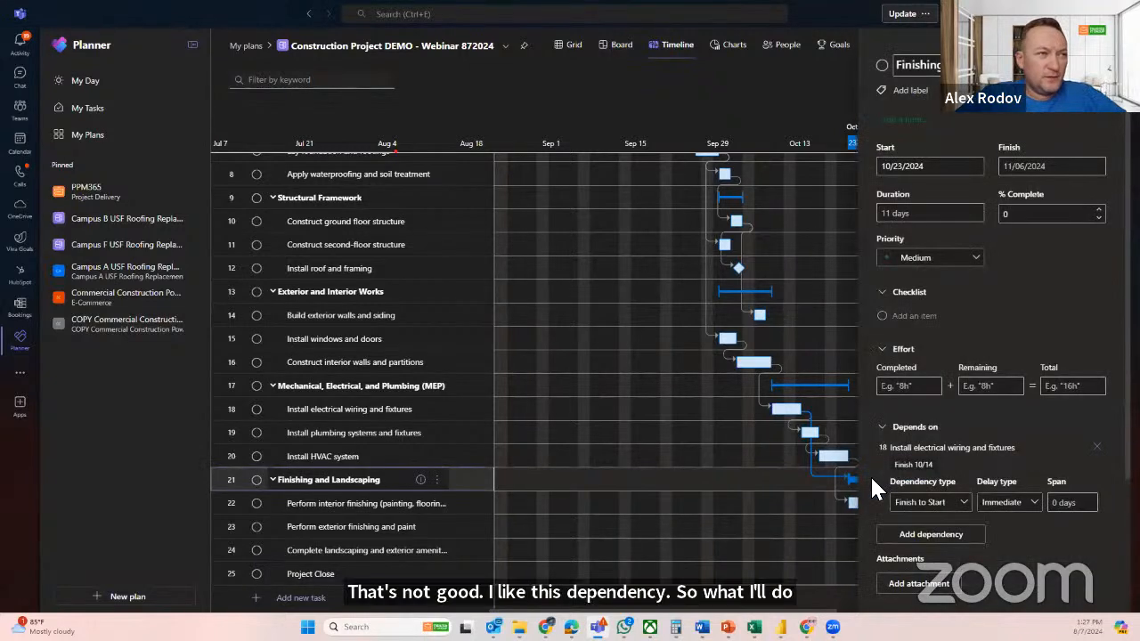
click(1098, 449)
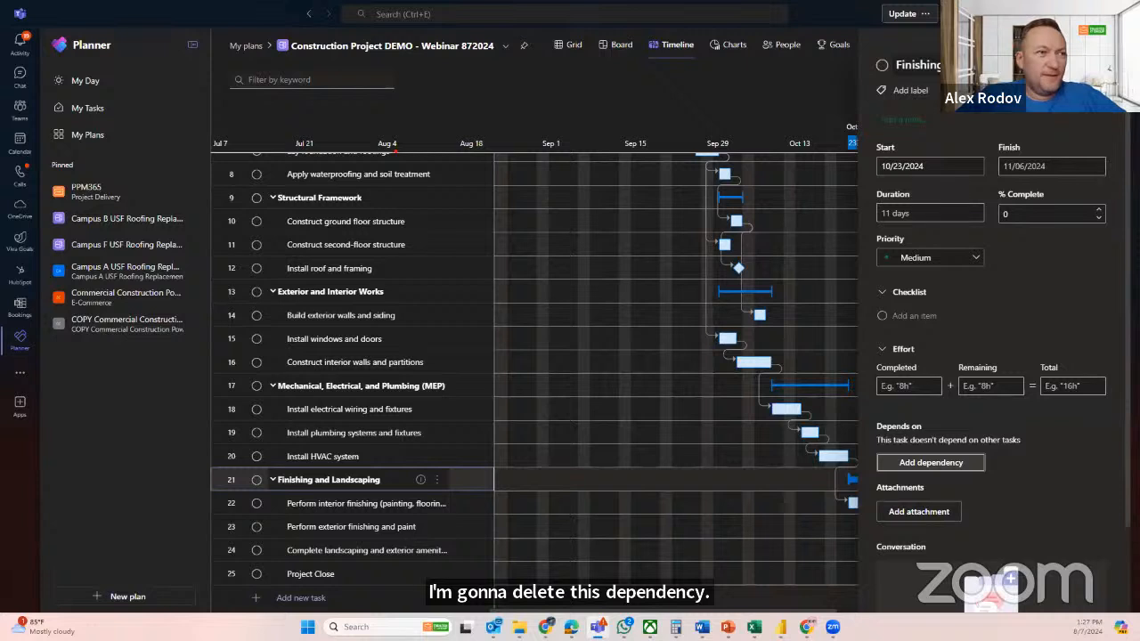
click(1111, 47)
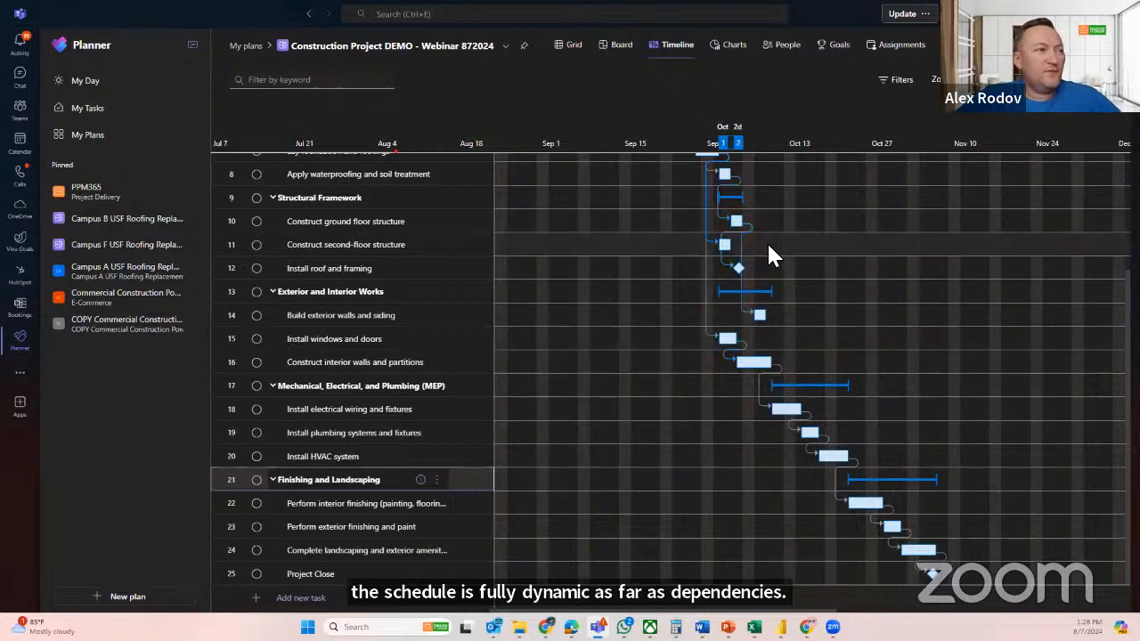
Review the task links on the timeline and link the Install roof and framing milestone to Project Close
scroll(872, 290, up, 3)
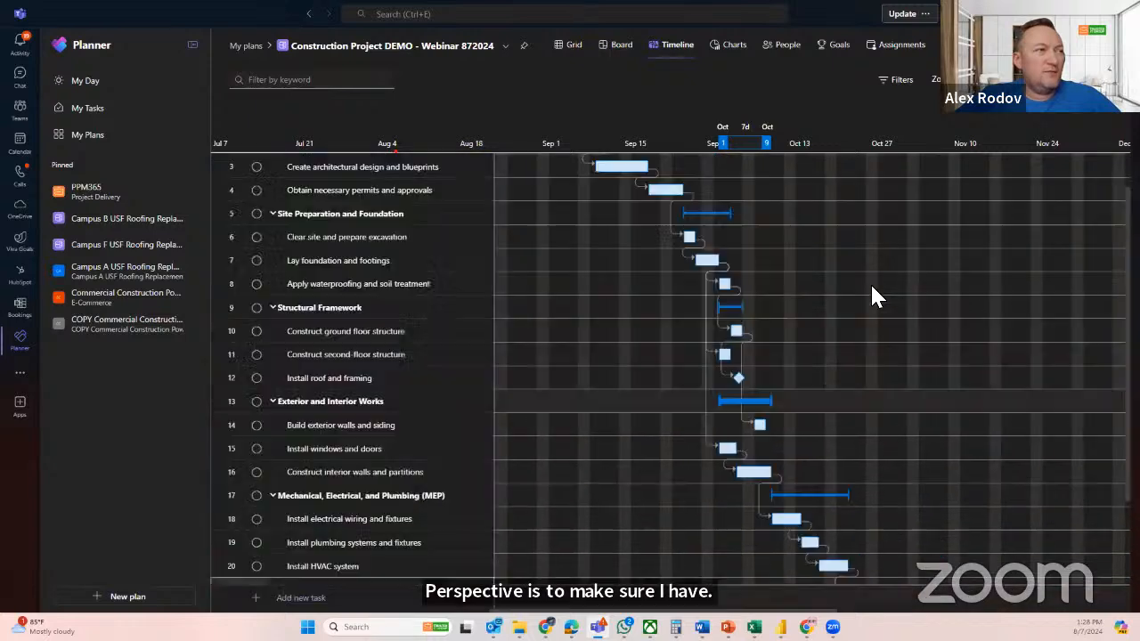
scroll(871, 296, up, 1)
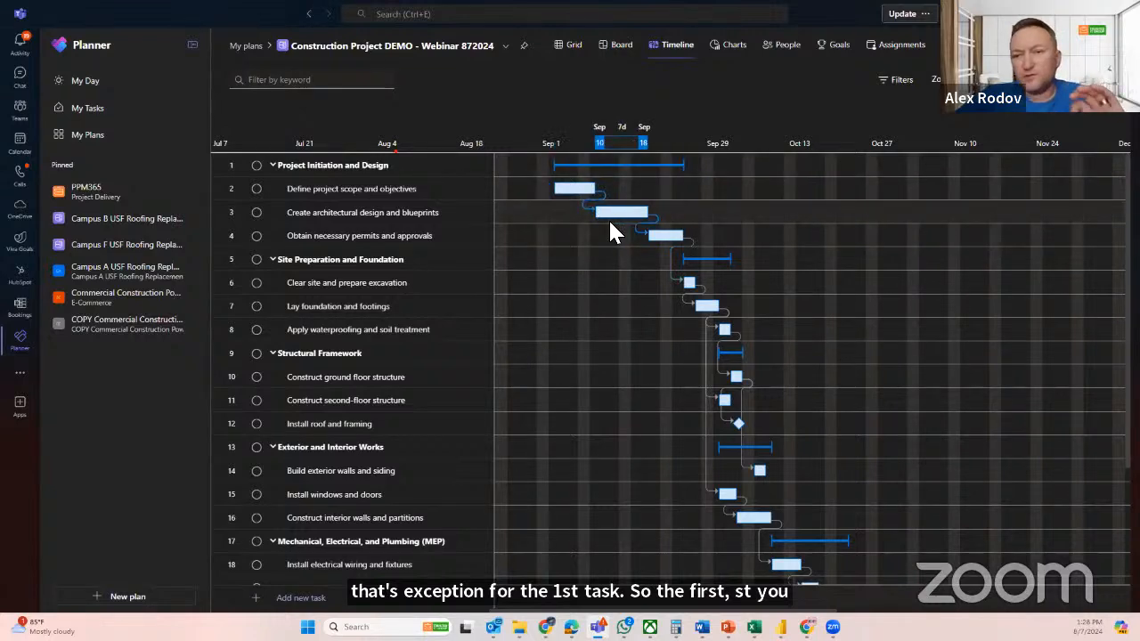
mouse_move(583, 213)
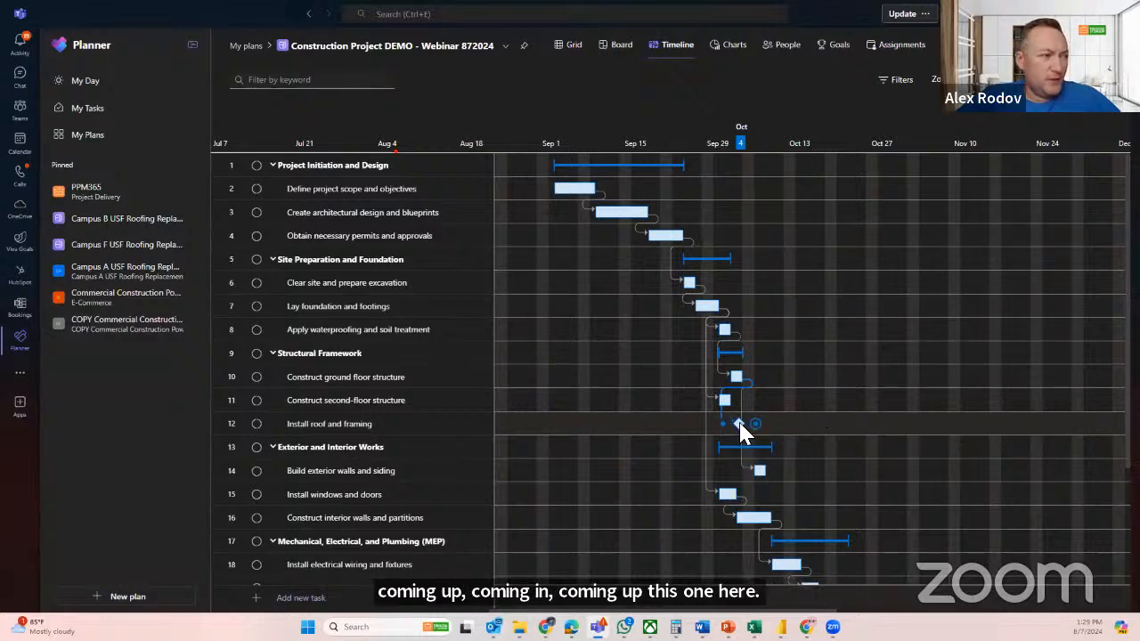
scroll(966, 392, down, 1)
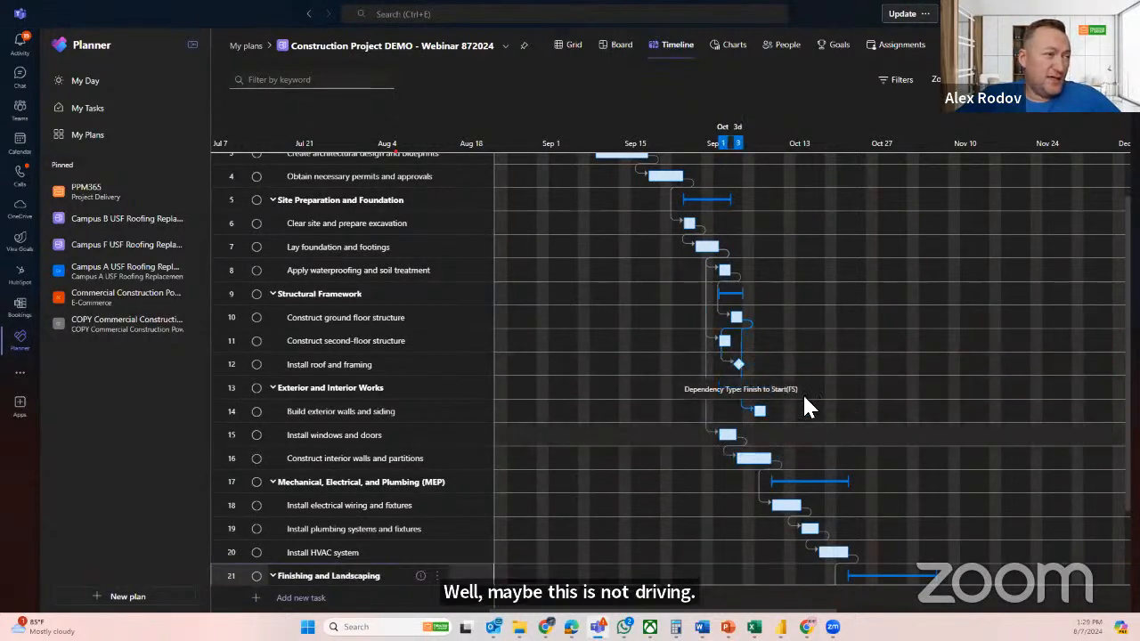
scroll(862, 351, down, 1)
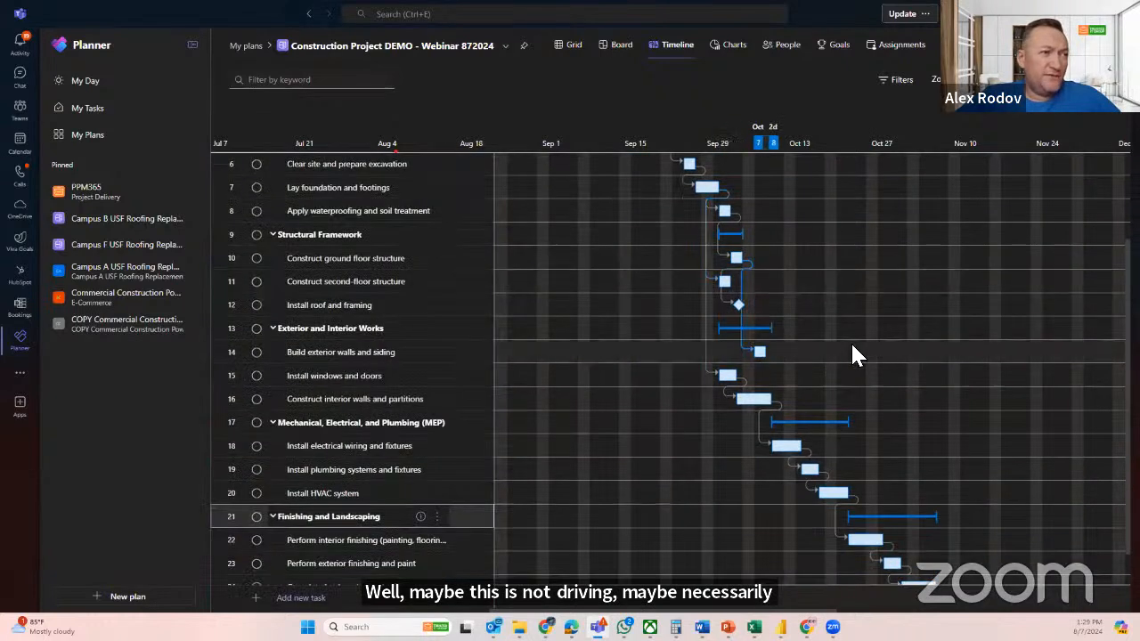
scroll(852, 352, down, 1)
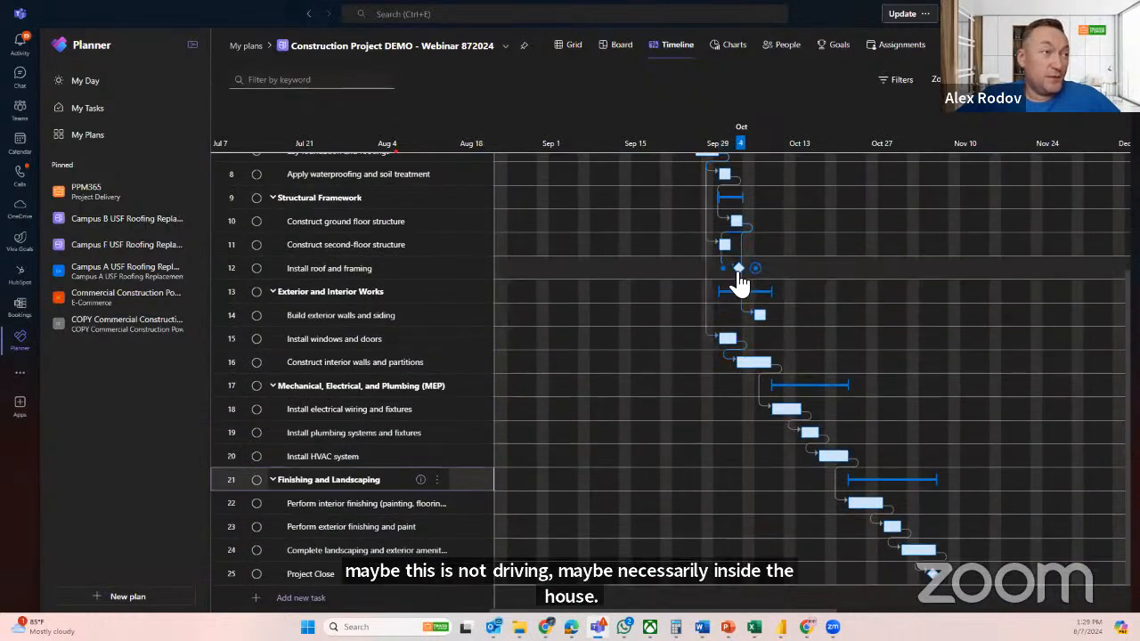
drag(755, 269, 904, 581)
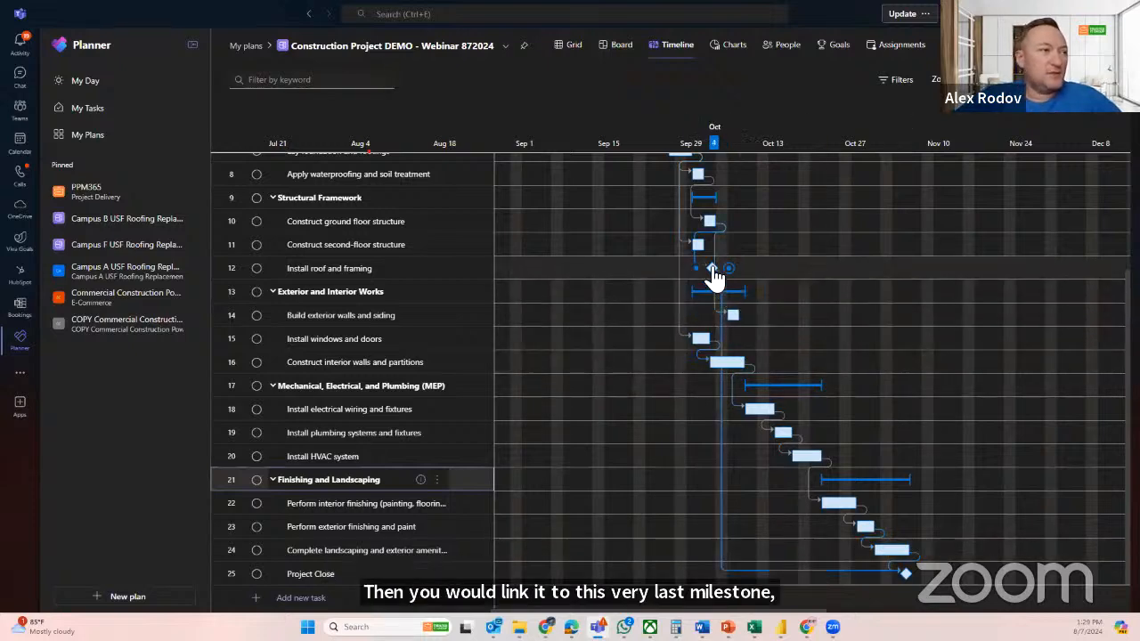
Test moving the Install roof and framing milestone to much later dates on the timeline, and bring it back to 10/08/2024
mouse_move(715, 278)
mouse_down()
mouse_move(791, 272)
mouse_move(931, 293)
mouse_move(871, 300)
mouse_up()
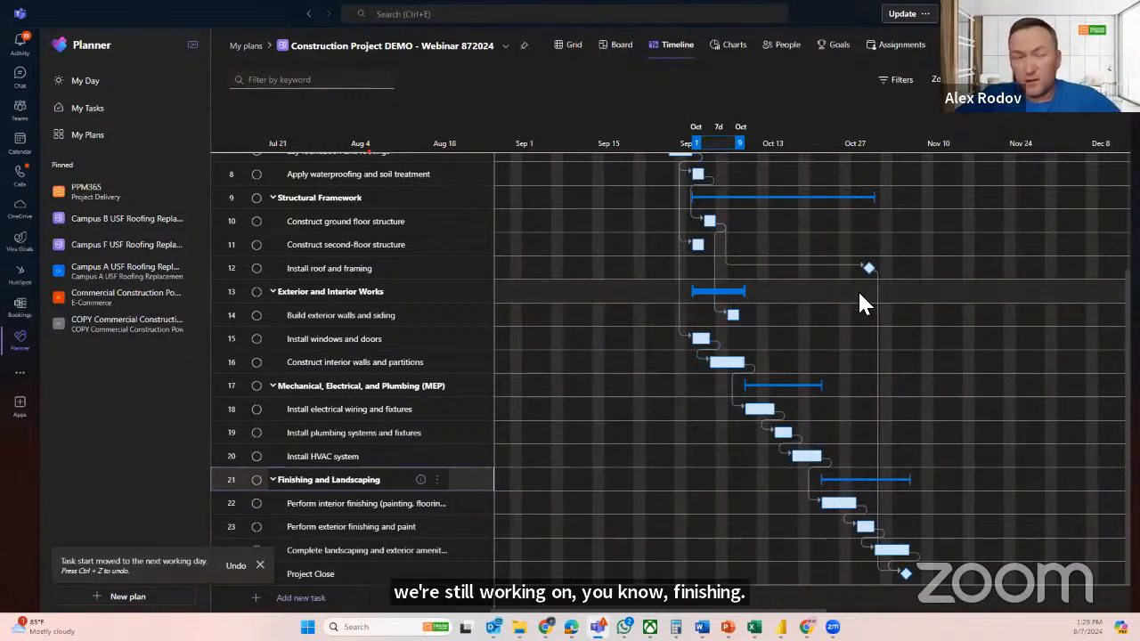
drag(869, 276, 959, 272)
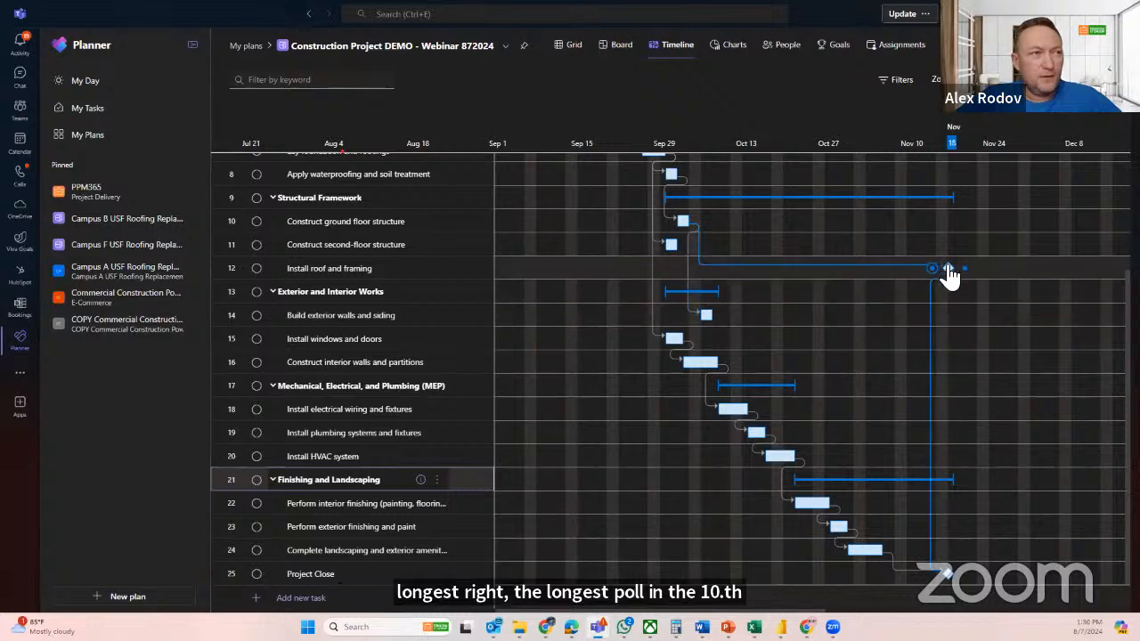
drag(948, 272, 712, 268)
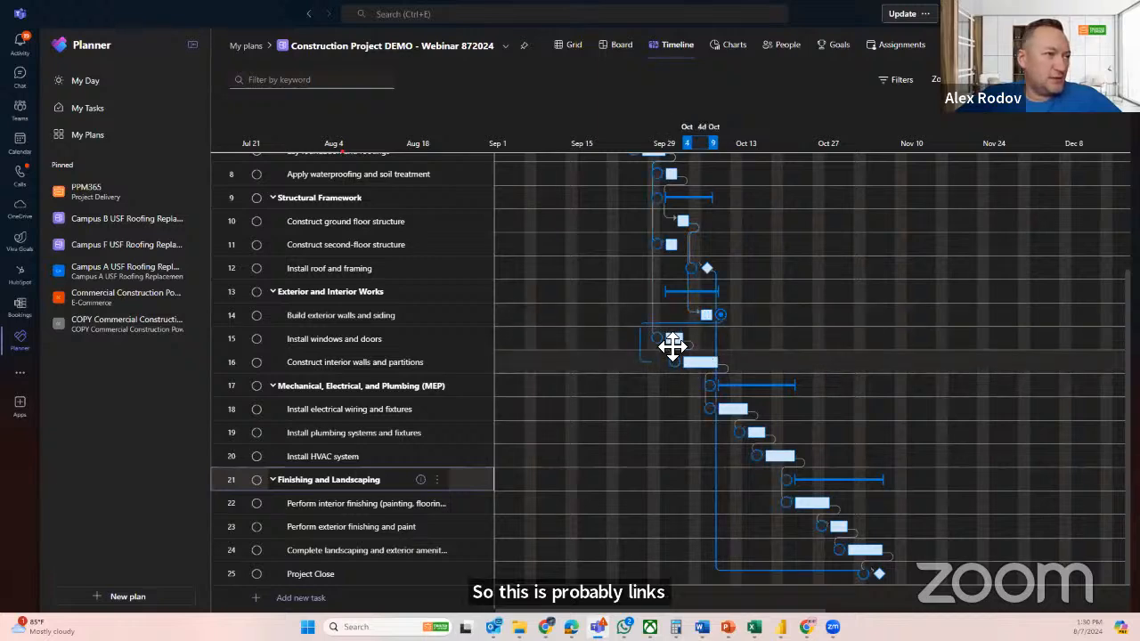
mouse_move(672, 352)
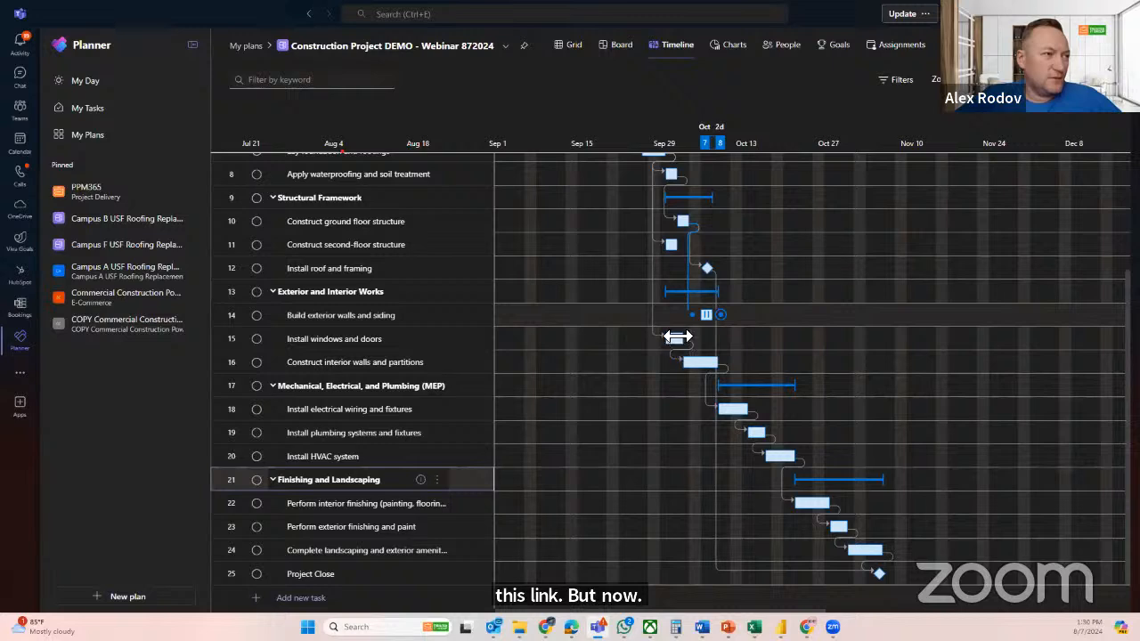
click(730, 325)
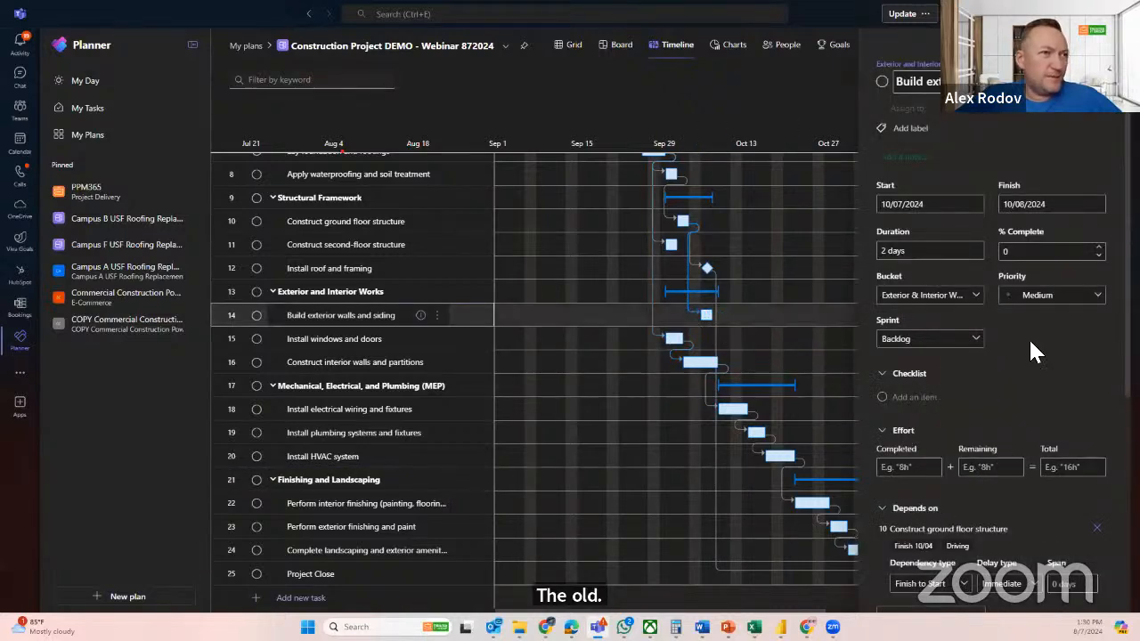
scroll(1033, 401, down, 3)
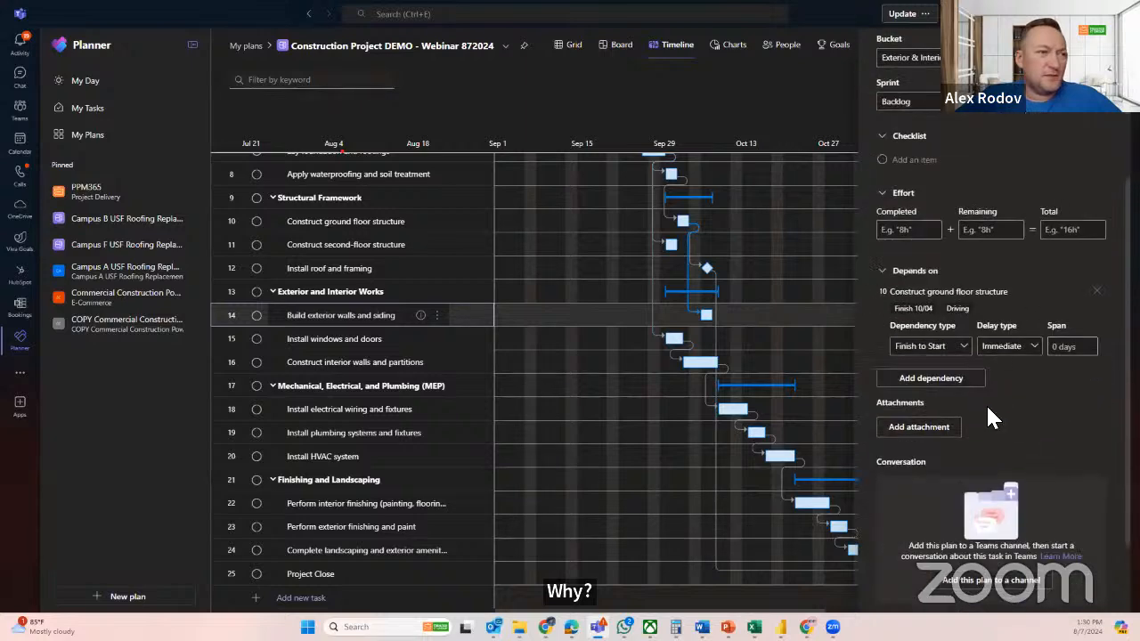
click(935, 381)
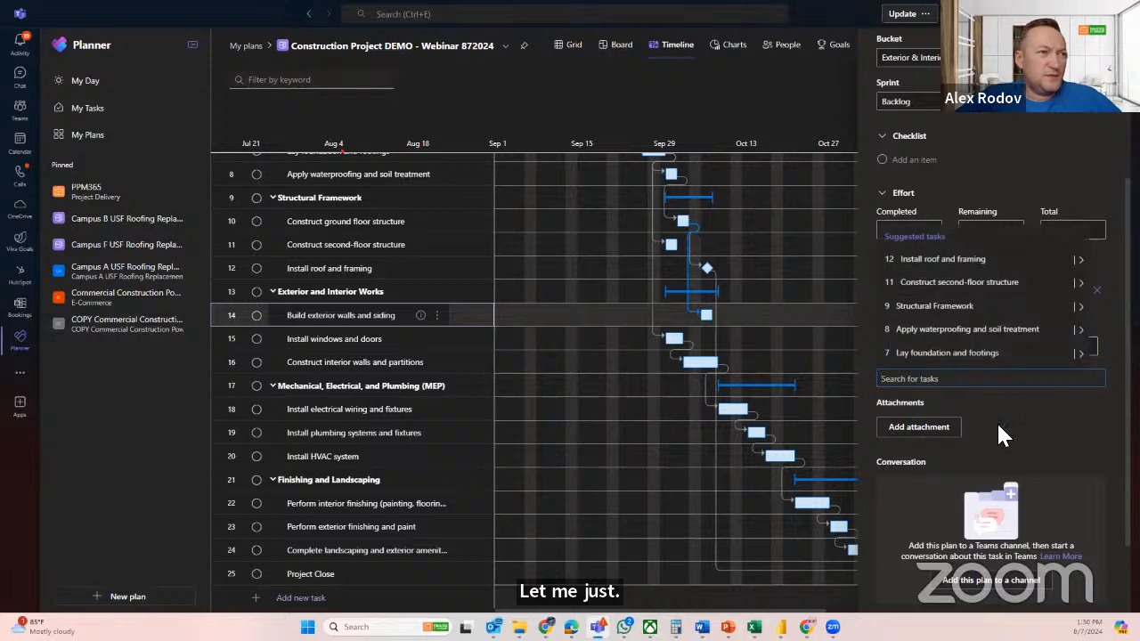
key(Escape)
scroll(1033, 356, up, 3)
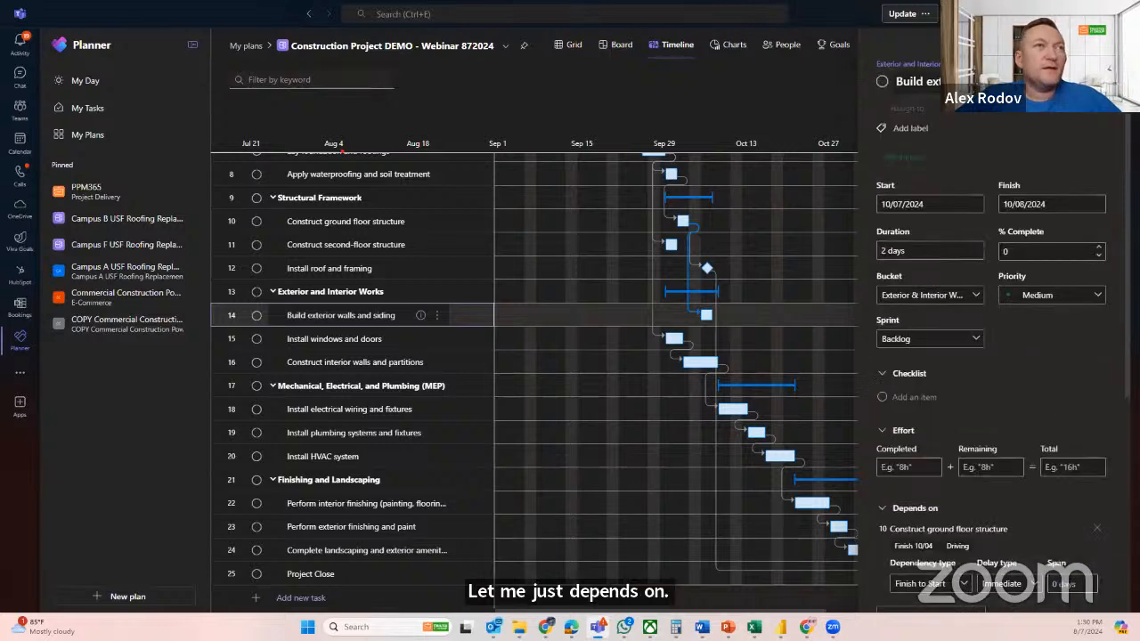
key(Escape)
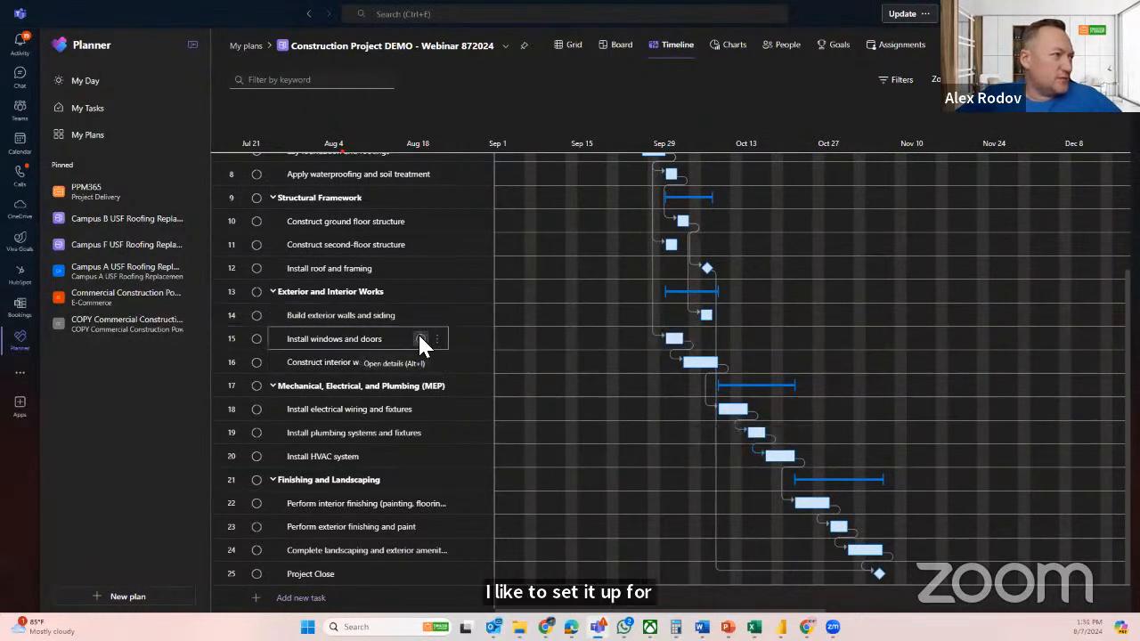
Make Install windows and doors also depend on Build exterior walls and siding, and close its details
click(420, 338)
scroll(1068, 437, down, 5)
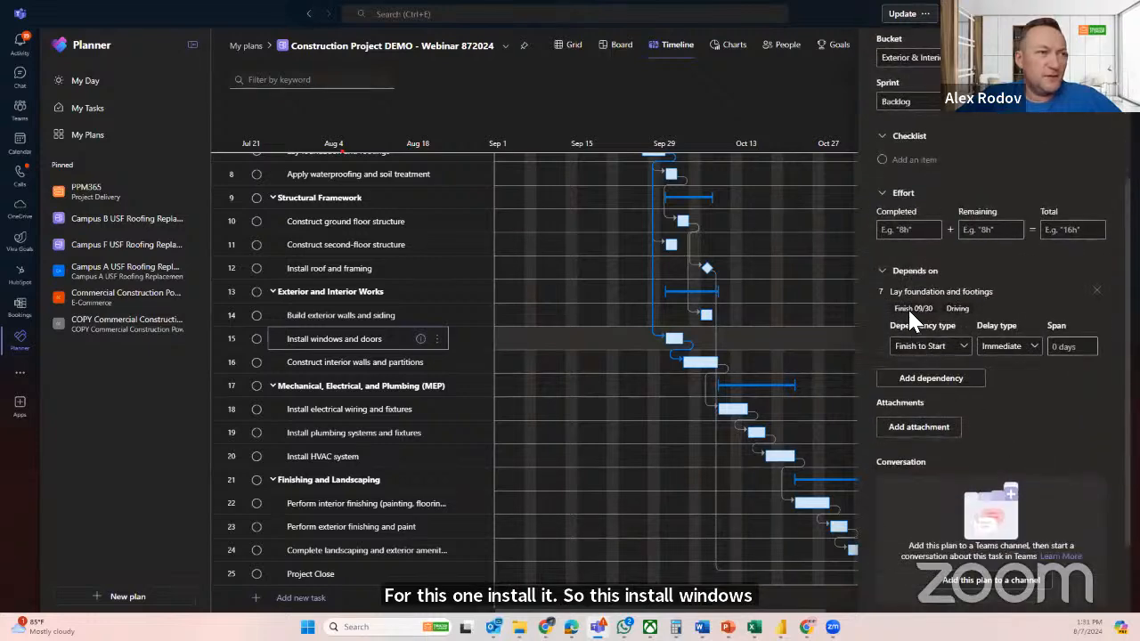
click(931, 378)
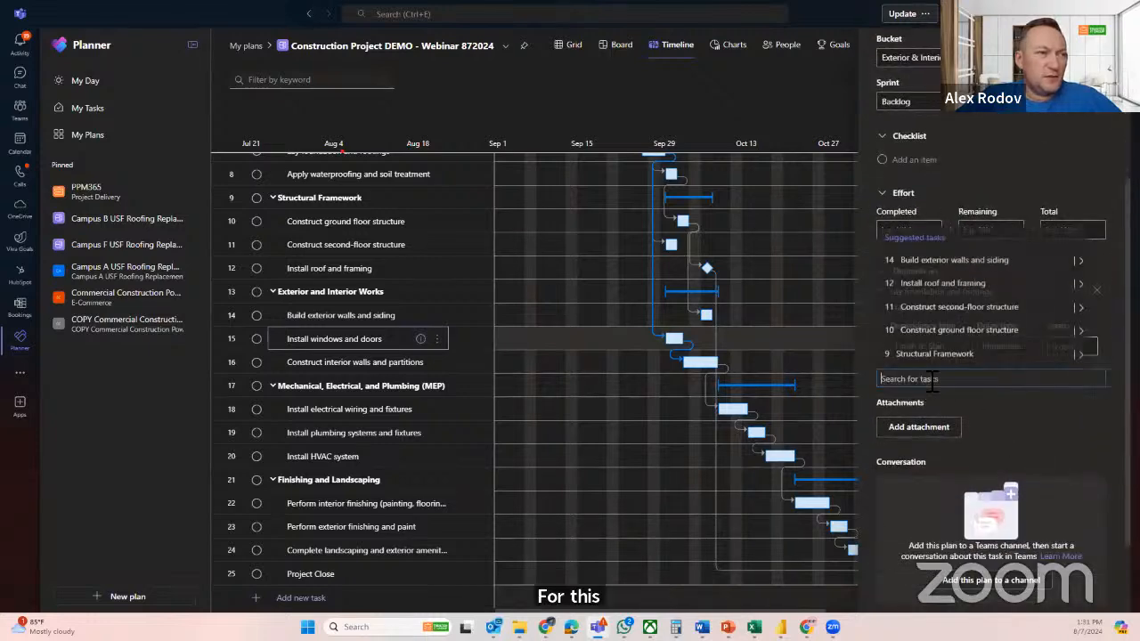
click(950, 258)
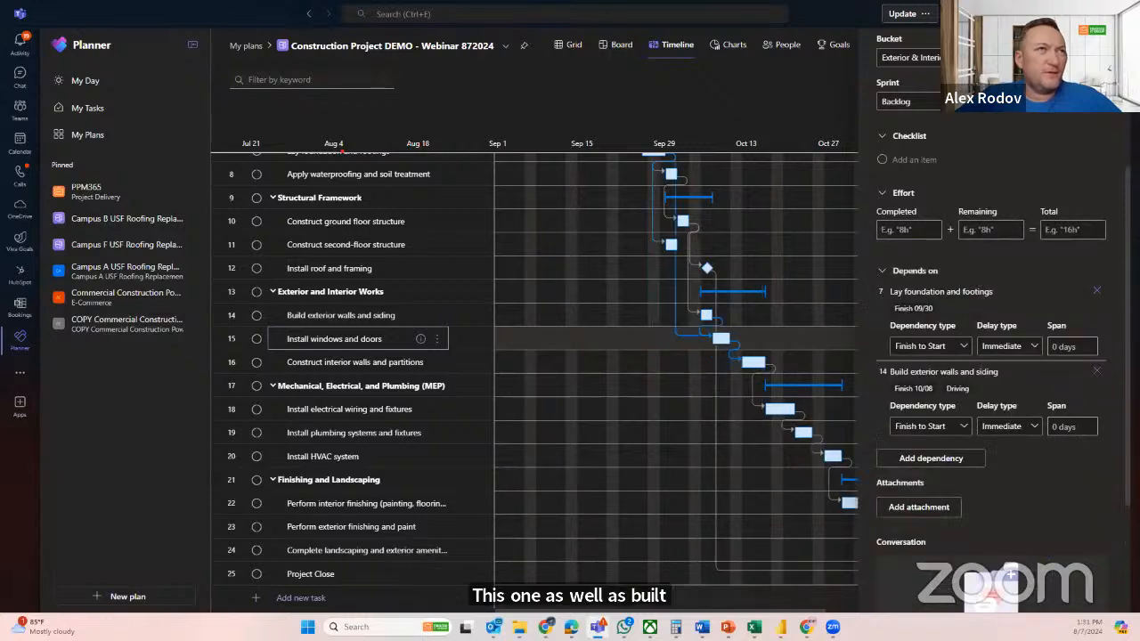
scroll(988, 356, up, 3)
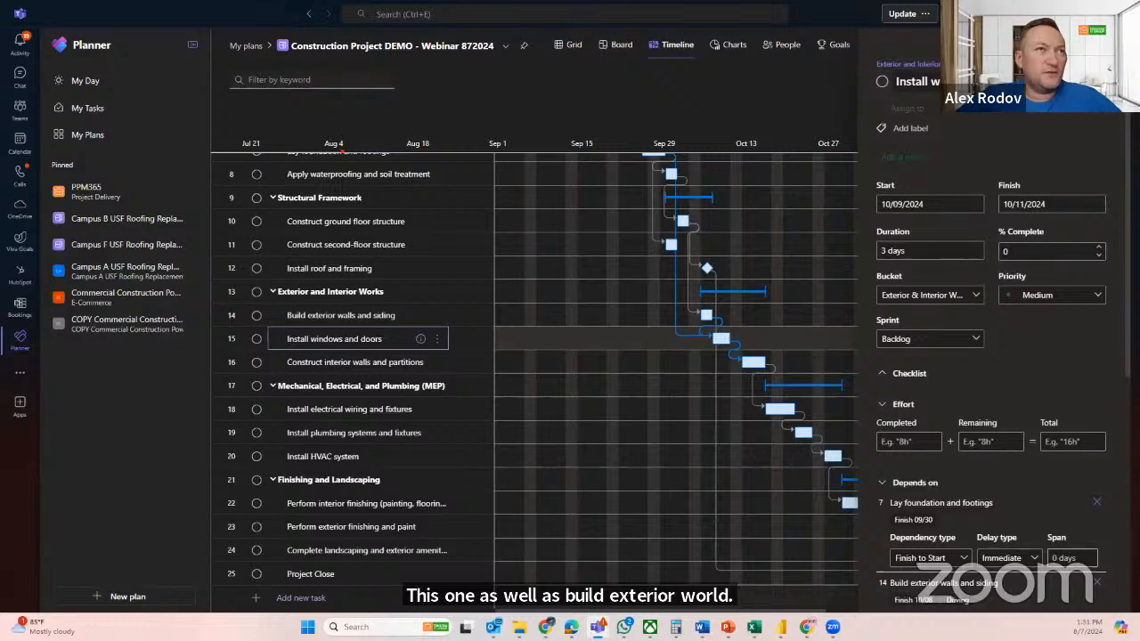
click(732, 462)
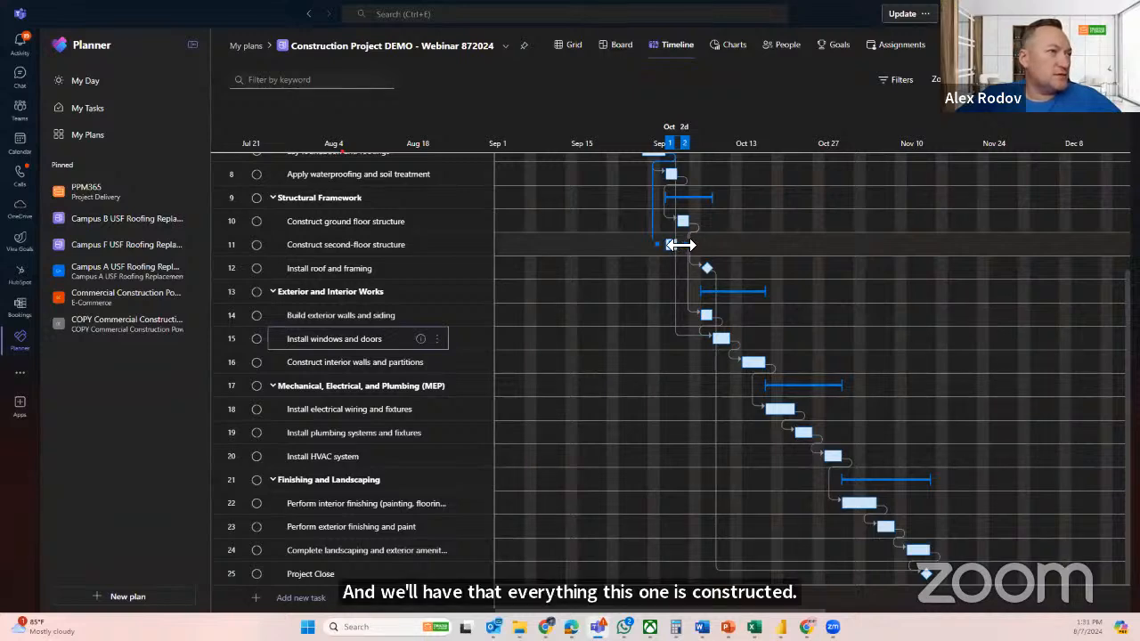
Make Install roof and framing also depend on Construct second-floor structure
mouse_move(677, 245)
mouse_down()
mouse_move(715, 273)
mouse_move(686, 256)
mouse_up()
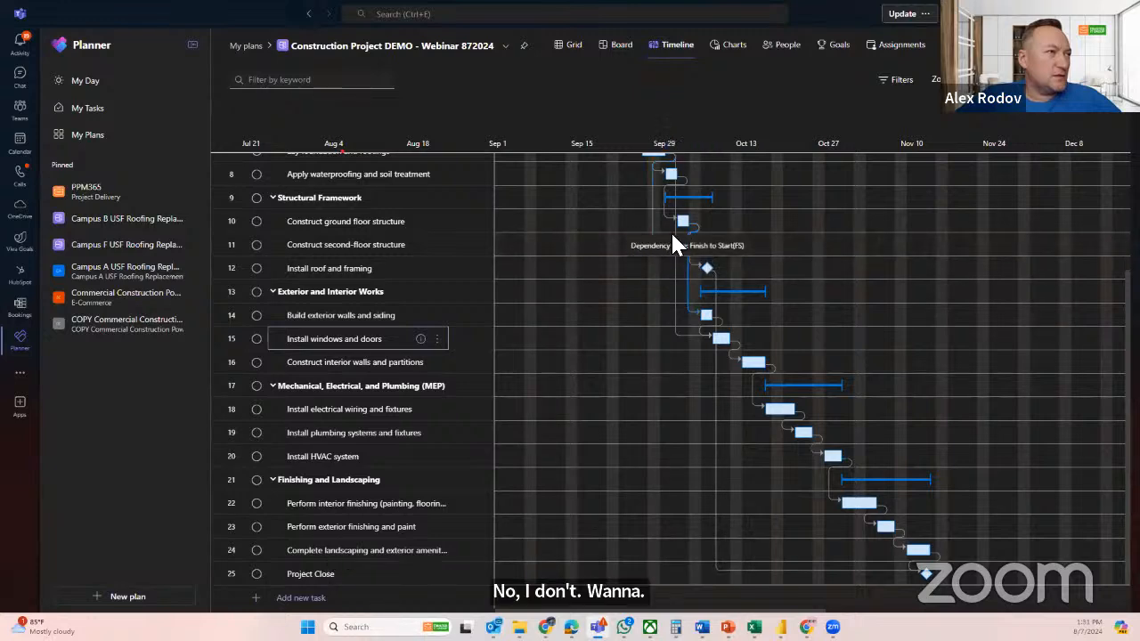
click(709, 271)
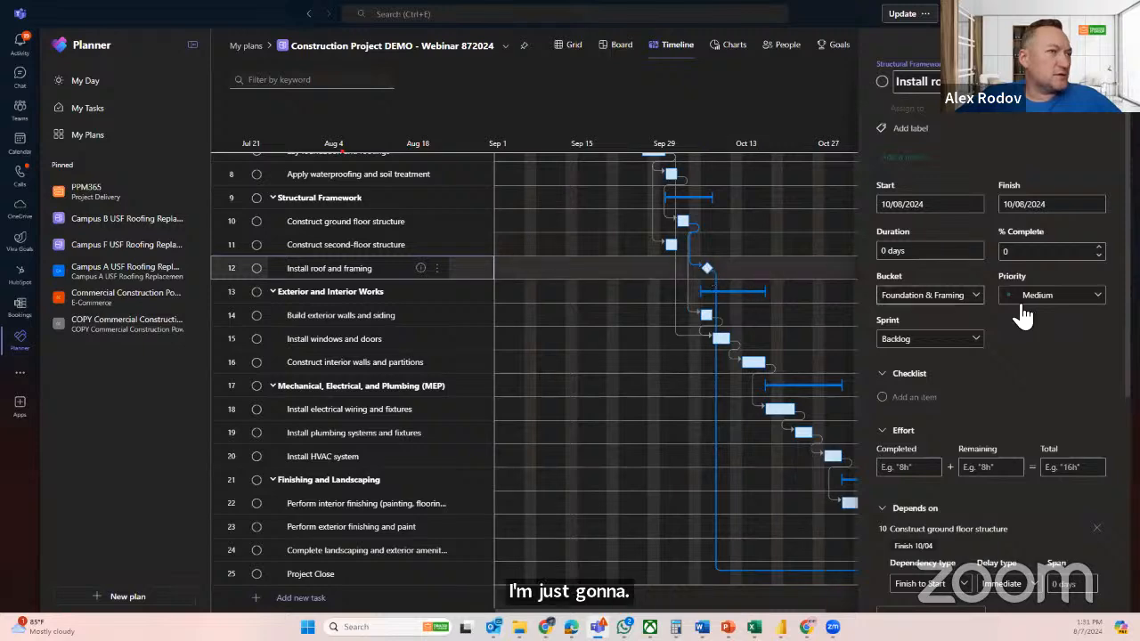
scroll(1004, 392, down, 3)
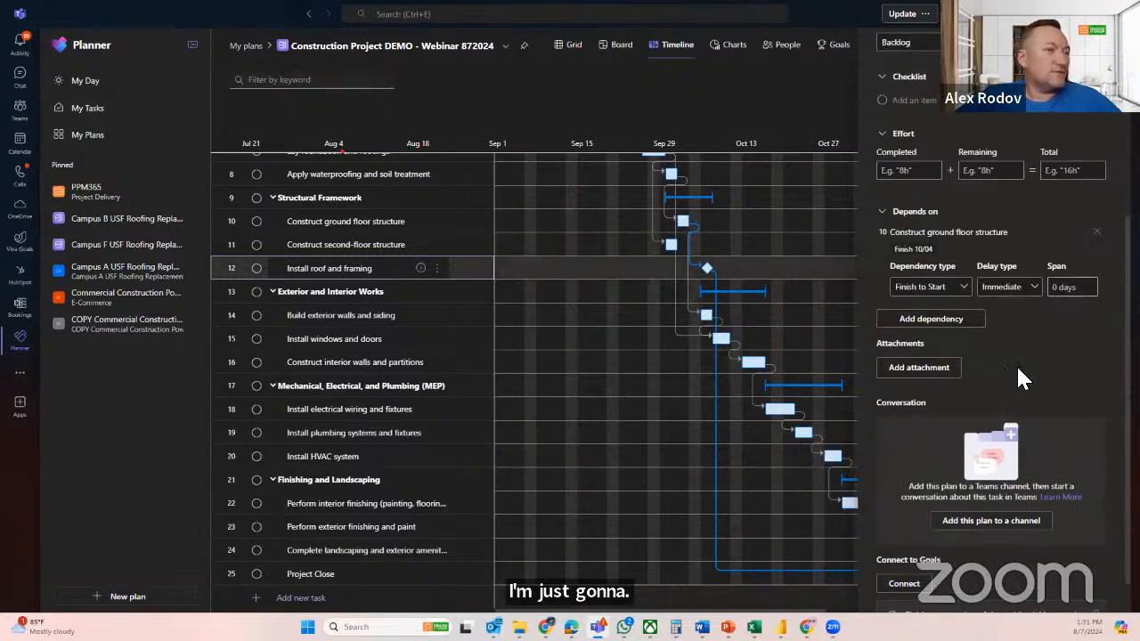
scroll(1018, 377, up, 1)
click(933, 377)
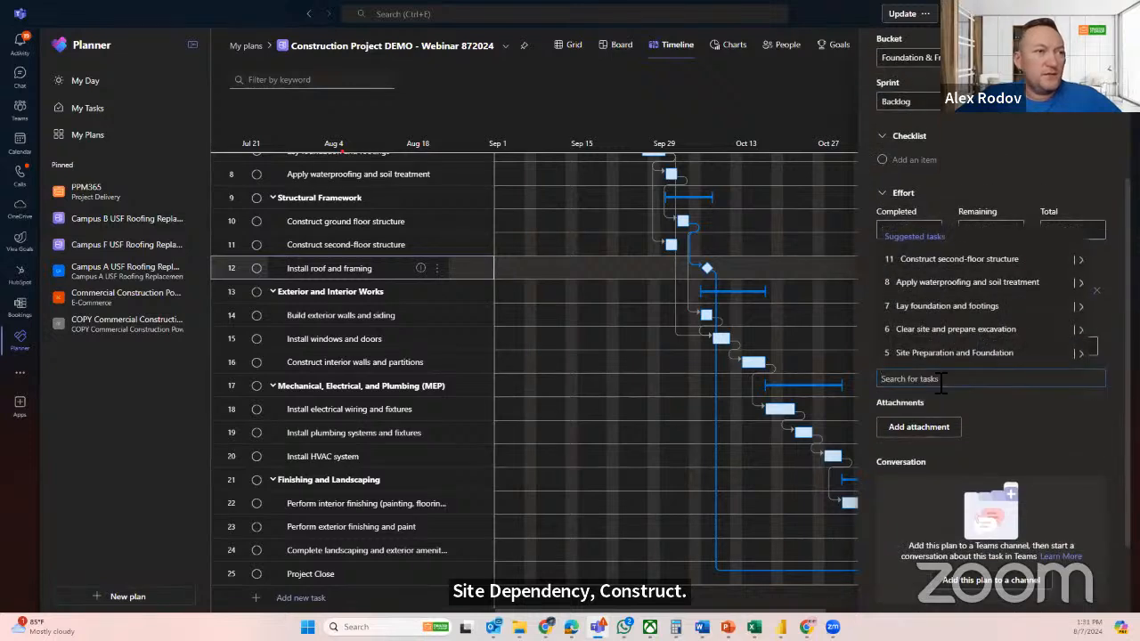
click(959, 259)
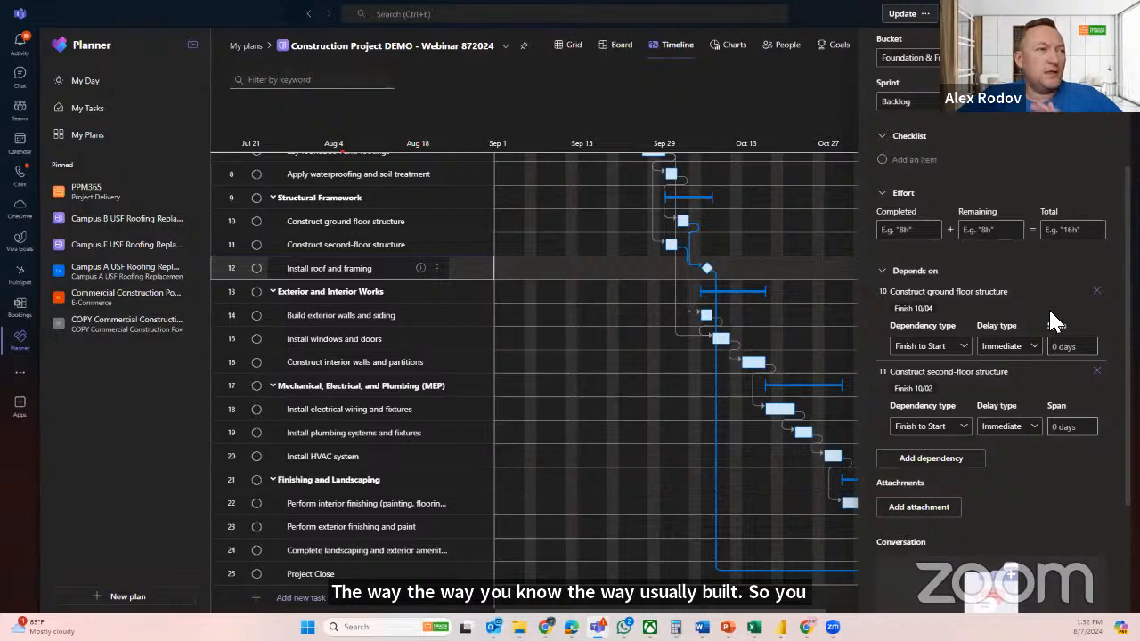
scroll(1048, 307, up, 5)
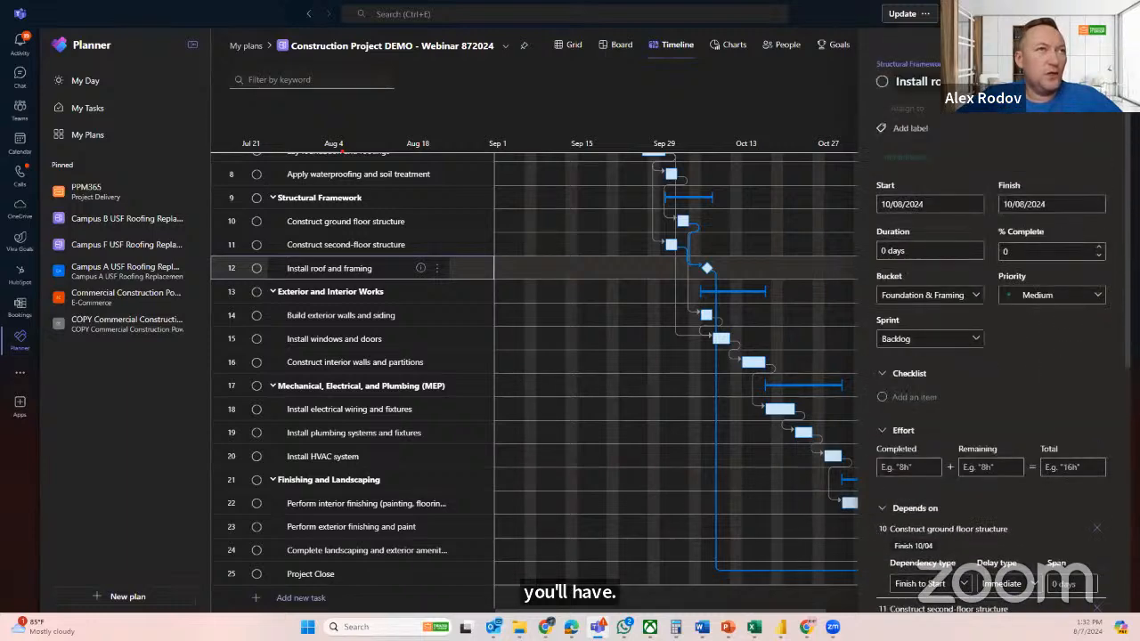
Close the task details, display the critical path to review it across the timeline, and turn it off again
click(795, 327)
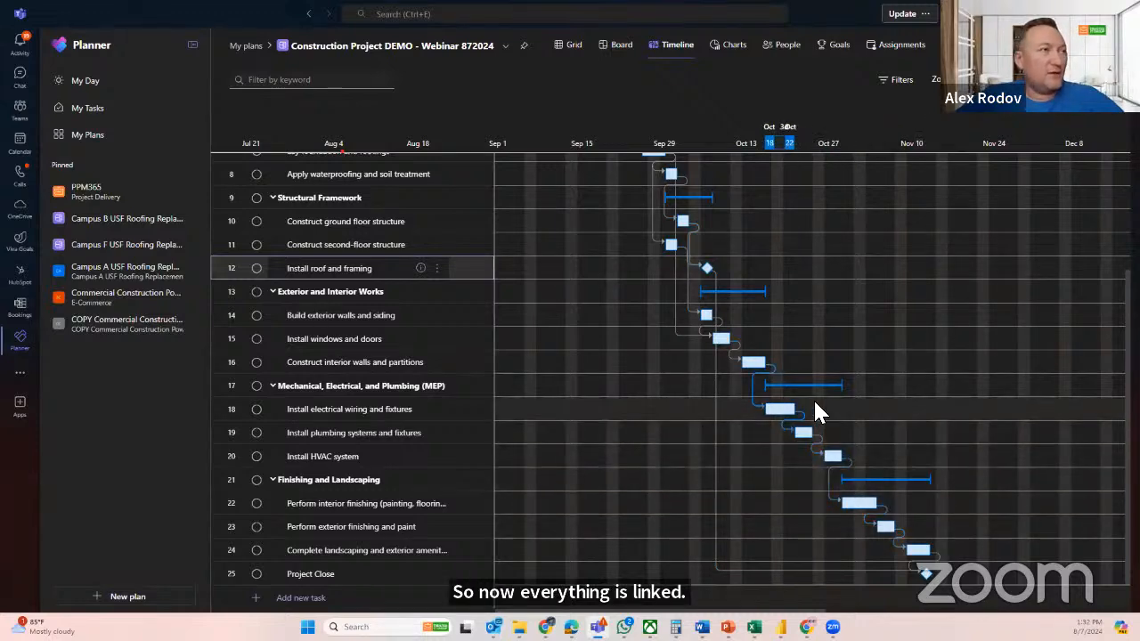
scroll(815, 403, up, 4)
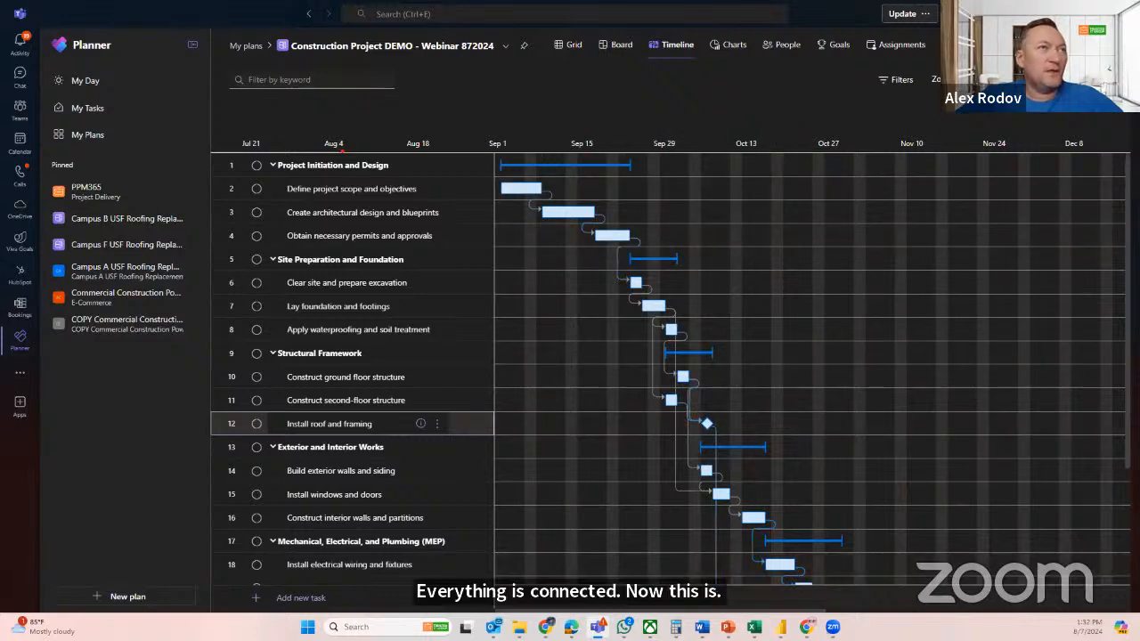
click(896, 79)
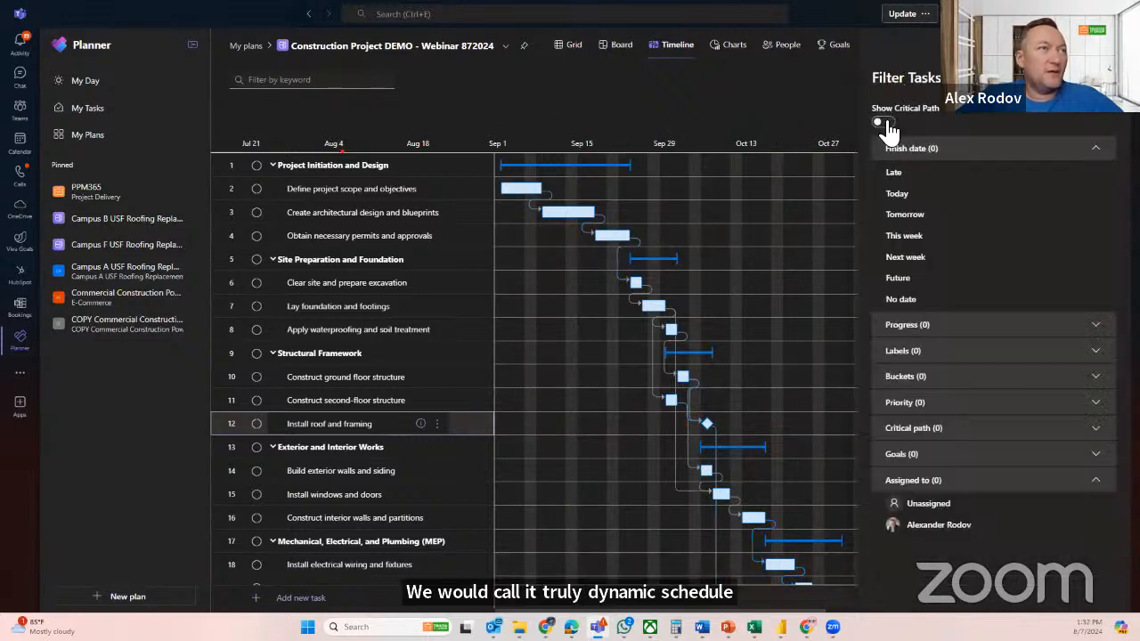
click(883, 123)
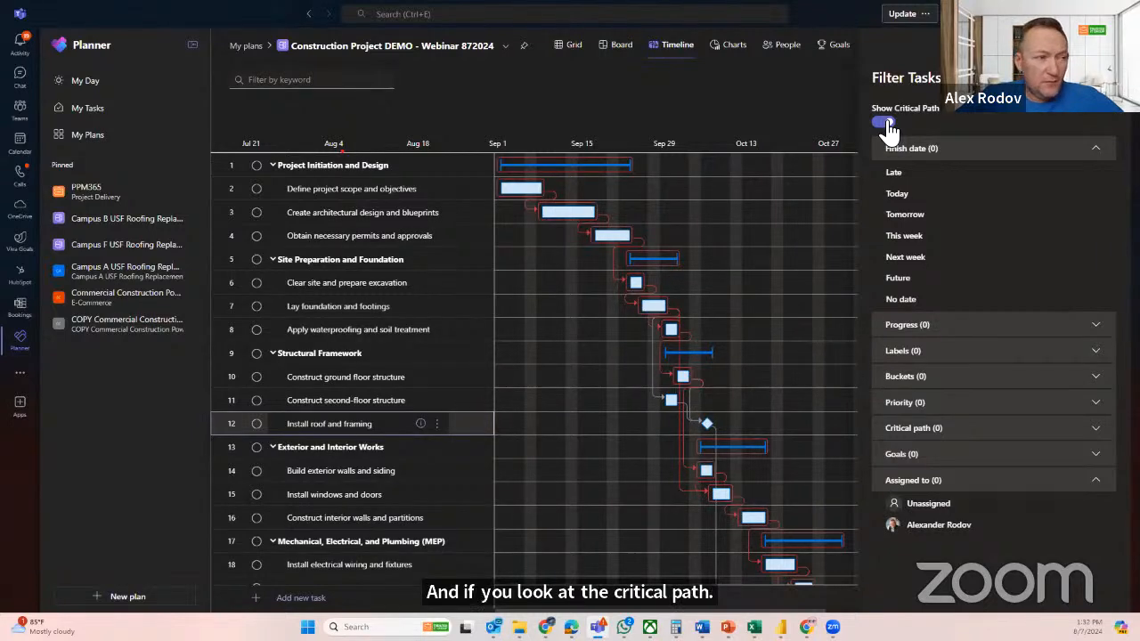
scroll(748, 401, down, 3)
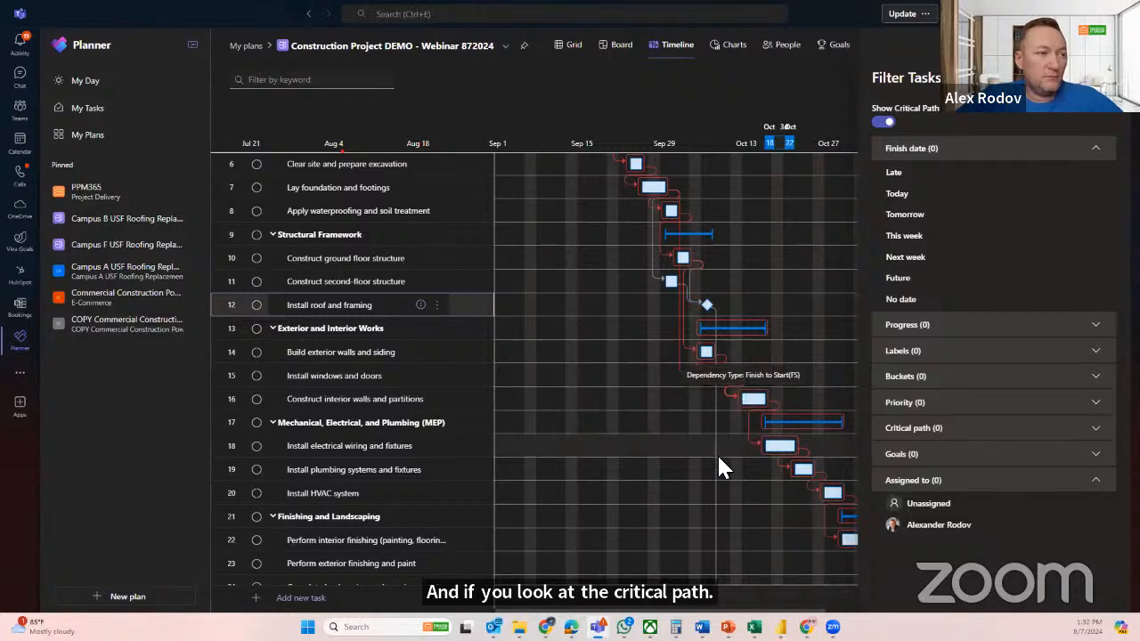
scroll(718, 458, down, 1)
scroll(725, 437, up, 3)
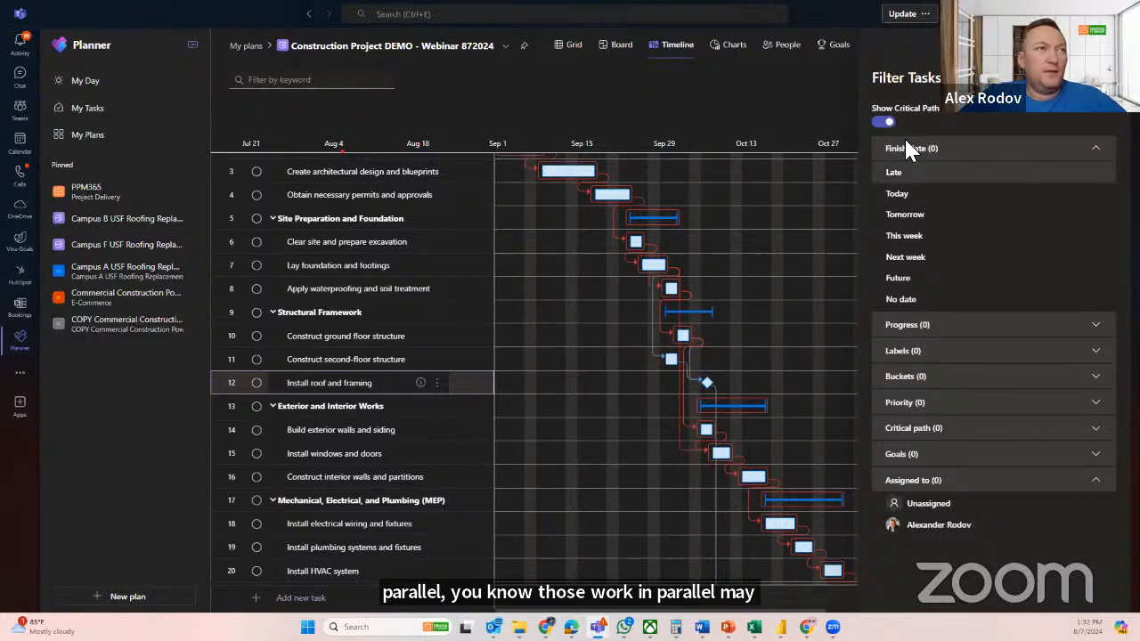
click(882, 121)
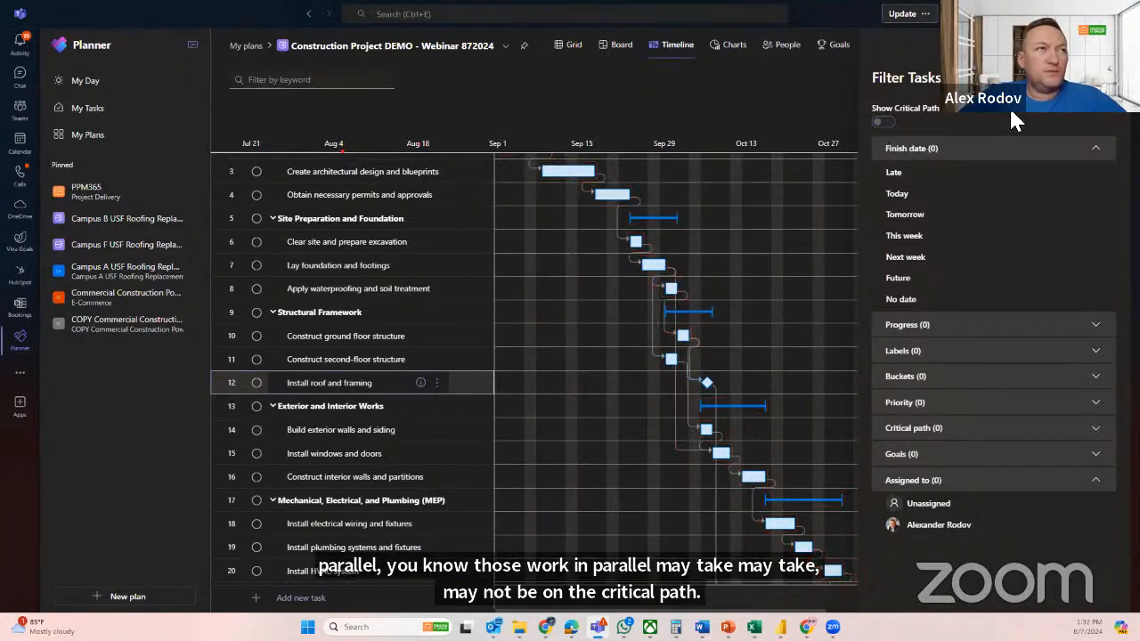
click(1103, 78)
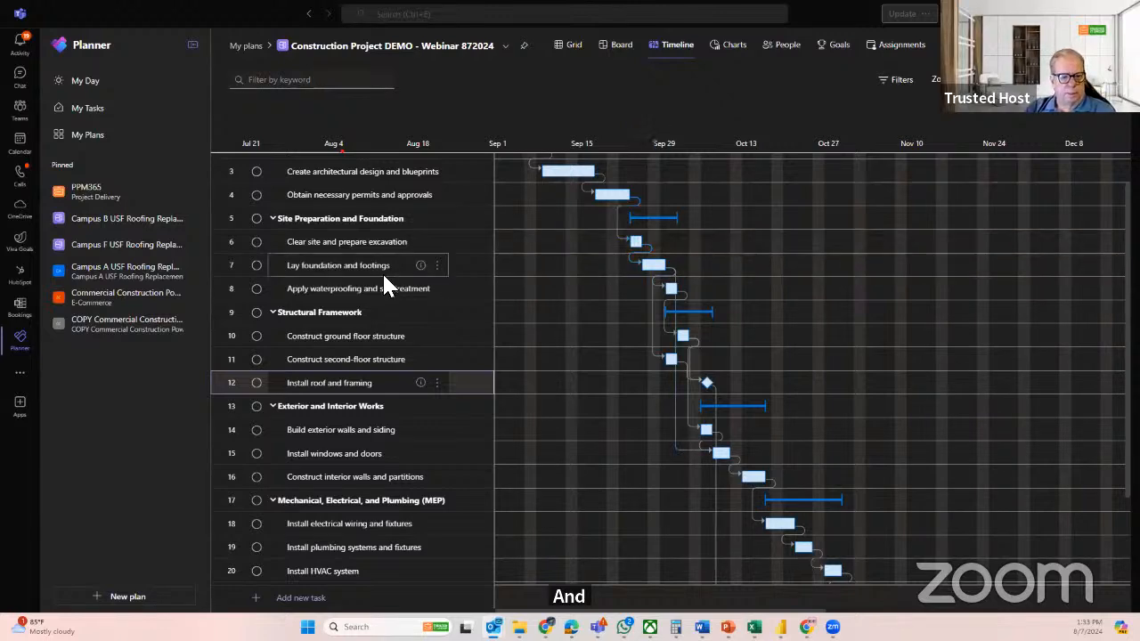
Add a new task named Summary Task at the end of the plan, below Project Close
scroll(392, 285, up, 1)
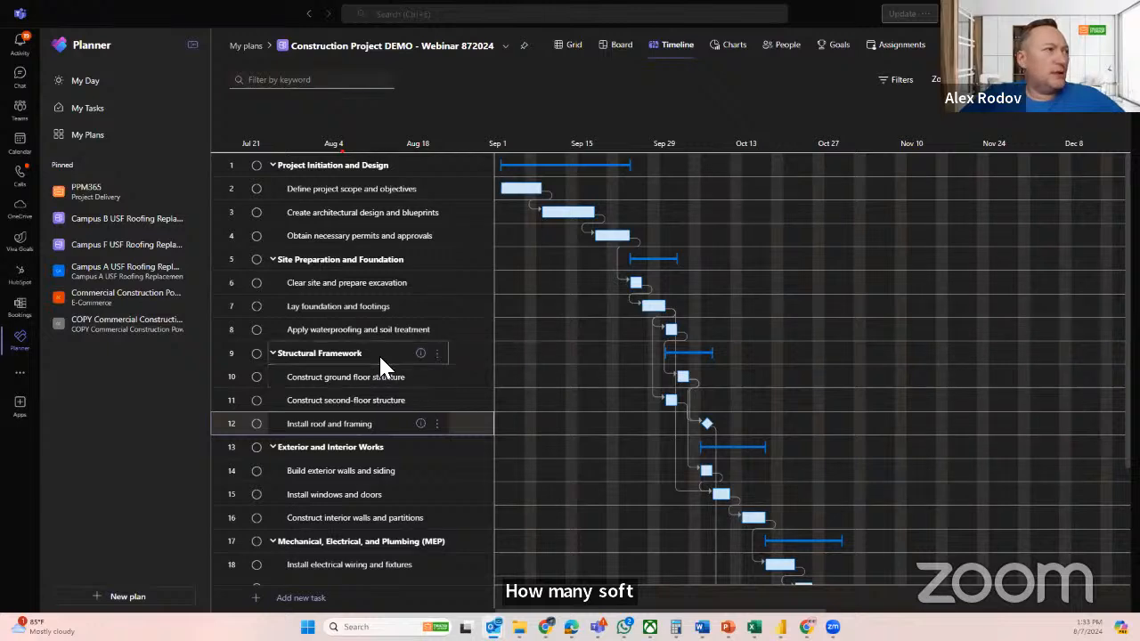
scroll(378, 361, down, 3)
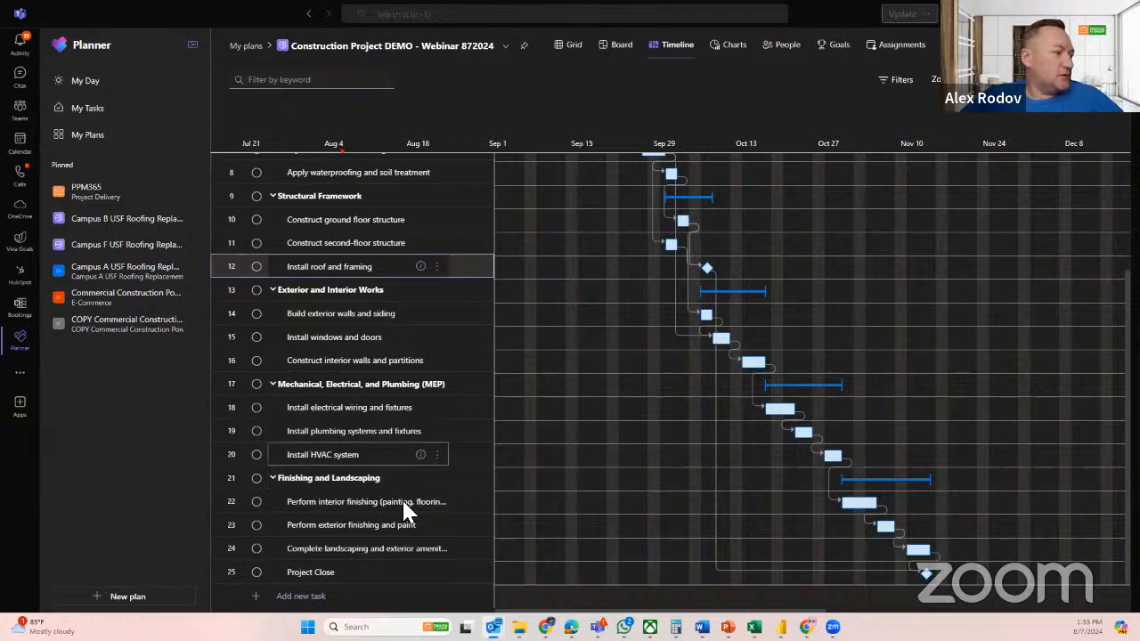
click(301, 595)
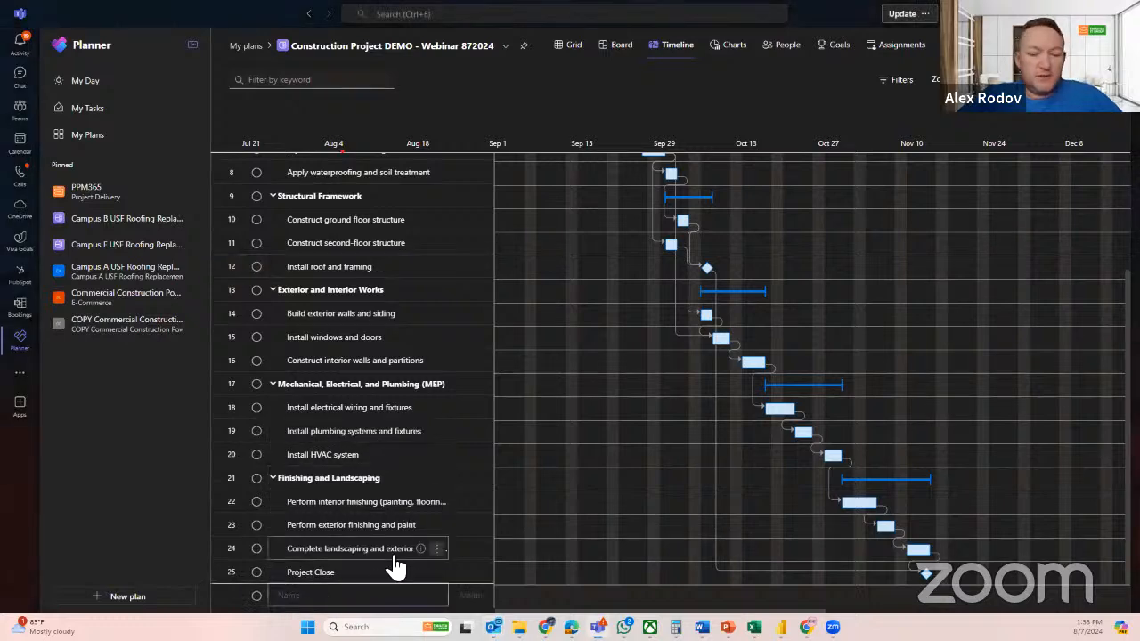
text(Summary )
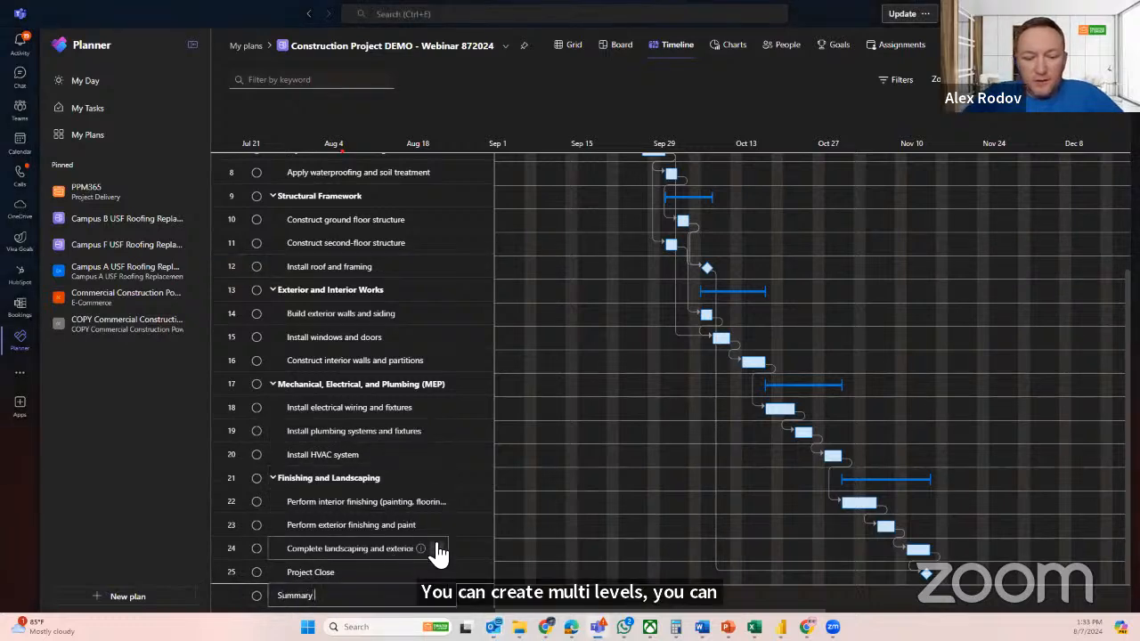
text(Task)
key(Return)
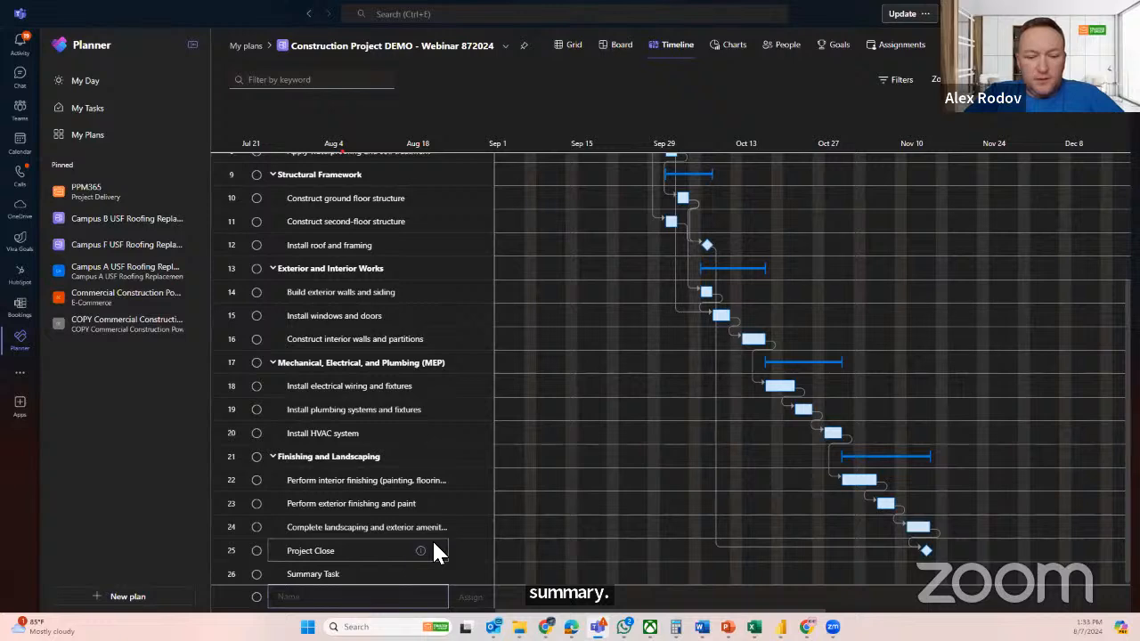
text(Task)
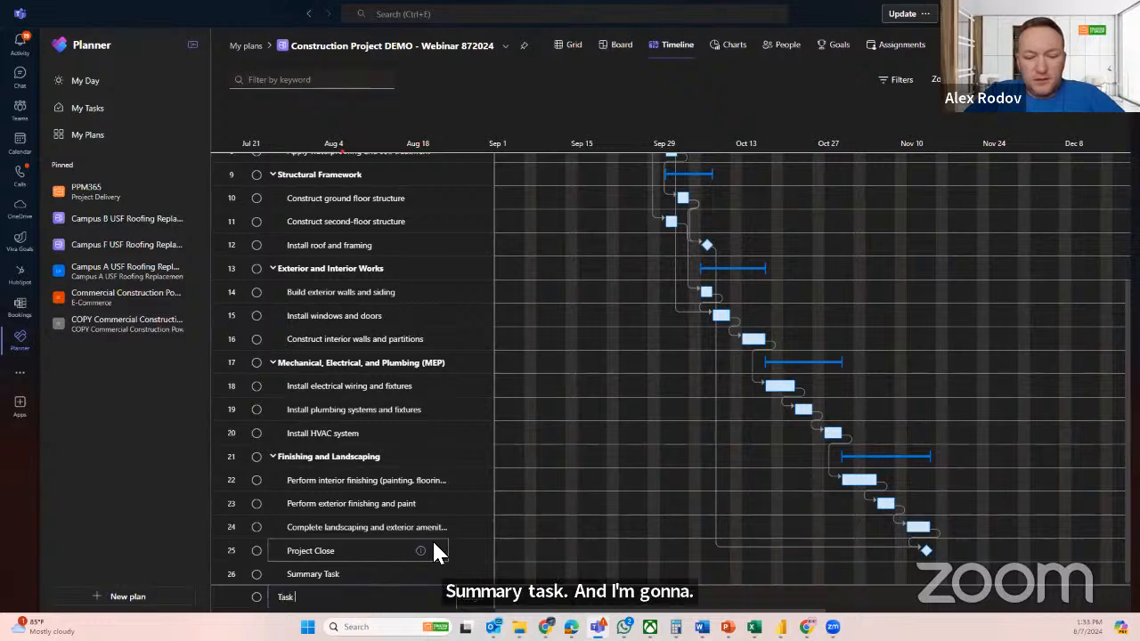
Add four sample tasks below Summary Task, the first three named Task and the last one Tsak
key(Return)
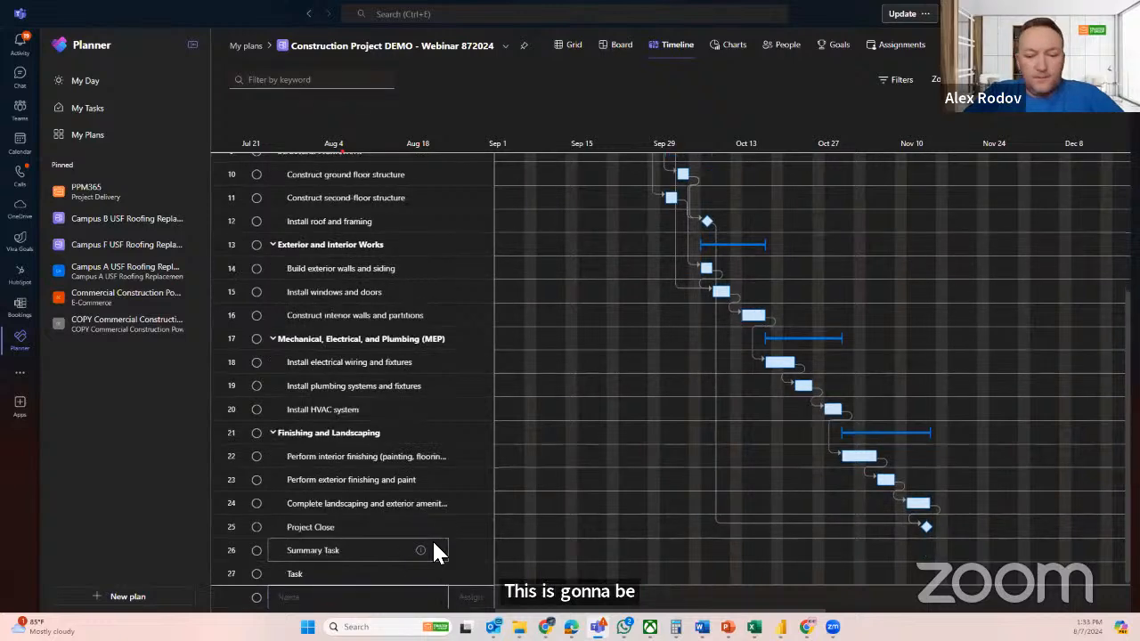
text(Task)
key(Return)
text(T)
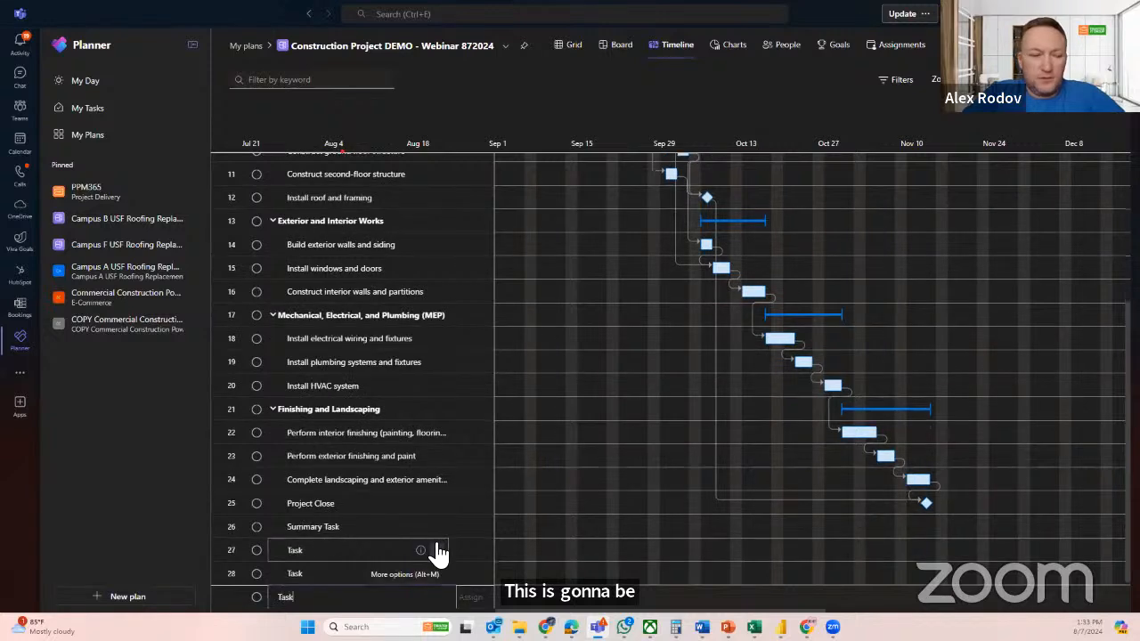
text(ask)
key(Return)
text(Tas)
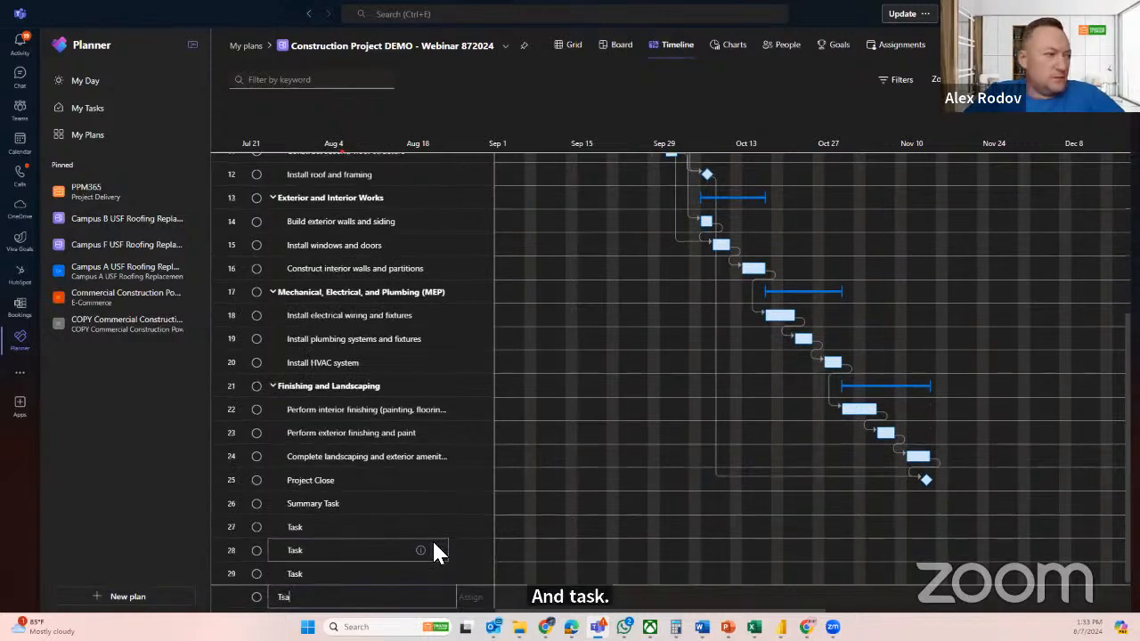
text(k)
key(Return)
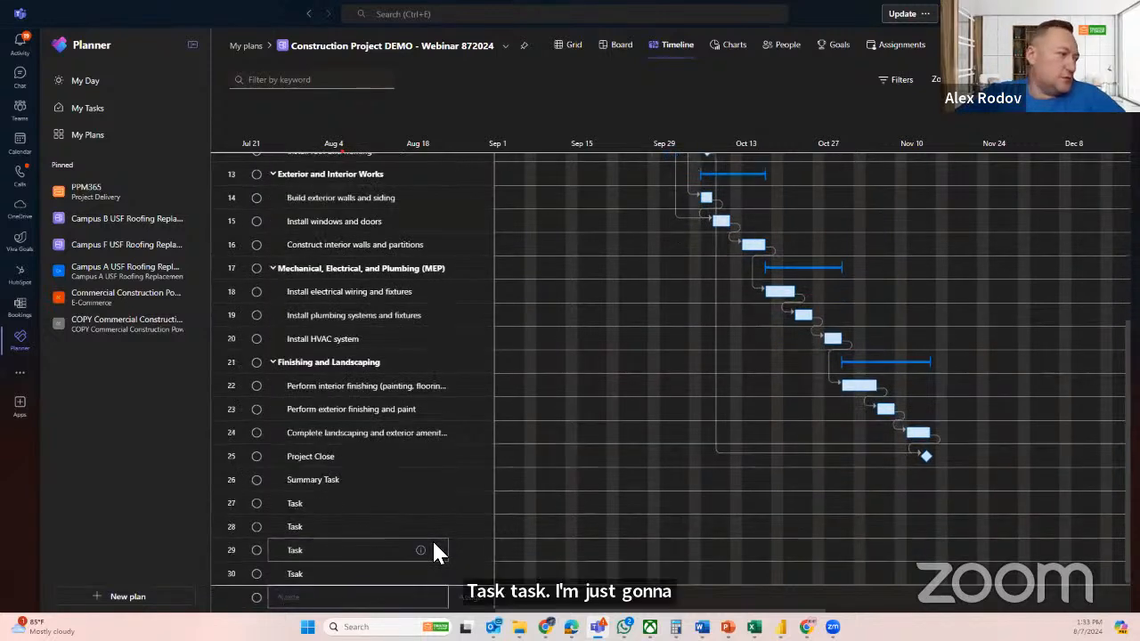
Make the second Task, in row 28, a subtask of the Task above it
click(329, 520)
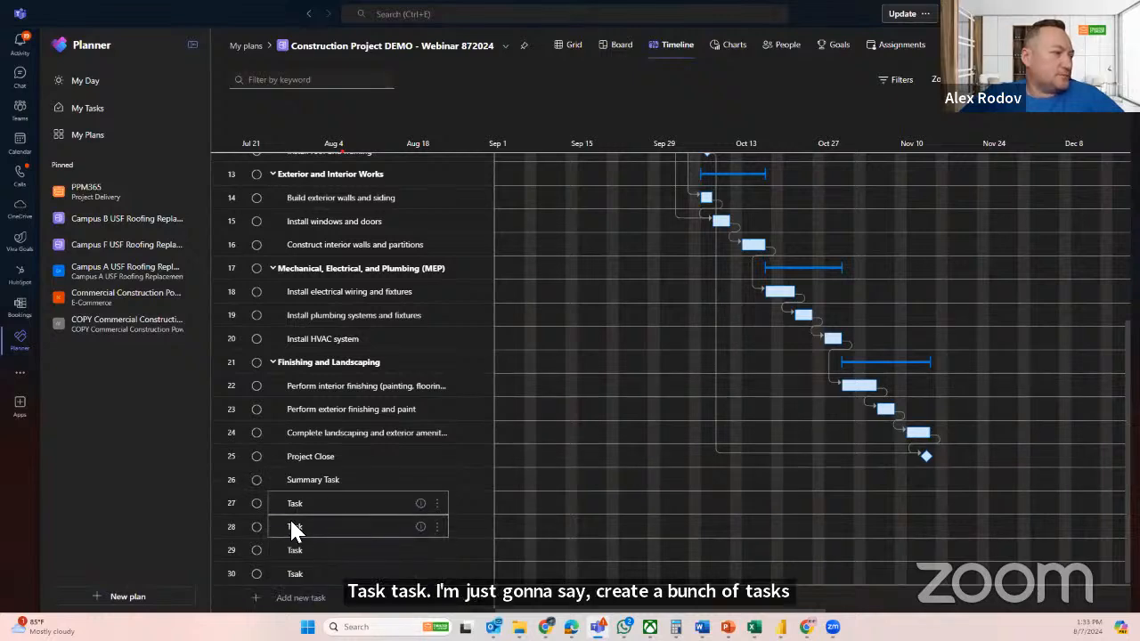
click(359, 531)
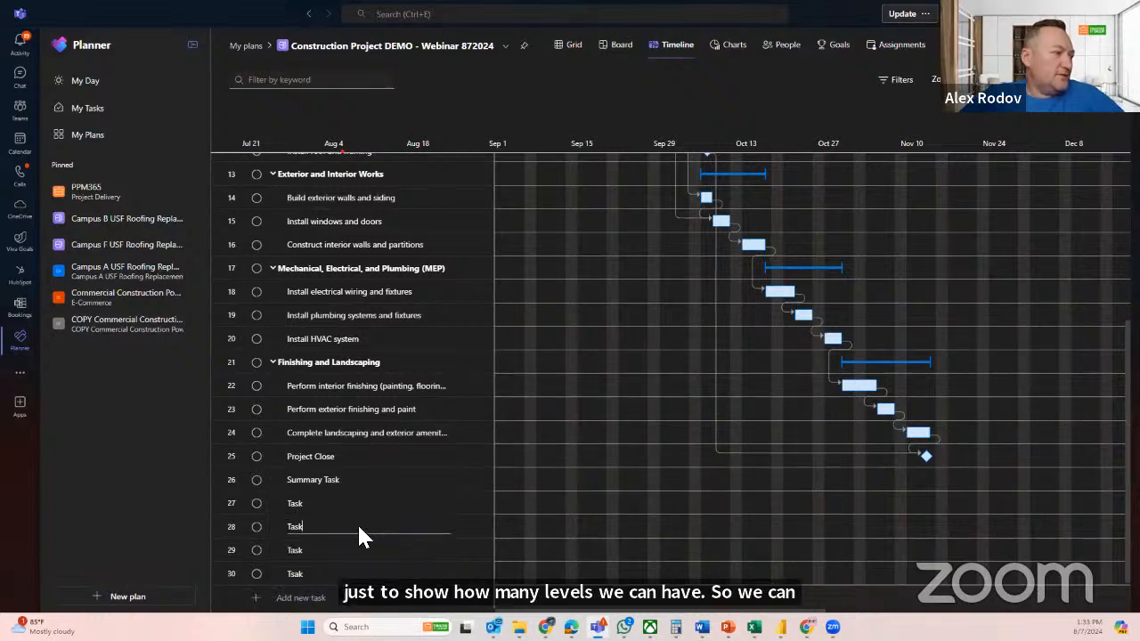
click(437, 550)
click(402, 526)
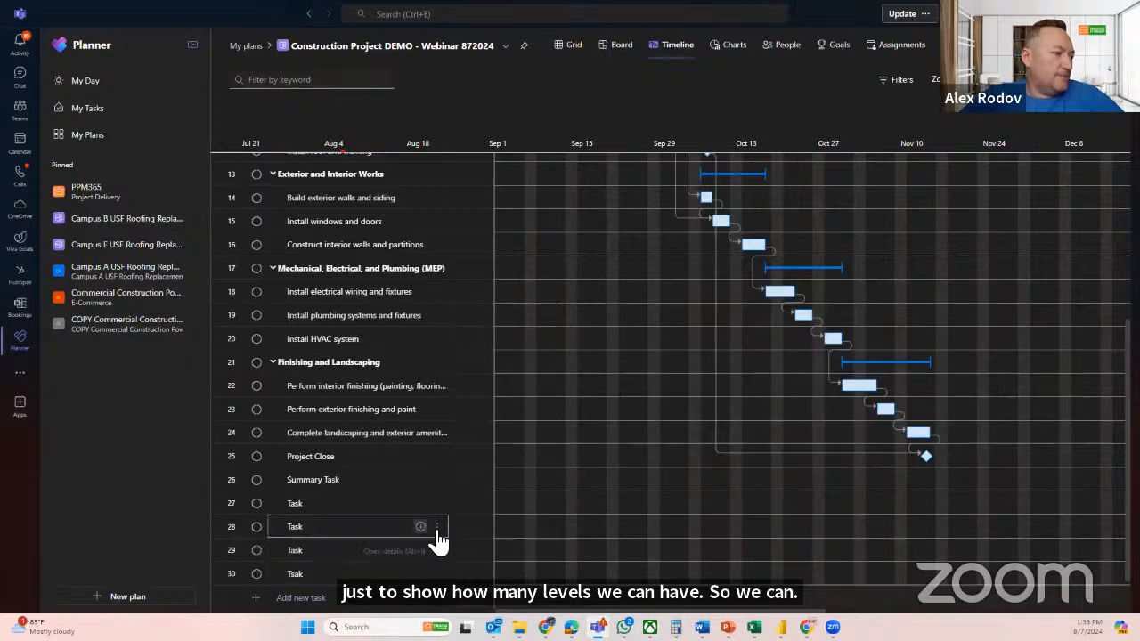
click(436, 527)
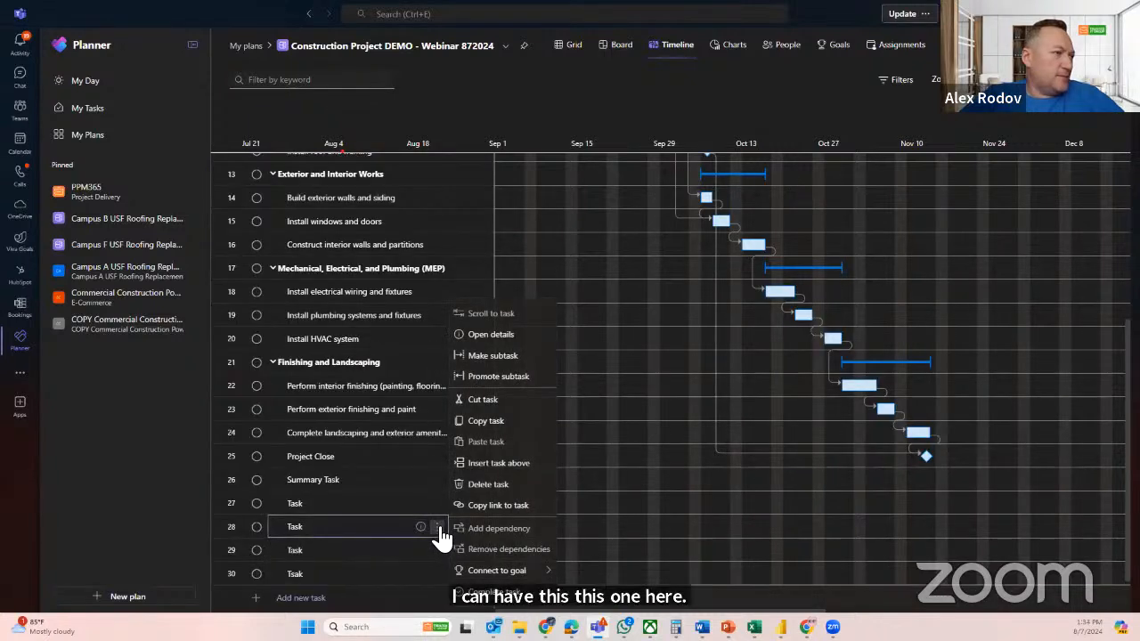
click(494, 355)
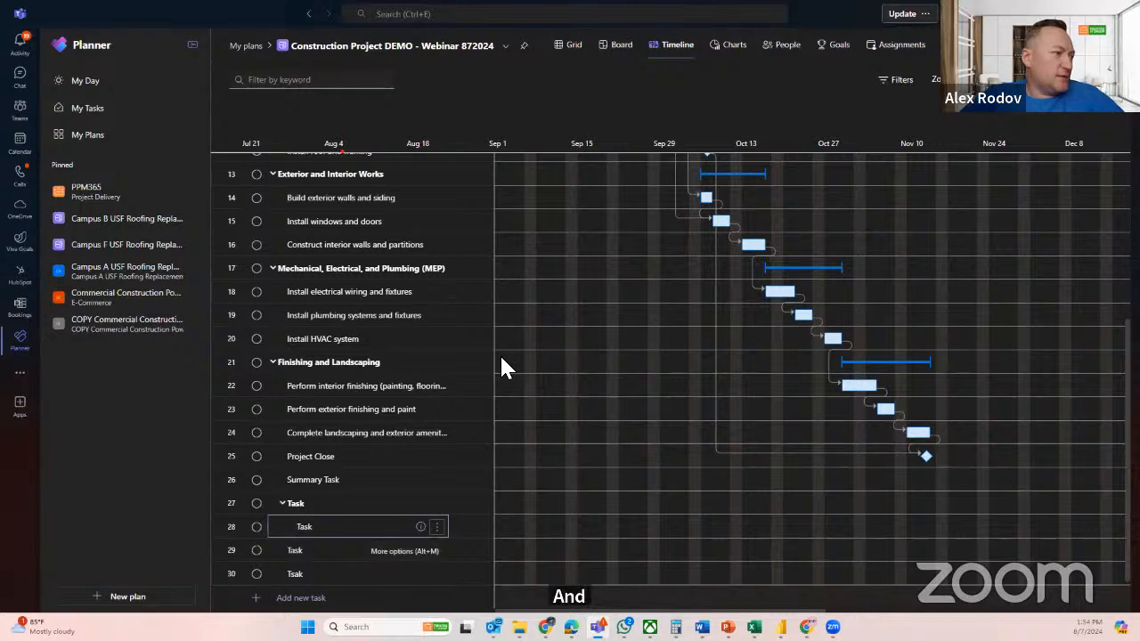
Indent the third Task, in row 29, by two levels to make it a subtask of the Task in row 28
click(300, 547)
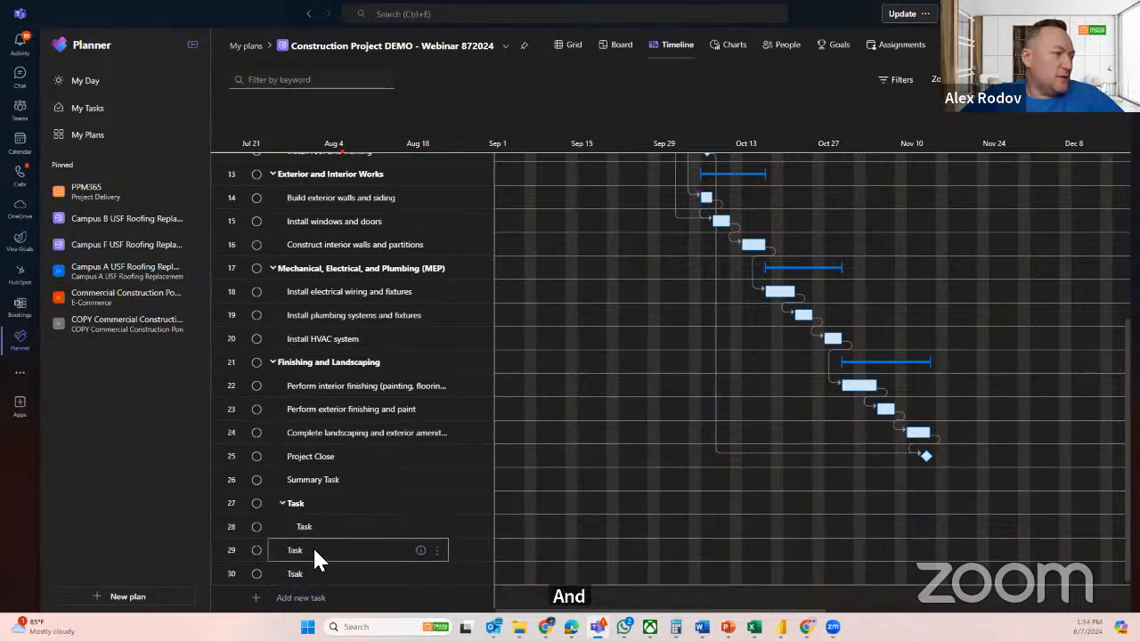
click(437, 551)
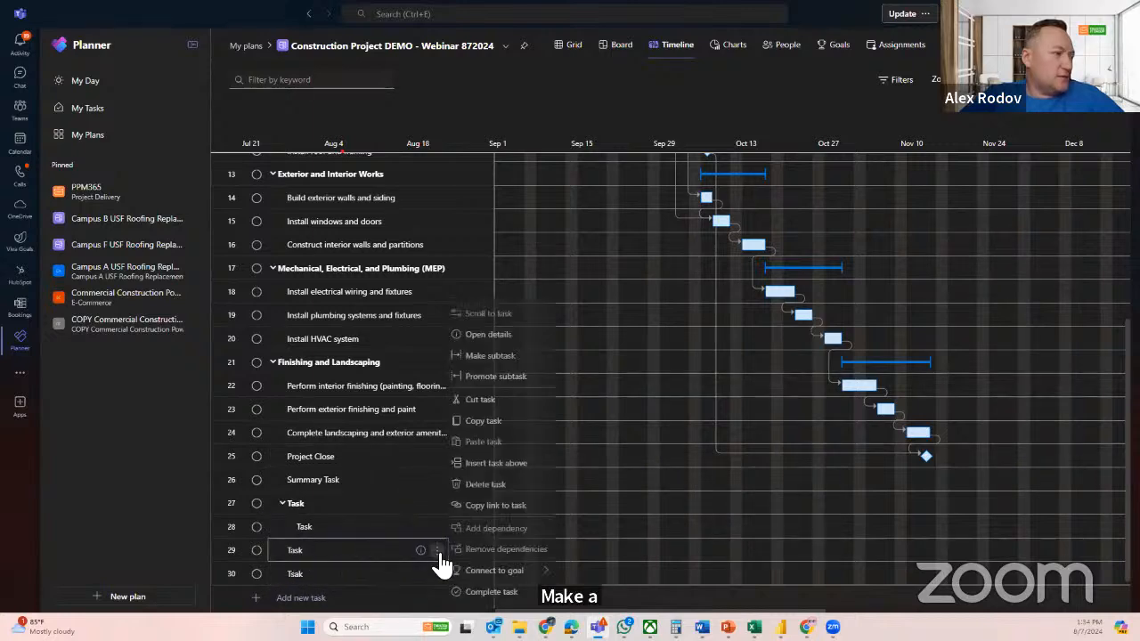
click(492, 355)
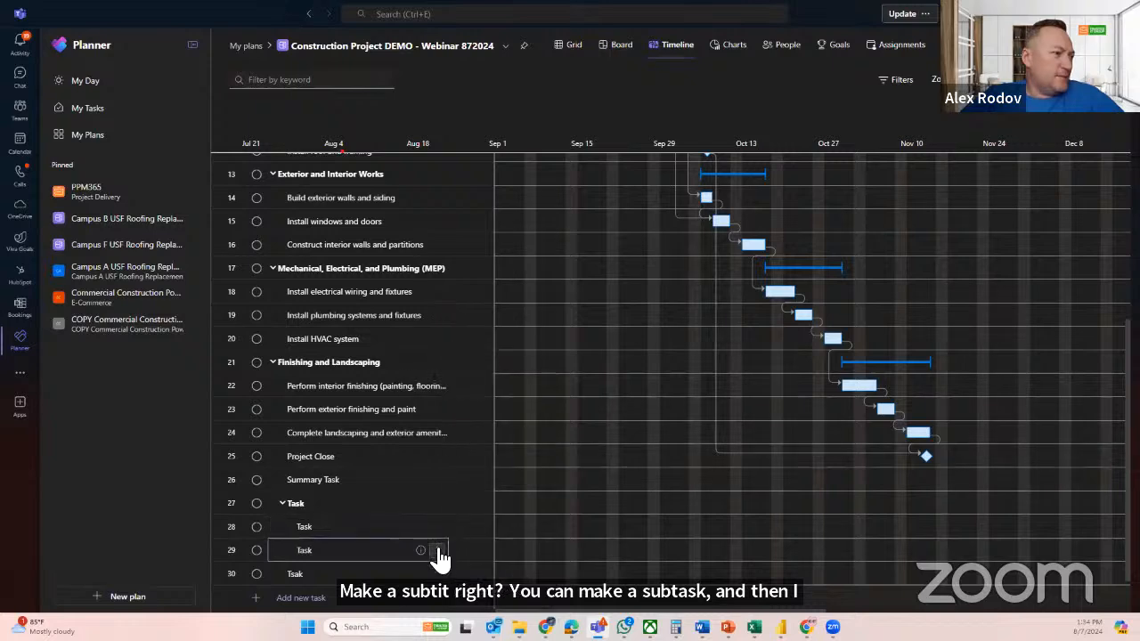
click(436, 550)
click(497, 355)
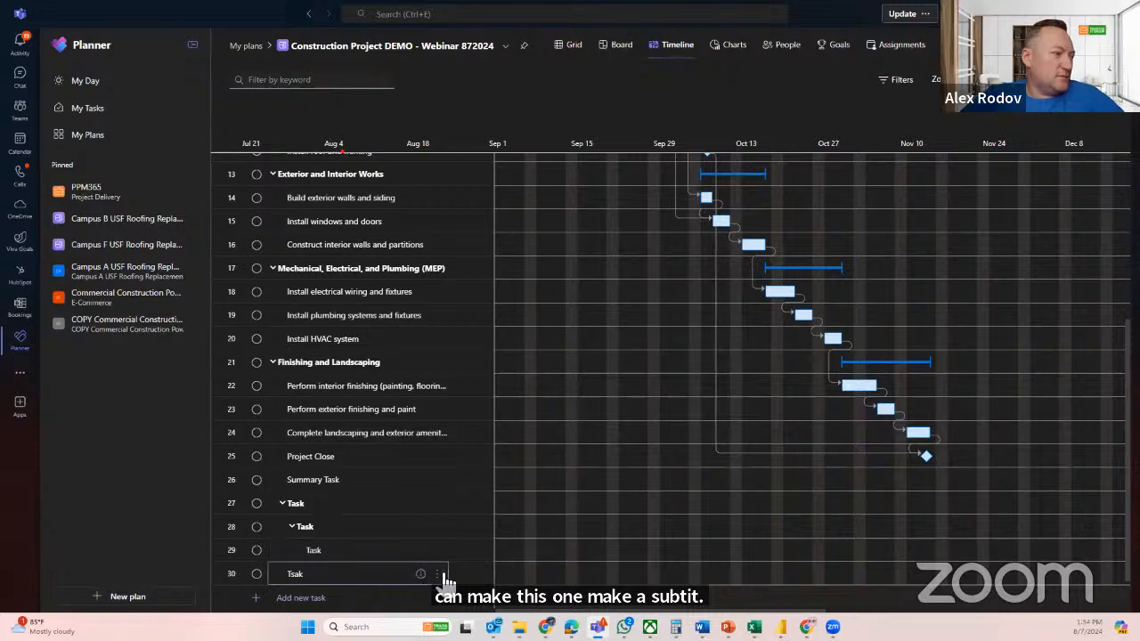
Indent Tsak by three levels to nest it under the Task in row 29, and collapse and re-expand that parent
click(437, 574)
click(484, 357)
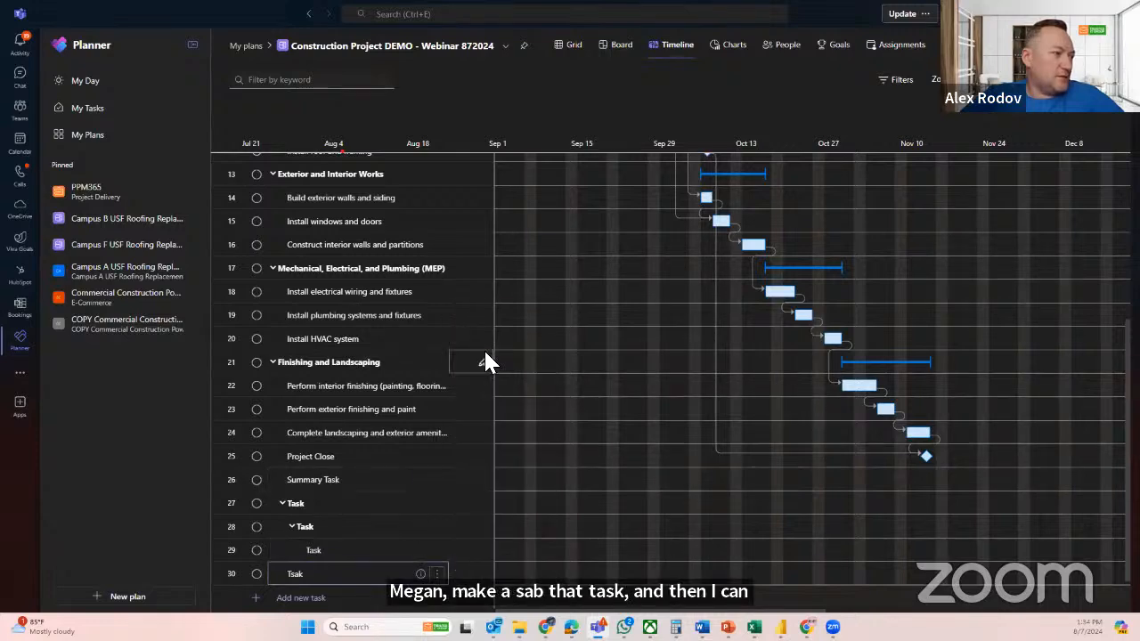
click(436, 577)
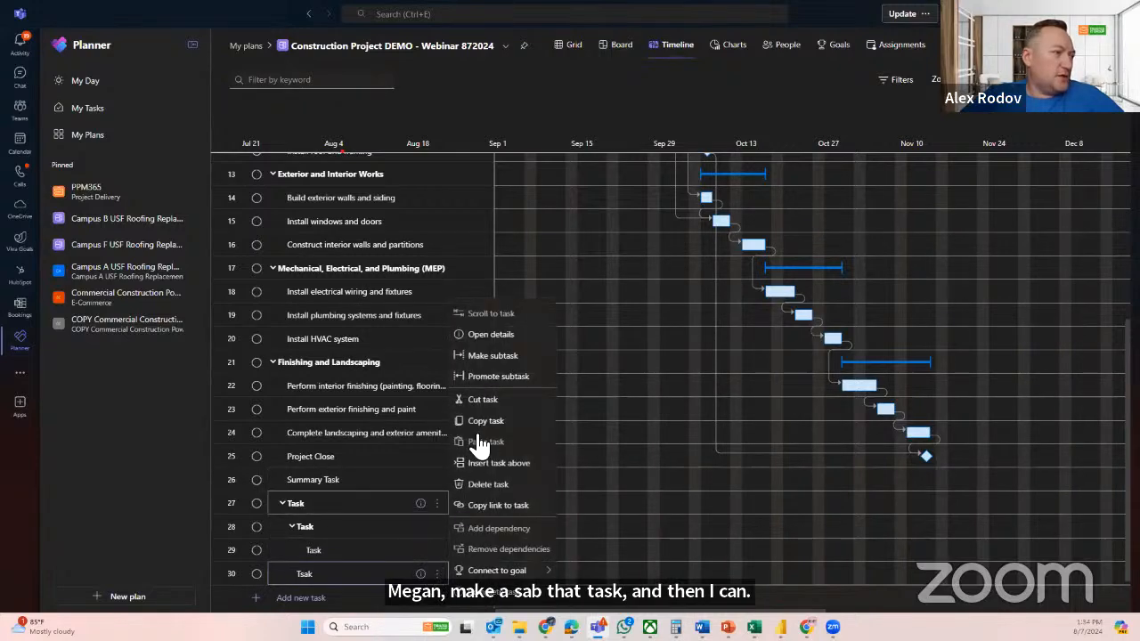
click(497, 359)
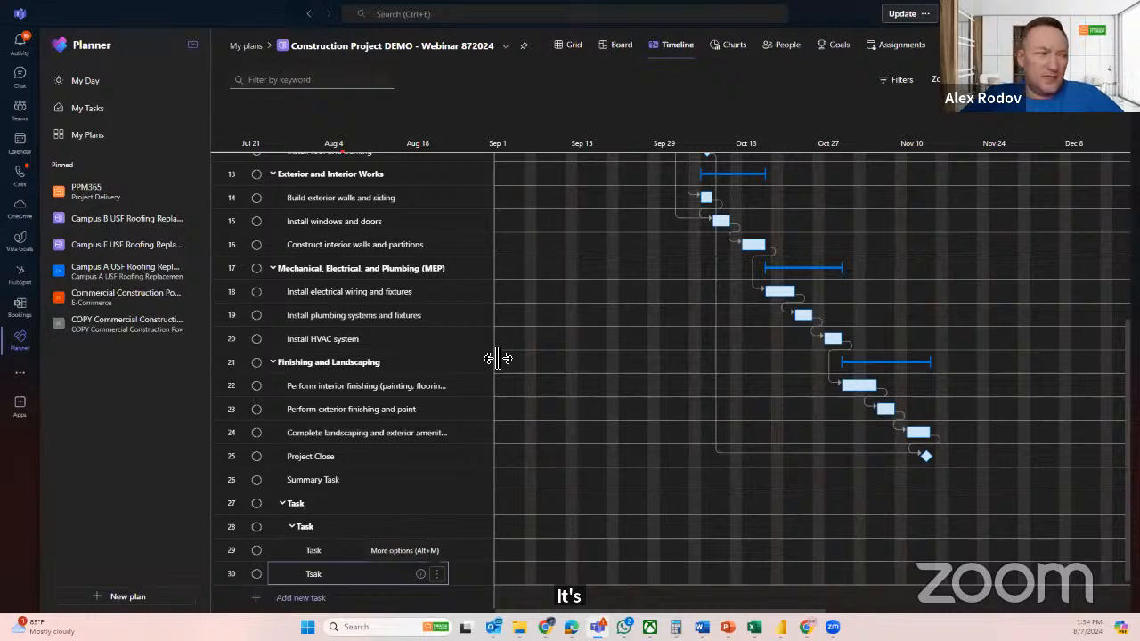
click(437, 575)
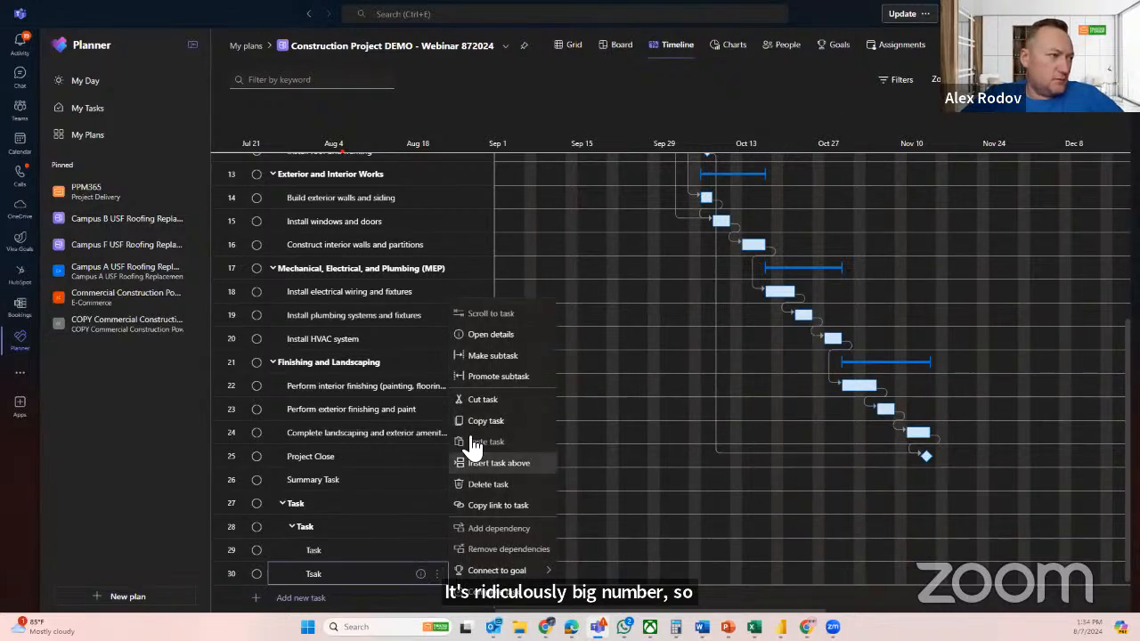
click(481, 365)
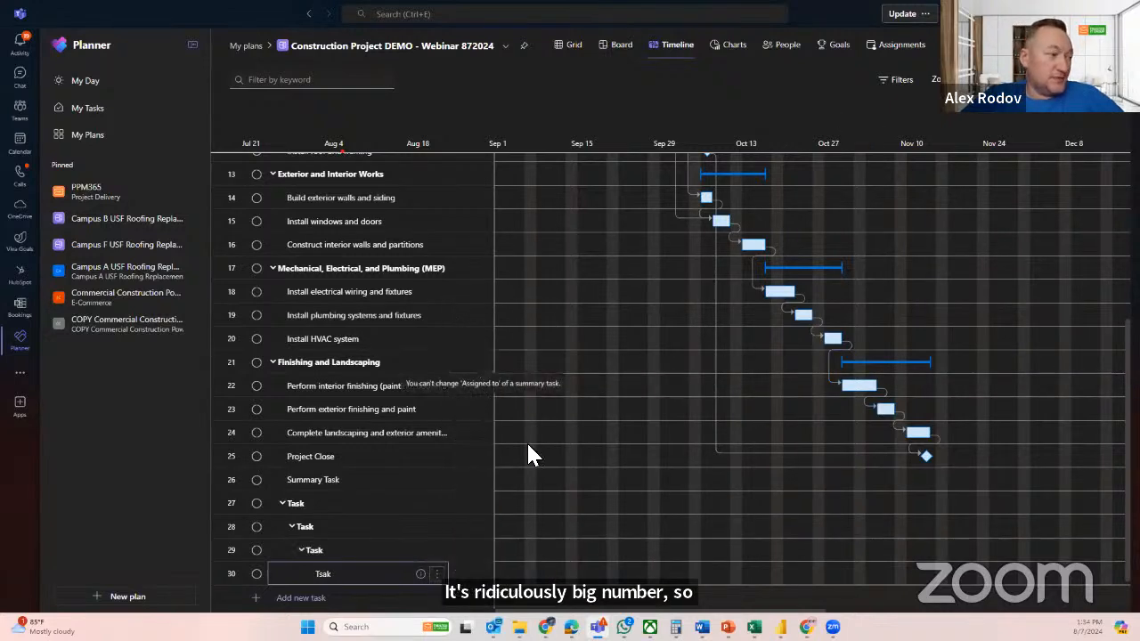
click(300, 547)
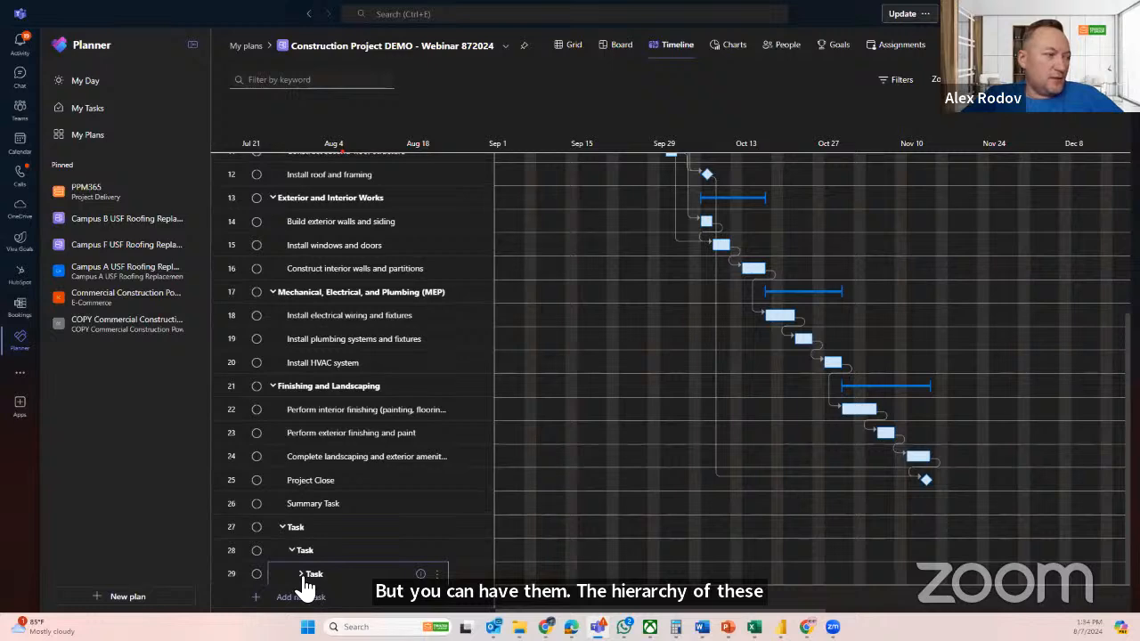
click(302, 574)
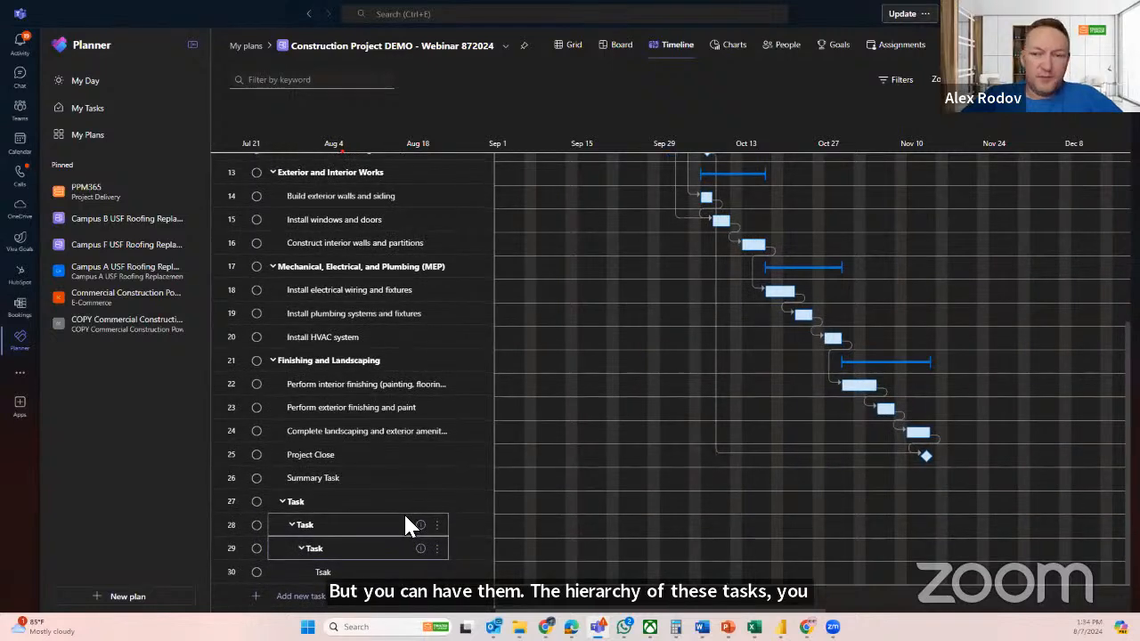
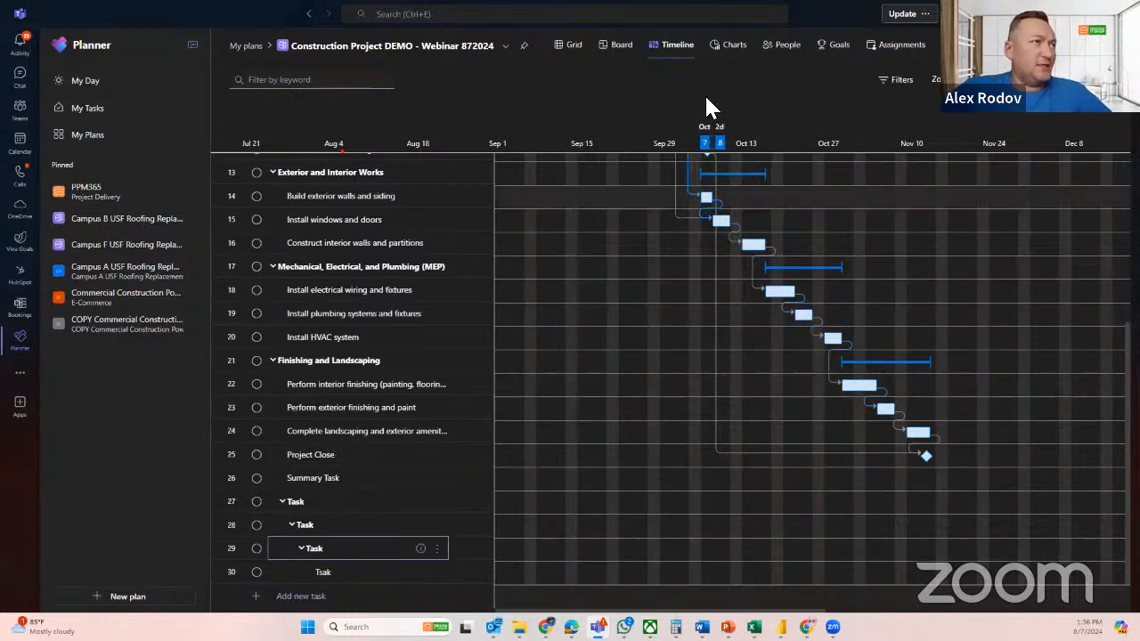
Review the construction plan's status and bucket charts and its timeline, and return to the task grid
click(727, 49)
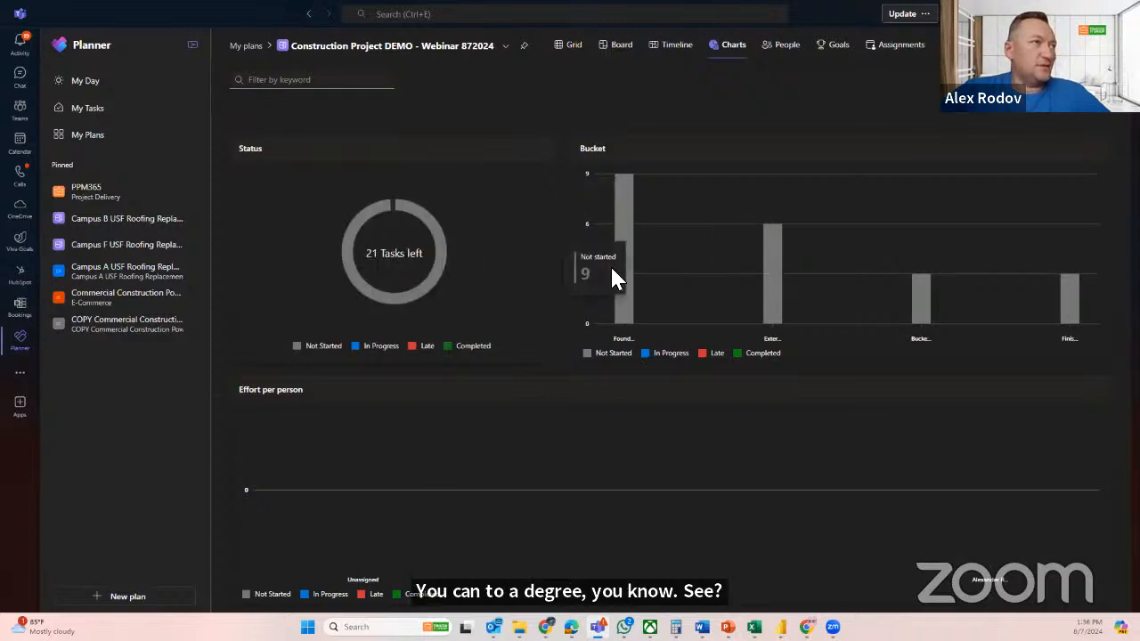
click(675, 46)
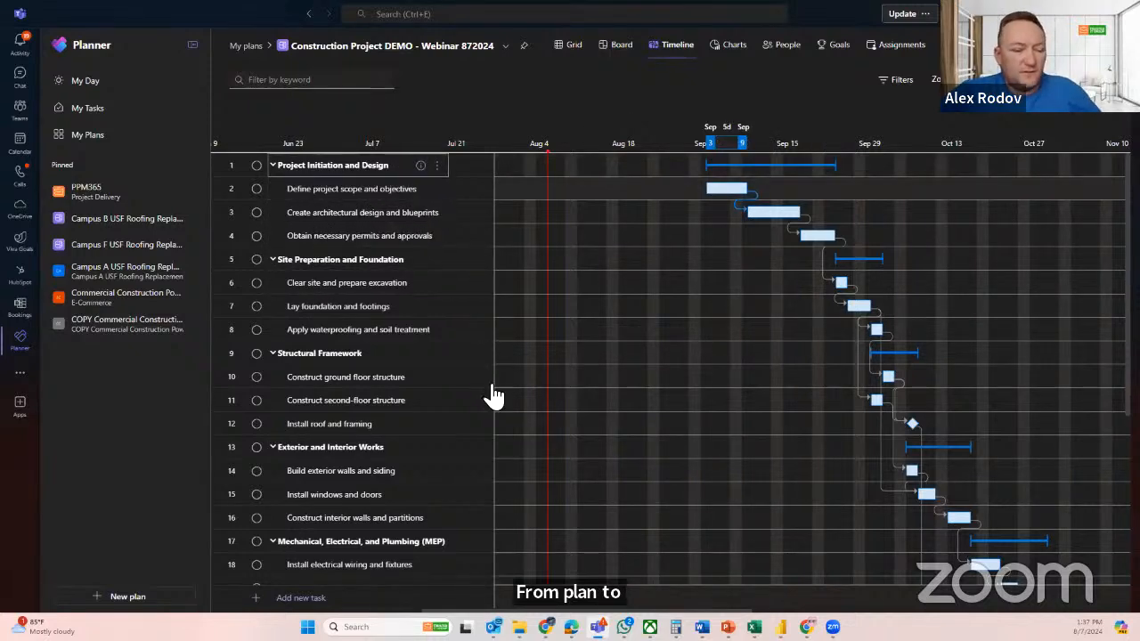
click(566, 45)
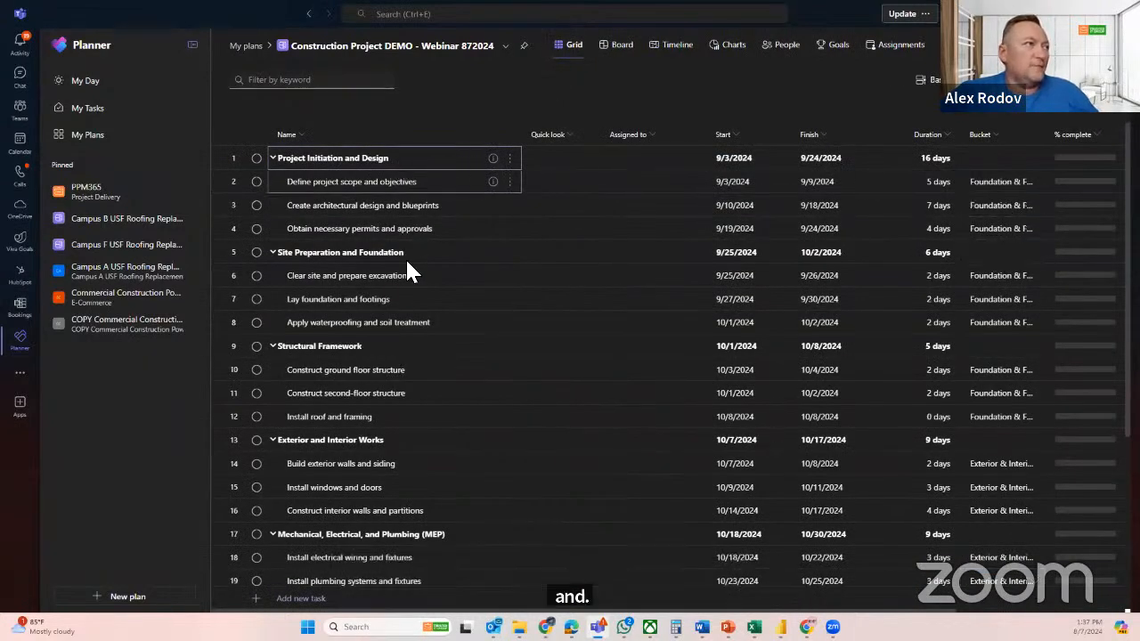
Copy the Name through Finish columns of the task grid, from Project Initiation and Design to Finishing and Landscaping
shift+click(415, 370)
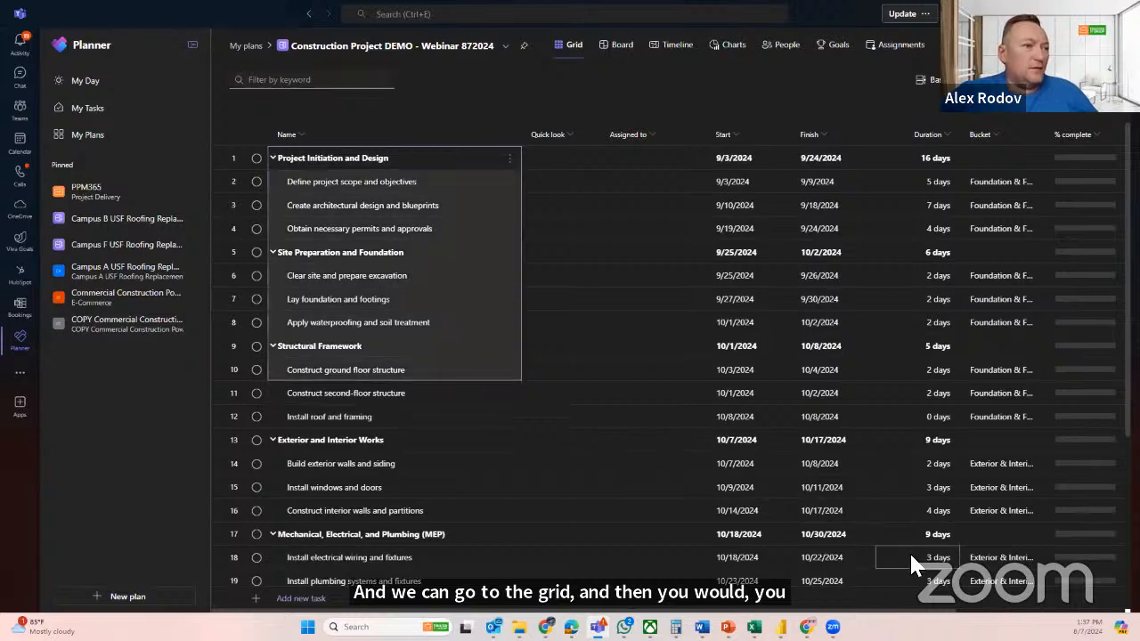
click(988, 590)
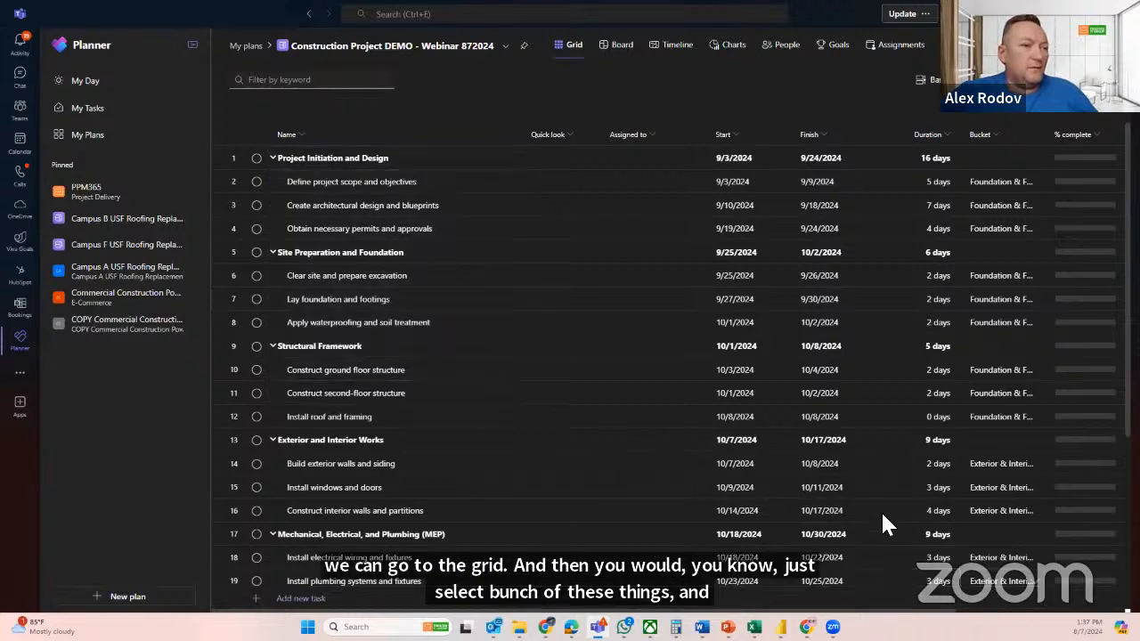
drag(401, 157, 820, 496)
key(ctrl+c)
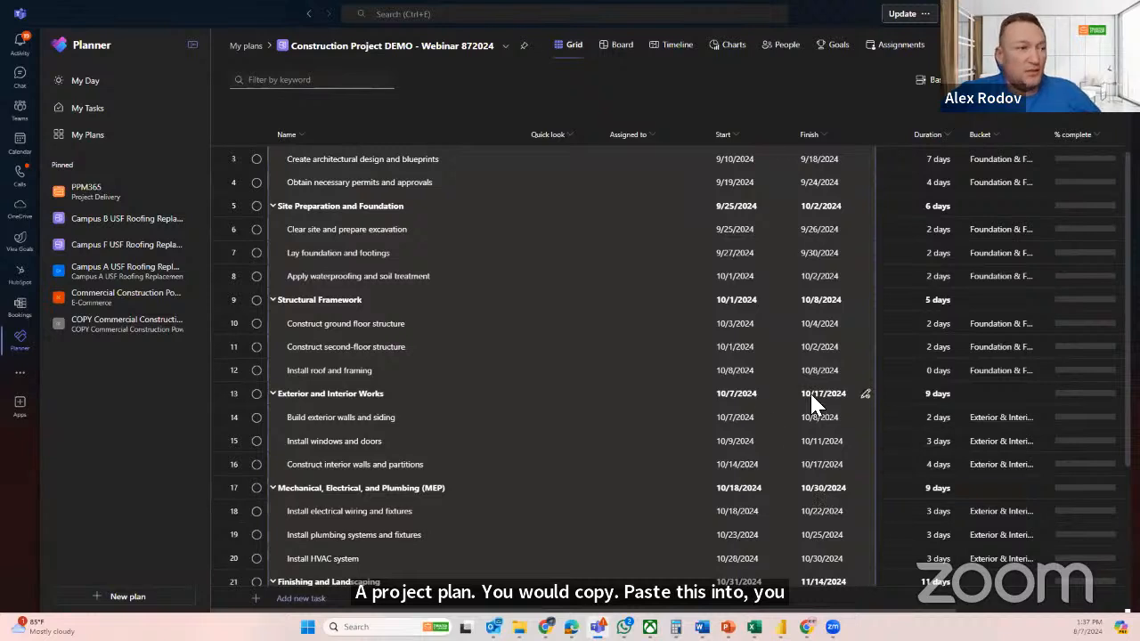
Search Windows for proj and launch the Project desktop app
click(381, 627)
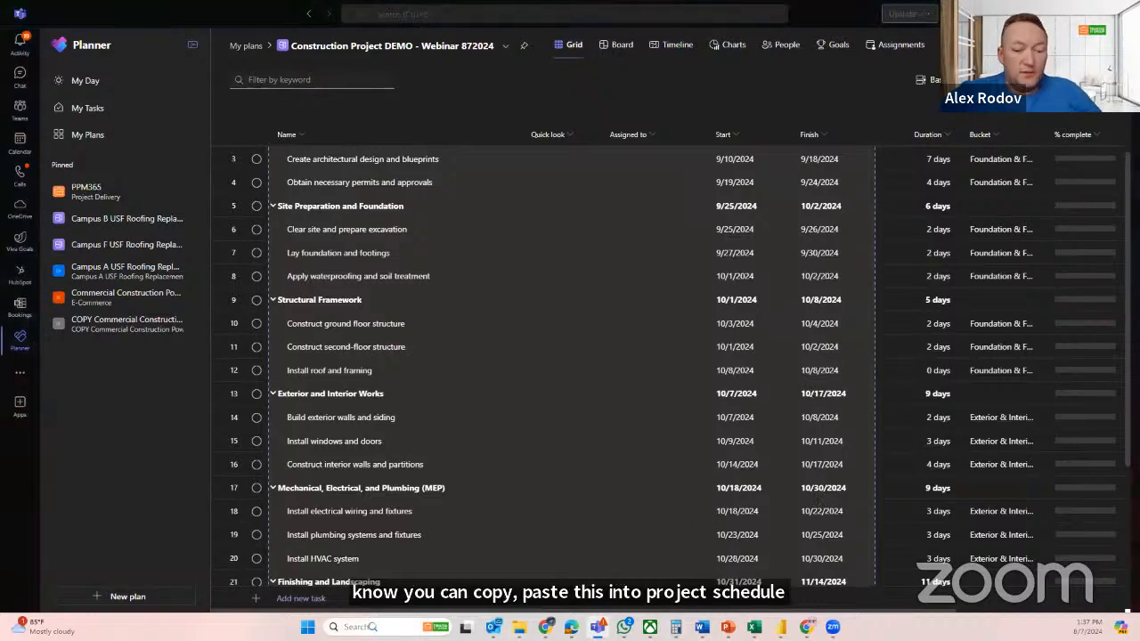
text(proj)
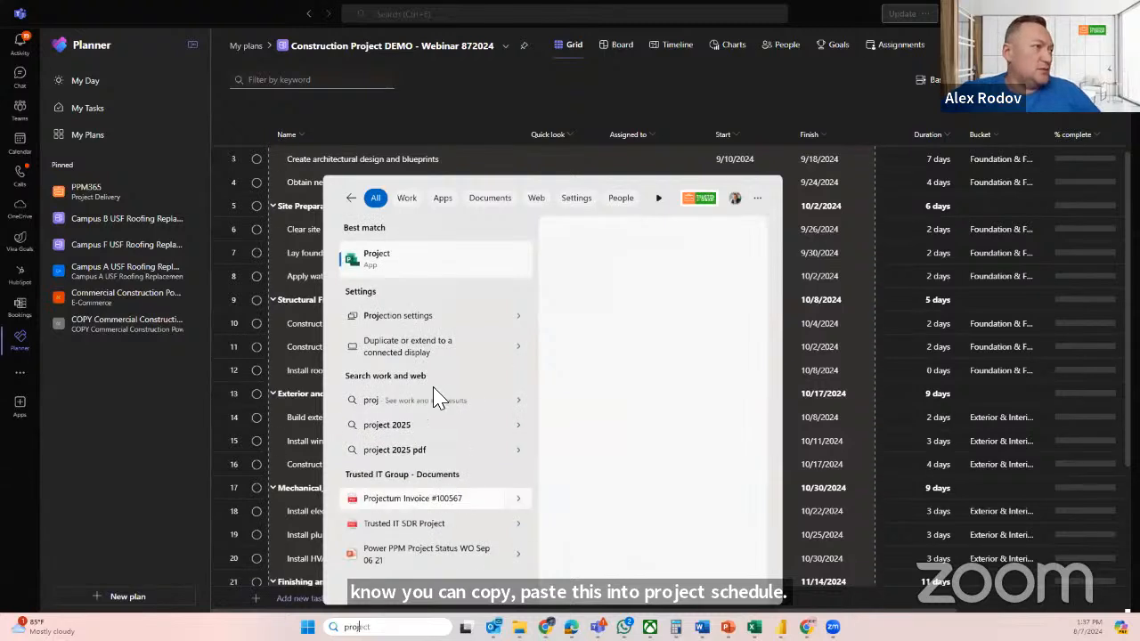
click(436, 260)
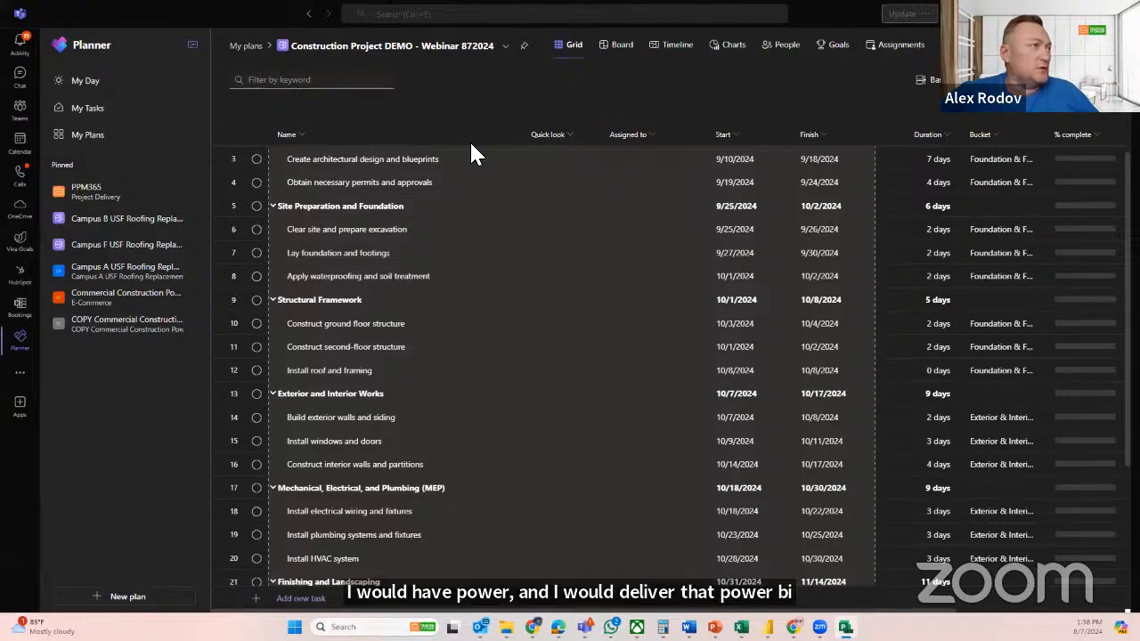
In the blank Project Professional schedule, widen the task table to expose its columns and place Duration after Finish
key(alt+Tab)
drag(101, 258, 885, 298)
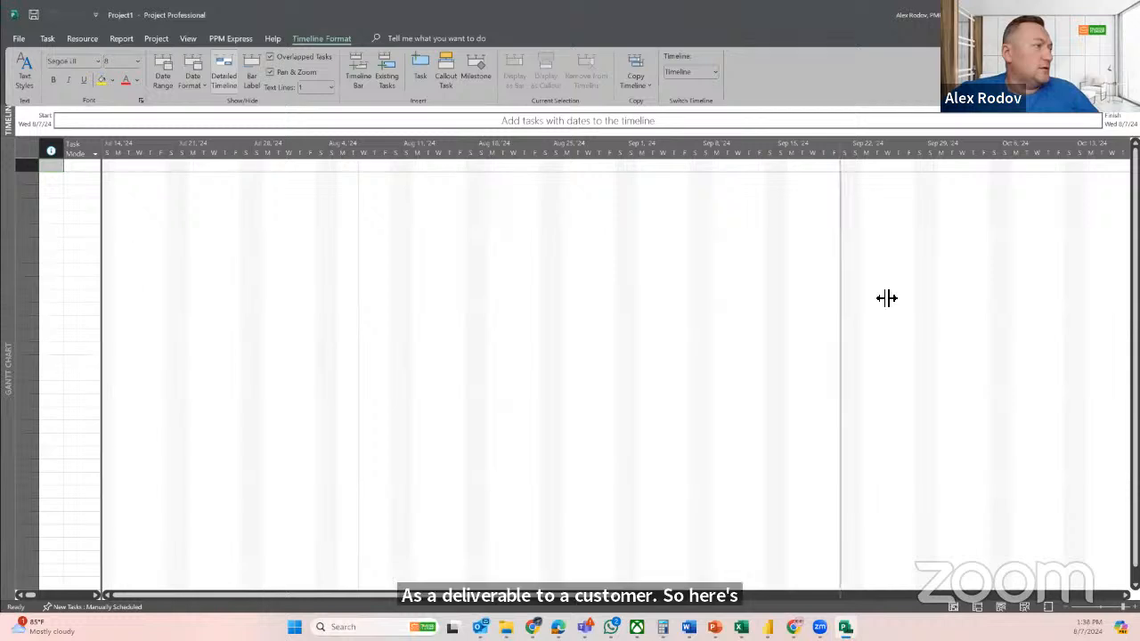
click(159, 168)
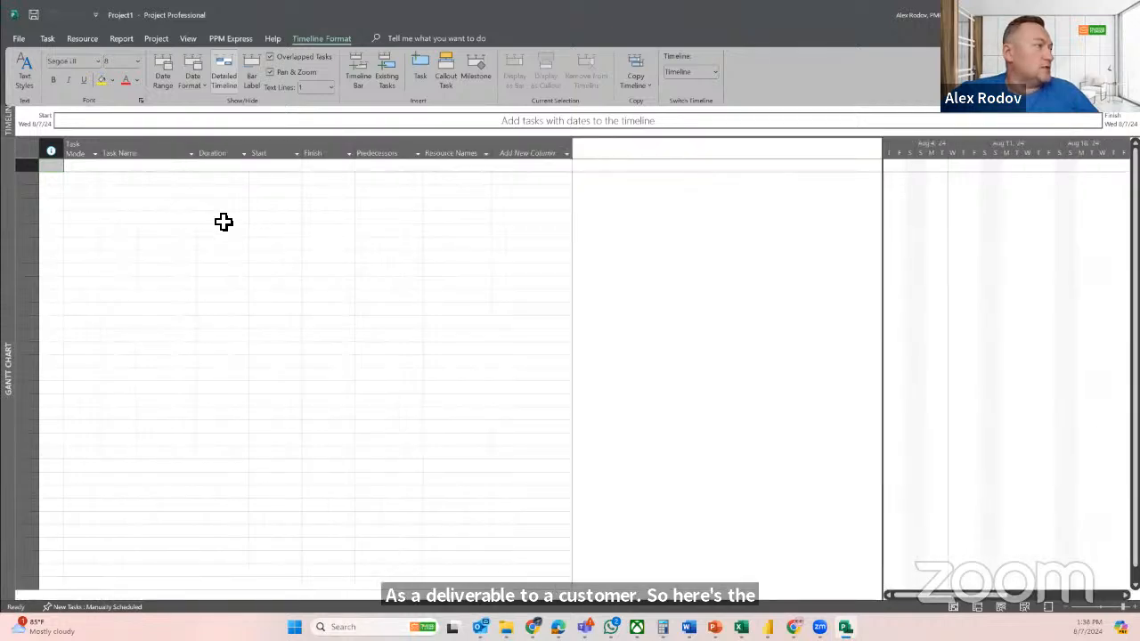
click(221, 157)
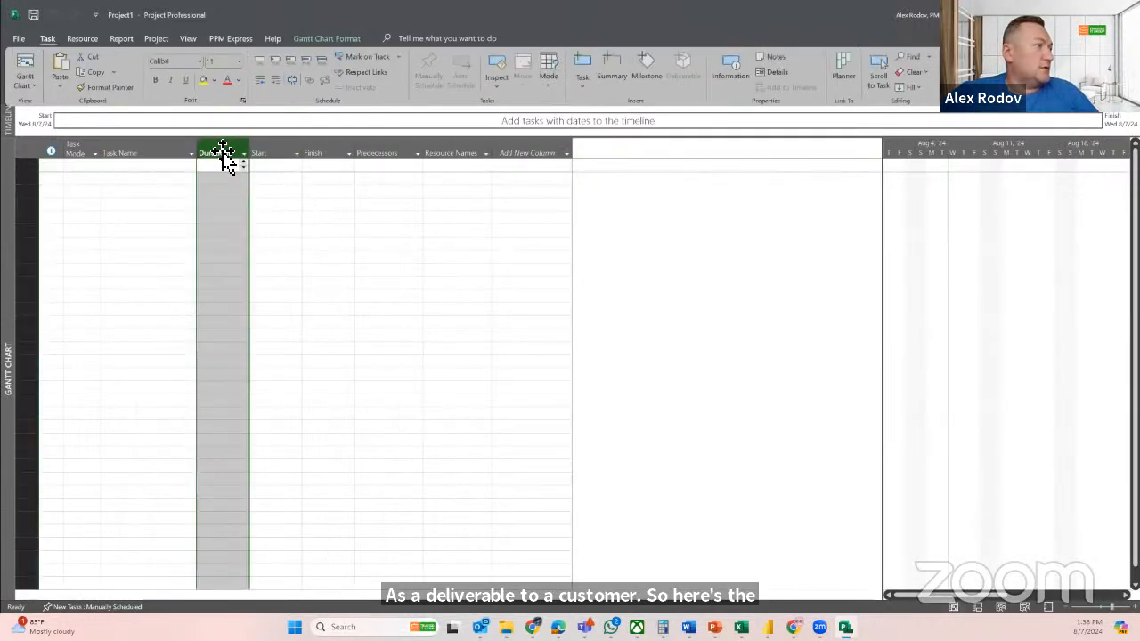
drag(327, 169, 330, 207)
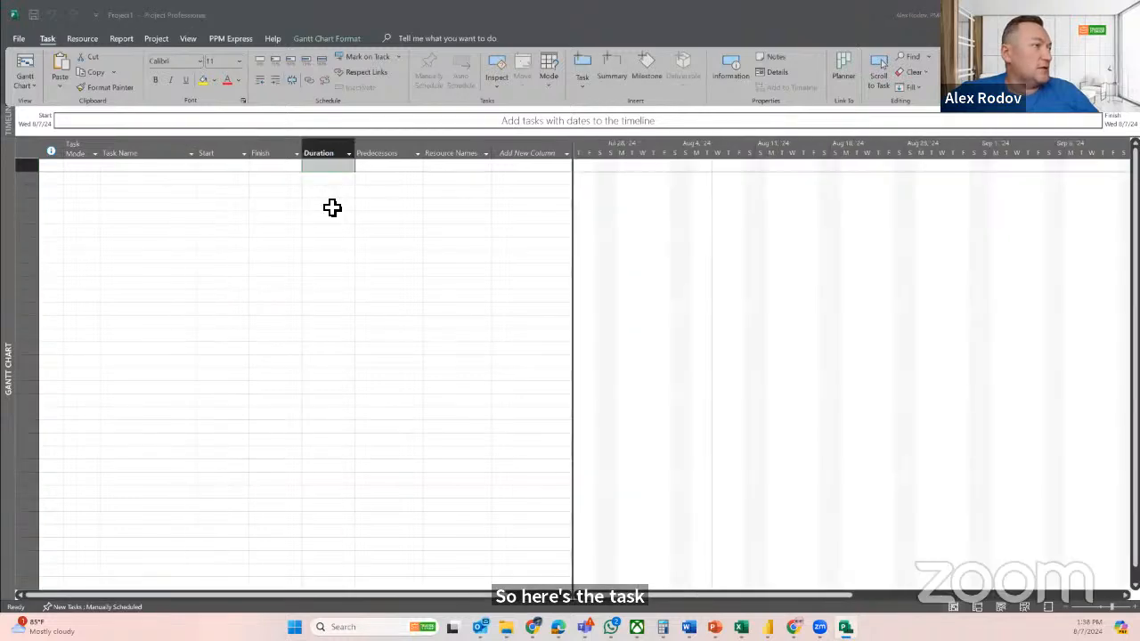
Compare the column order of the Project task table with the Planner grid
key(alt+Tab)
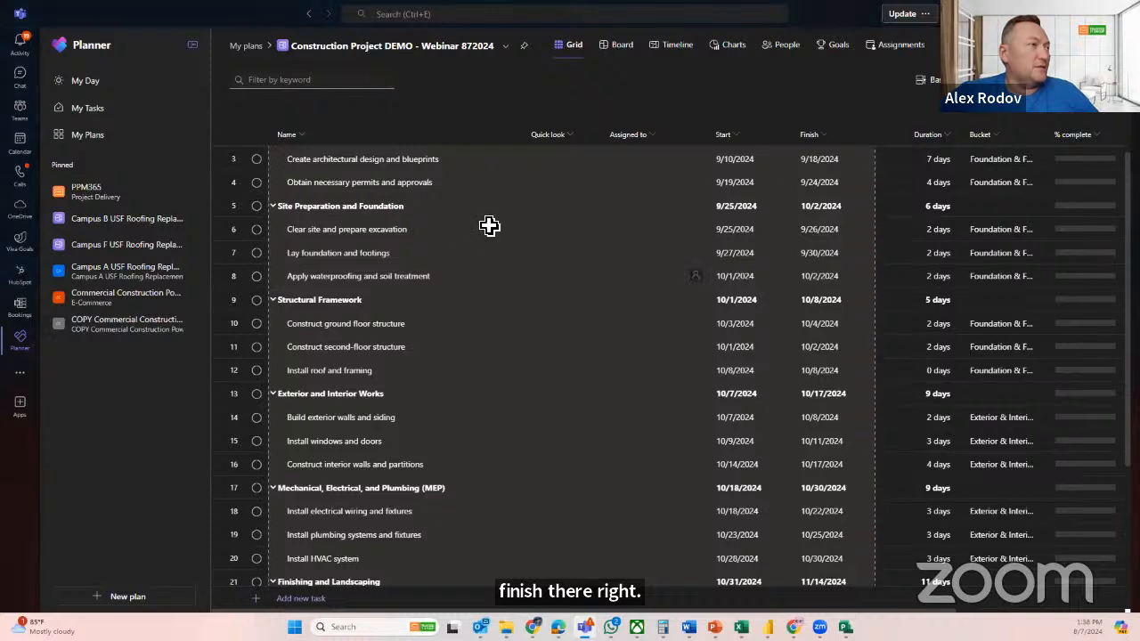
key(alt+Tab)
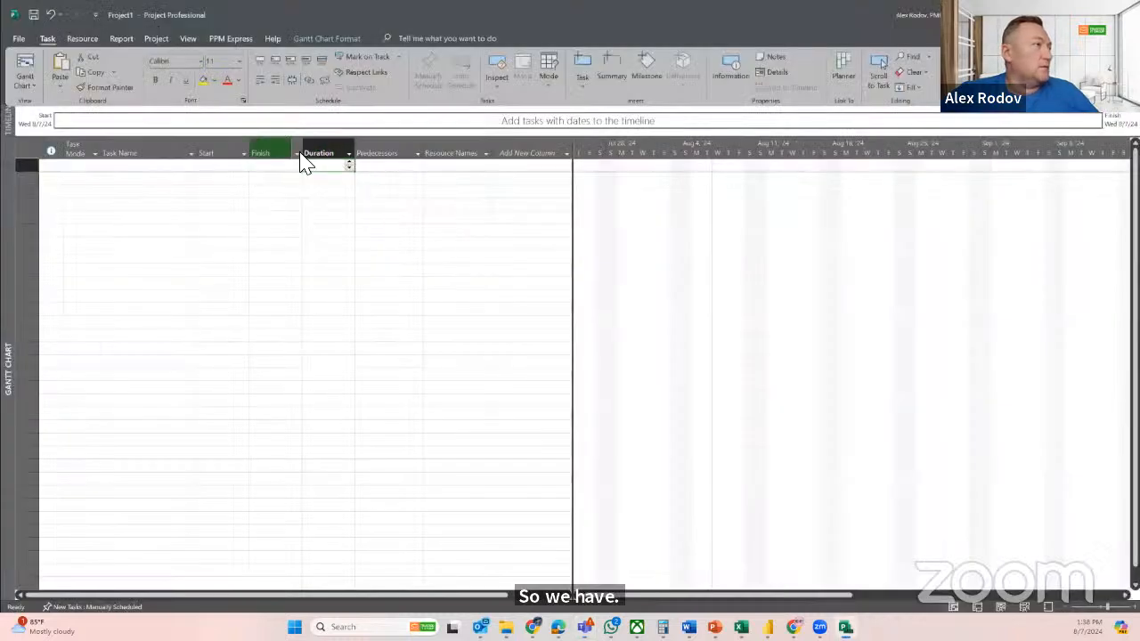
mouse_move(323, 149)
mouse_down()
mouse_move(217, 147)
mouse_move(307, 153)
mouse_up()
click(330, 185)
In Planner, copy rows 1 to 11 of the task grid, from the Name column through the Duration column
key(alt+Tab)
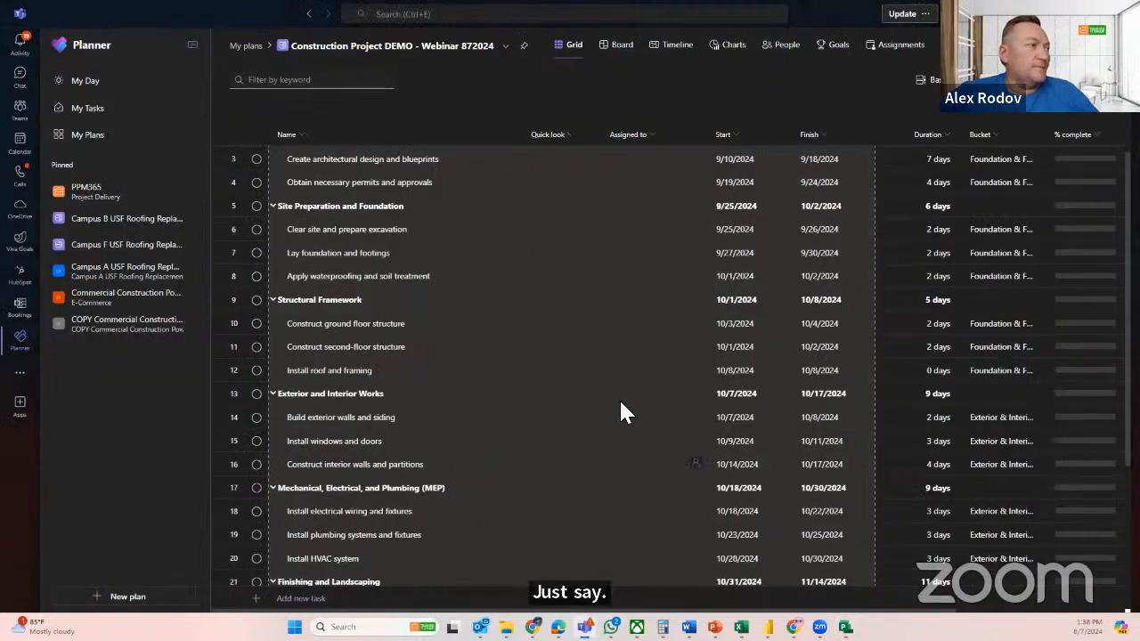
scroll(552, 293, up, 2)
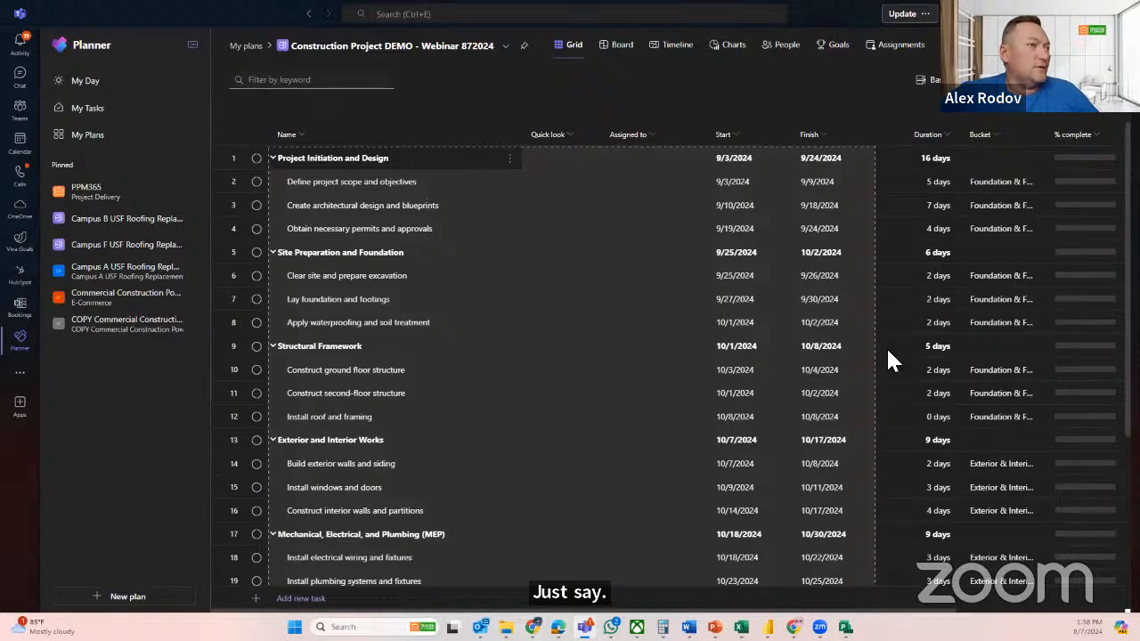
scroll(566, 213, down, 3)
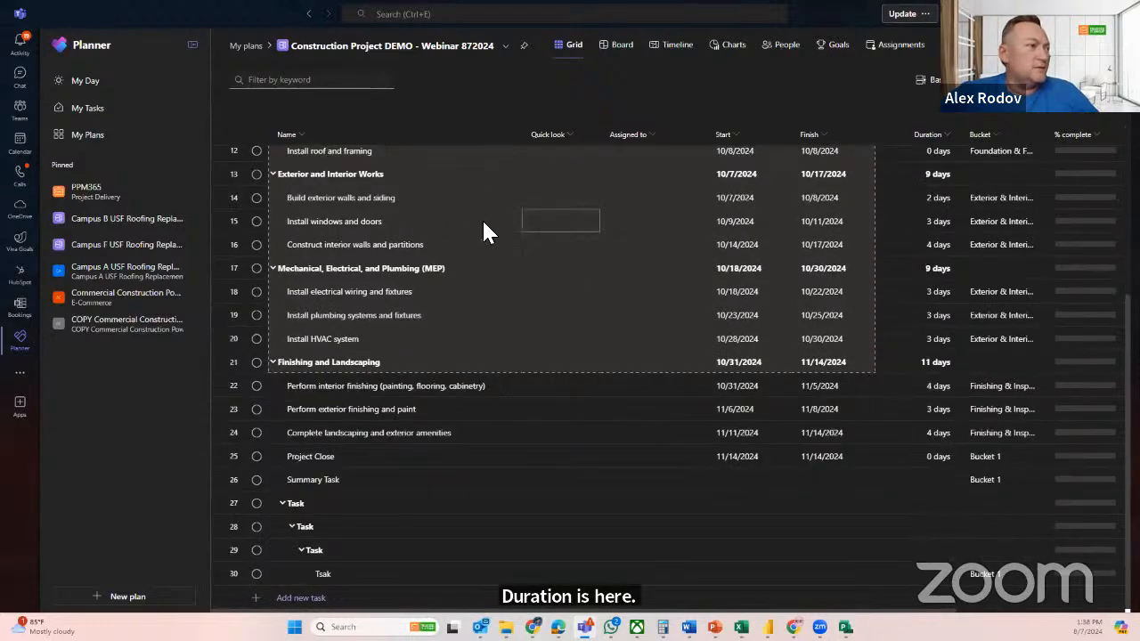
scroll(484, 232, up, 3)
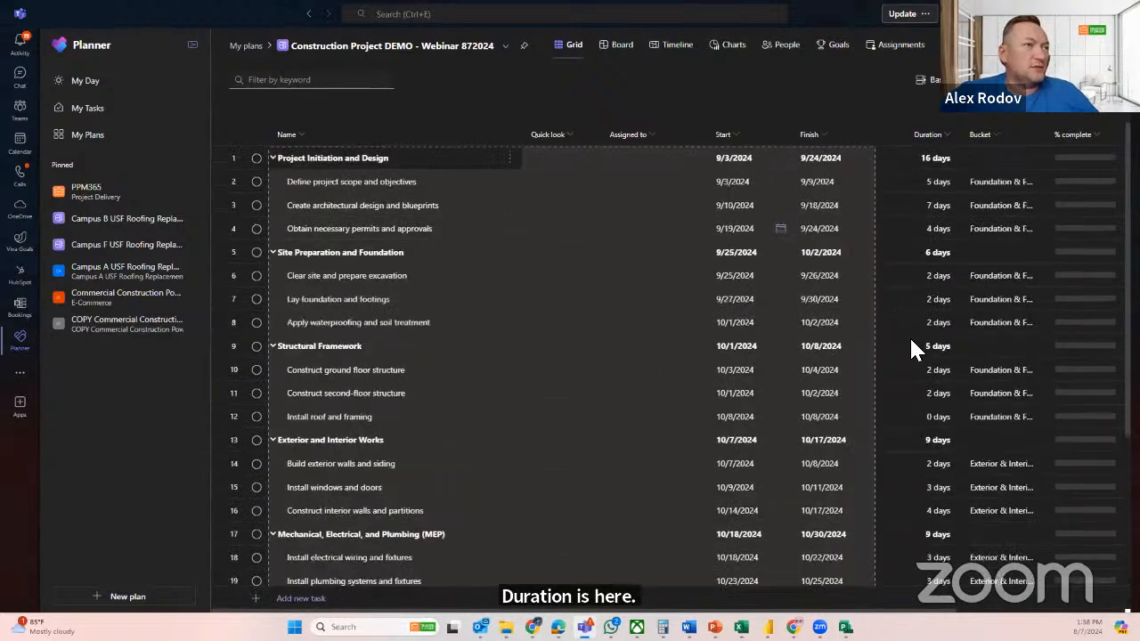
drag(910, 159, 939, 392)
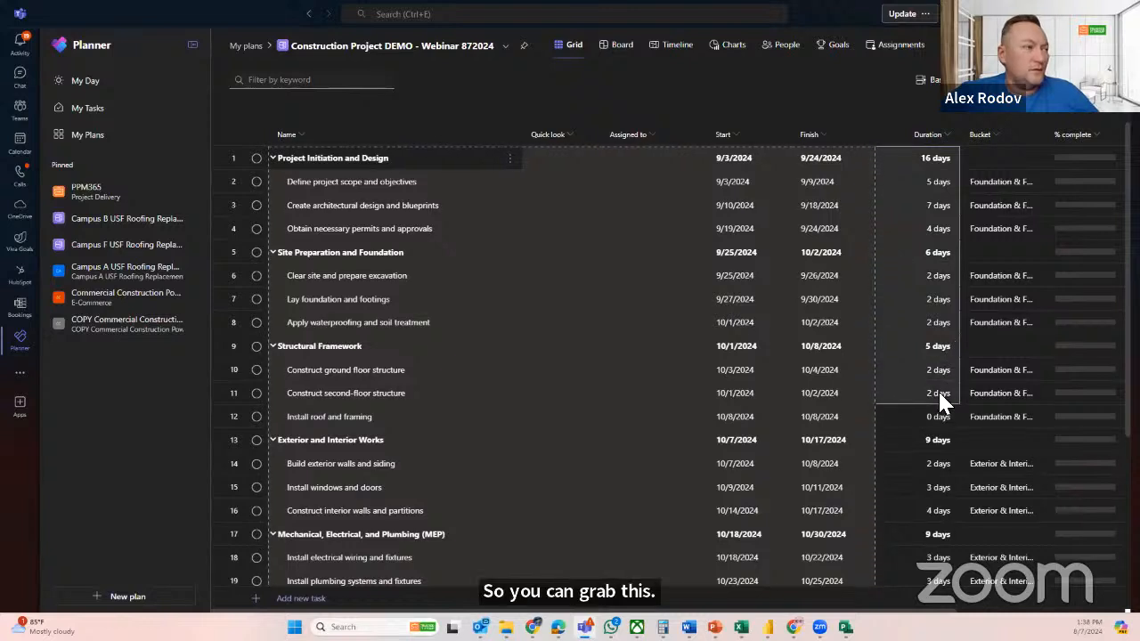
key(ctrl+c)
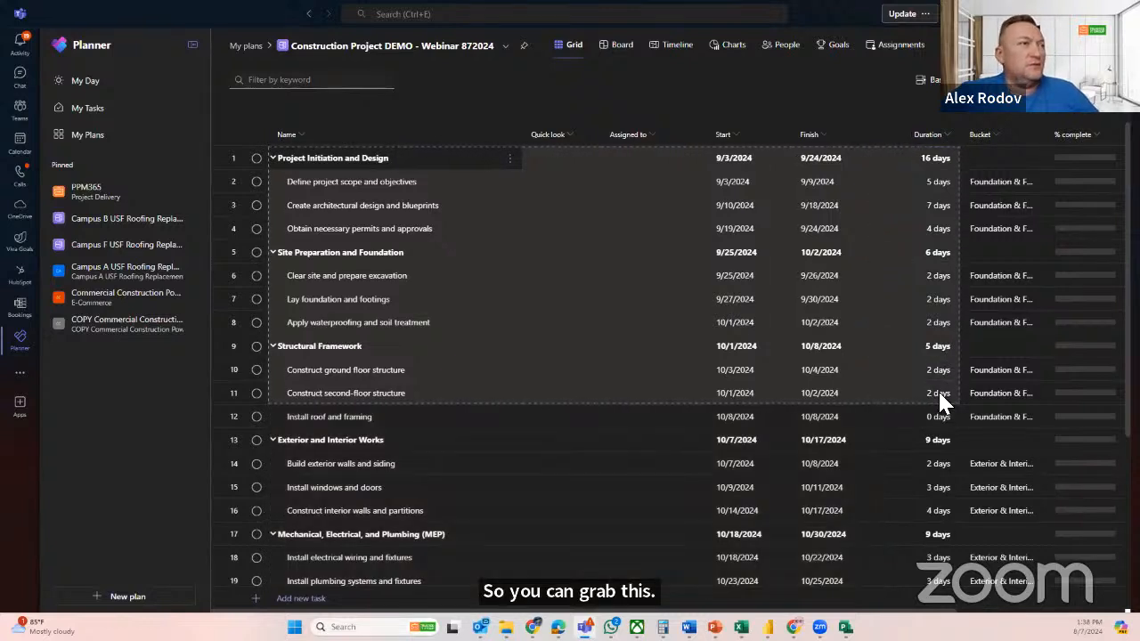
Back in Project, insert % Complete and % Work Complete as filler columns between Task Name and Start
key(alt+Tab)
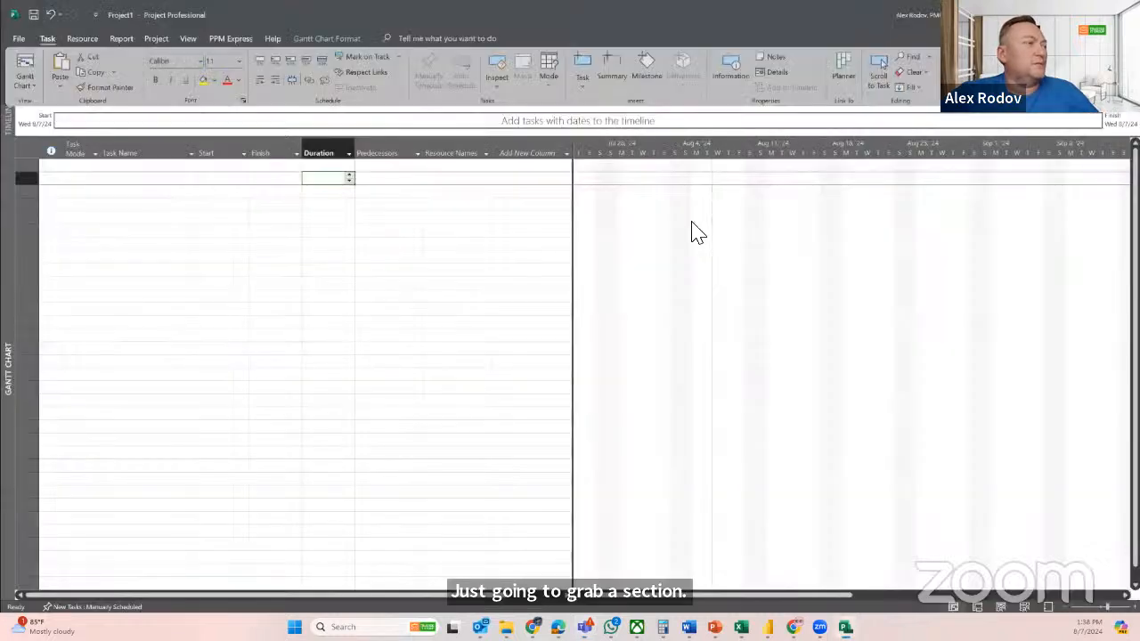
click(213, 153)
right_click(214, 154)
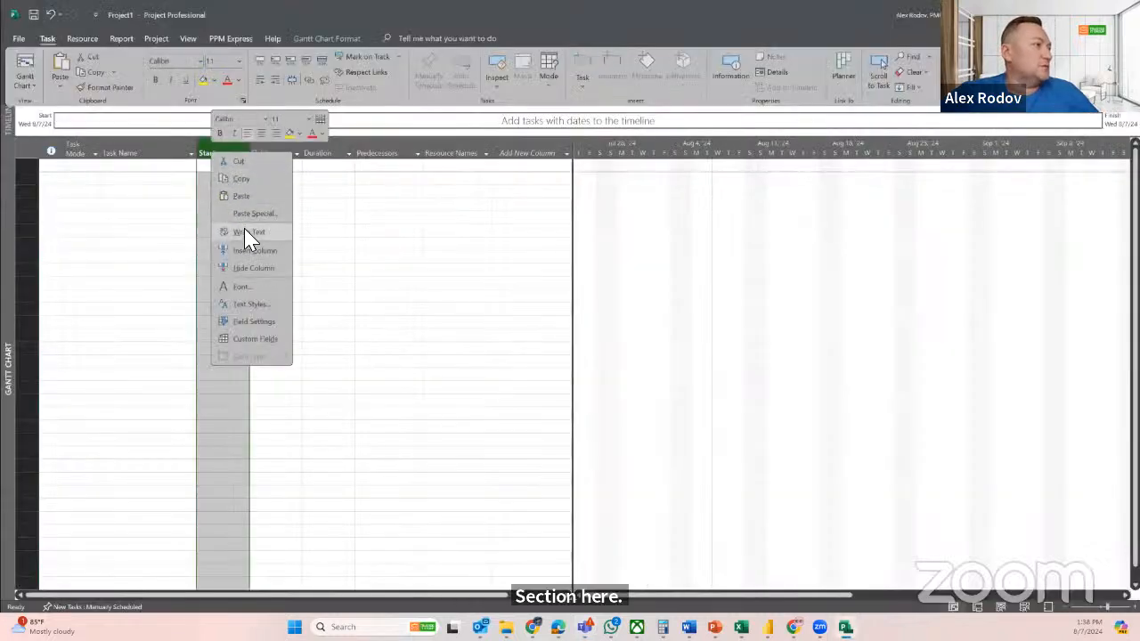
click(249, 251)
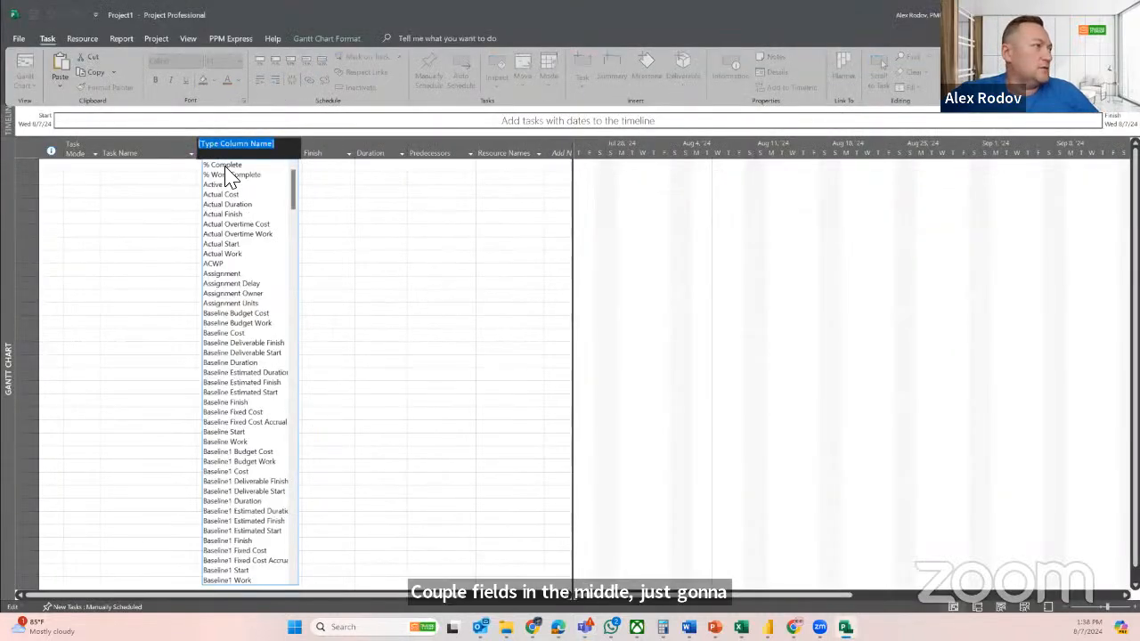
click(228, 176)
click(226, 153)
right_click(226, 153)
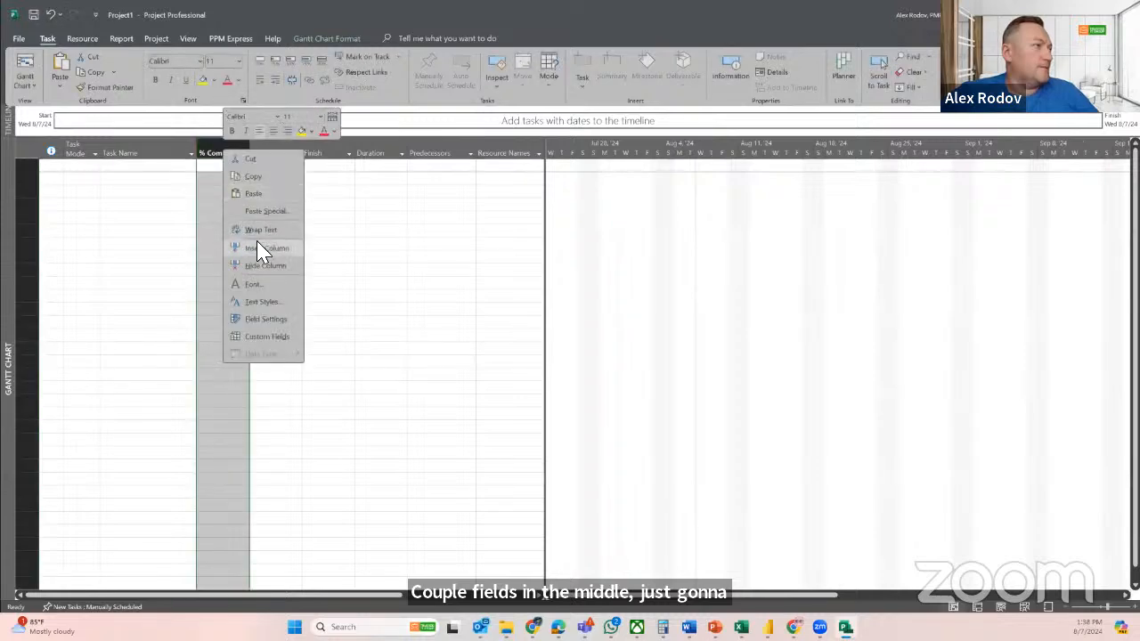
click(264, 249)
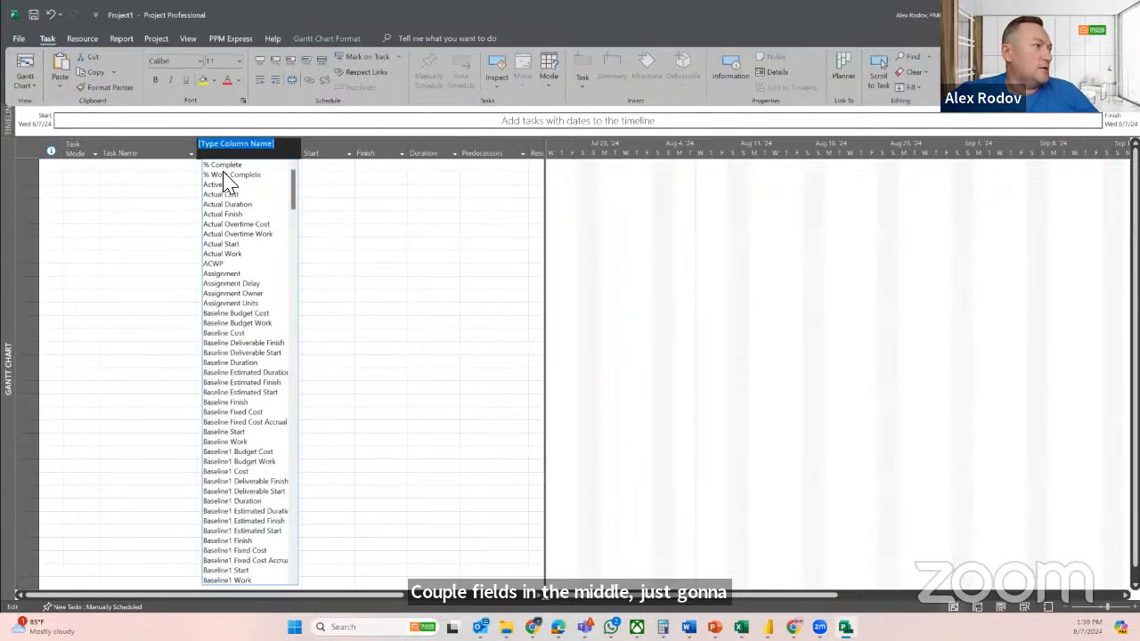
click(224, 175)
Paste the copied Planner tasks from the first Task Name cell and widen the Task Name column to fit the names
click(158, 168)
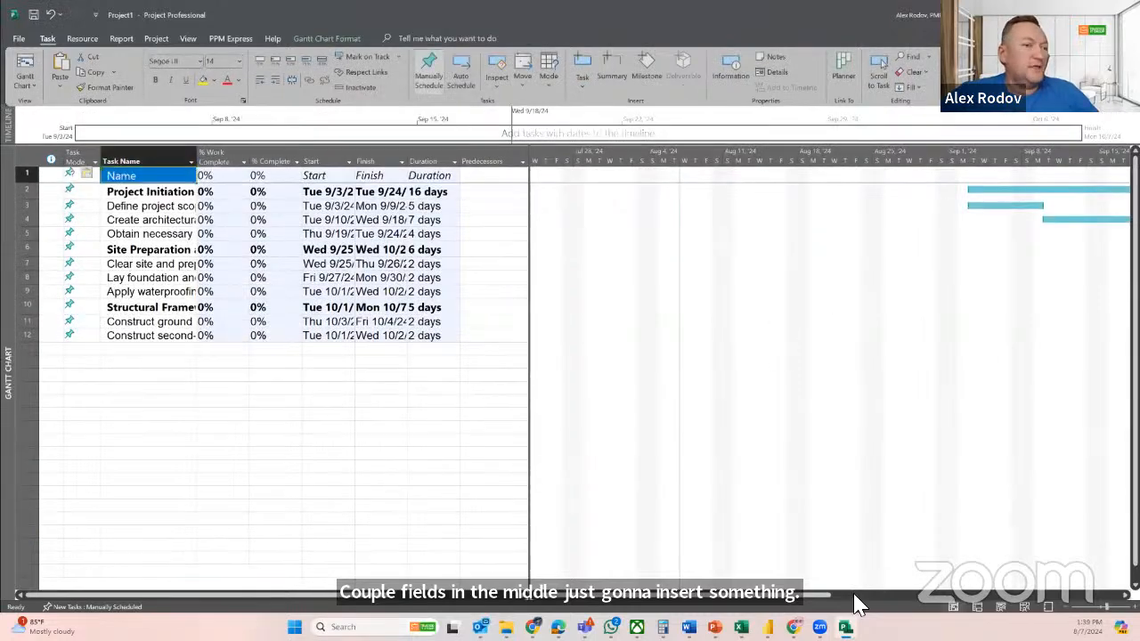
drag(802, 596, 1038, 592)
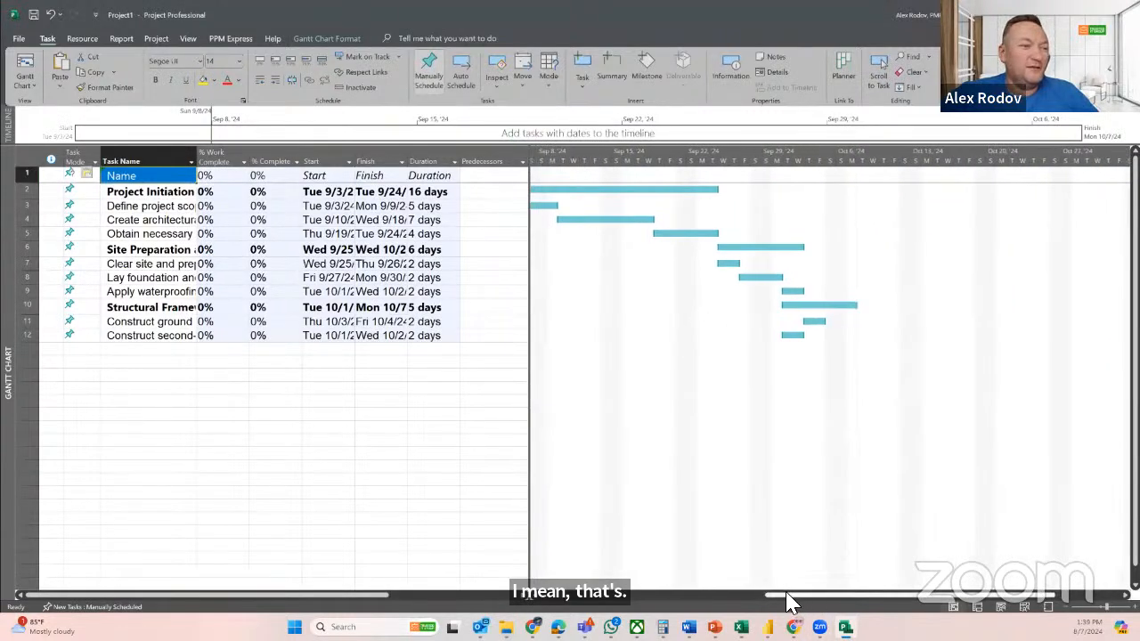
drag(783, 596, 755, 598)
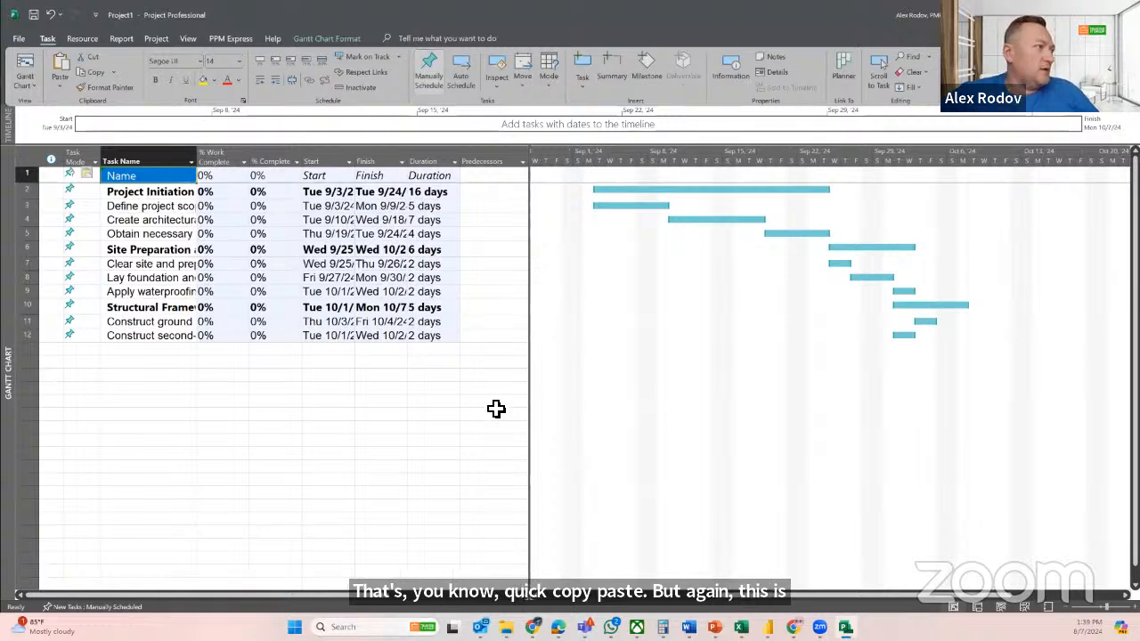
drag(198, 162, 247, 162)
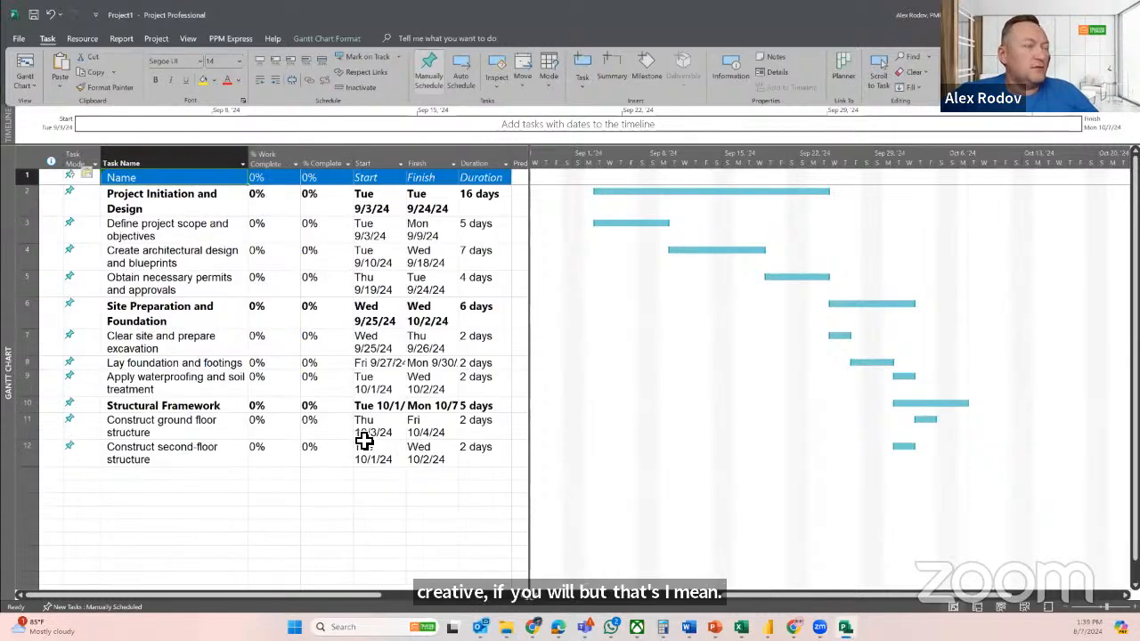
Switch back to the construction plan's grid in Planner and select the task names in rows 3 and 4
key(alt+Tab)
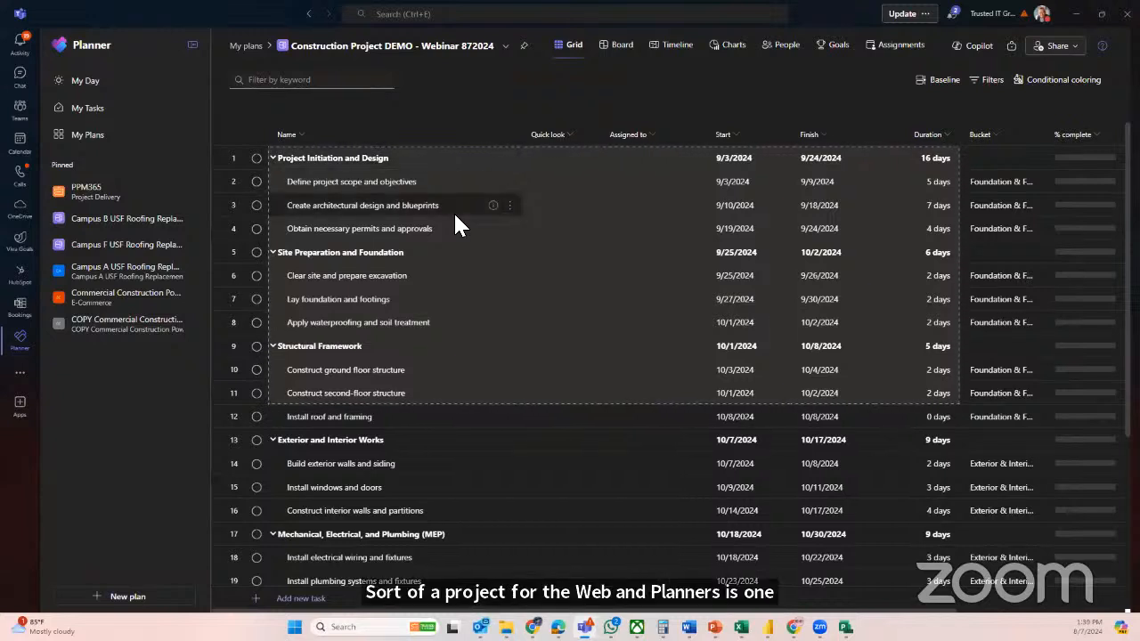
drag(453, 211, 456, 225)
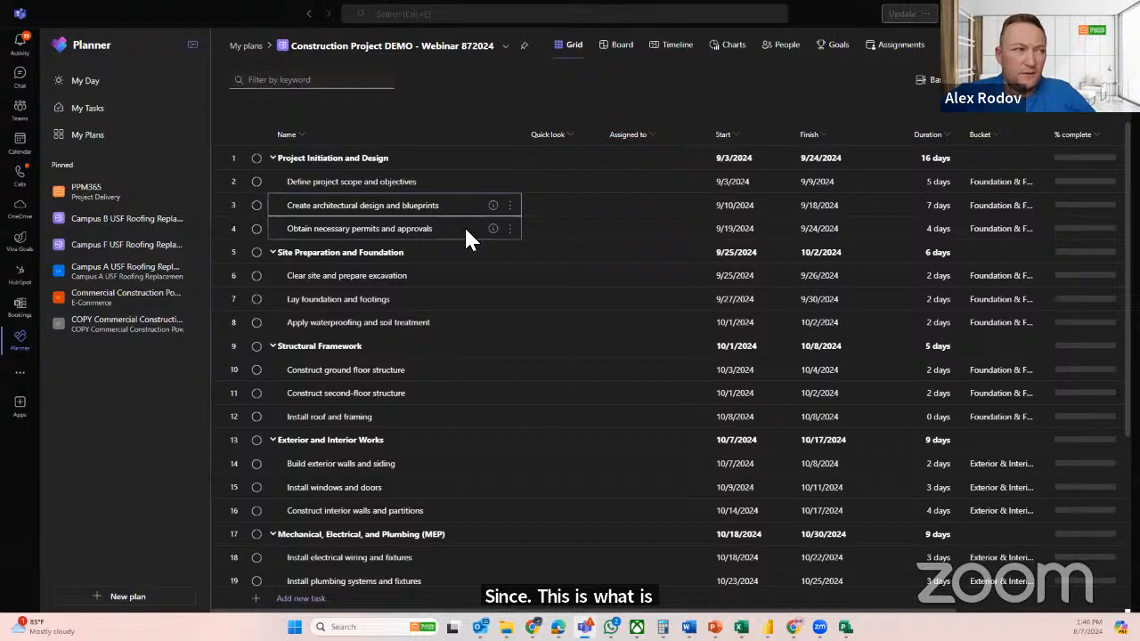
Switch to the PPM 365 Power App in the browser and open New PPM 365 Data project from the active plans
key(alt+Tab)
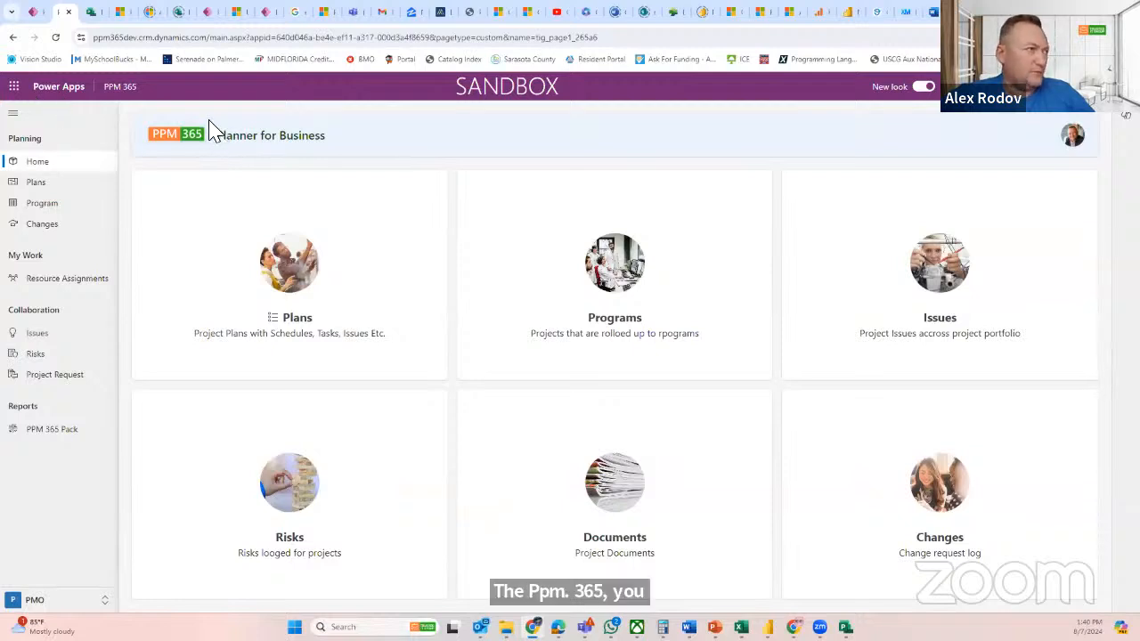
click(36, 184)
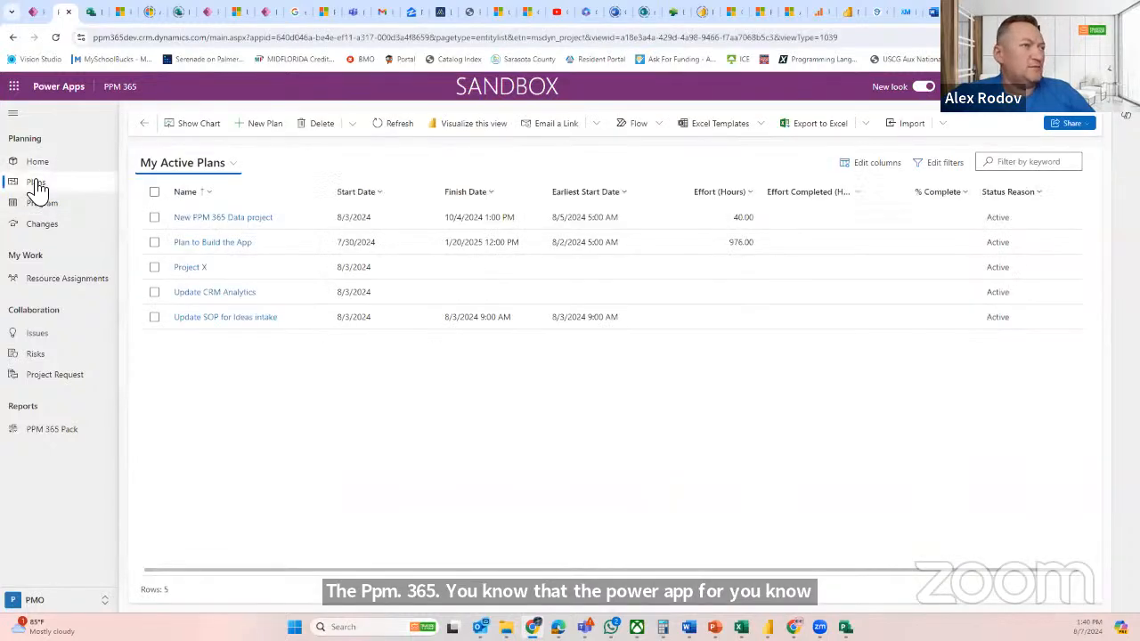
click(248, 222)
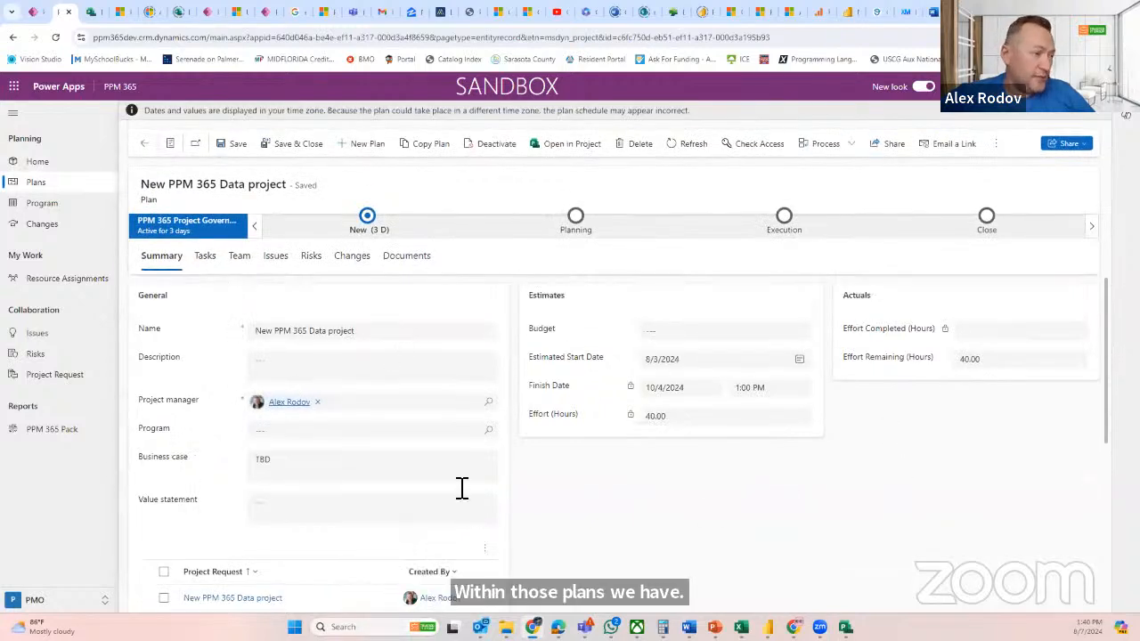
Display the tasks of New PPM 365 Data project in the grid and on the Timeline view
click(204, 256)
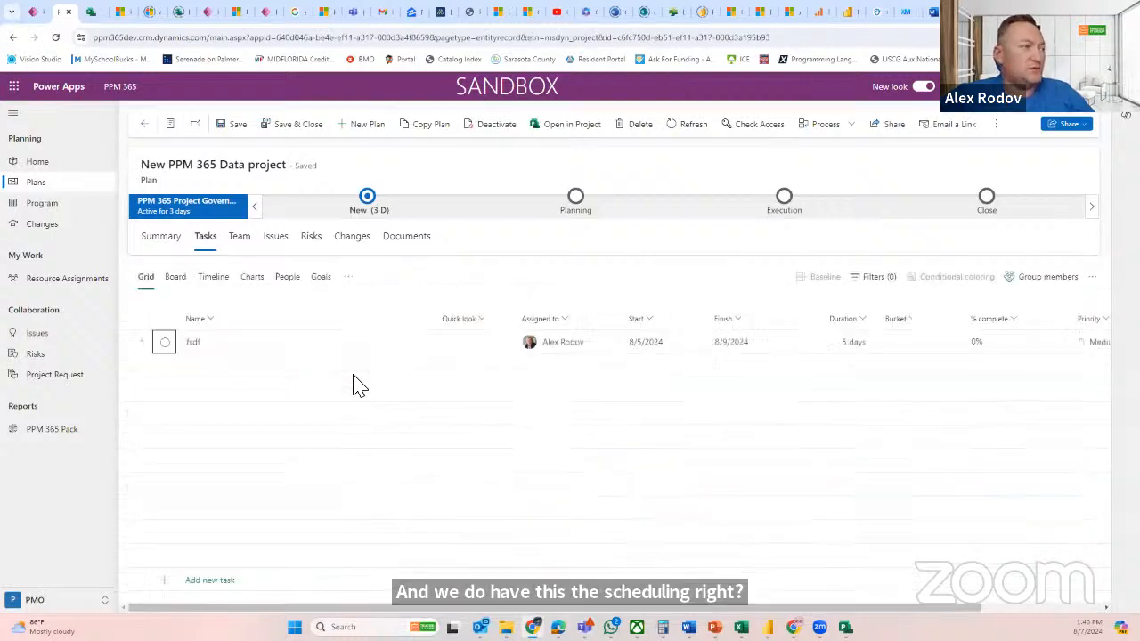
click(212, 278)
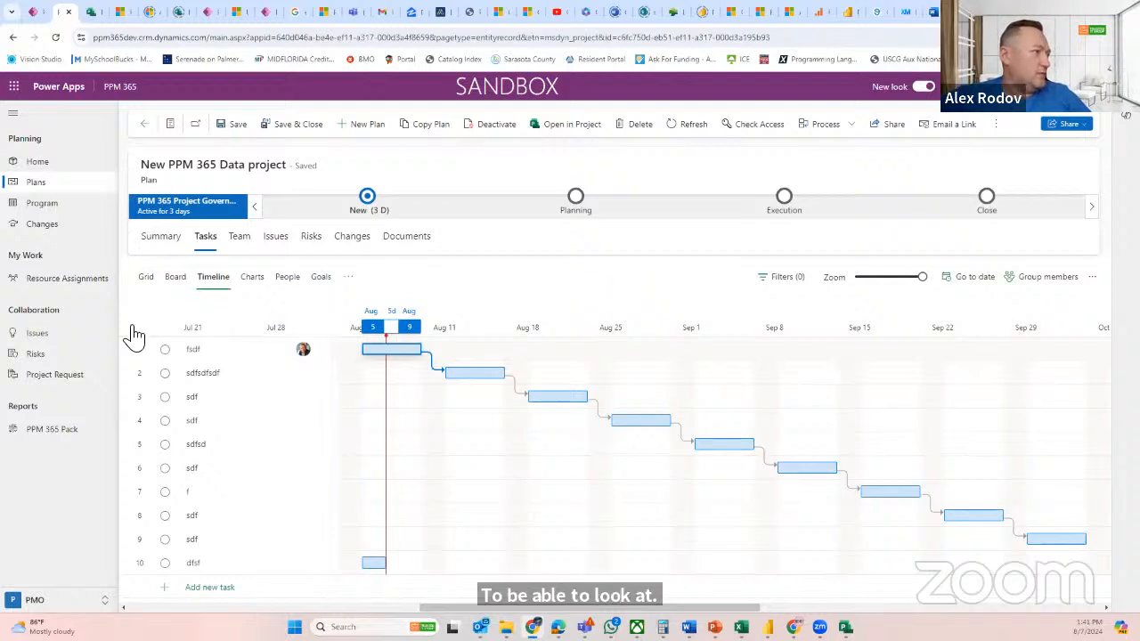
Open the PPM 365 Pack report and review the Portfolio Dashboard's charts and the full project table
click(52, 431)
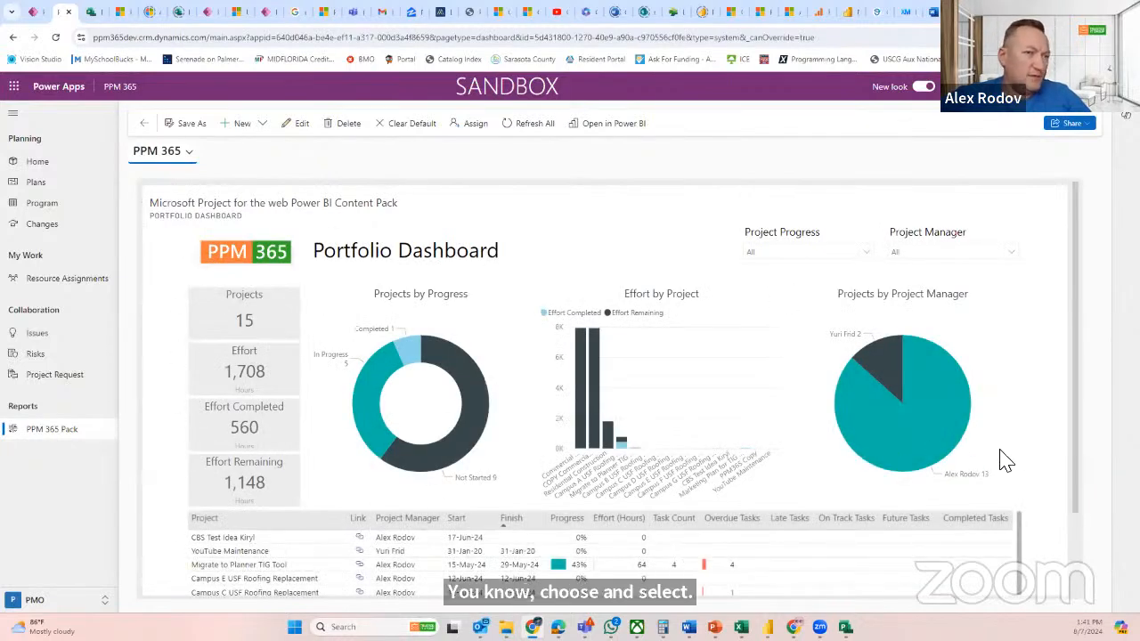
scroll(1076, 462, down, 2)
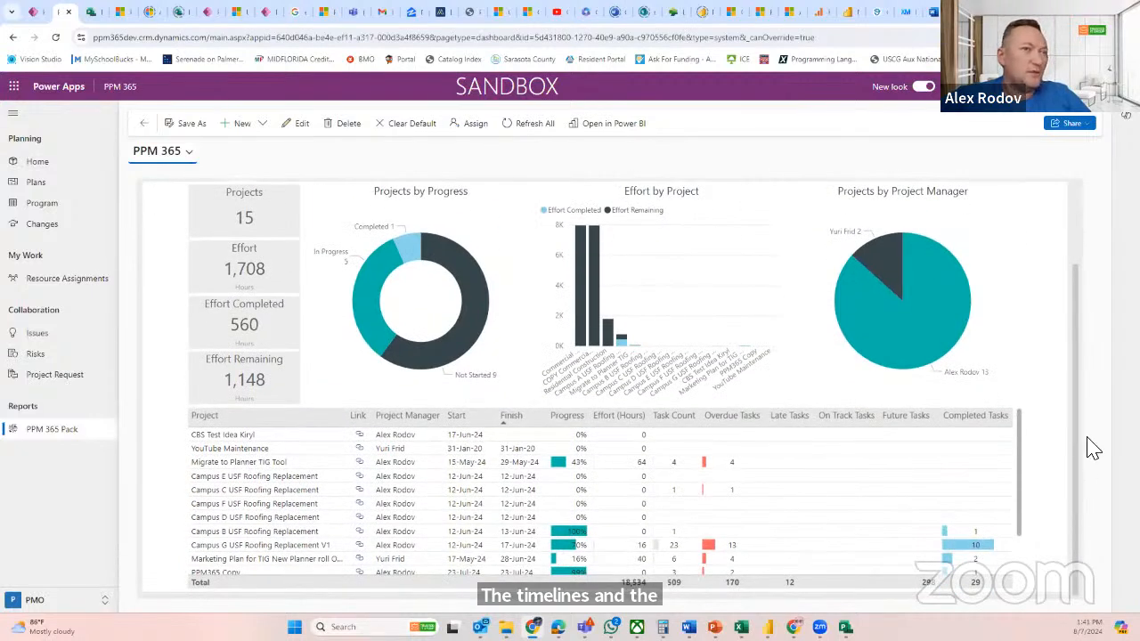
scroll(1081, 214, up, 2)
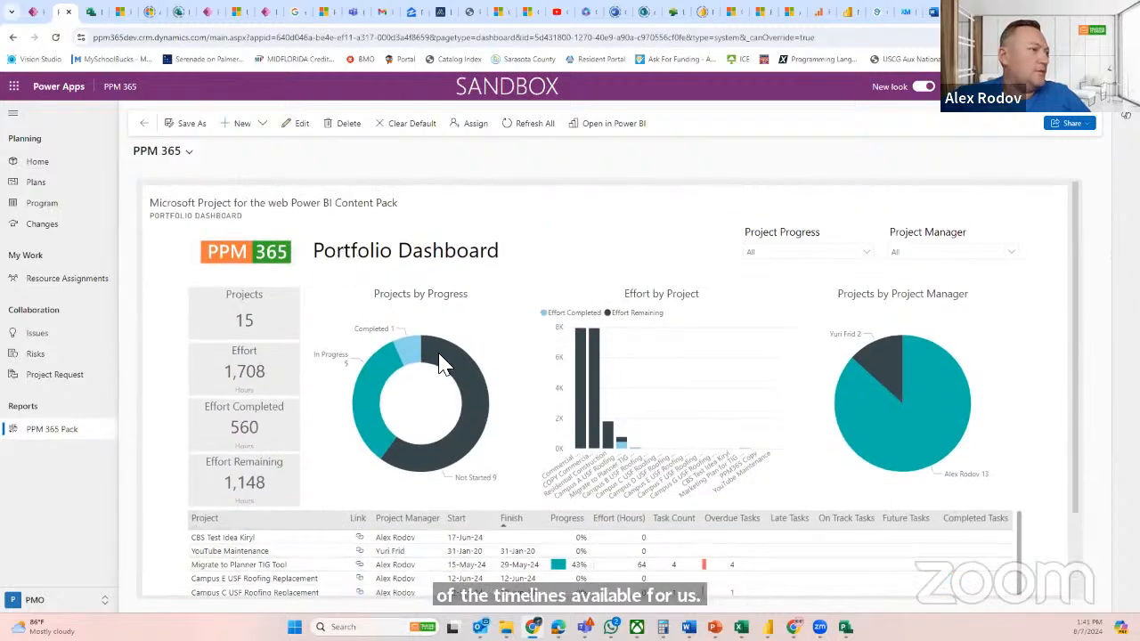
scroll(926, 506, down, 2)
scroll(926, 506, down, 2)
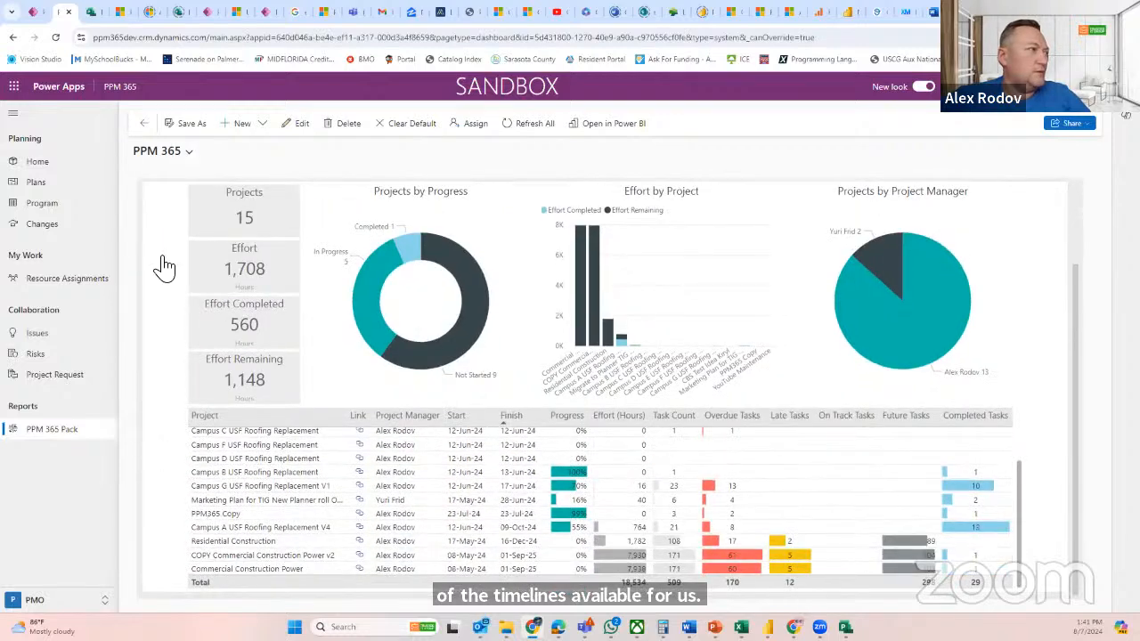
scroll(157, 260, up, 2)
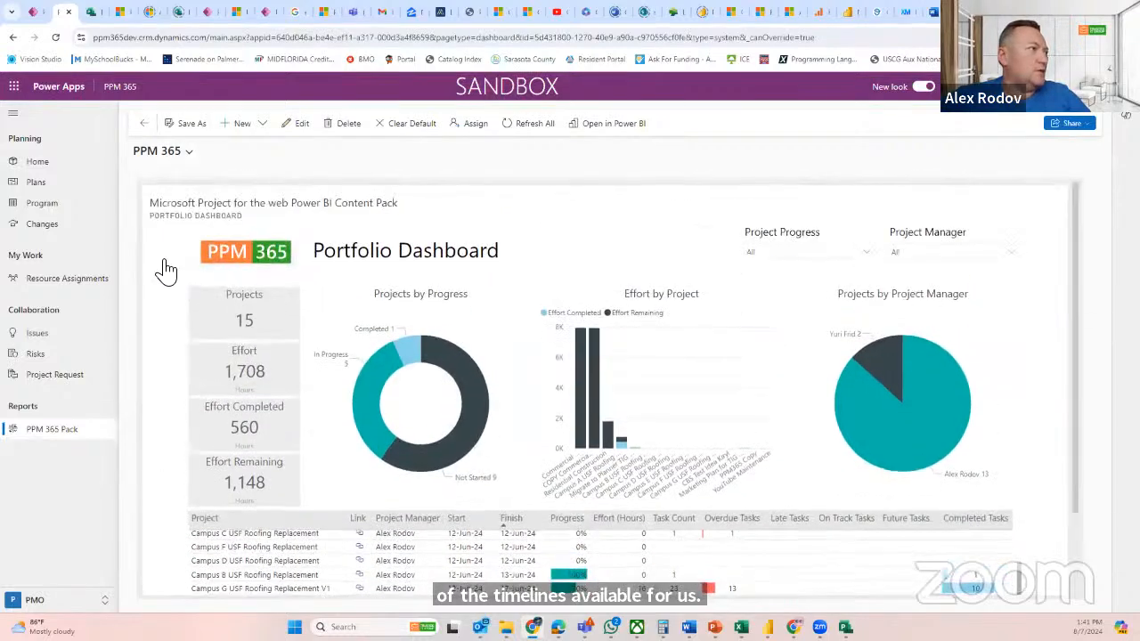
Switch to the Power BI content pack in the browser and view its Portfolio Timeline and Project Timeline pages
click(851, 14)
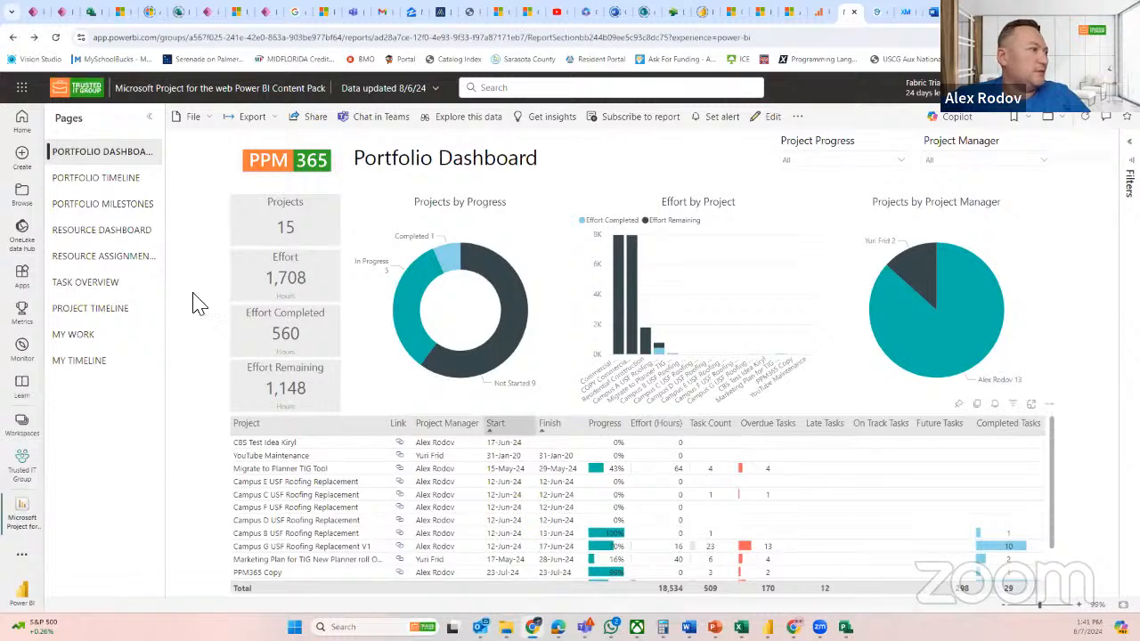
click(95, 187)
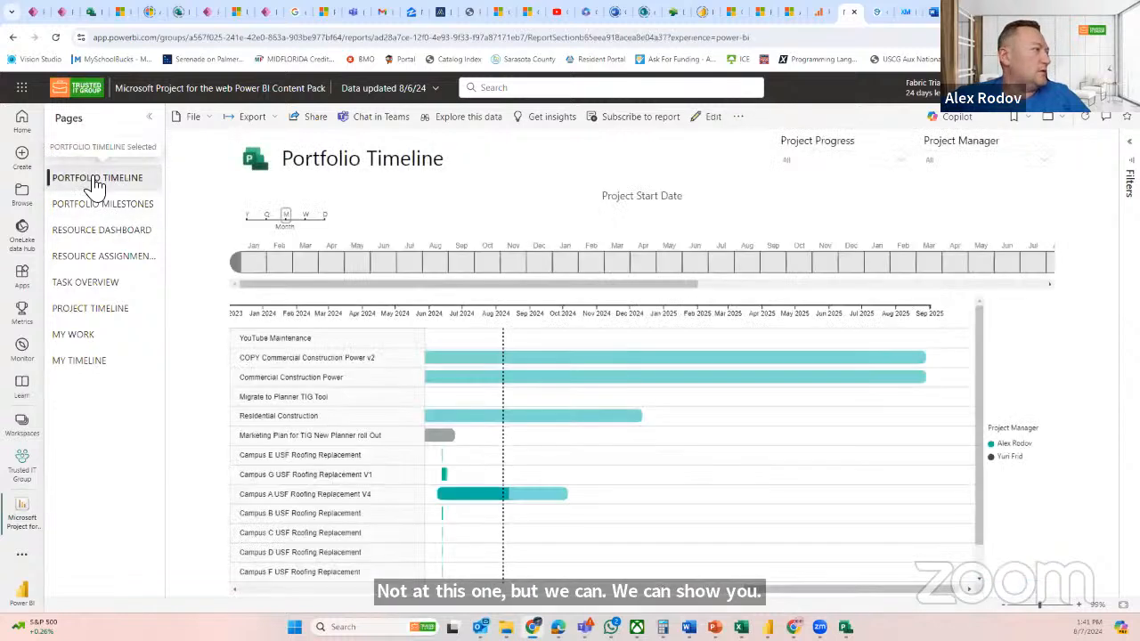
click(89, 310)
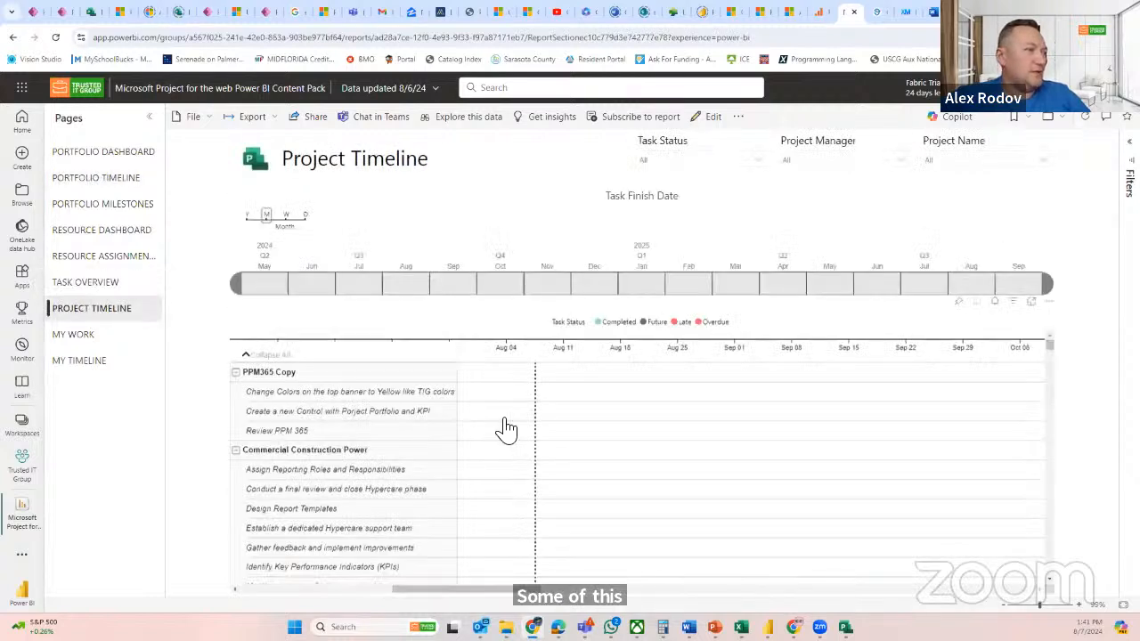
Examine the task bars and their statuses on the Project Timeline for PPM365 Copy and Commercial Construction Power
drag(506, 591, 464, 586)
scroll(623, 500, down, 2)
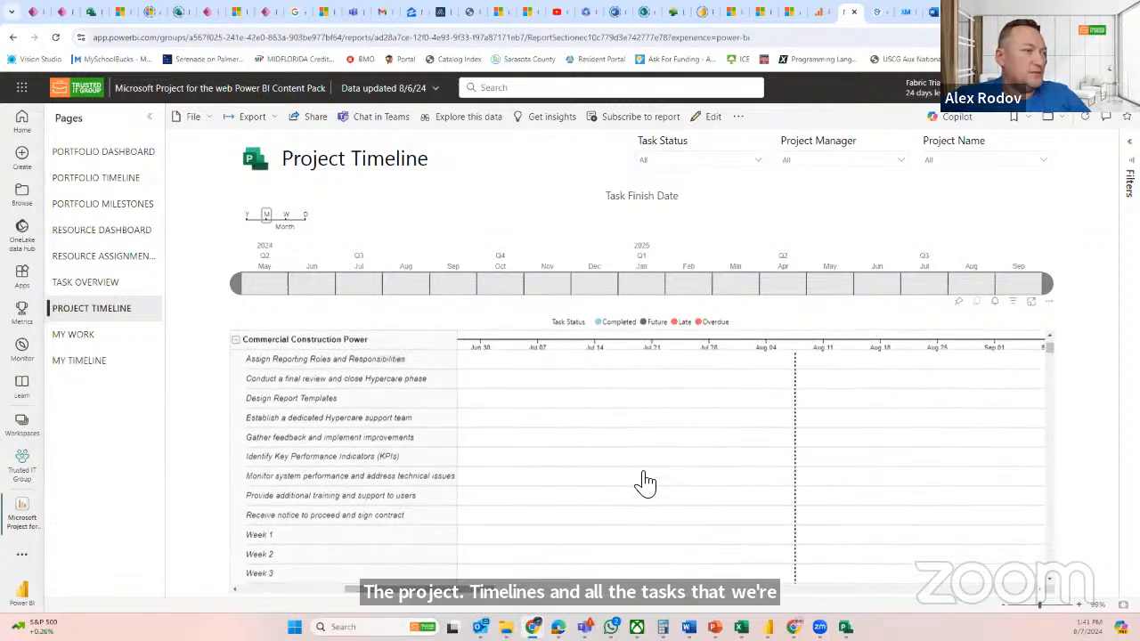
scroll(641, 484, up, 2)
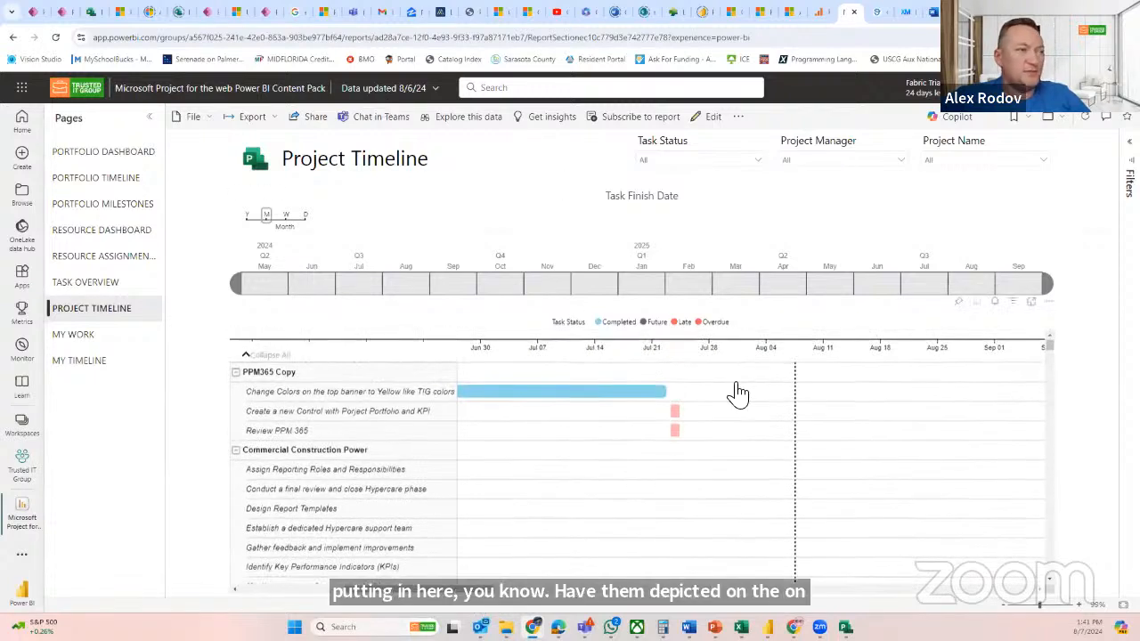
scroll(623, 453, down, 5)
scroll(634, 454, down, 8)
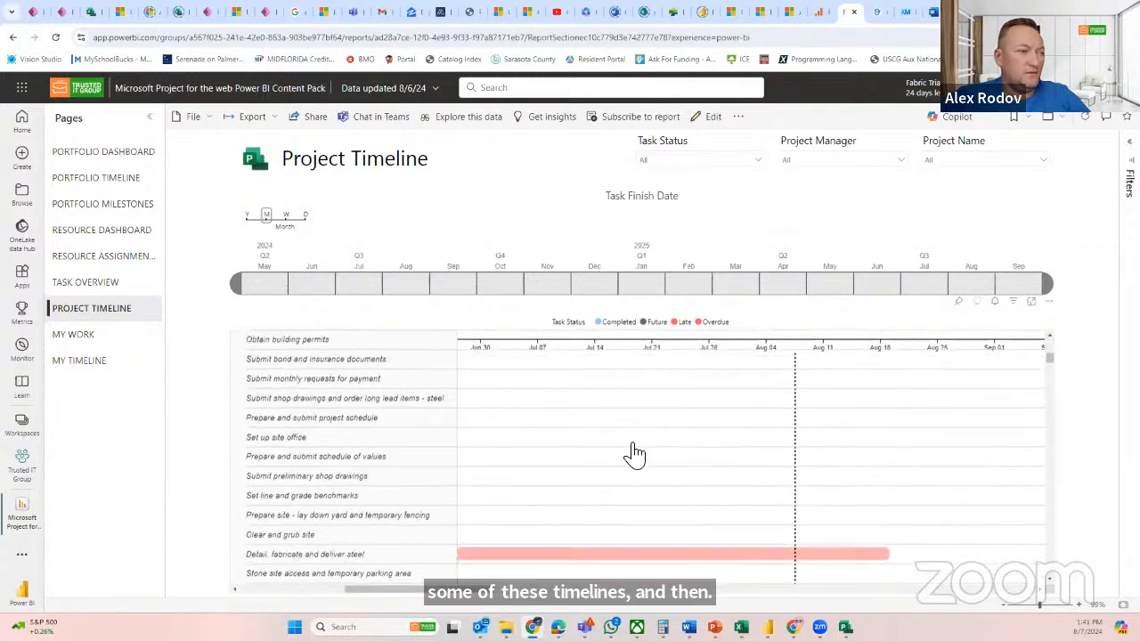
scroll(428, 433, up, 4)
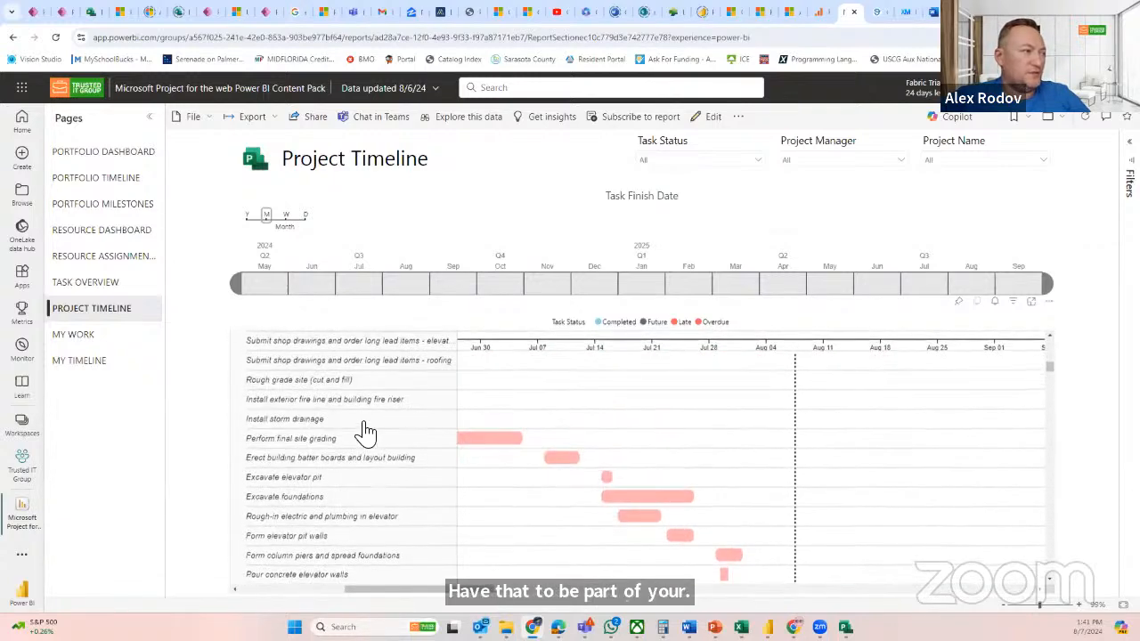
scroll(409, 434, down, 3)
scroll(409, 434, down, 2)
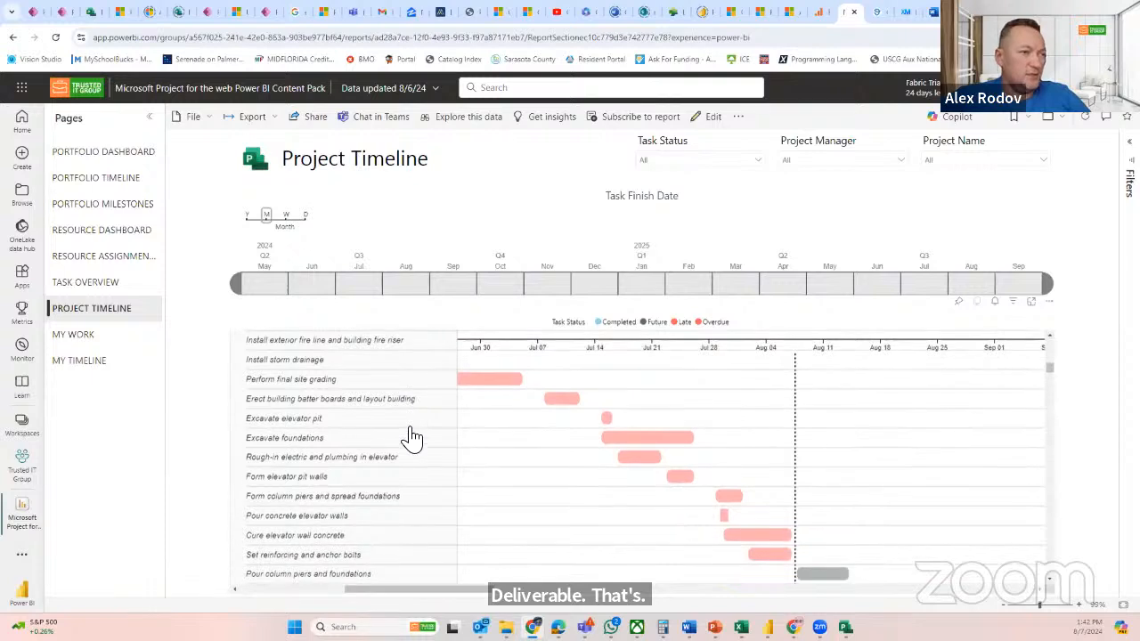
mouse_move(472, 385)
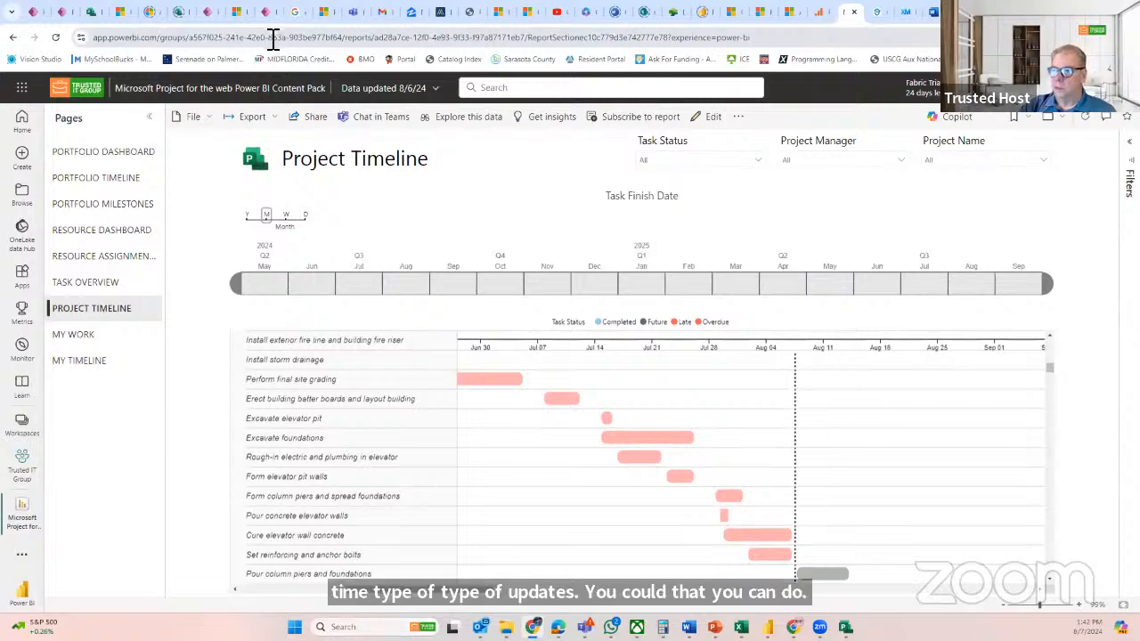
Return to the PPM 365 dashboard in the browser and switch to the construction plan's grid in Teams Planner
click(36, 12)
click(57, 13)
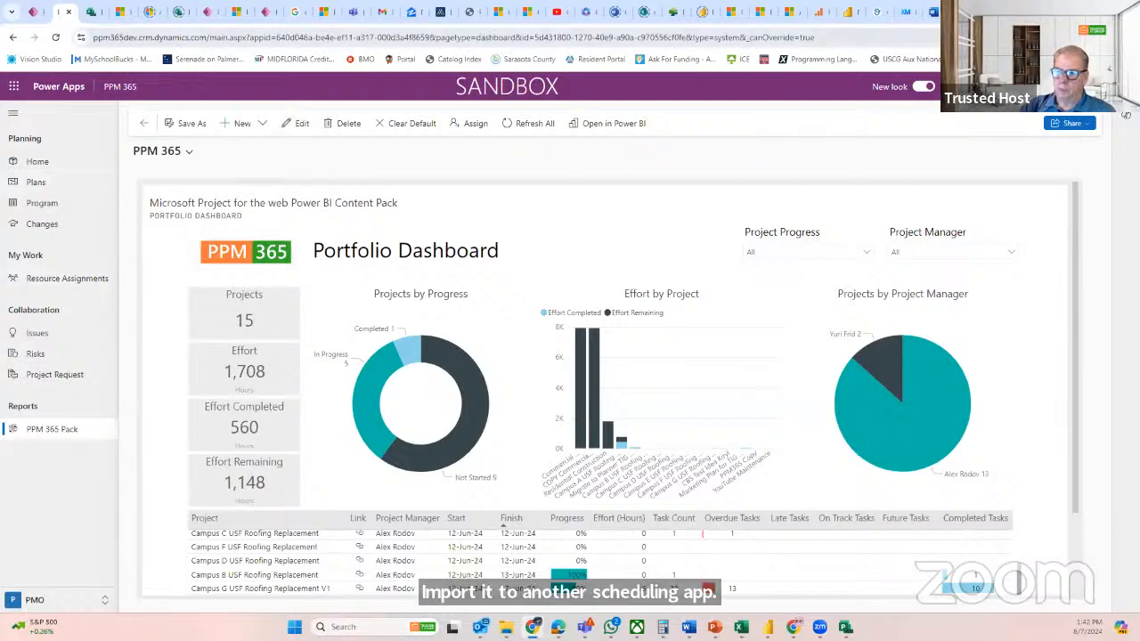
click(584, 626)
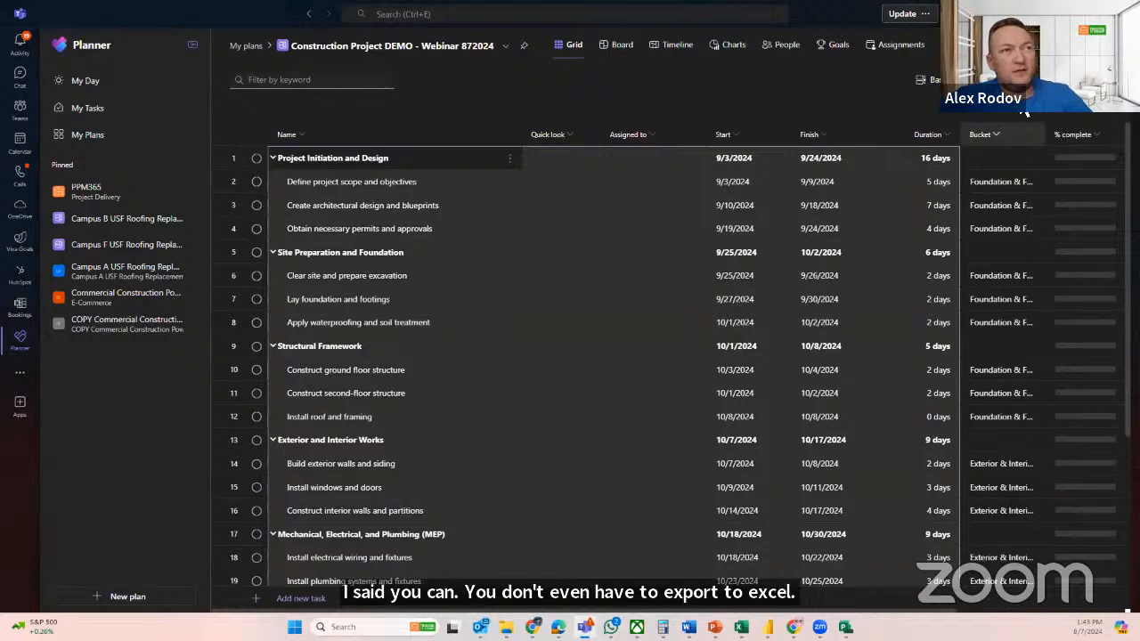
Define a conditional coloring rule for the plan that applies purple when % complete is more than 50
click(851, 179)
click(1023, 81)
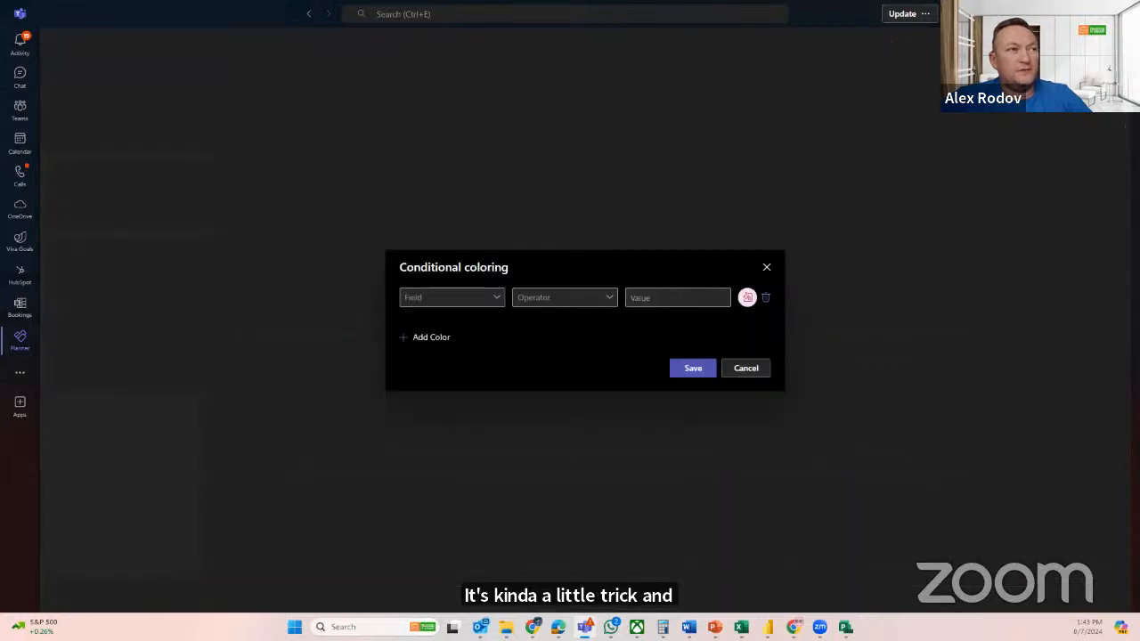
click(502, 303)
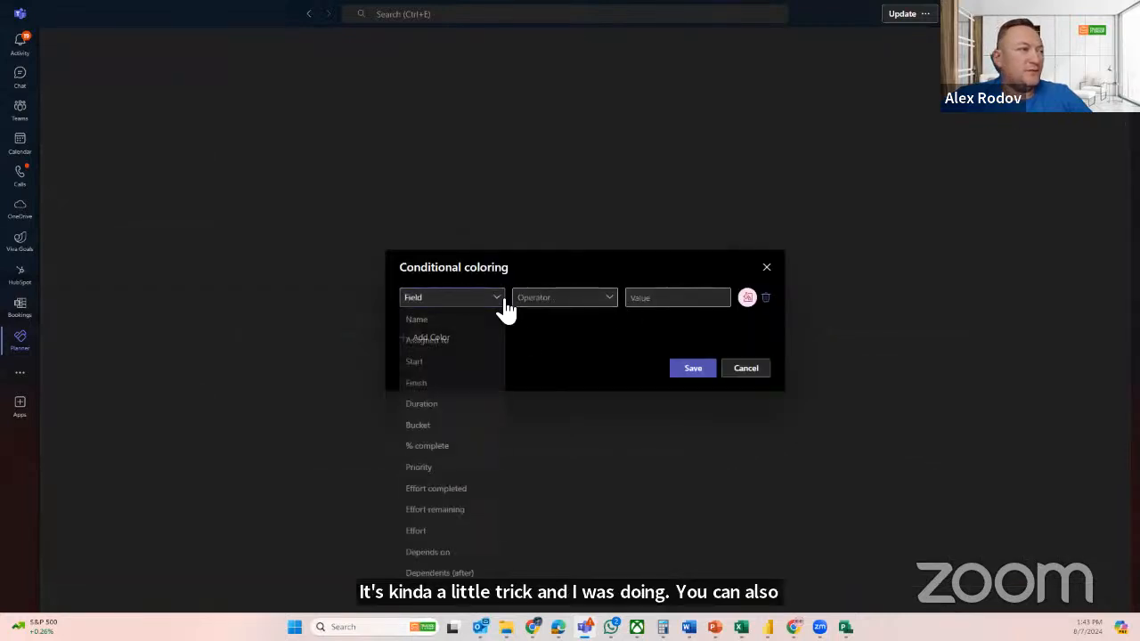
click(456, 448)
click(554, 312)
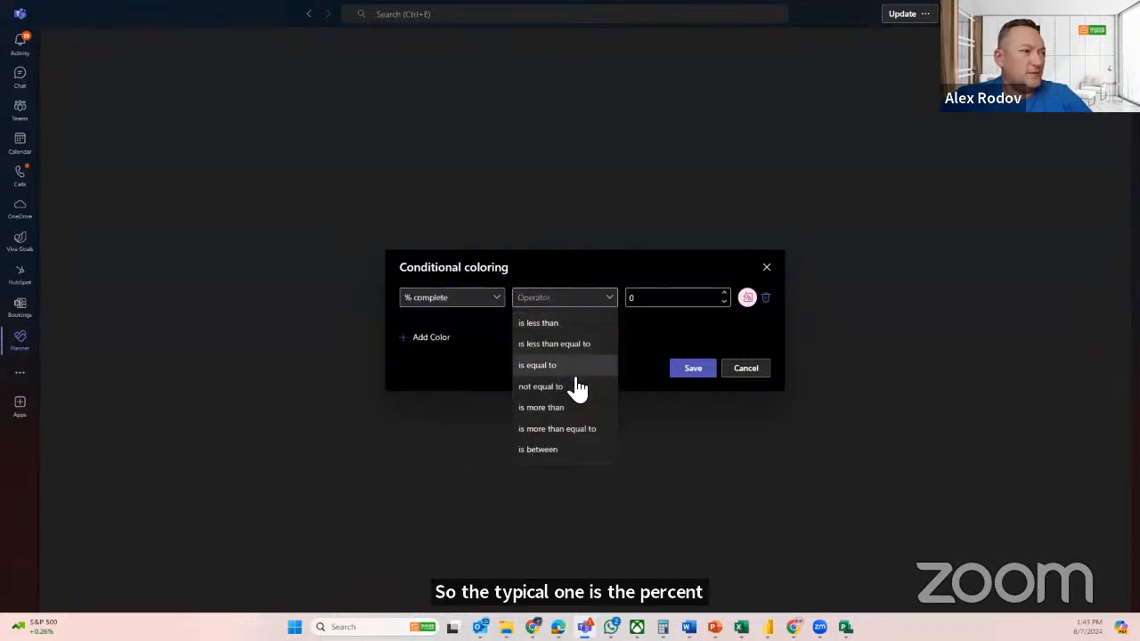
click(579, 412)
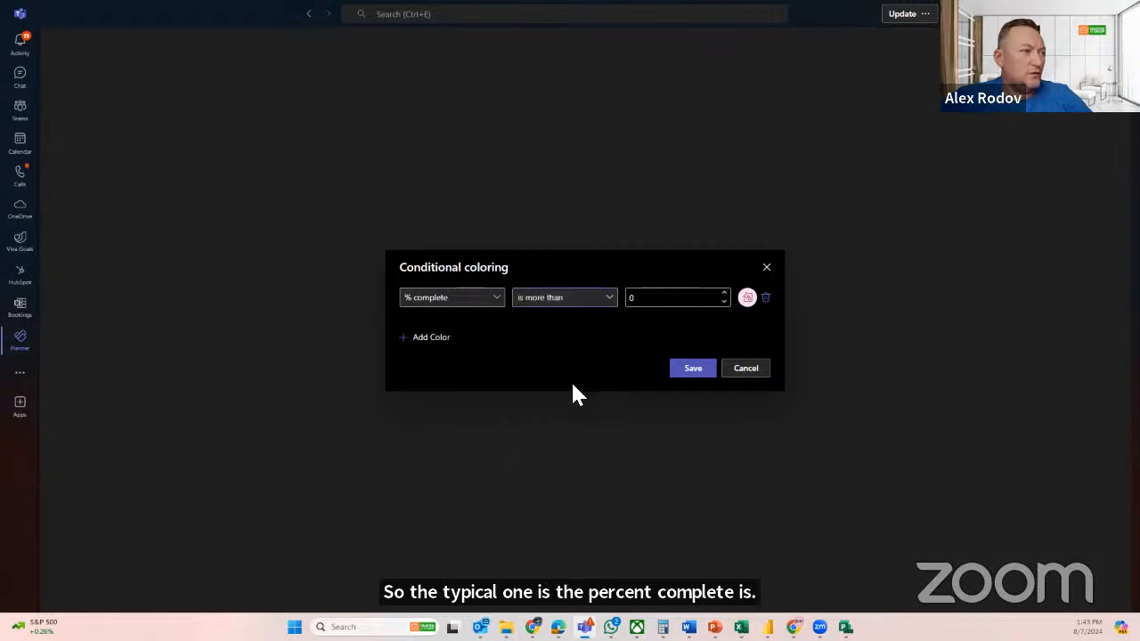
click(580, 311)
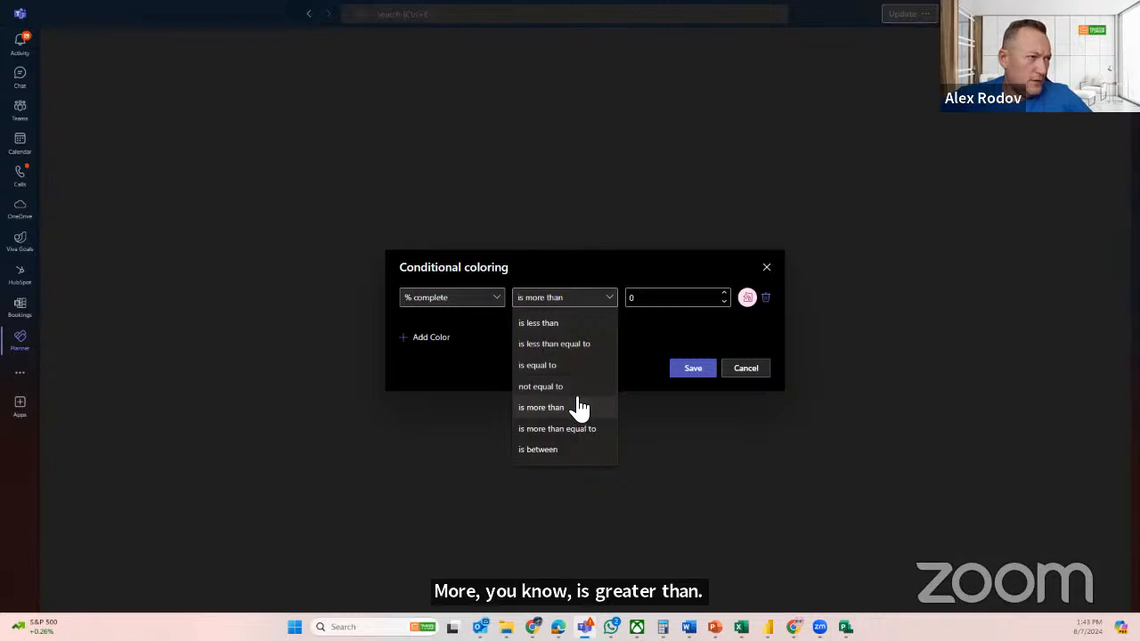
click(609, 405)
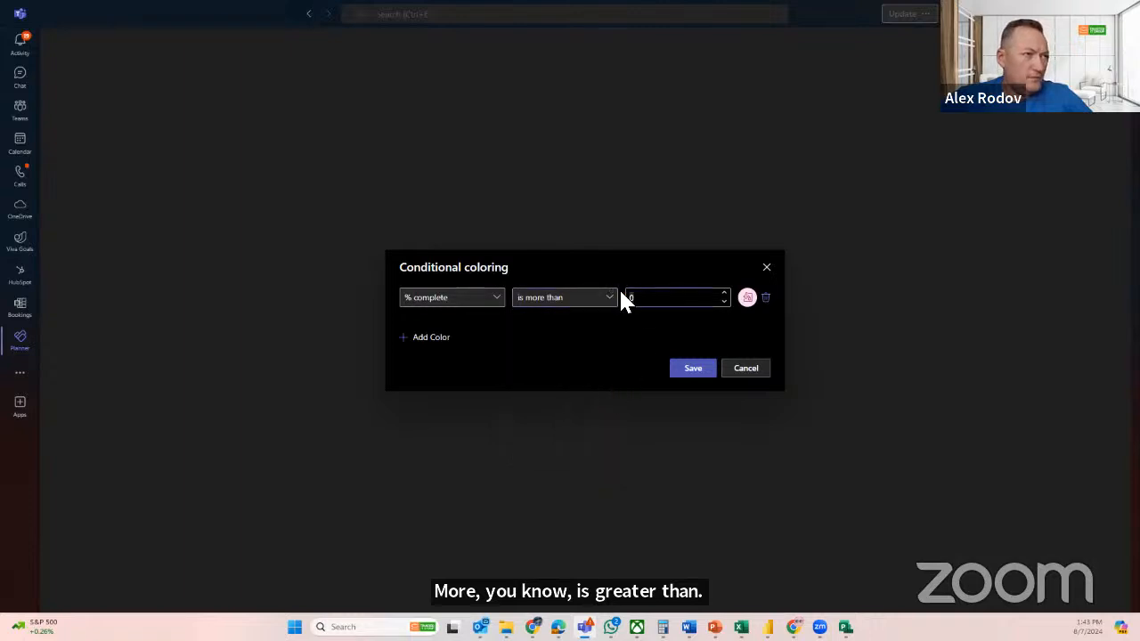
text(50)
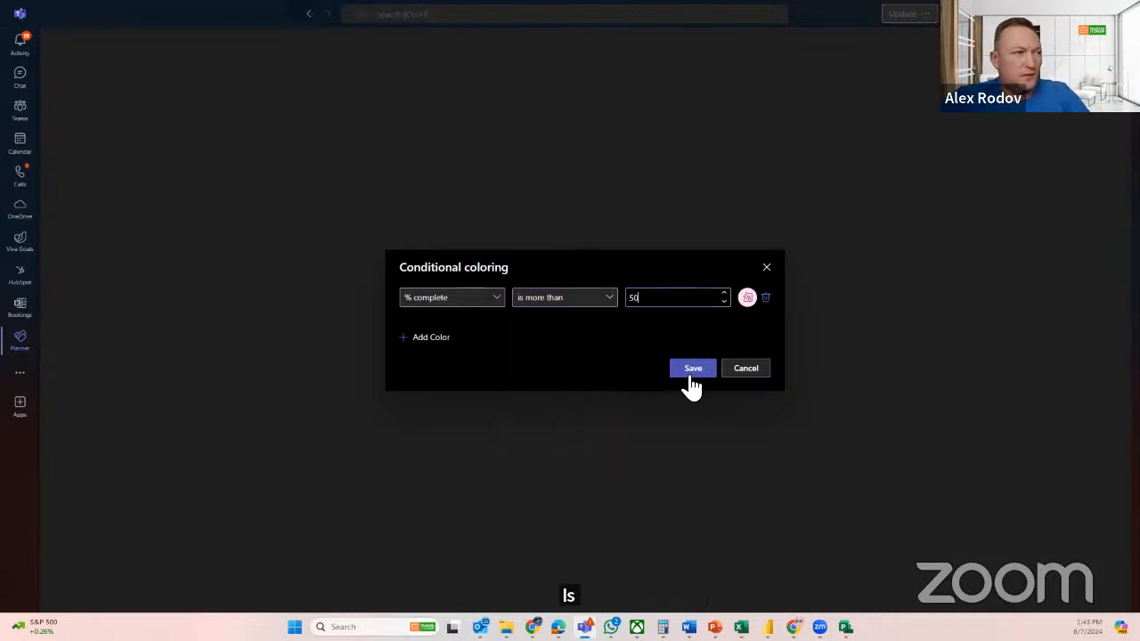
click(746, 299)
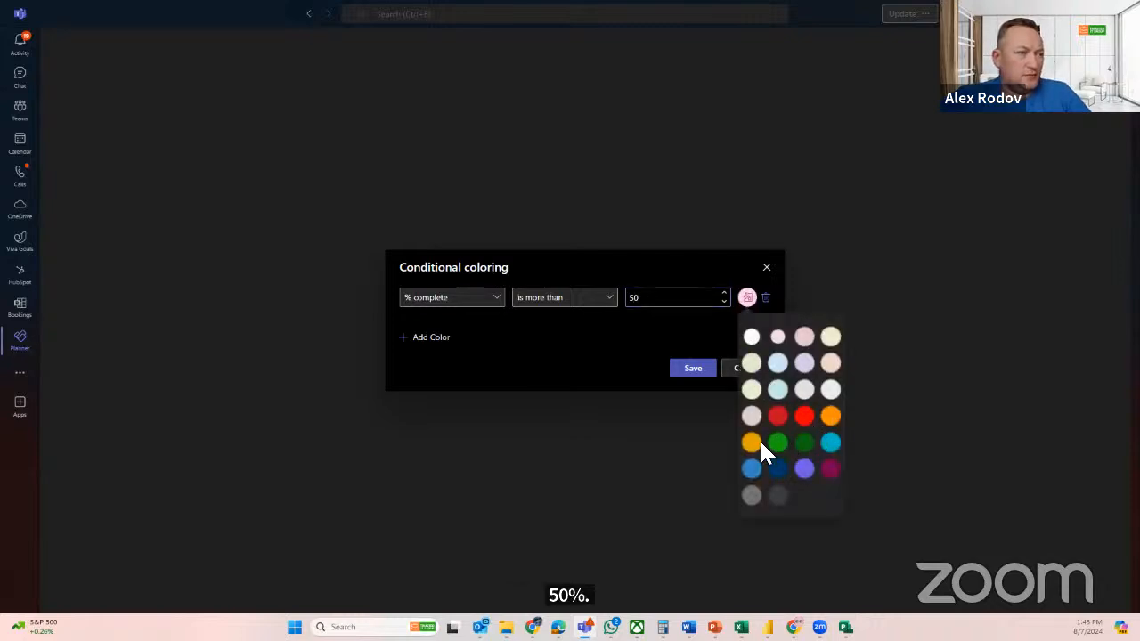
click(804, 467)
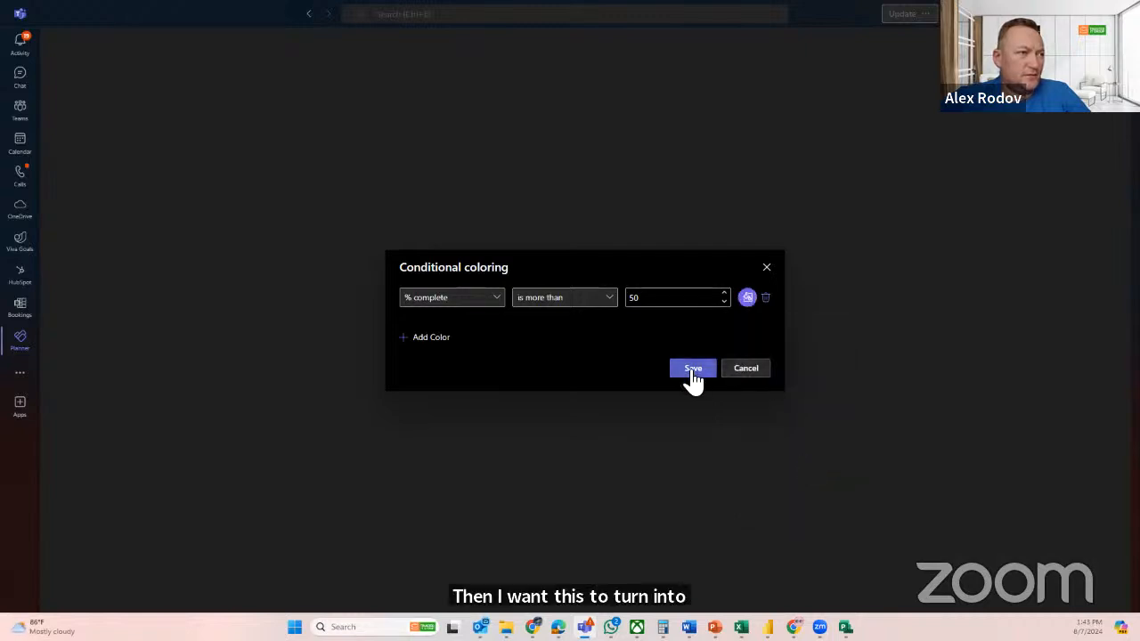
Add a second coloring rule that applies green when % complete is equal to 100, and save the conditional coloring
click(431, 338)
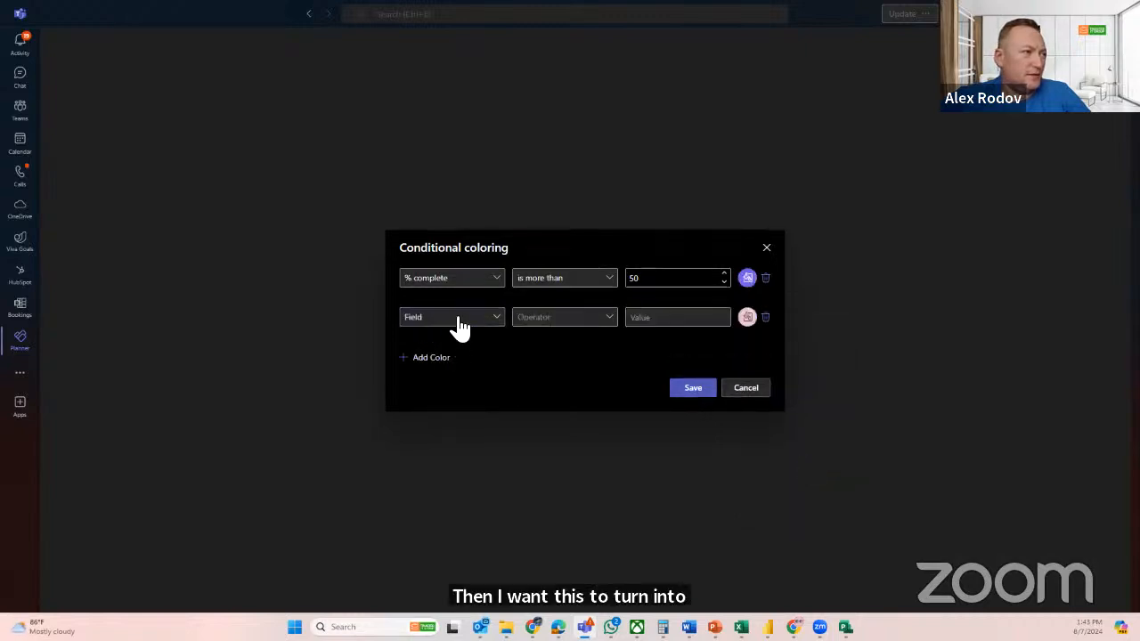
click(459, 321)
click(552, 450)
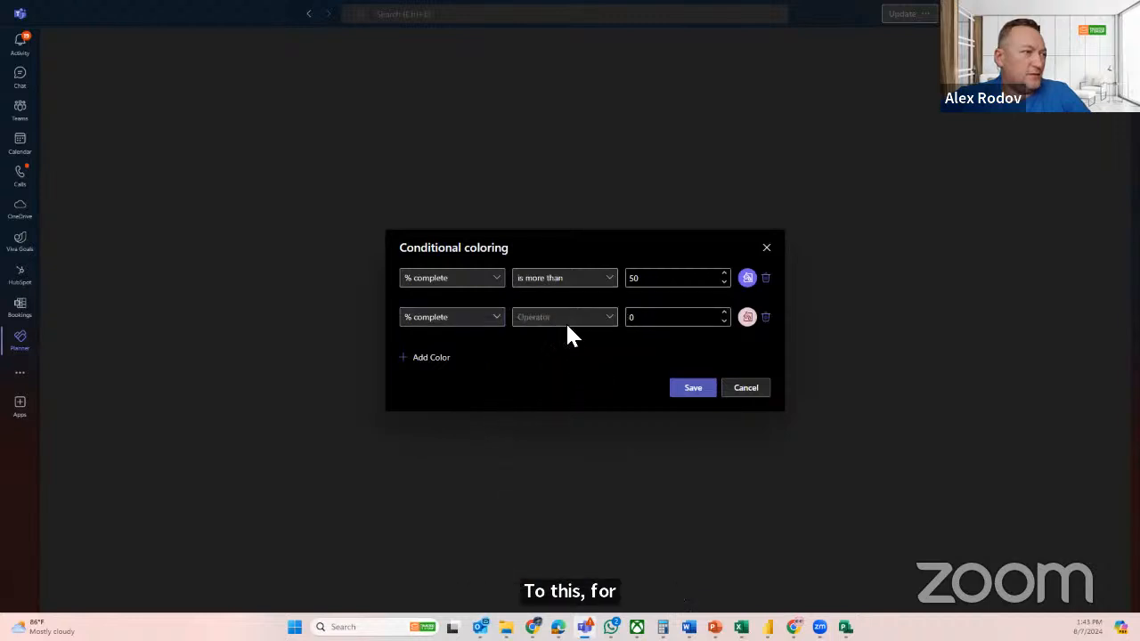
click(565, 322)
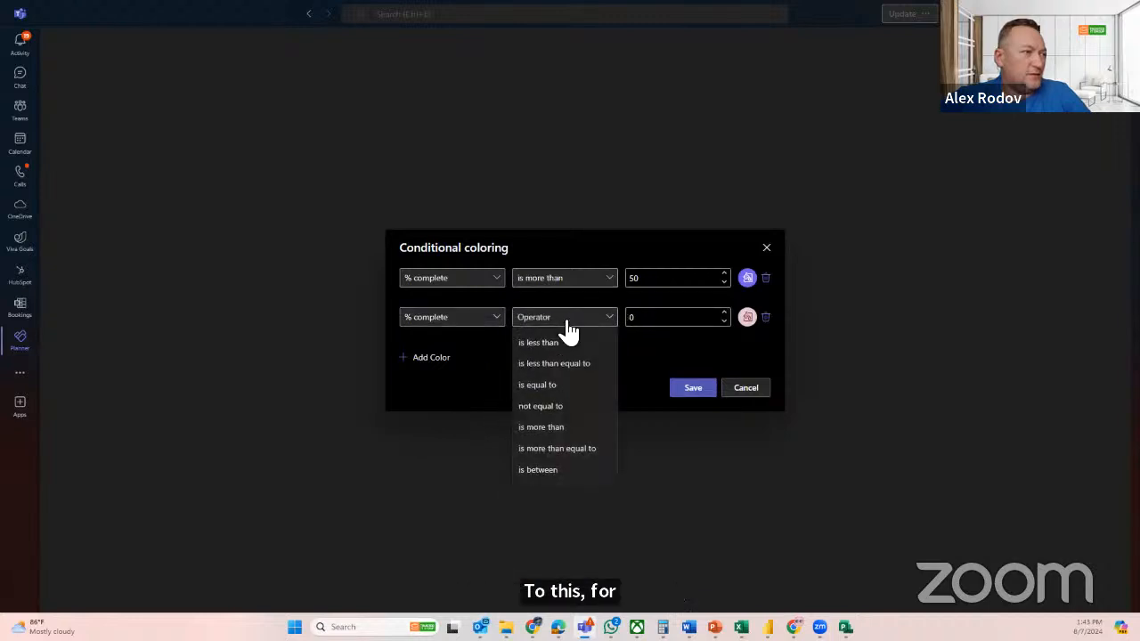
click(572, 393)
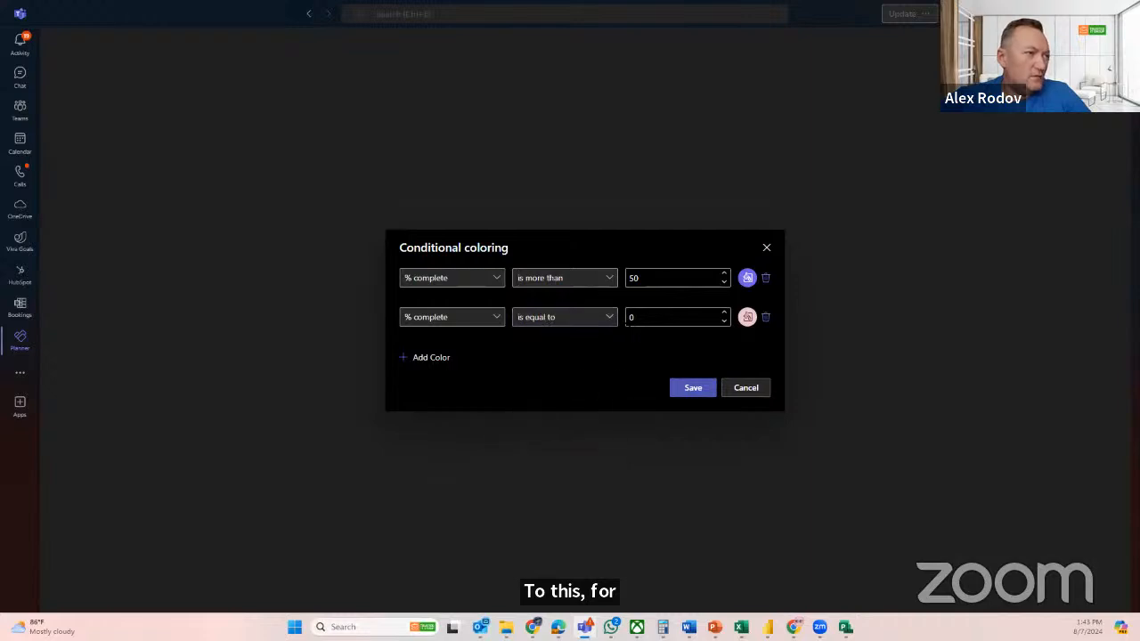
click(635, 317)
text(10)
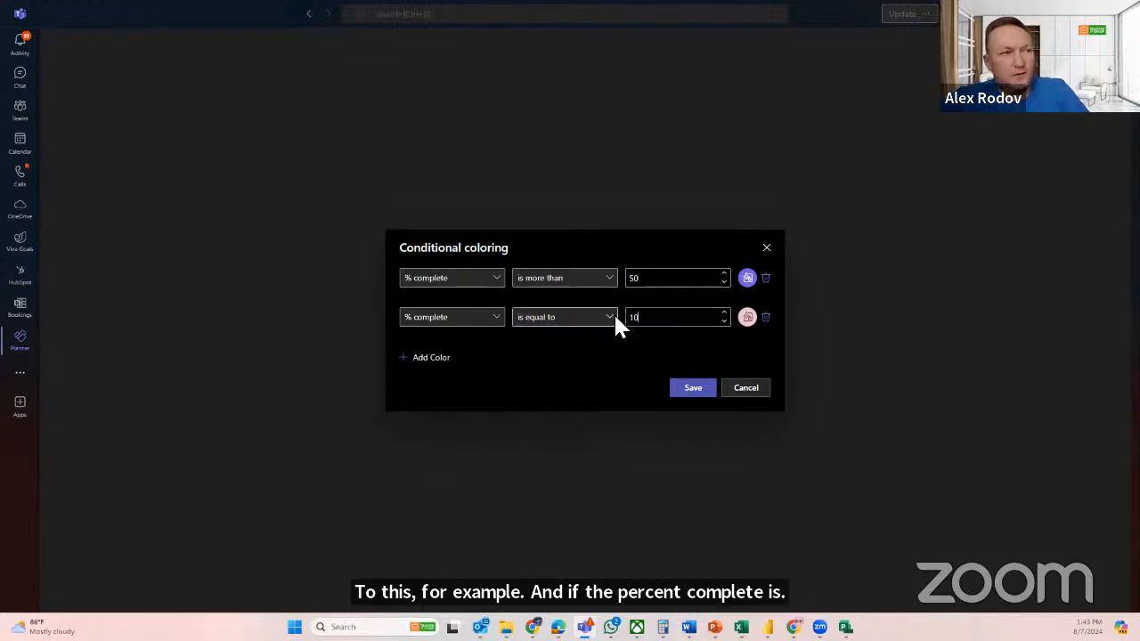
text(0)
click(746, 317)
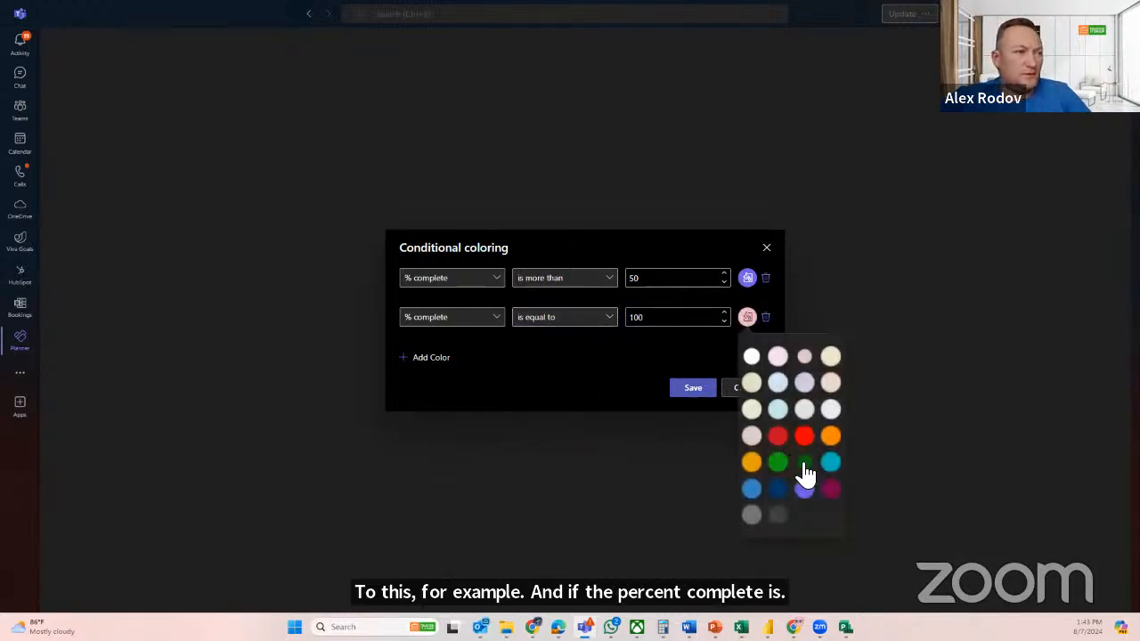
click(778, 462)
click(691, 392)
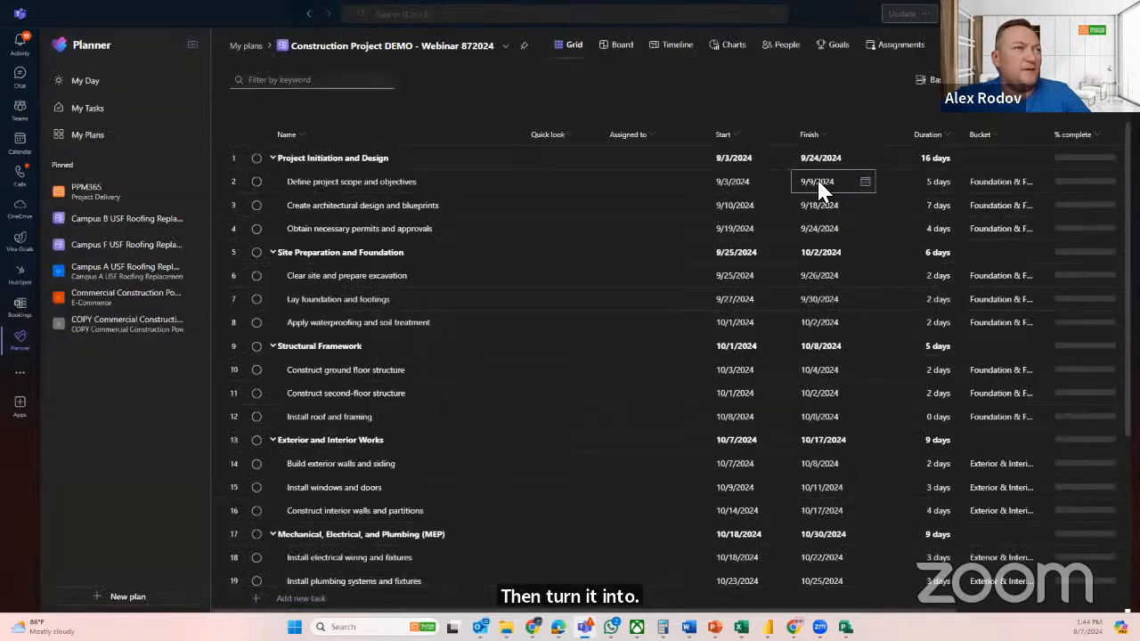
Mark the task Define project scope and objectives as complete
click(257, 184)
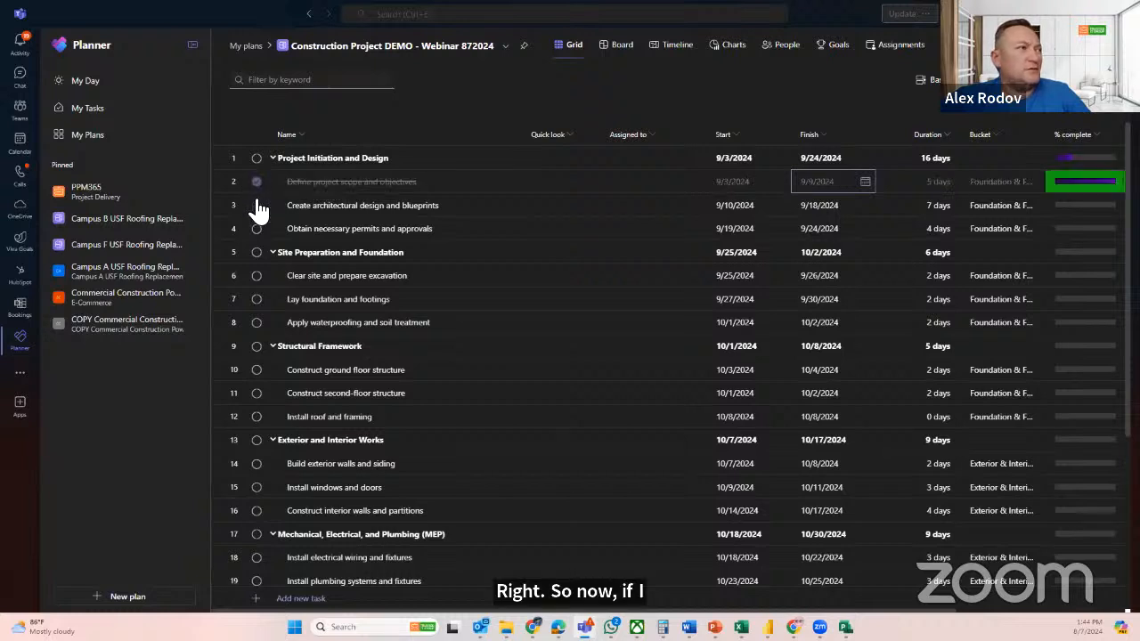
Mark the task Create architectural design and blueprints as complete and view the available task filters
click(257, 207)
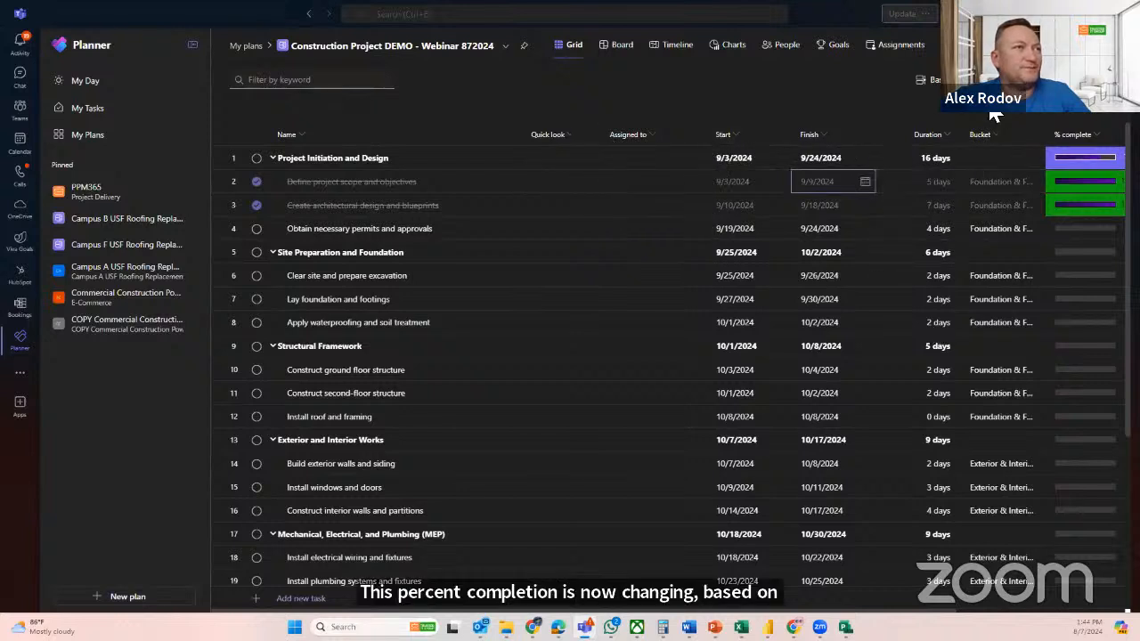
click(1079, 79)
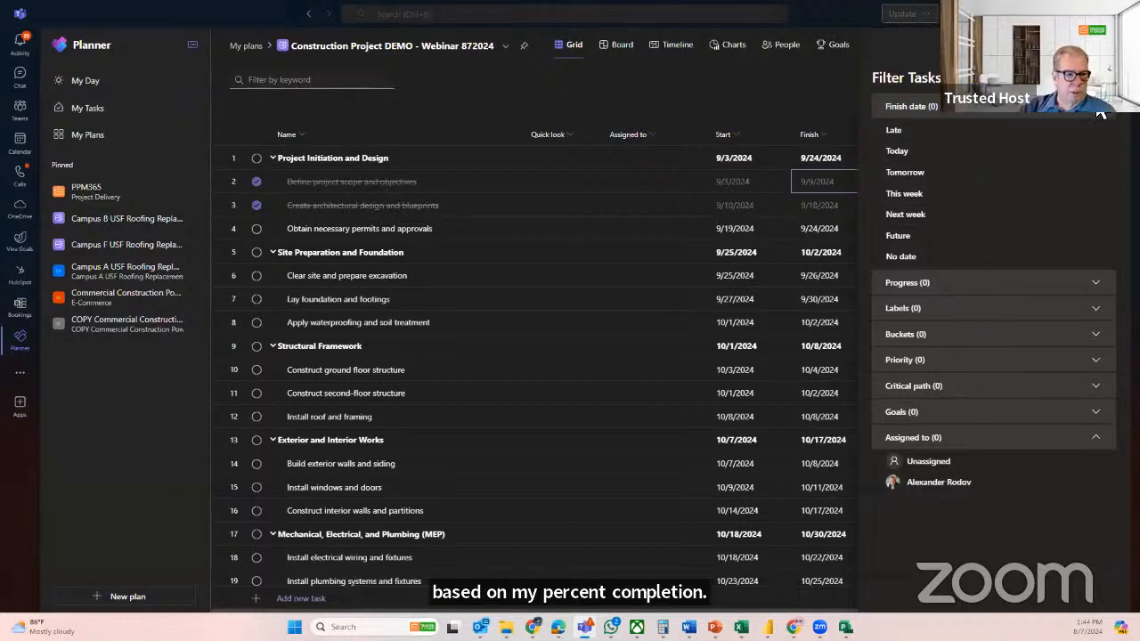
click(806, 153)
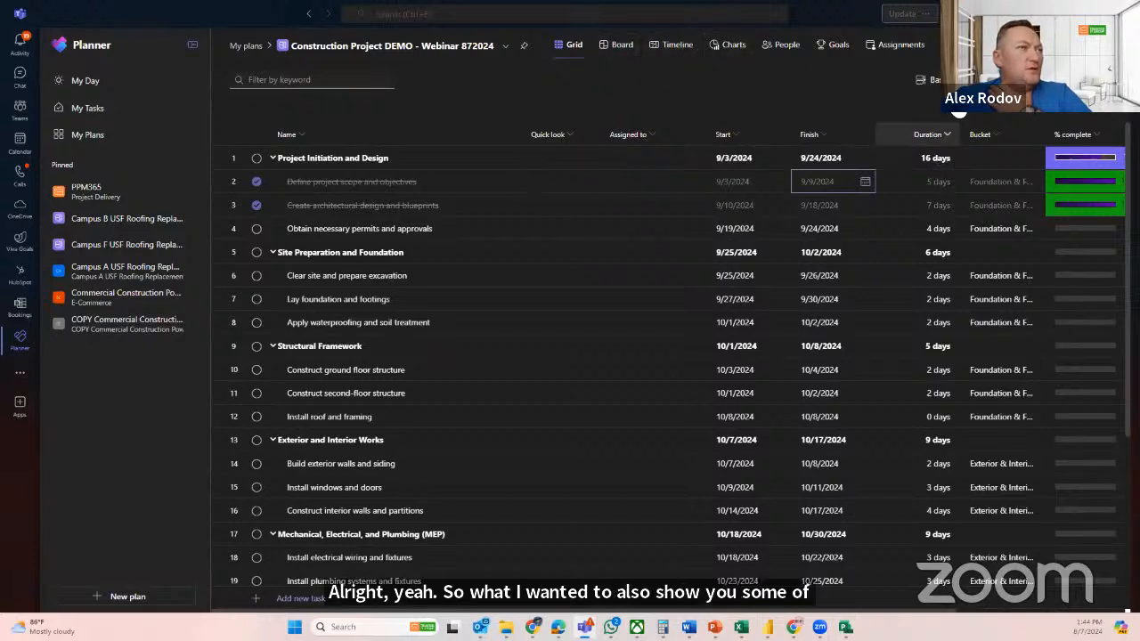
Create a first baseline of the construction plan and close the baseline details
click(924, 86)
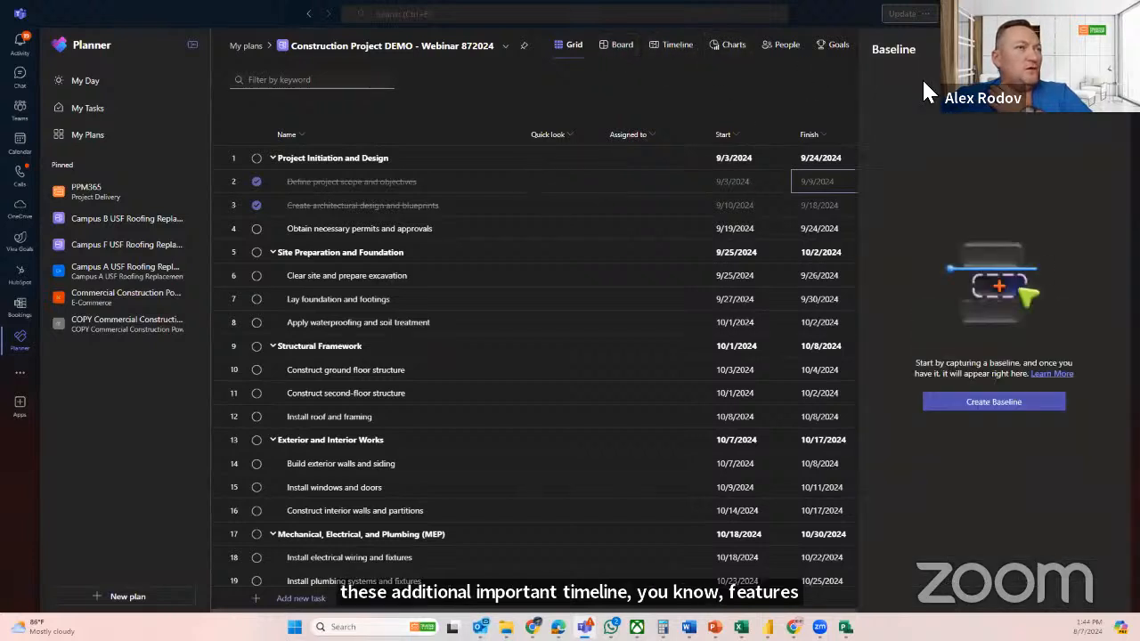
click(991, 410)
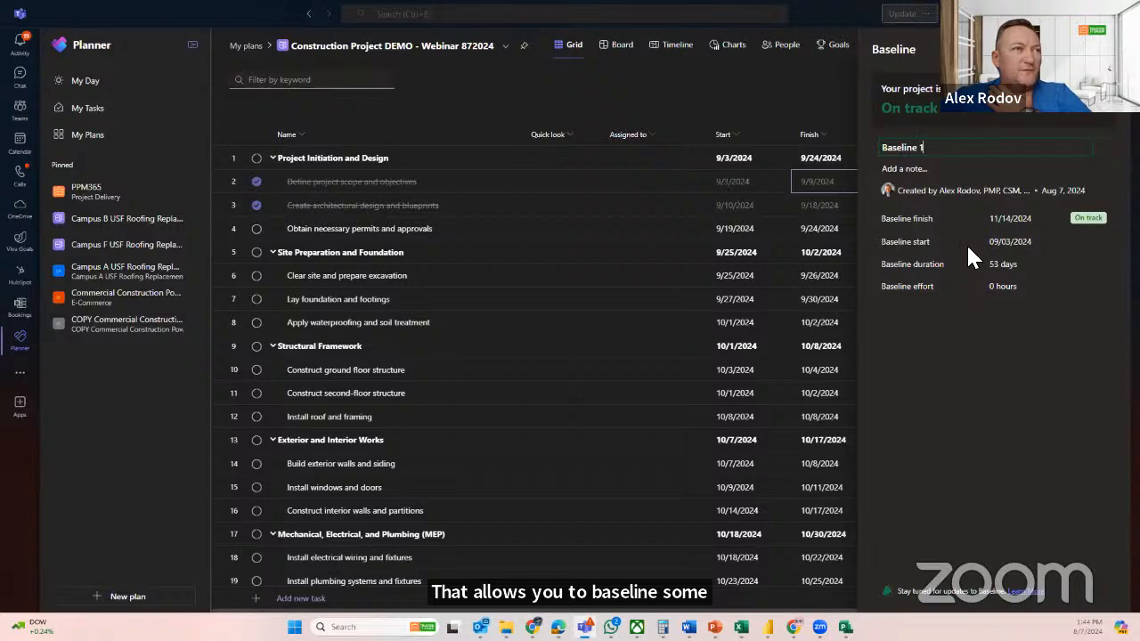
click(1104, 49)
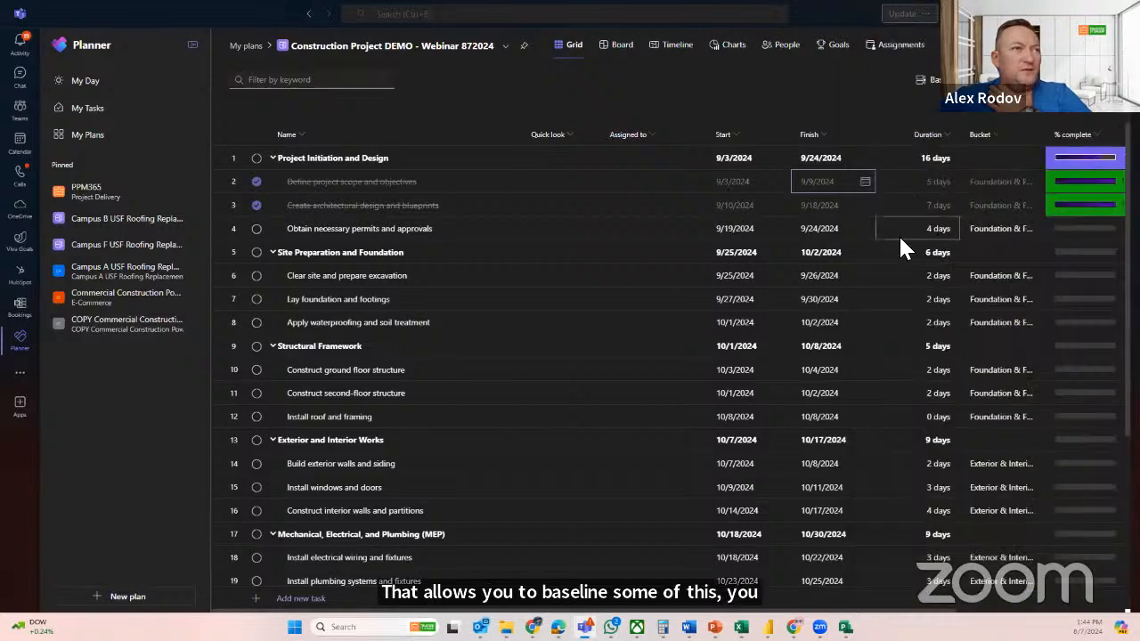
In the timeline view, extend the Lay foundation and footings task to about 11 days, finishing 10/11/2024
click(670, 49)
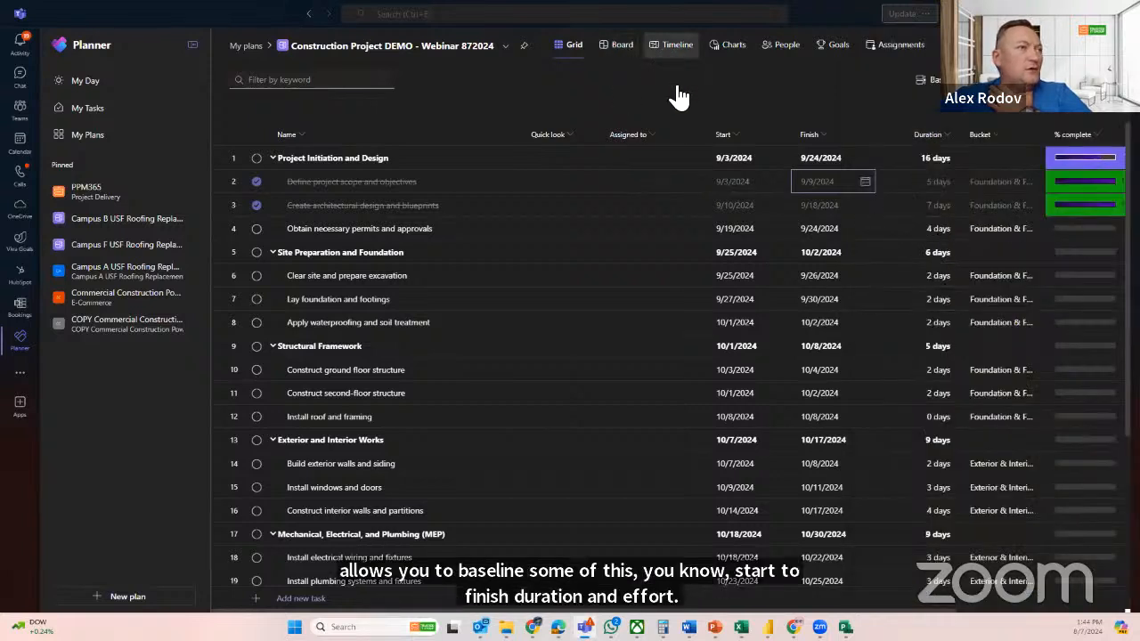
click(894, 79)
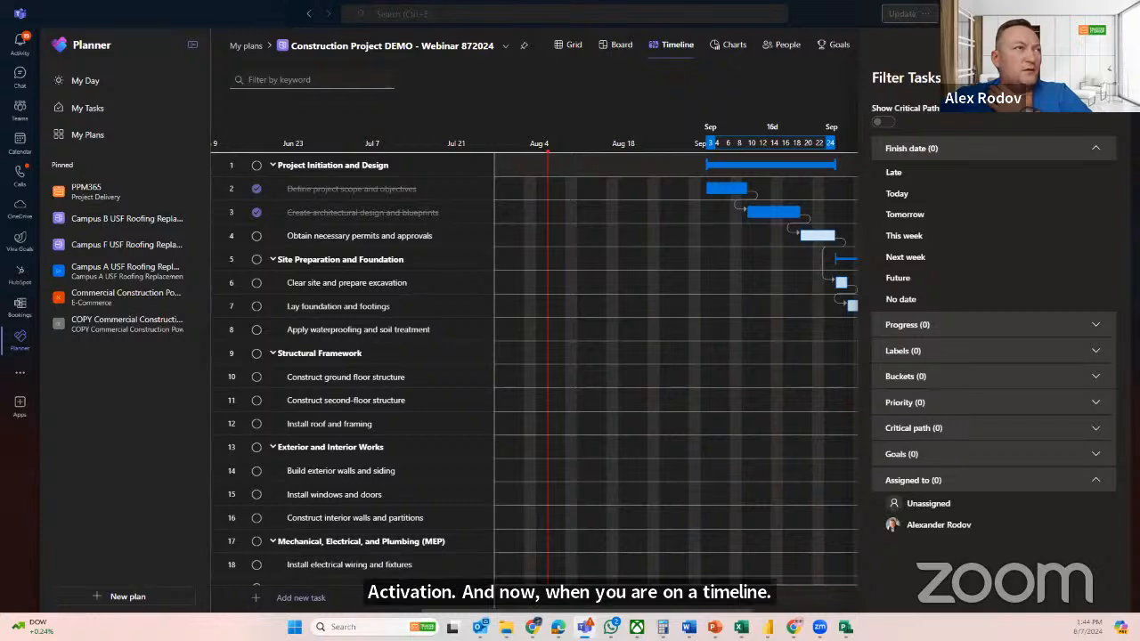
click(1107, 77)
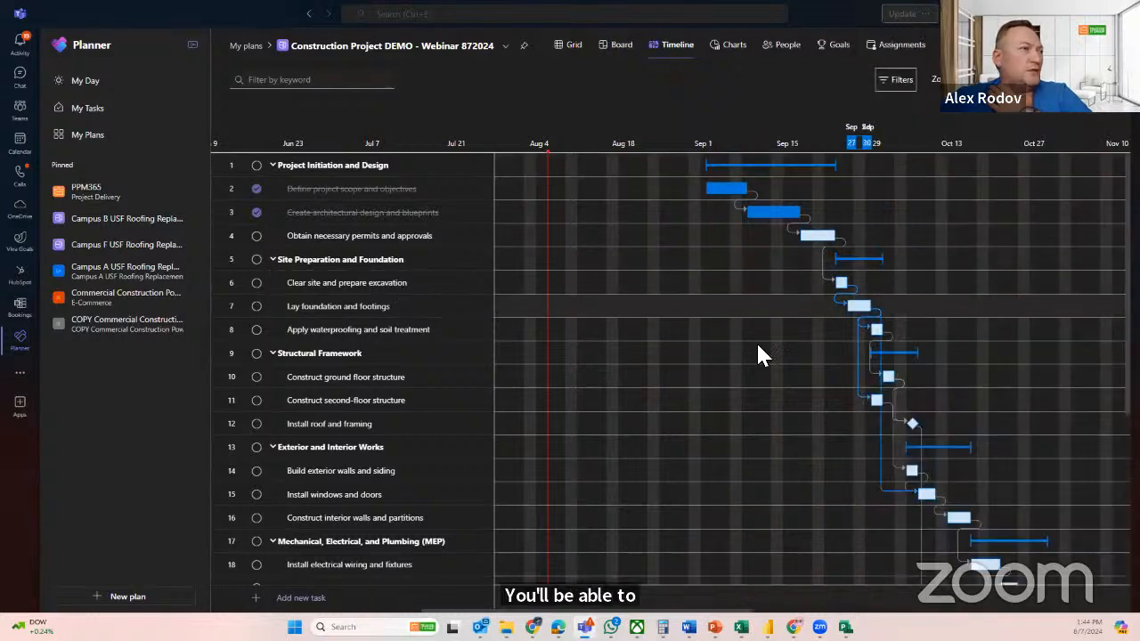
drag(858, 307, 933, 308)
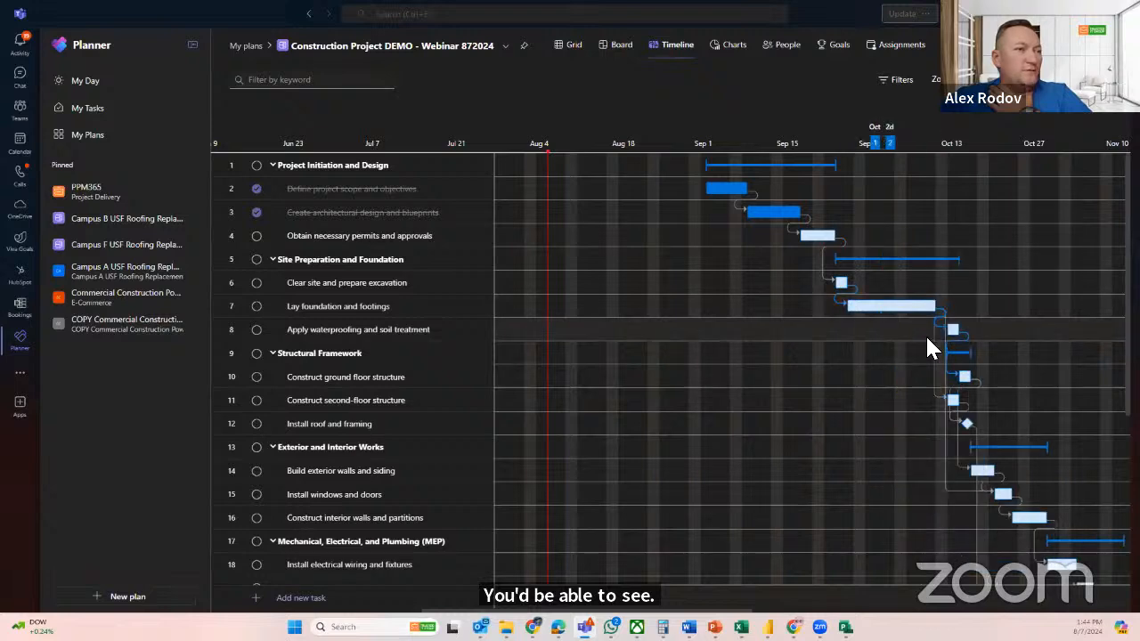
Review the shifted task dates in the grid and timeline, and compare the plan with Baseline 1
click(573, 46)
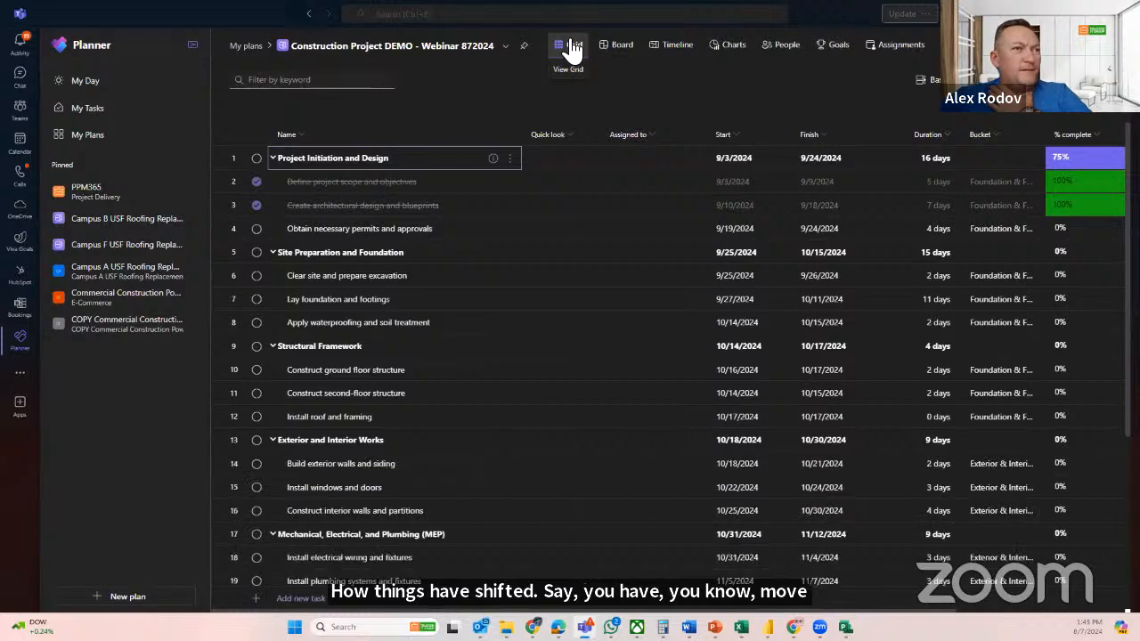
click(659, 49)
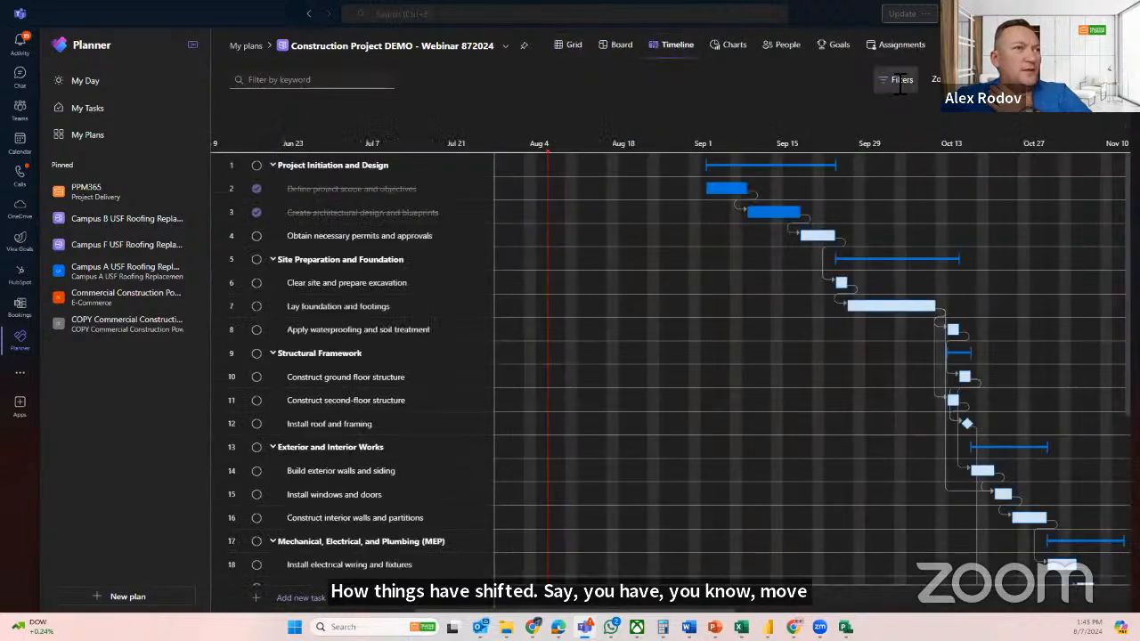
click(898, 81)
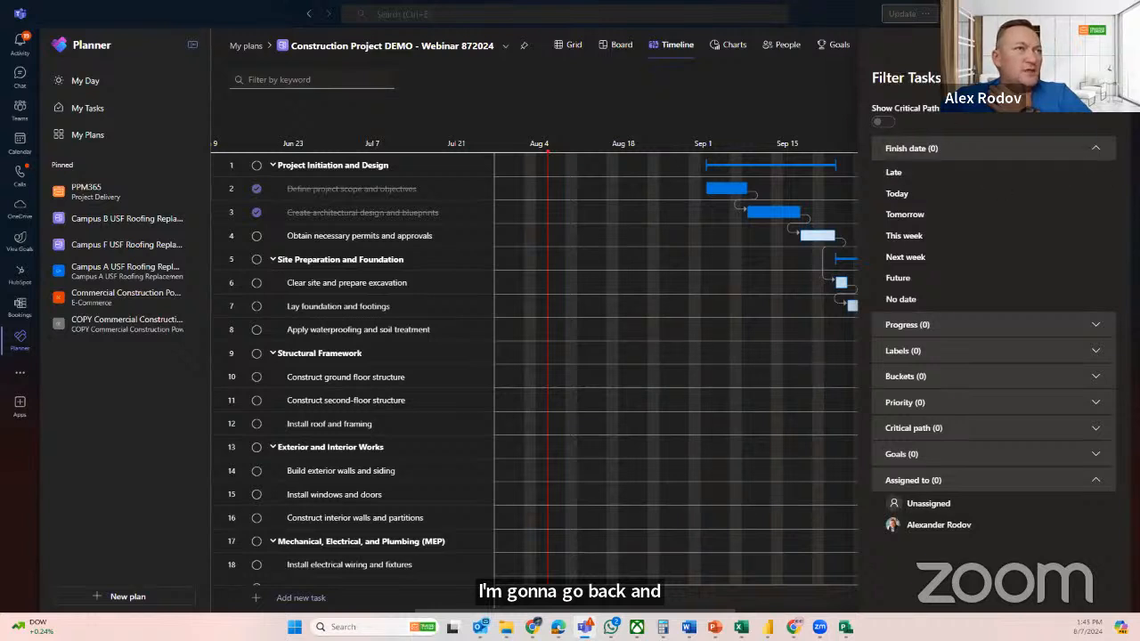
click(1102, 79)
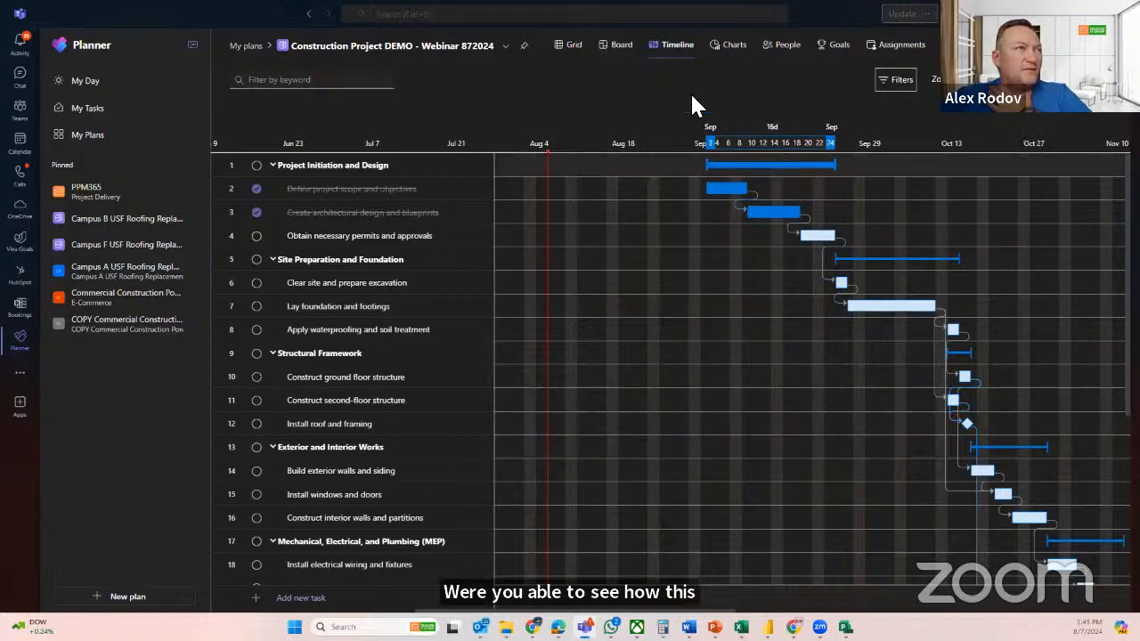
click(569, 55)
click(951, 82)
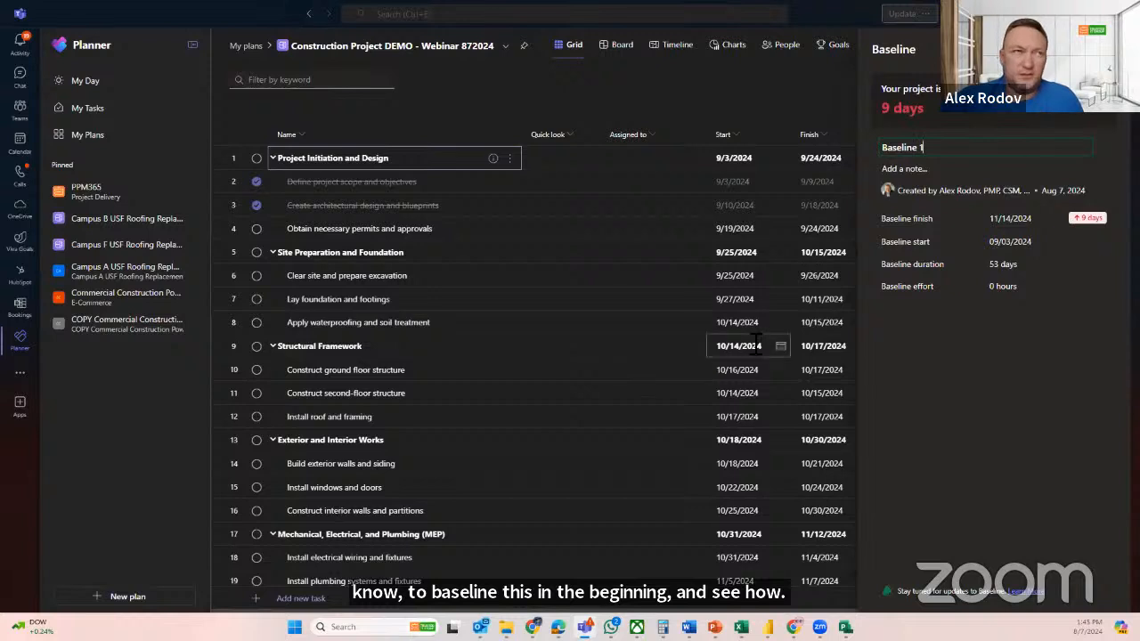
click(1102, 50)
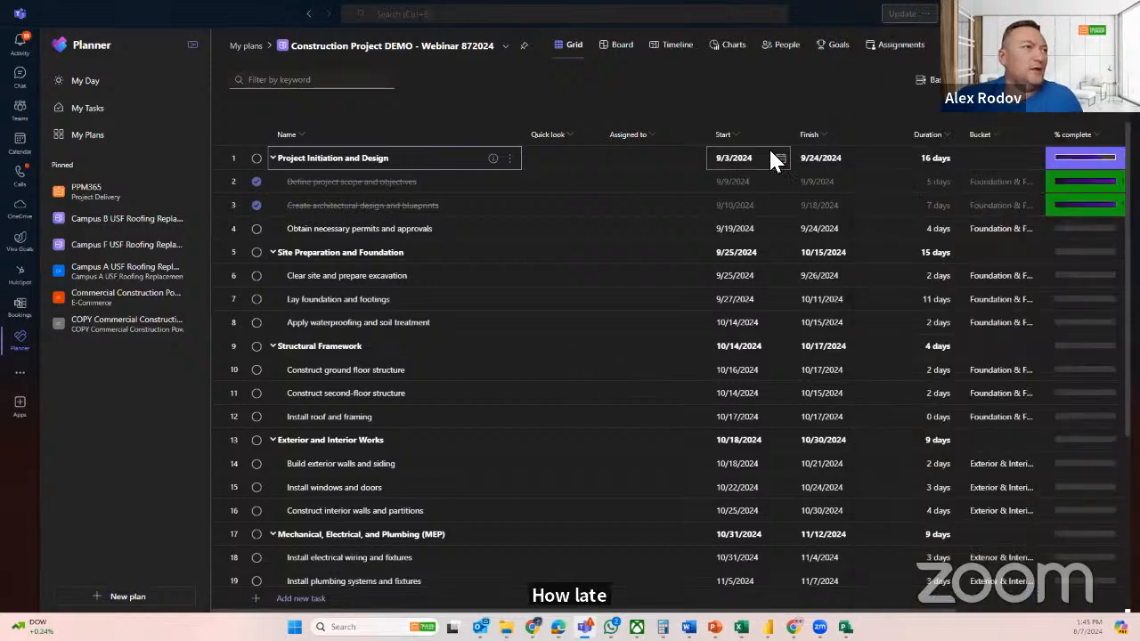
Review the grid's task filter options and the saved conditional coloring rules without changing them
click(1015, 80)
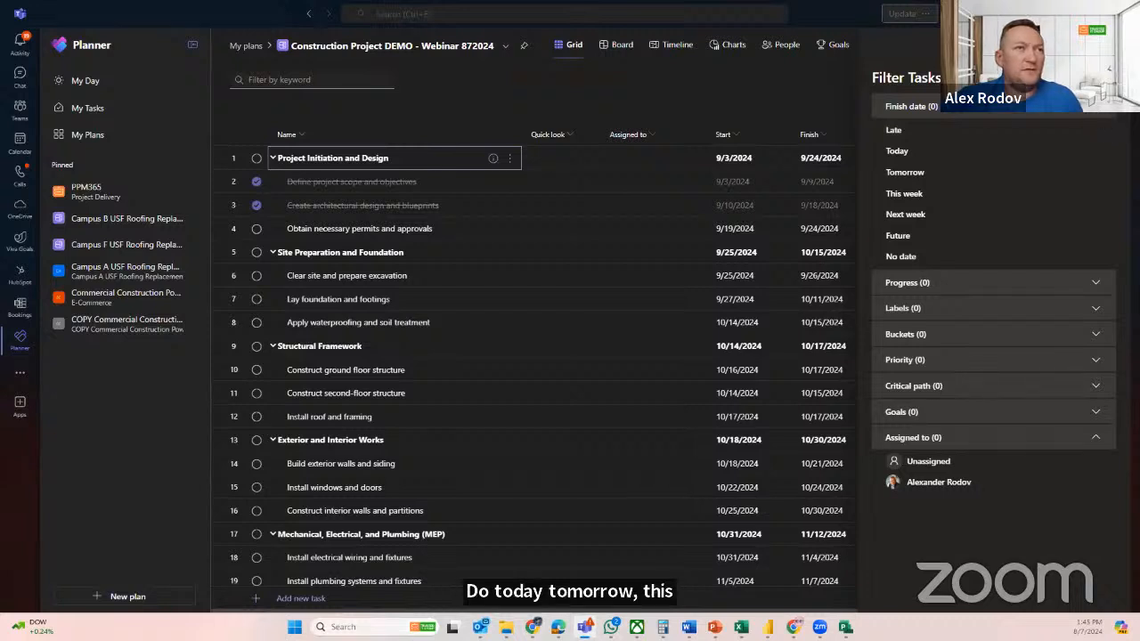
click(1102, 79)
click(1002, 80)
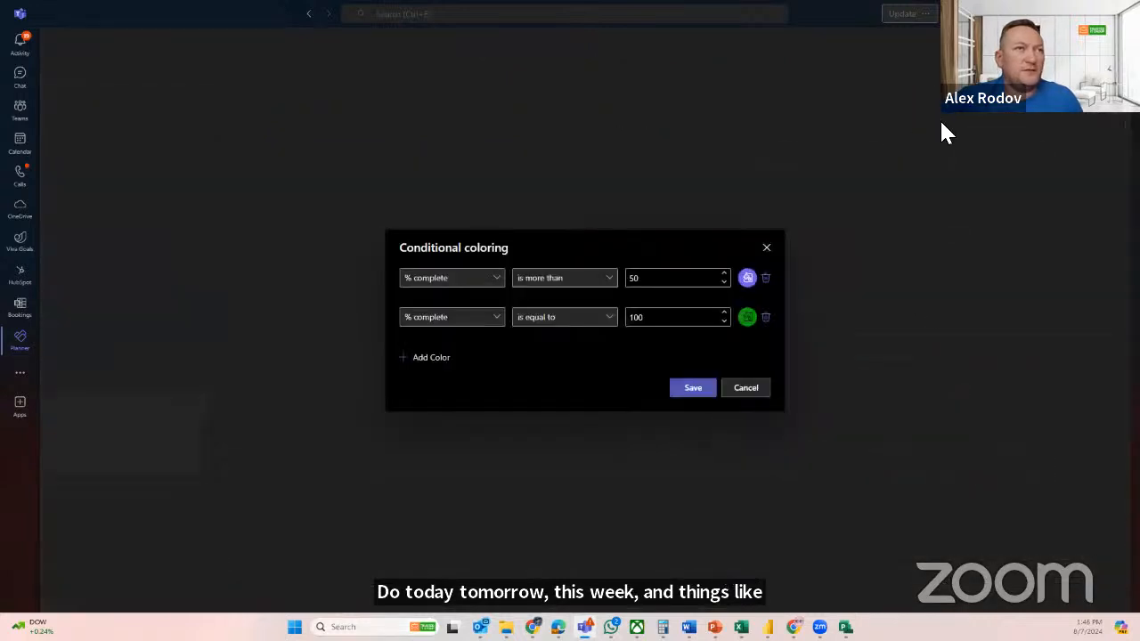
click(780, 251)
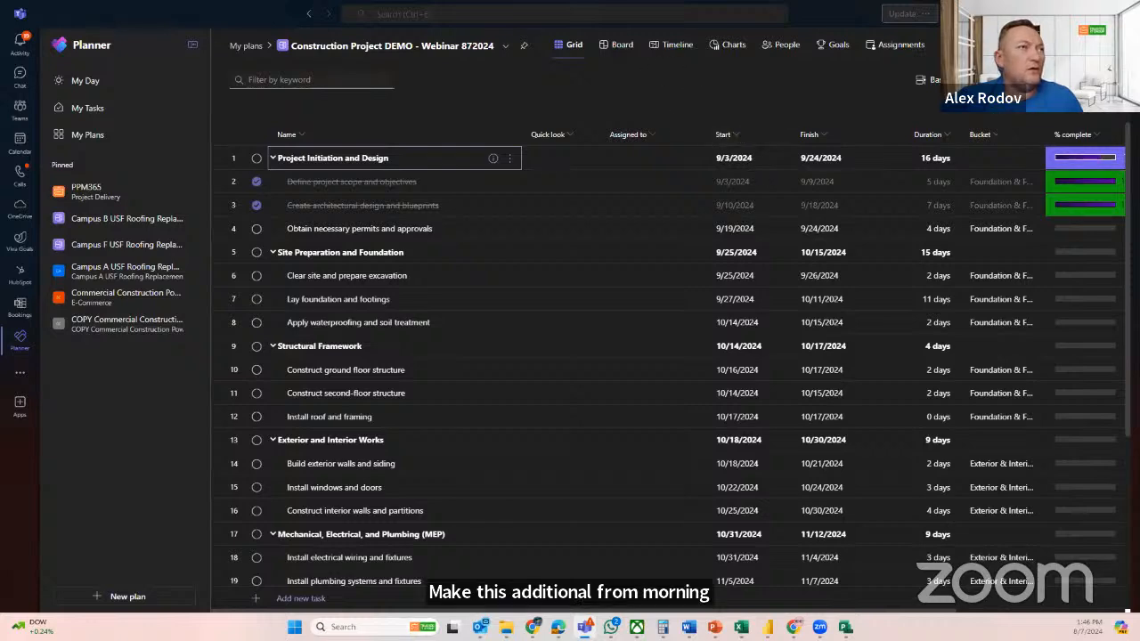
Show the plan as a board with its tasks grouped by progress
click(621, 45)
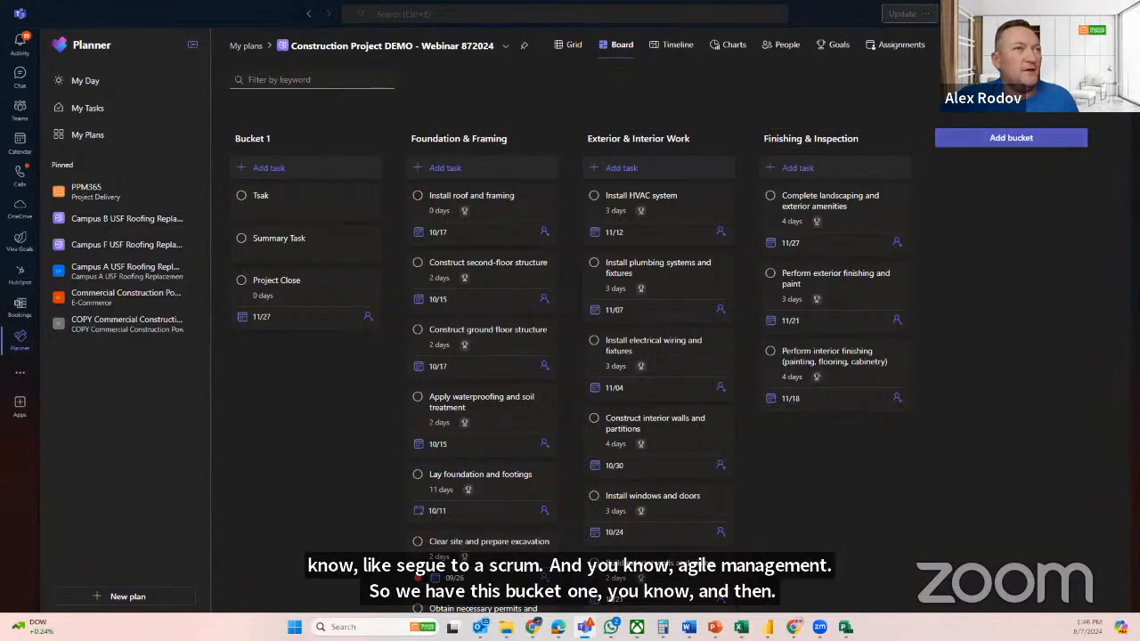
click(1050, 80)
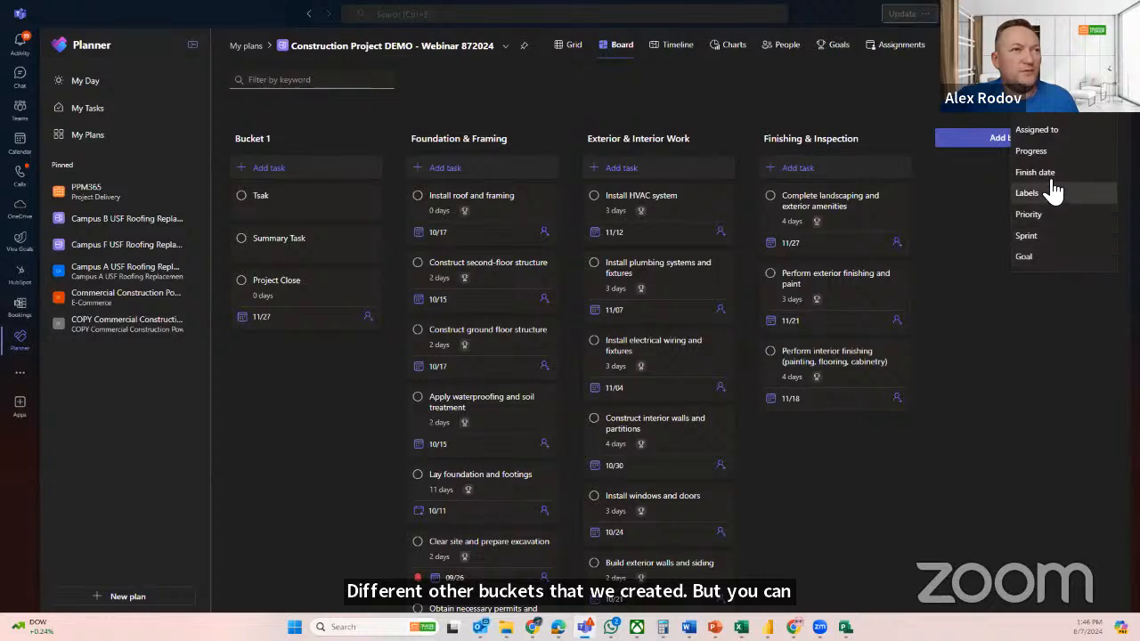
click(1044, 151)
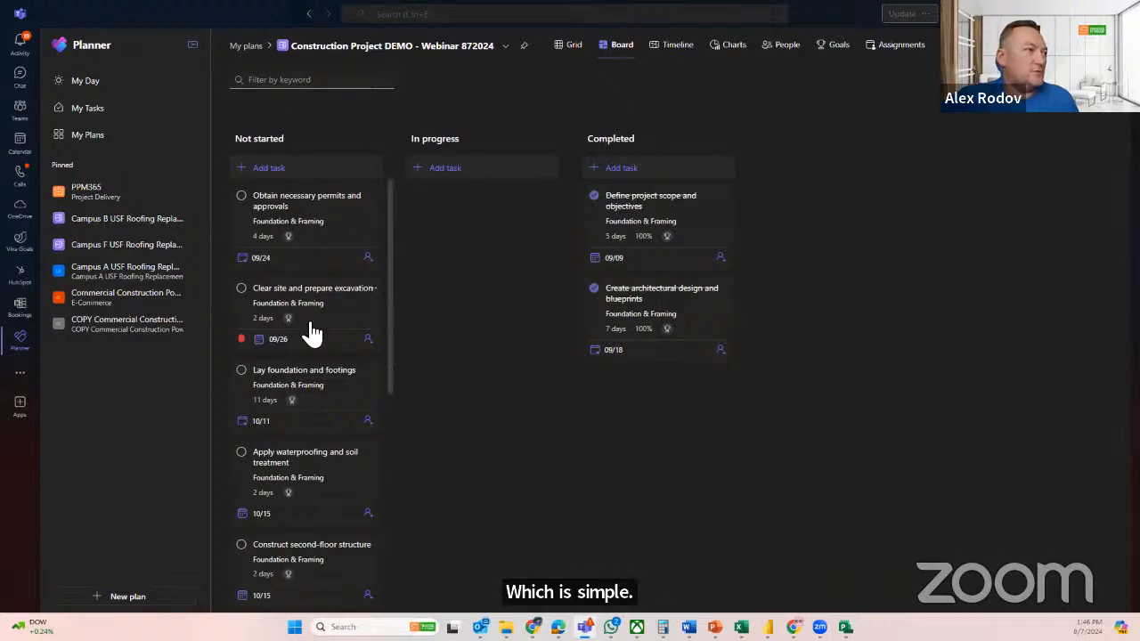
Move the tasks Clear site and prepare excavation and Lay foundation and footings from Not started to In progress
scroll(311, 330, down, 3)
scroll(311, 330, up, 3)
drag(294, 216, 422, 289)
drag(318, 300, 450, 224)
drag(298, 313, 463, 289)
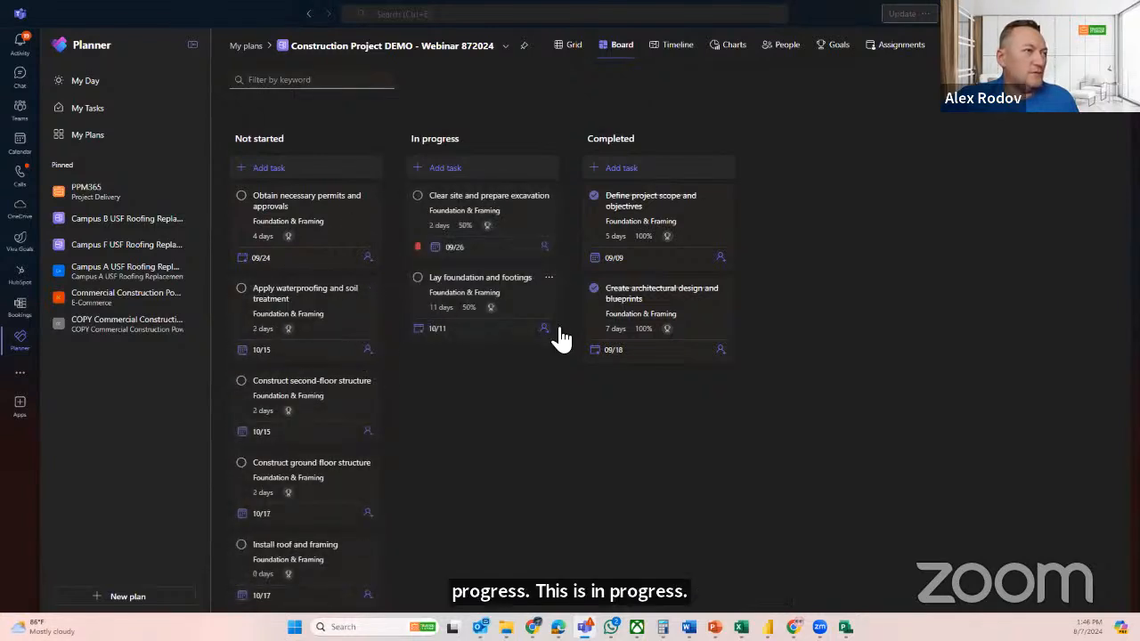
Group the board by sprint and check the start and finish dates of Default Sprint
click(1061, 80)
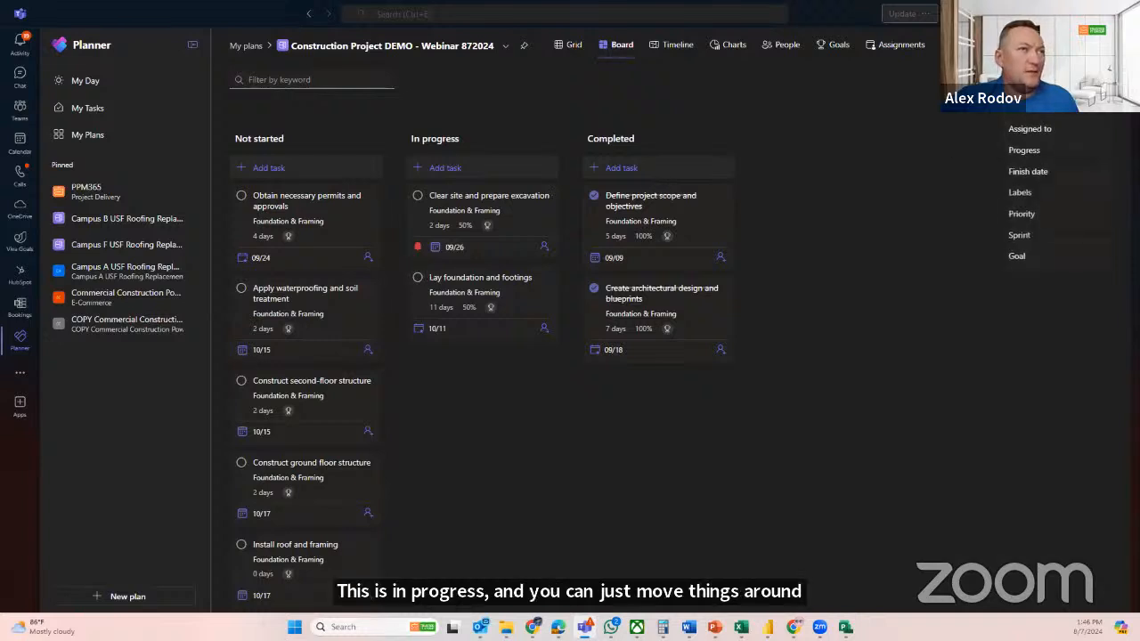
click(1032, 236)
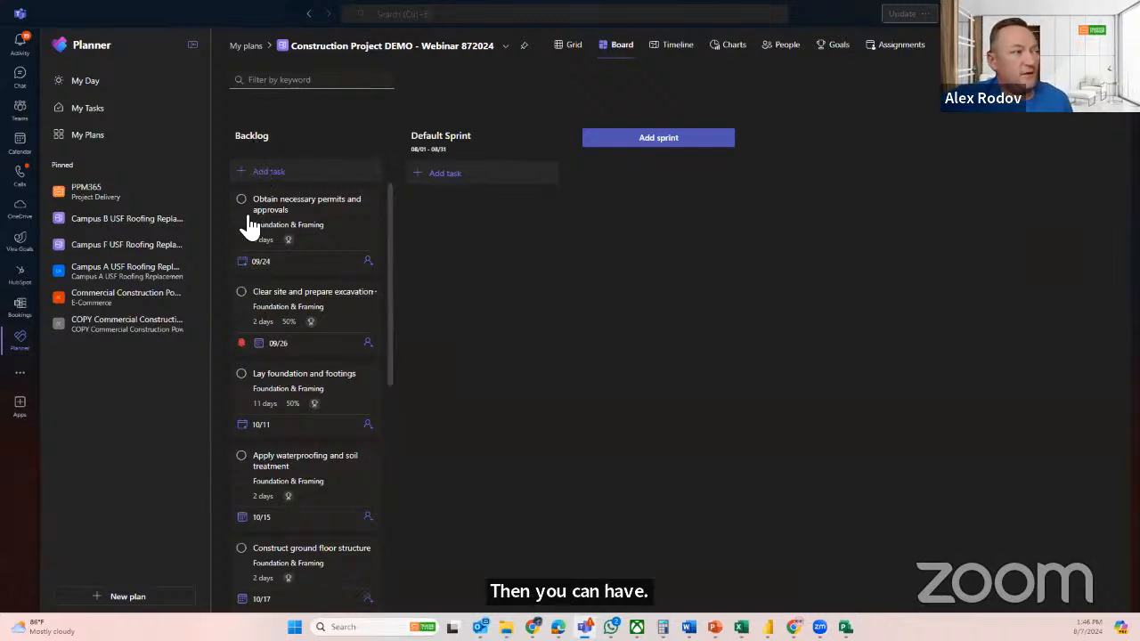
click(452, 148)
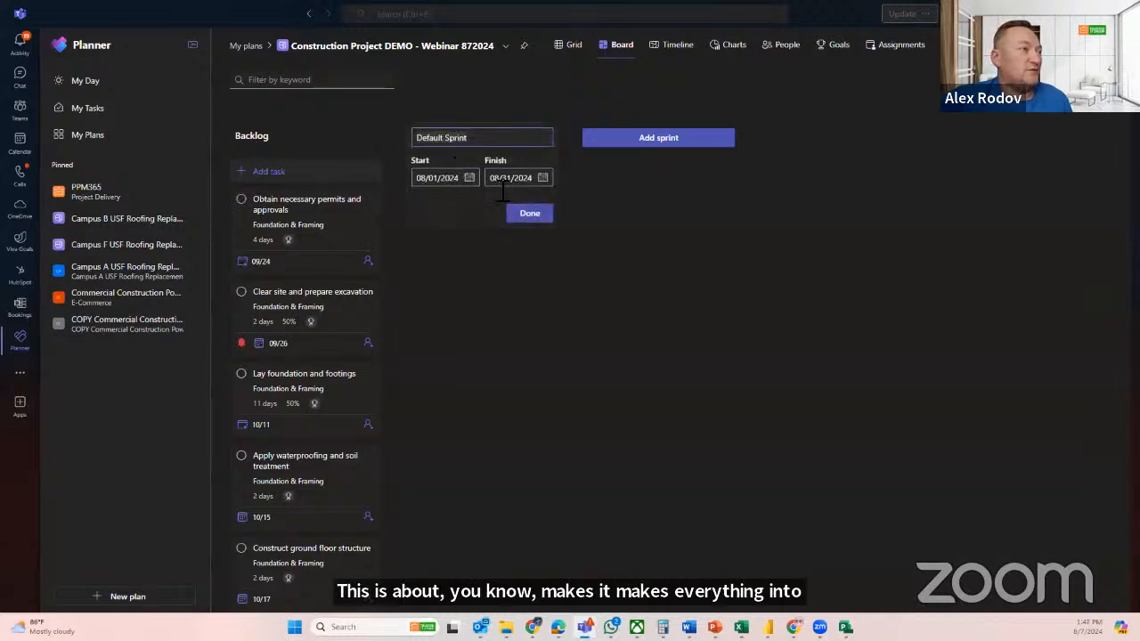
click(523, 218)
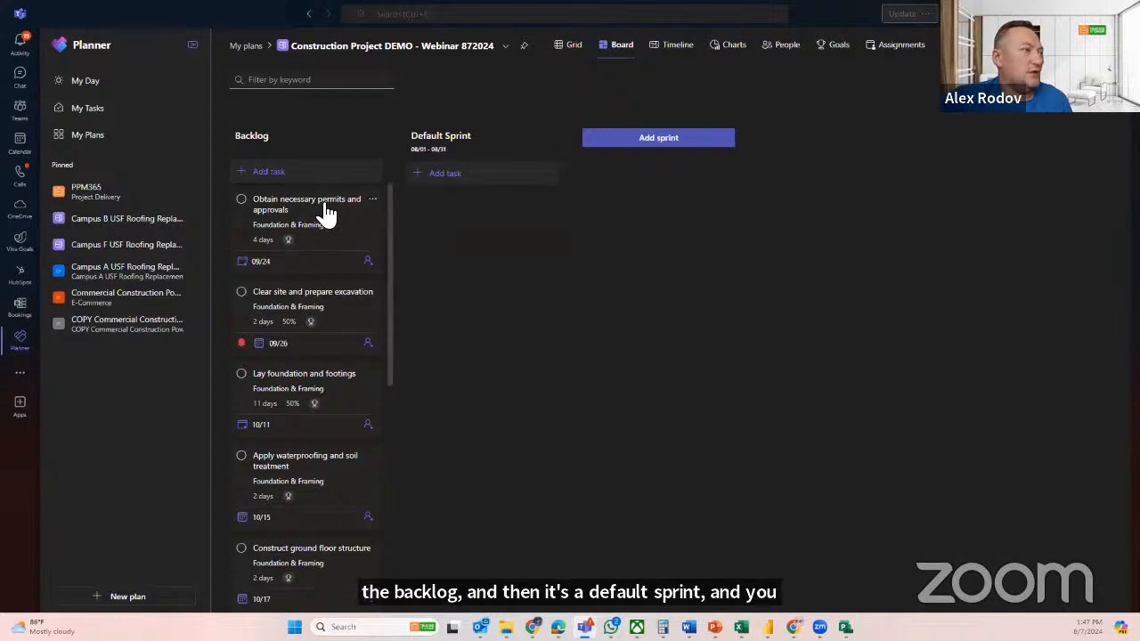
Move Obtain necessary permits and approvals, Clear site and prepare excavation, and Apply waterproofing and soil treatment from the Backlog into Default Sprint
drag(326, 214, 487, 211)
drag(299, 230, 445, 334)
drag(376, 318, 523, 391)
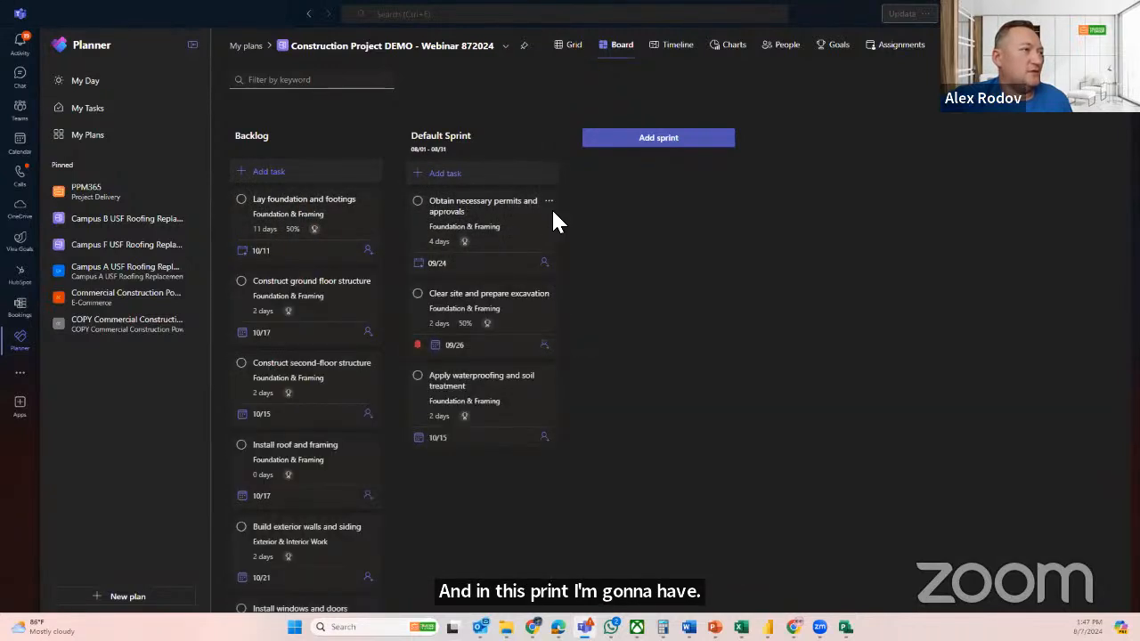
click(641, 143)
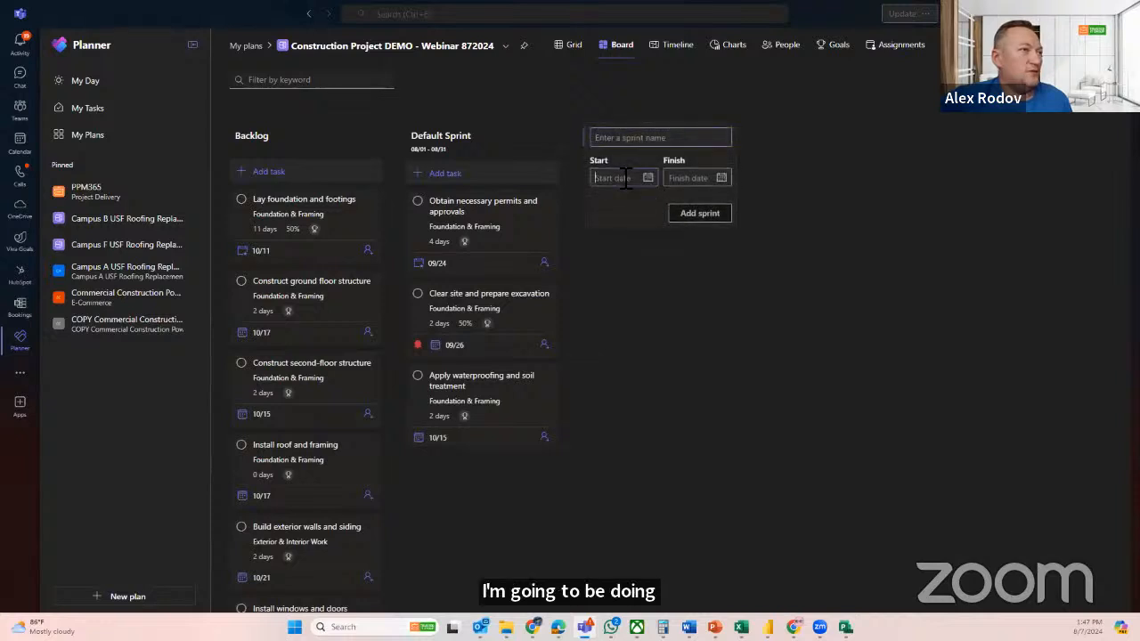
click(643, 180)
click(704, 210)
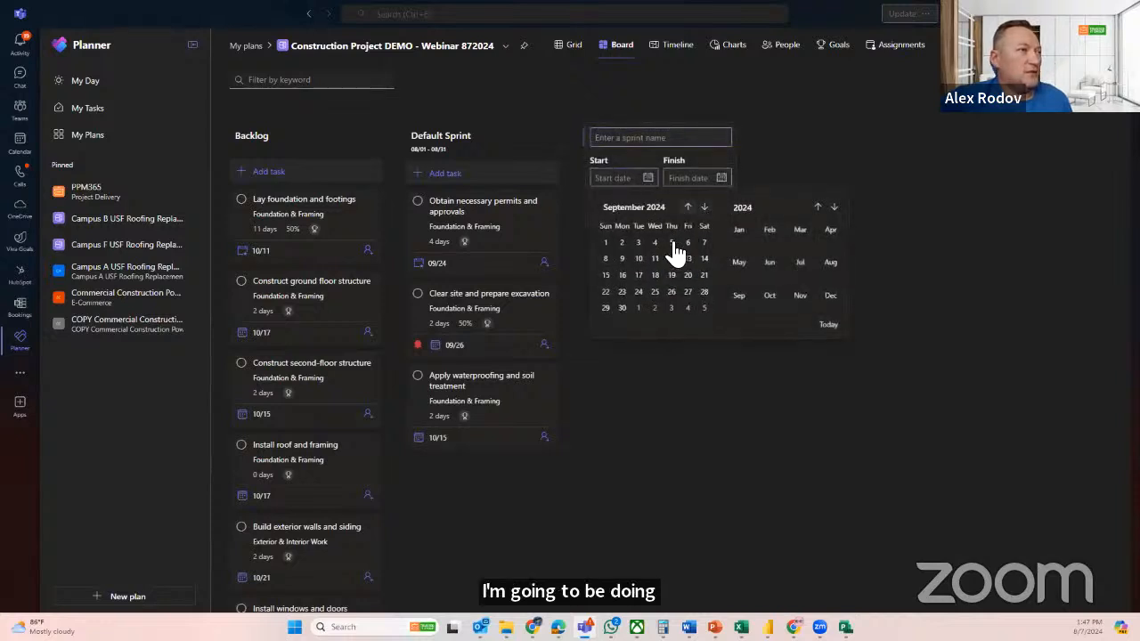
click(607, 243)
click(721, 177)
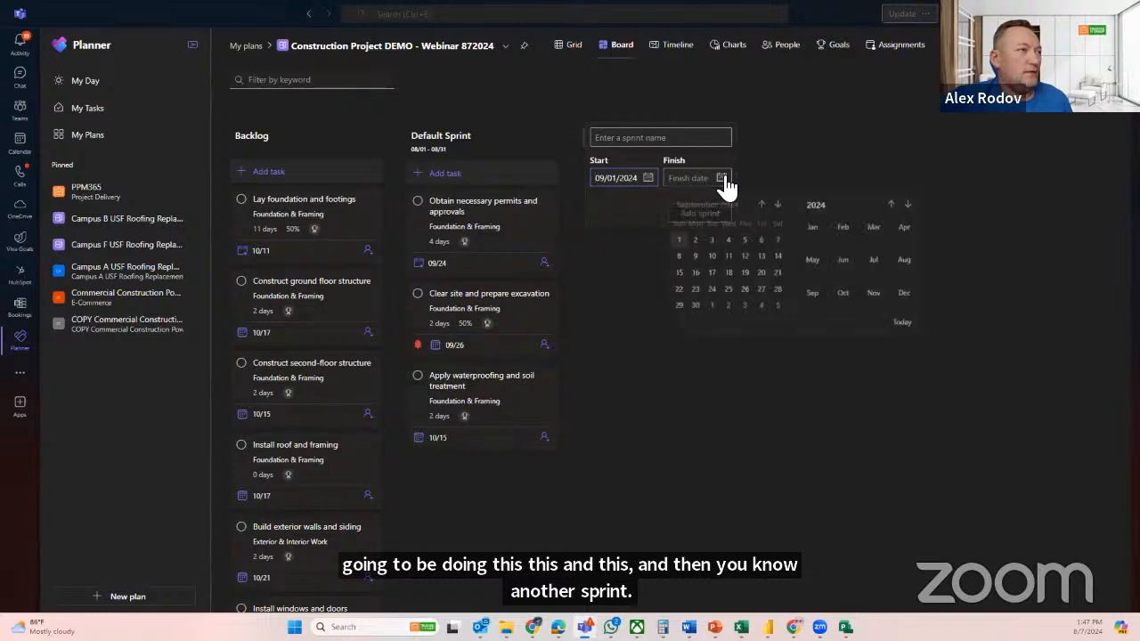
click(691, 315)
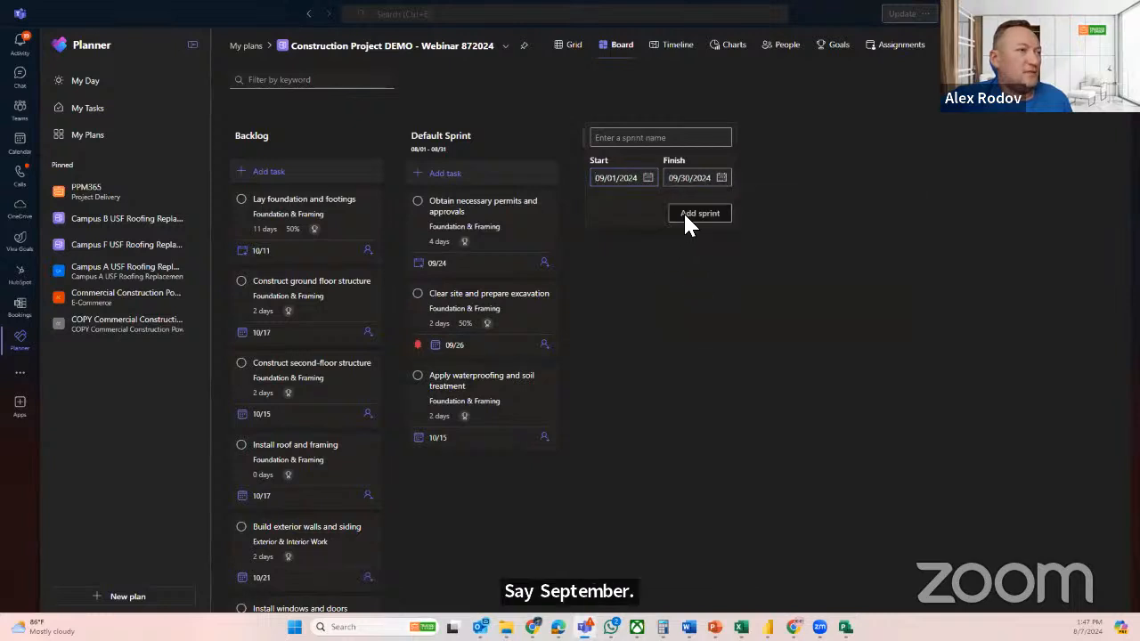
click(794, 233)
Add a sprint named Sprint 2 to the board, starting 09/01/2024 and finishing 09/30/2024
click(682, 139)
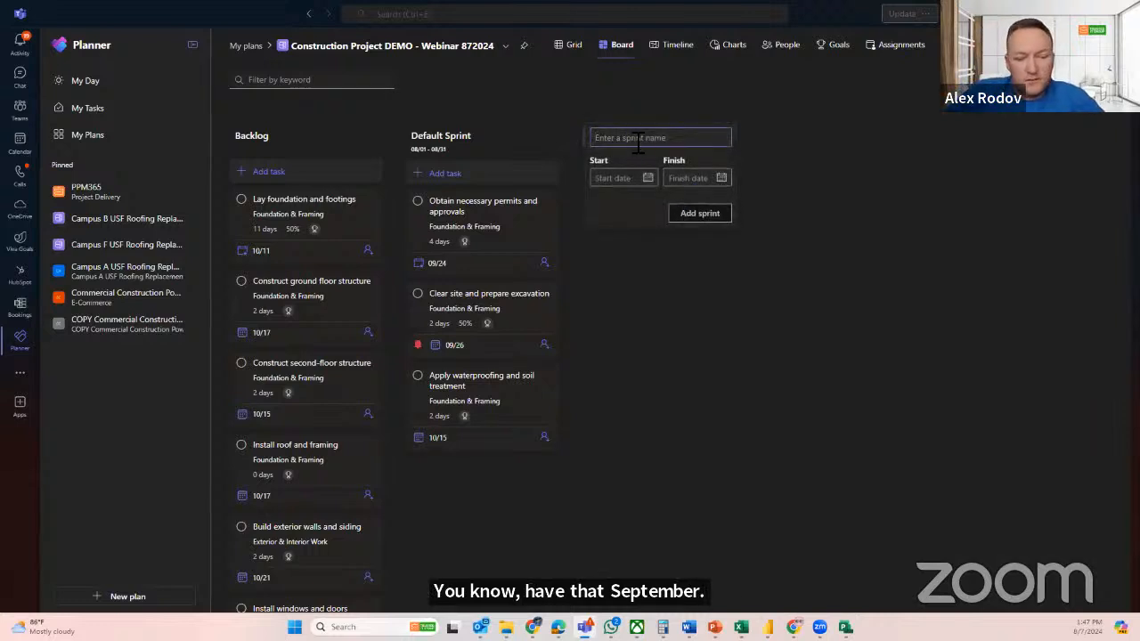
text(Sprint 2)
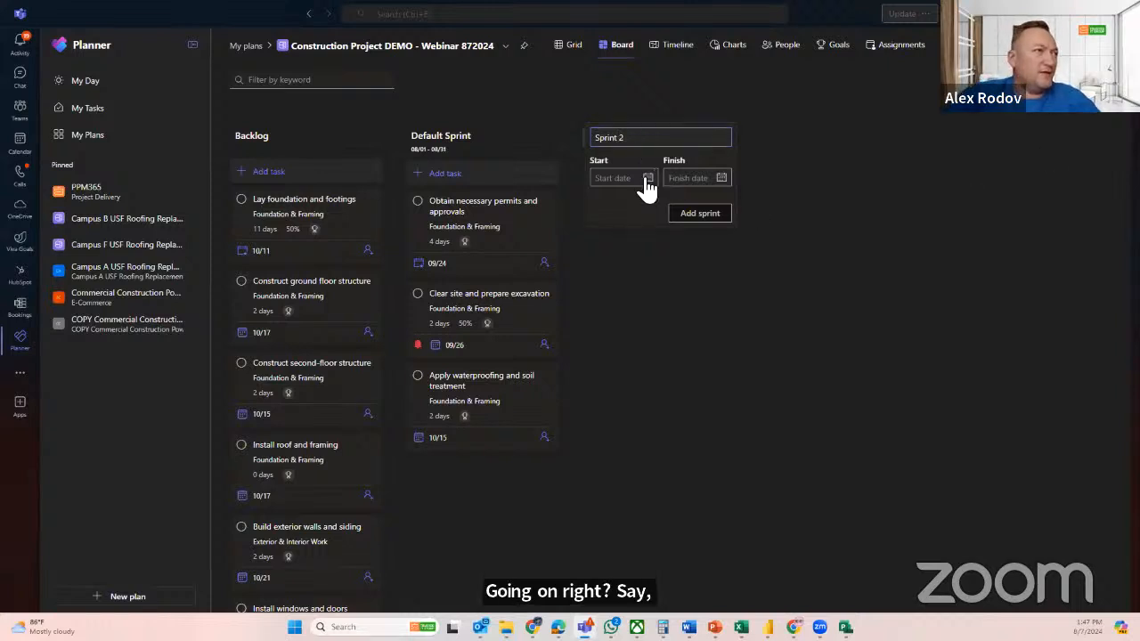
click(647, 178)
click(703, 207)
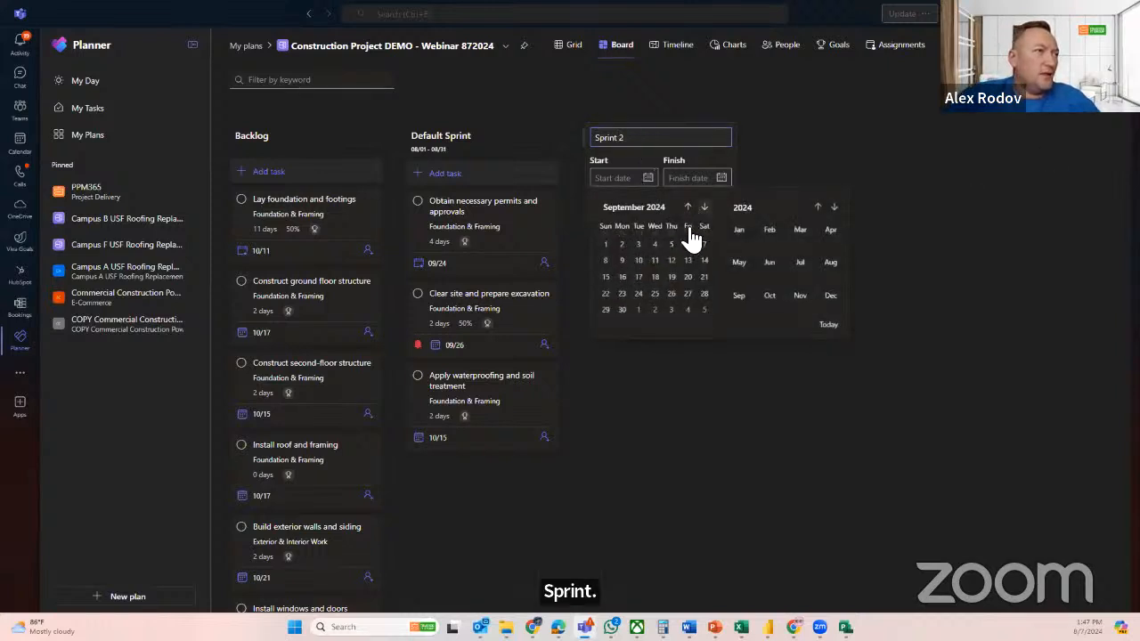
click(608, 243)
click(721, 177)
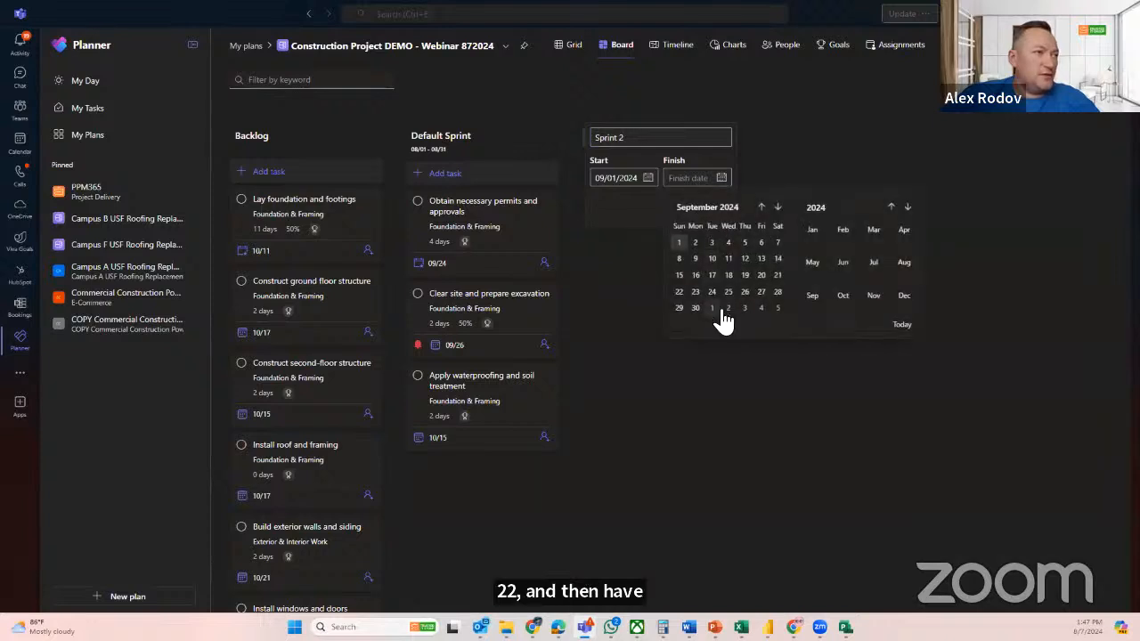
click(699, 310)
click(692, 216)
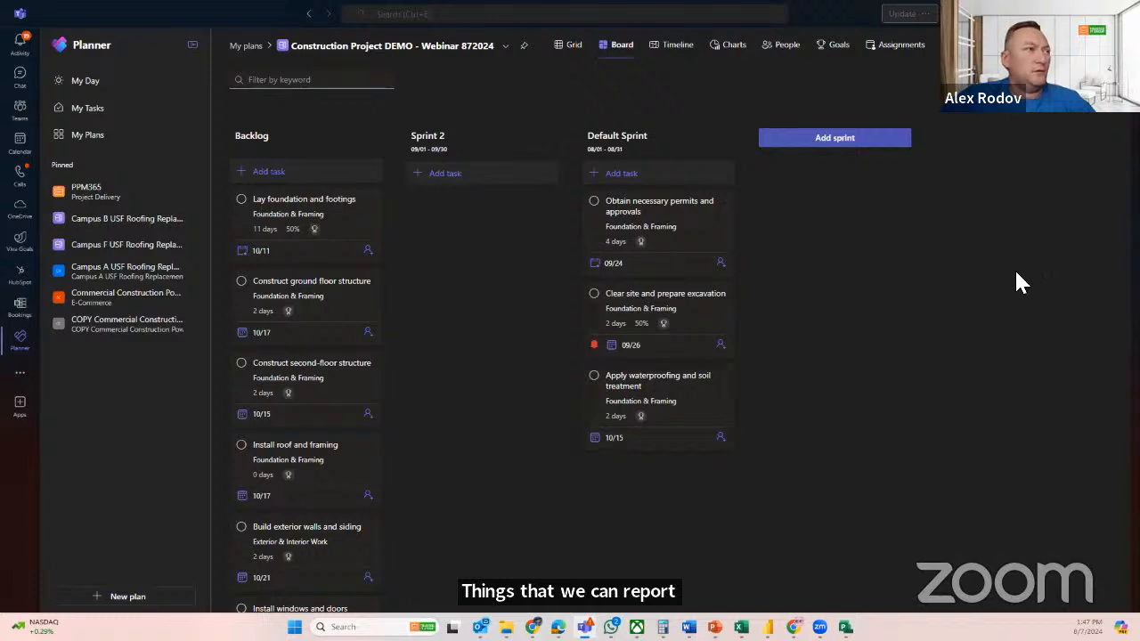
Group the board by bucket and look over the bucket columns and the other grouping options
click(1068, 80)
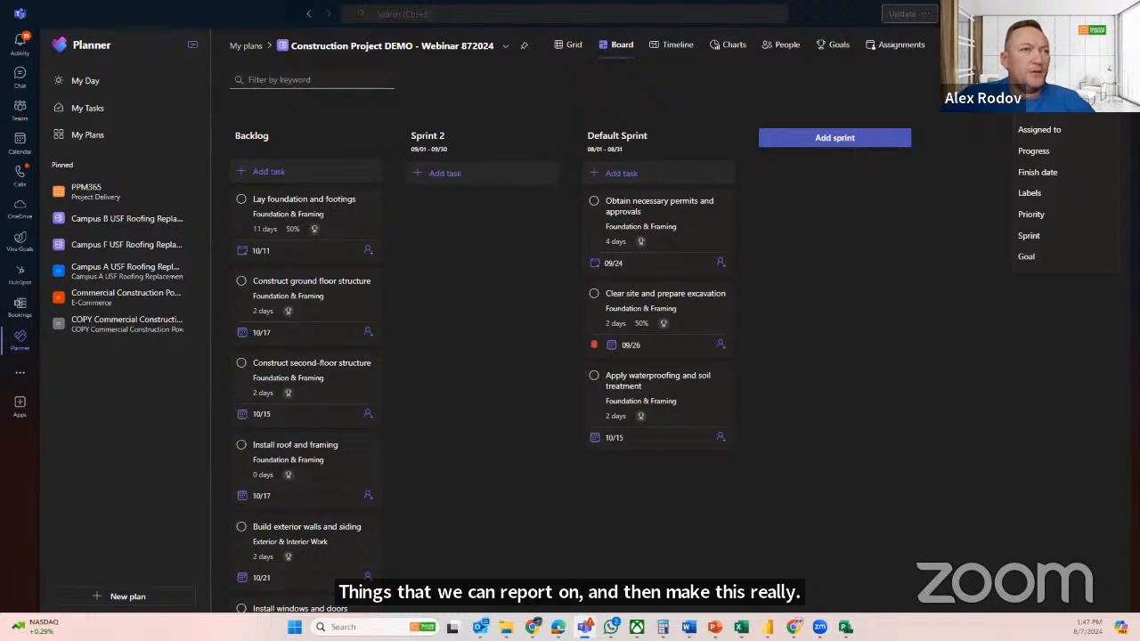
click(1054, 111)
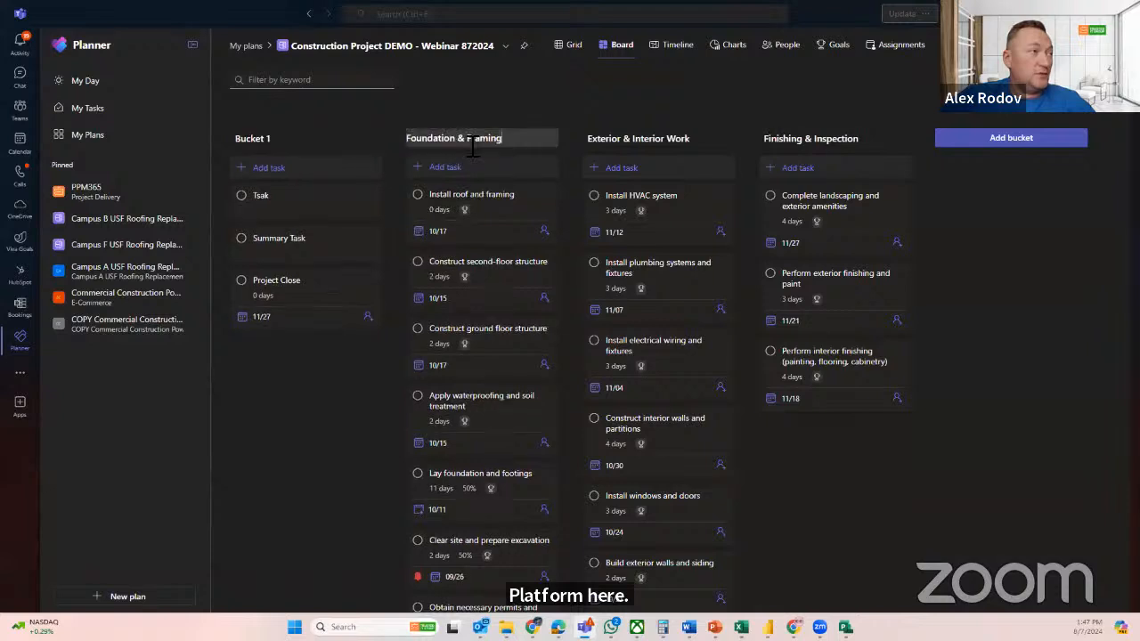
click(864, 140)
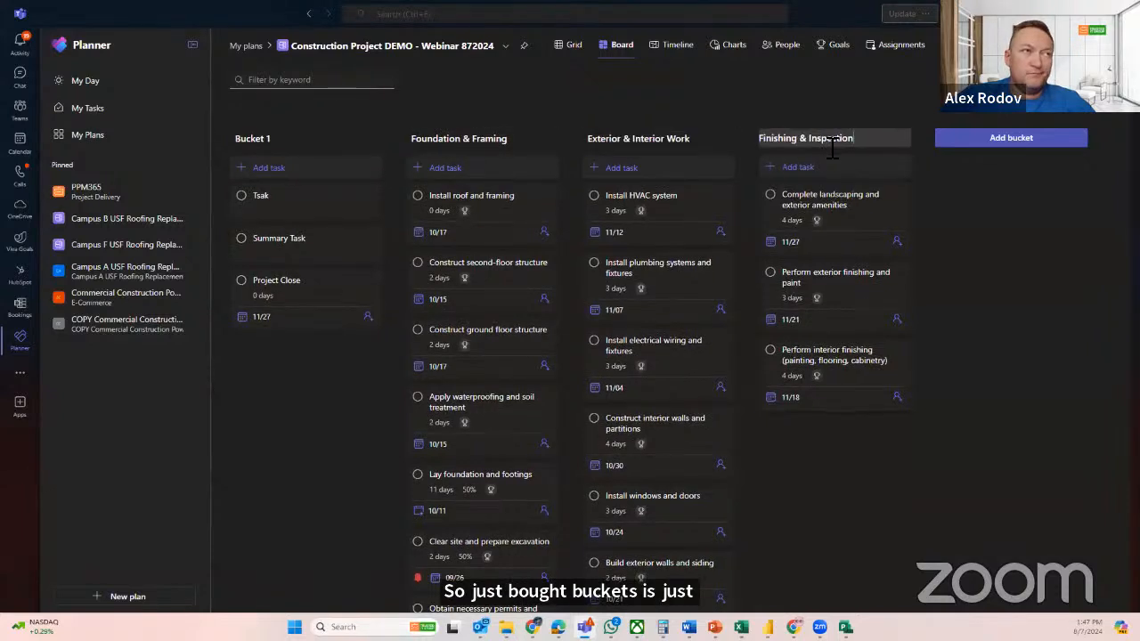
click(1061, 80)
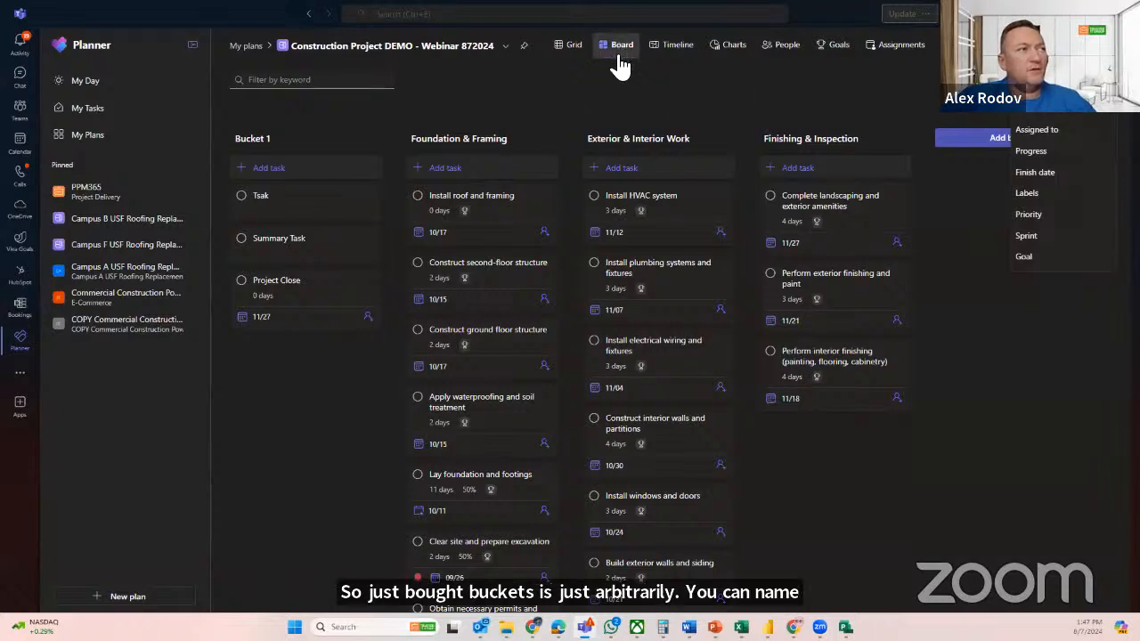
click(610, 95)
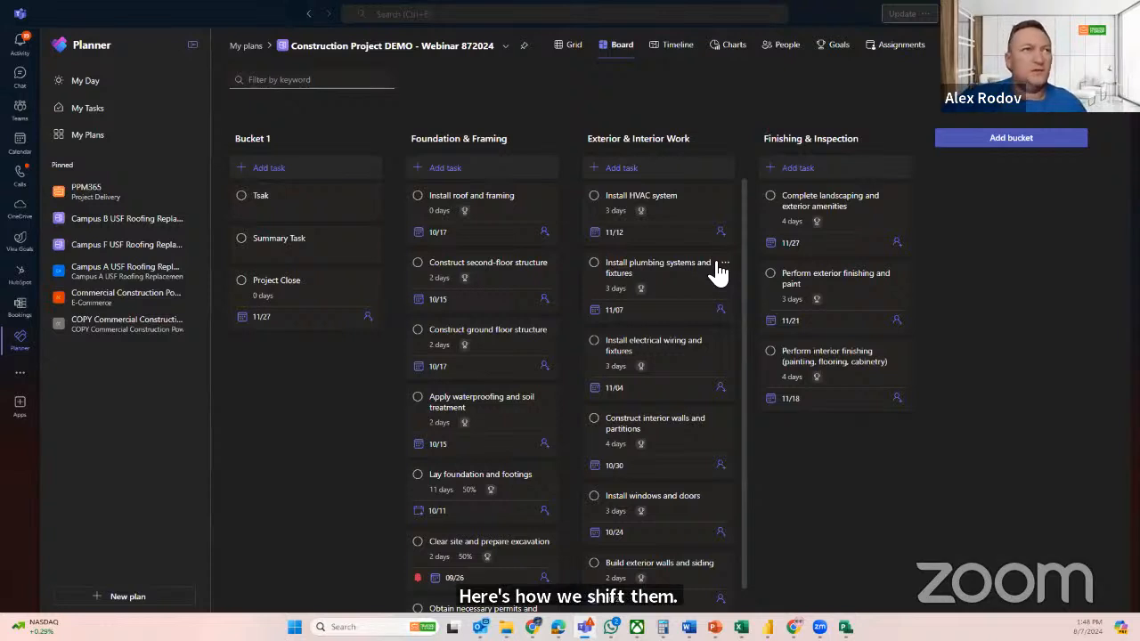
Review the plan's timeline, its charts with the available task filters, and the task load per person
click(666, 47)
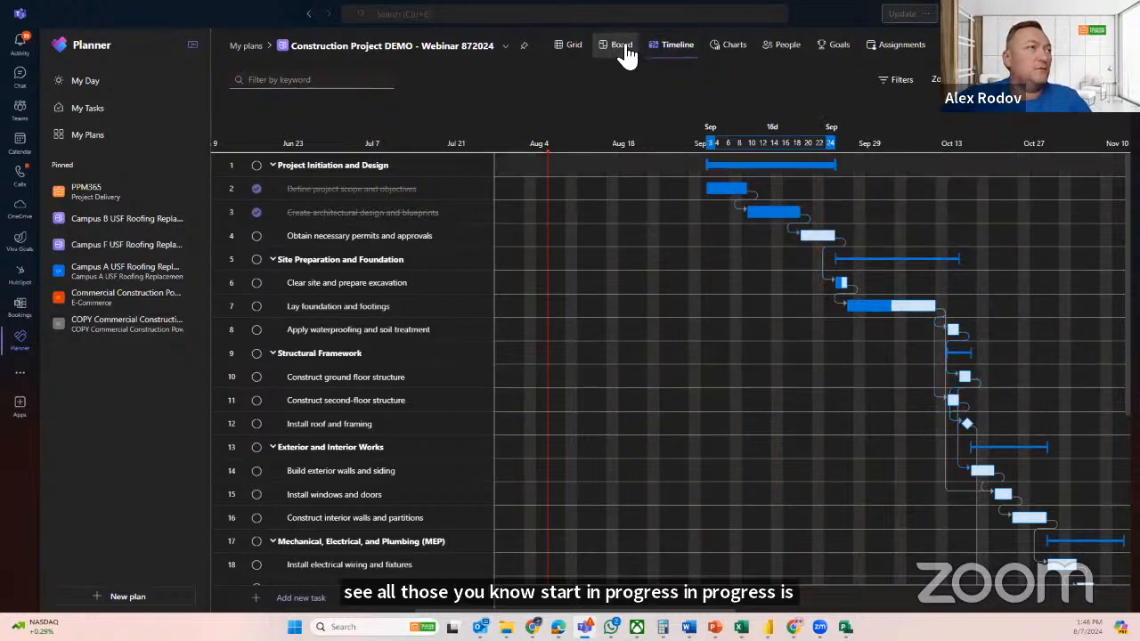
click(733, 52)
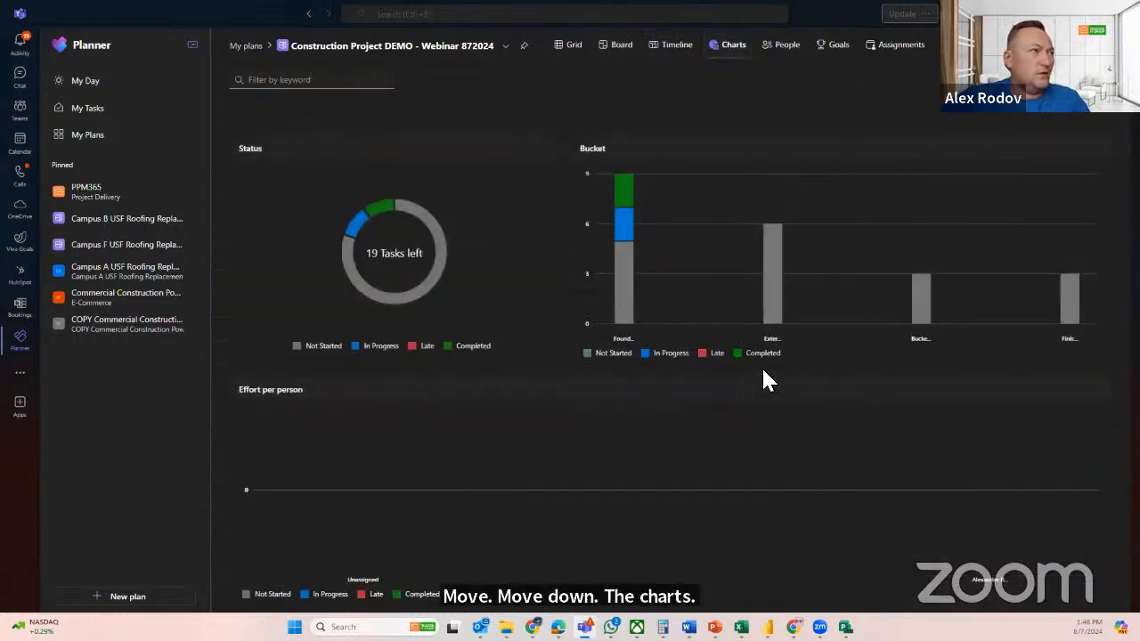
click(990, 46)
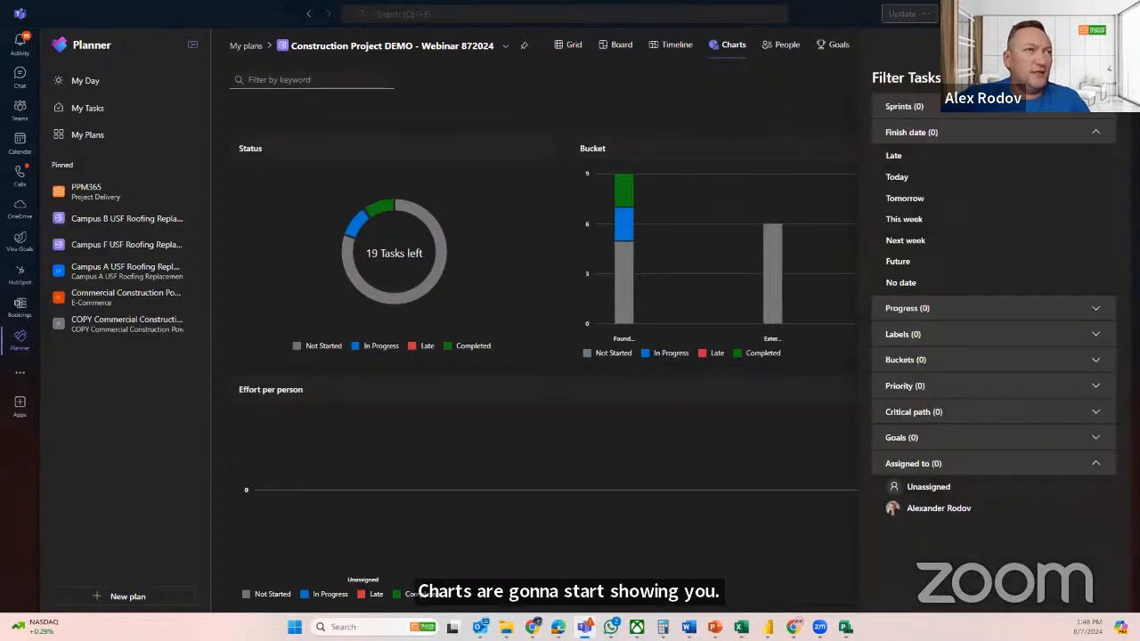
click(1102, 79)
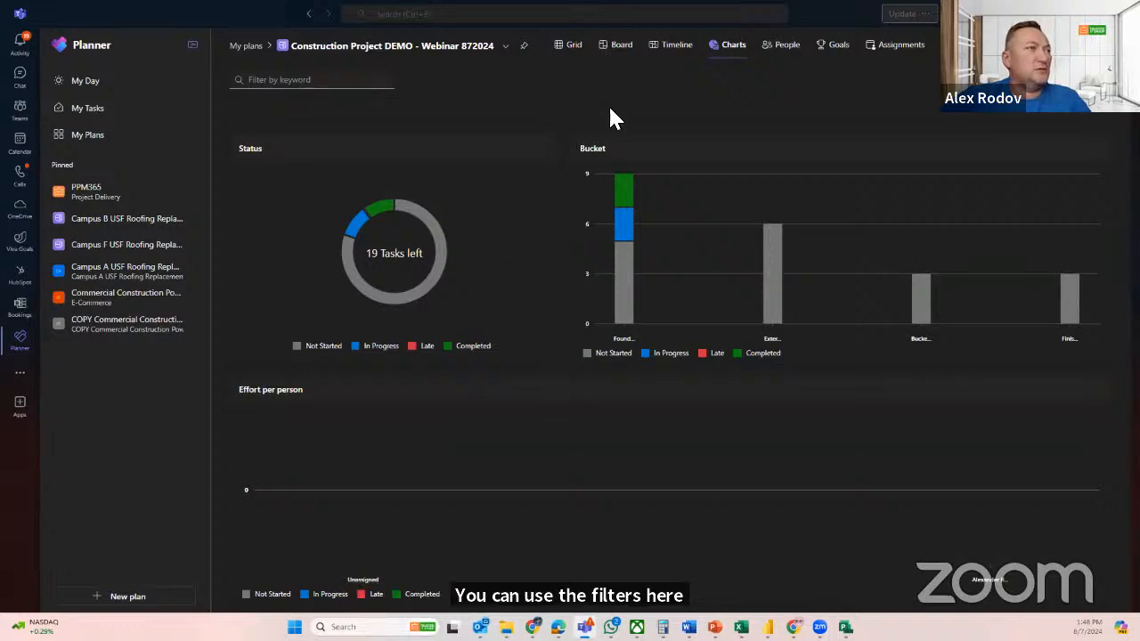
click(773, 49)
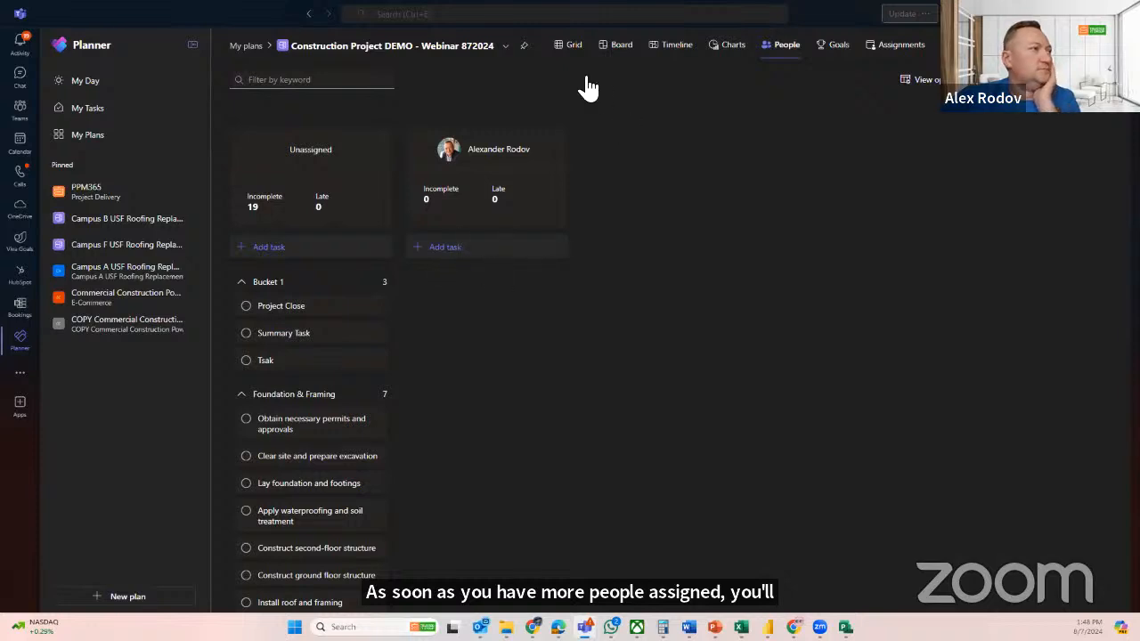
In the grid, assign the tasks Clear site and prepare excavation and Lay foundation and footings to the listed plan member
click(568, 46)
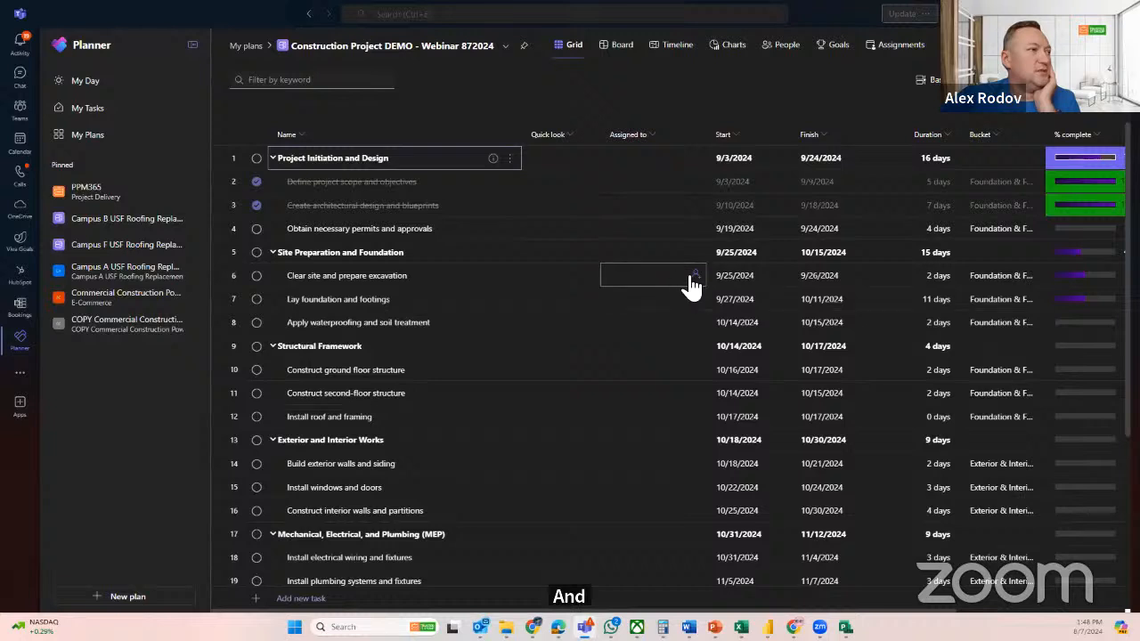
click(693, 283)
click(659, 337)
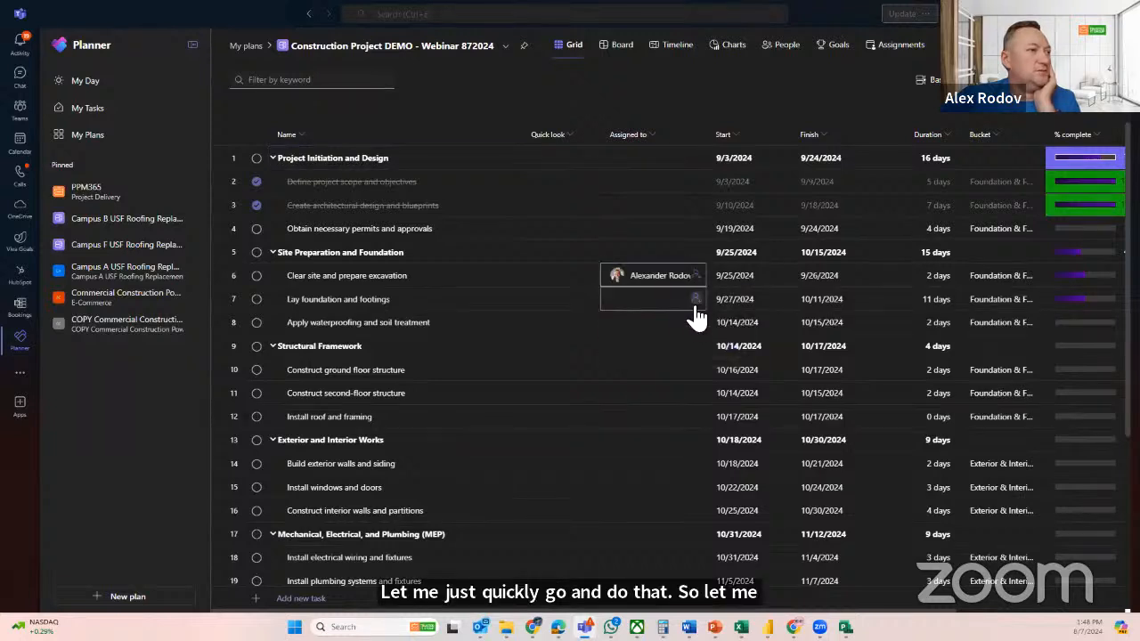
click(657, 334)
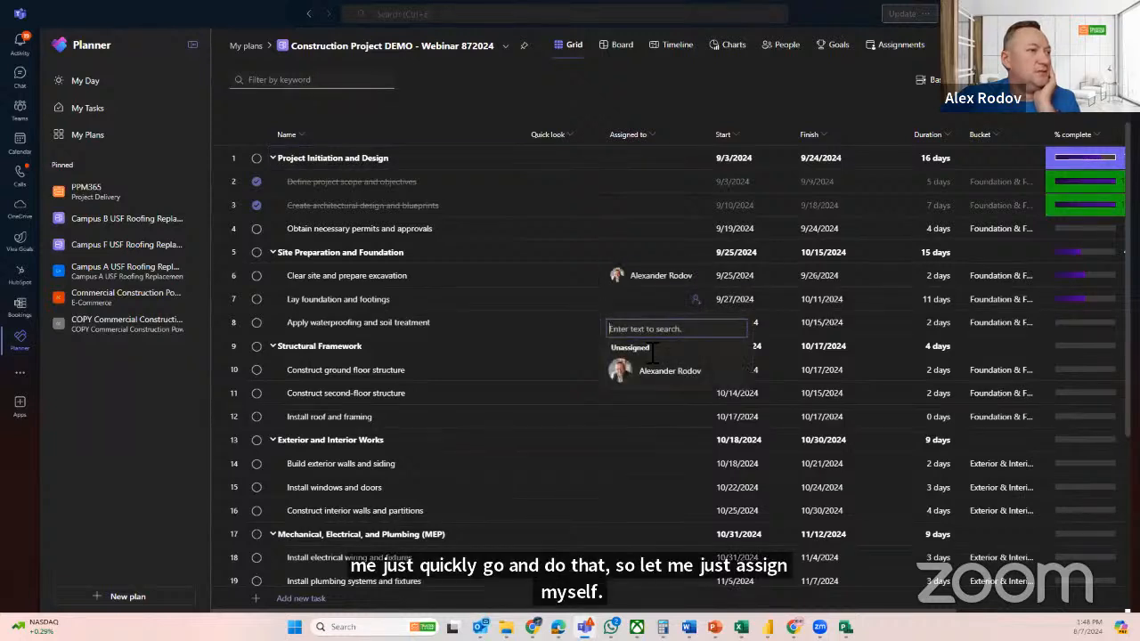
click(681, 370)
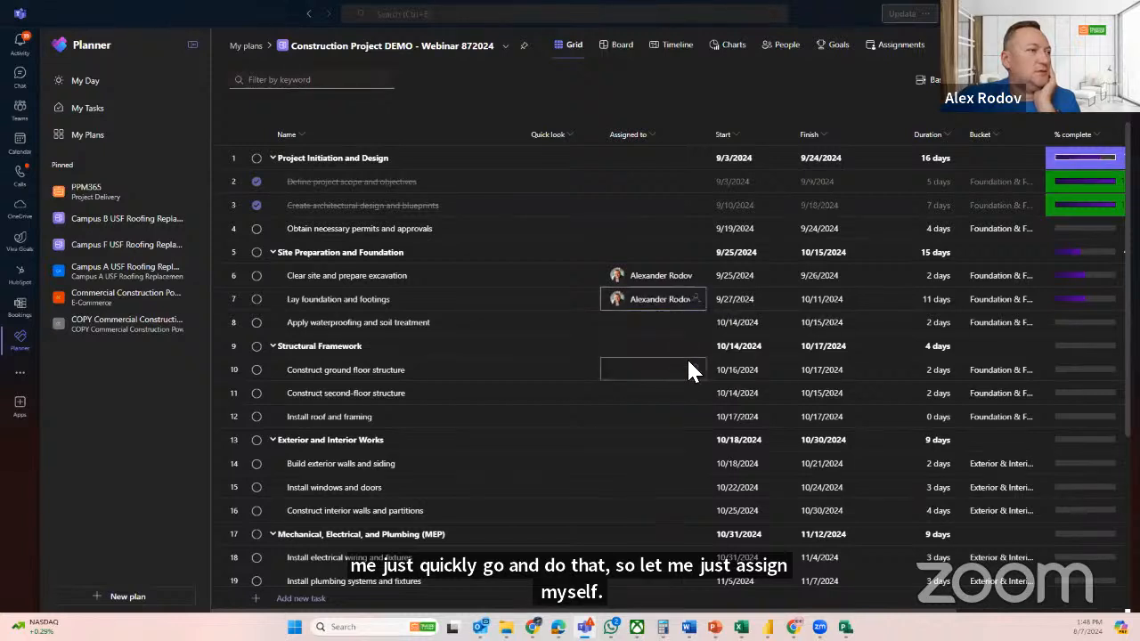
Assign Construct ground floor structure to a second colleague and share the plan through a new group named Construction Project DEMO - Webinar 872024
click(640, 374)
text(yuri)
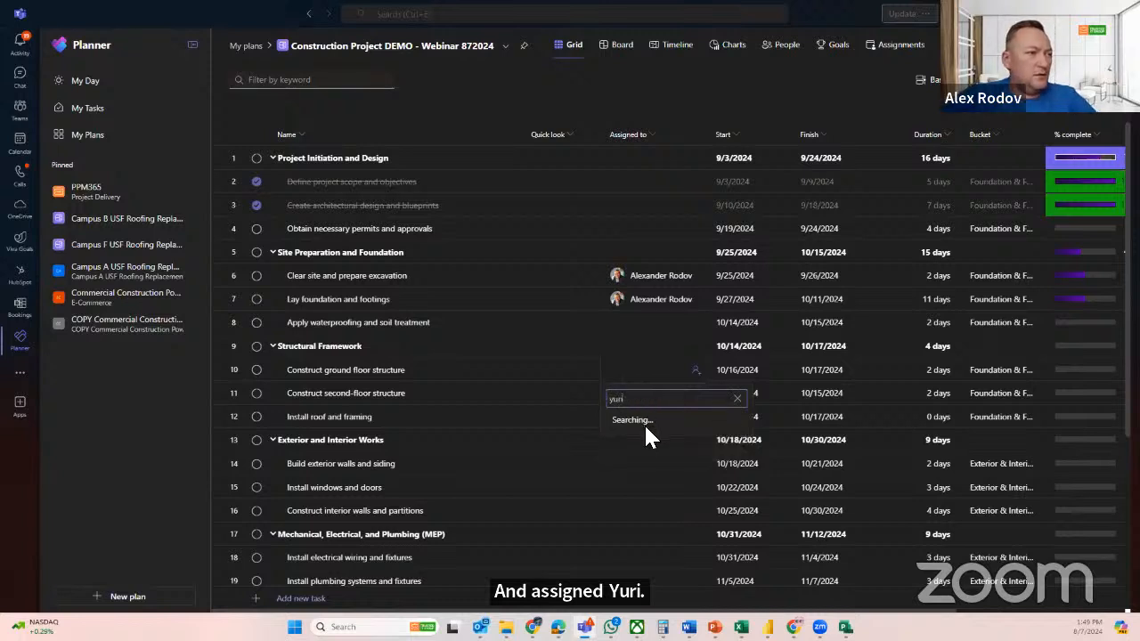
click(649, 437)
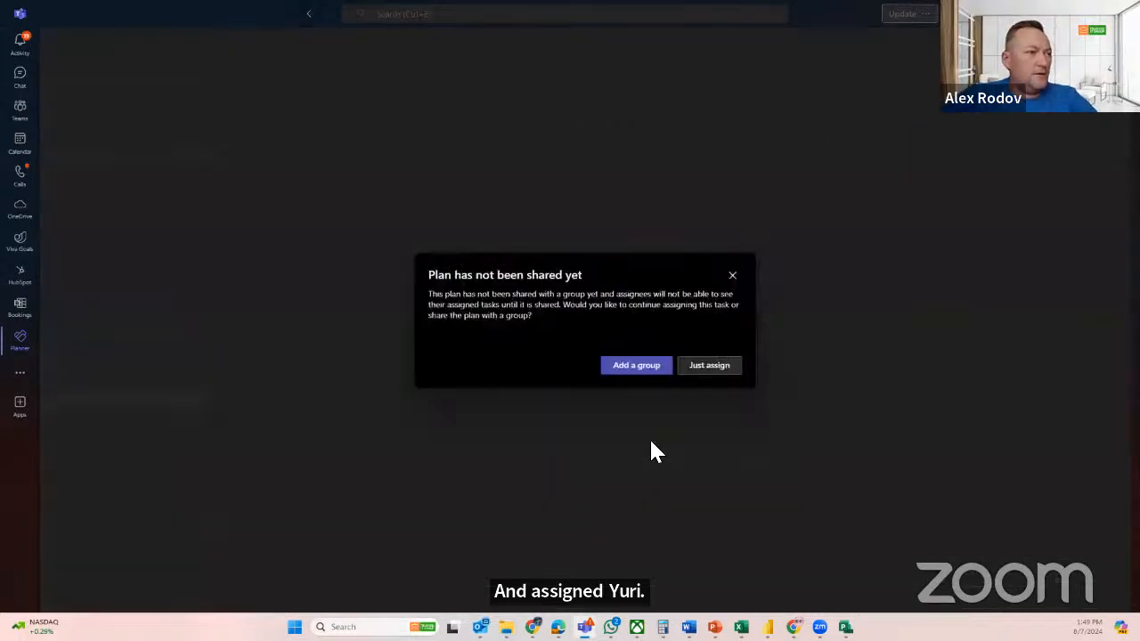
click(644, 370)
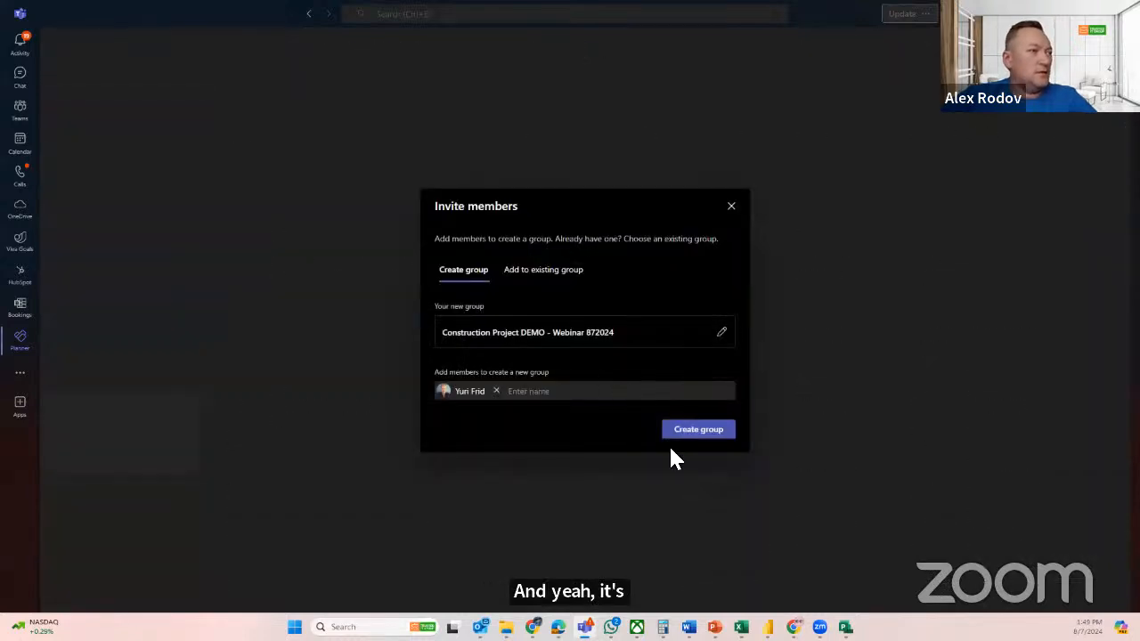
click(701, 432)
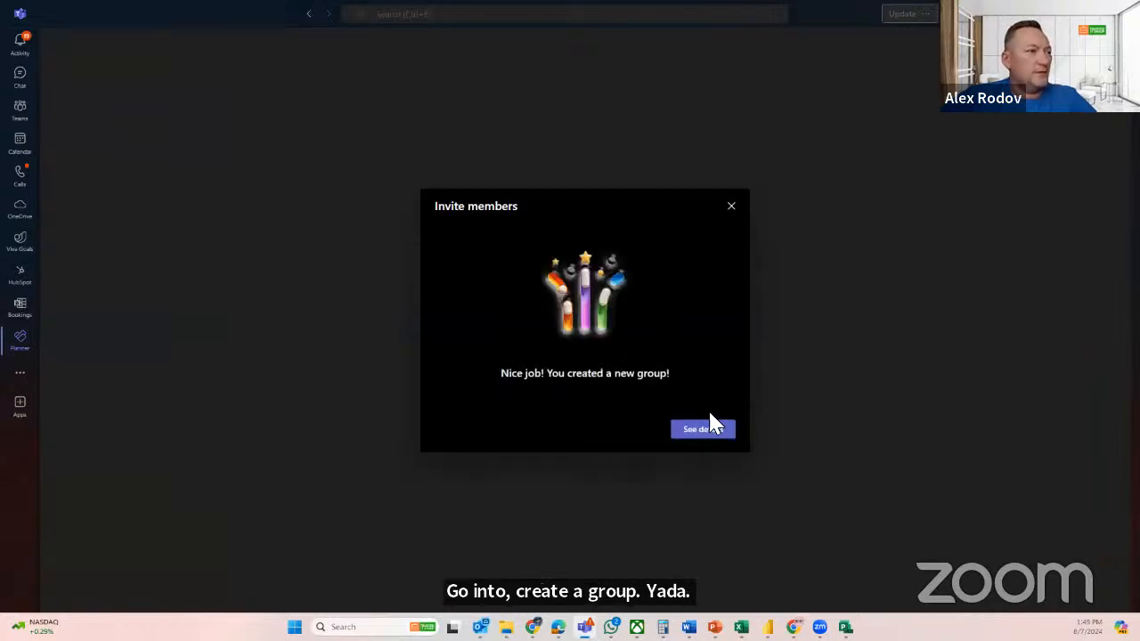
click(730, 209)
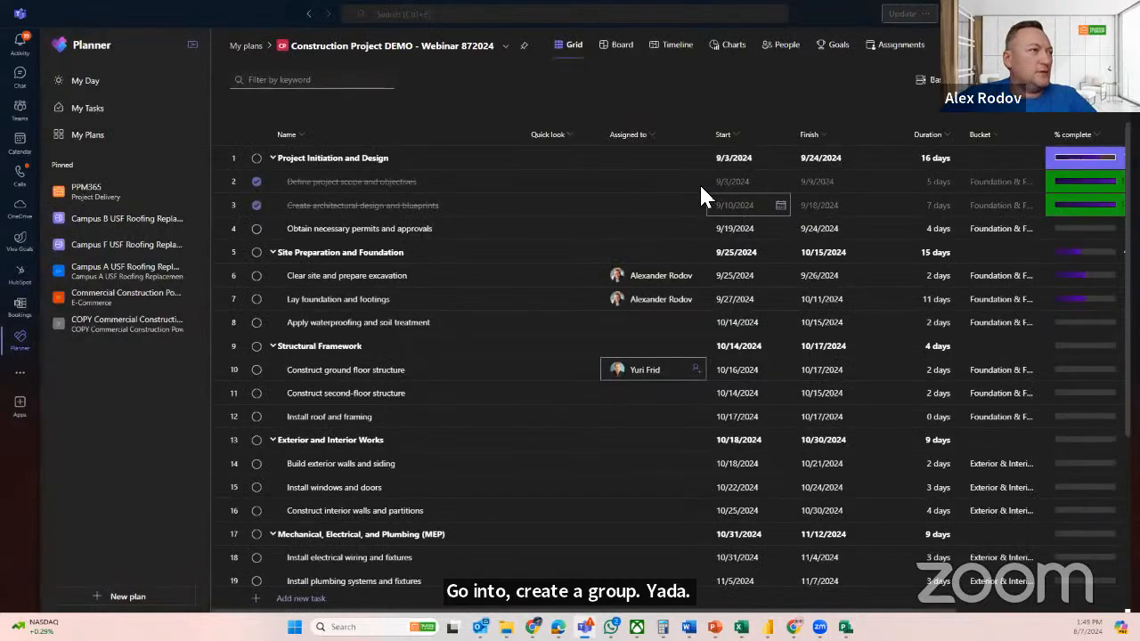
Review the assigned tasks by person, by goal and by assignment effort, and check the assignees in the grid and timeline
click(778, 46)
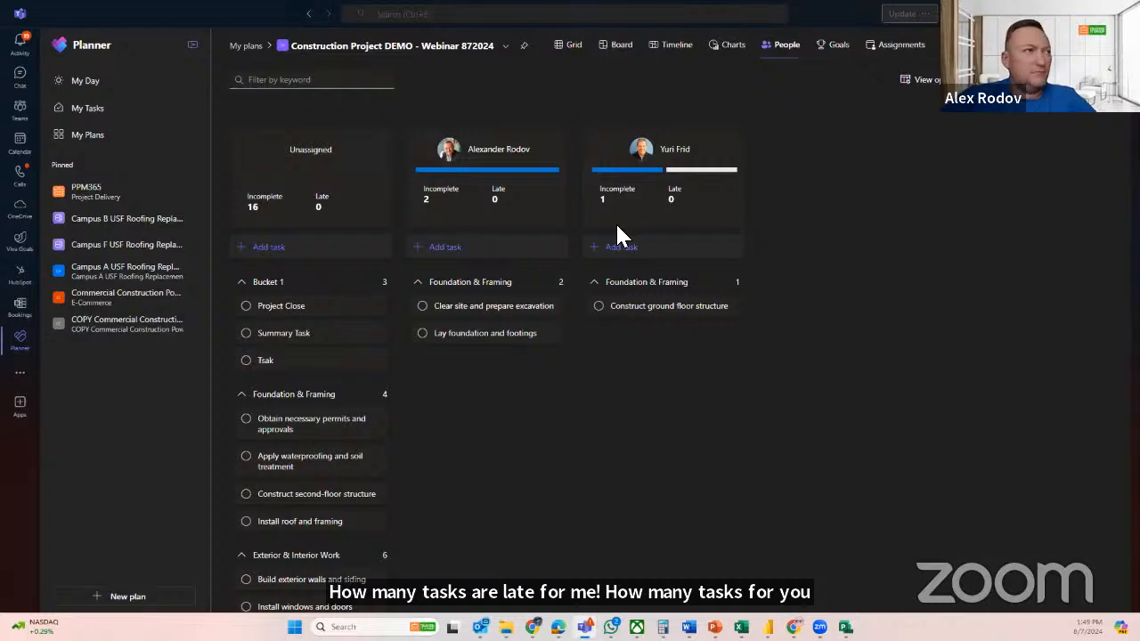
click(833, 49)
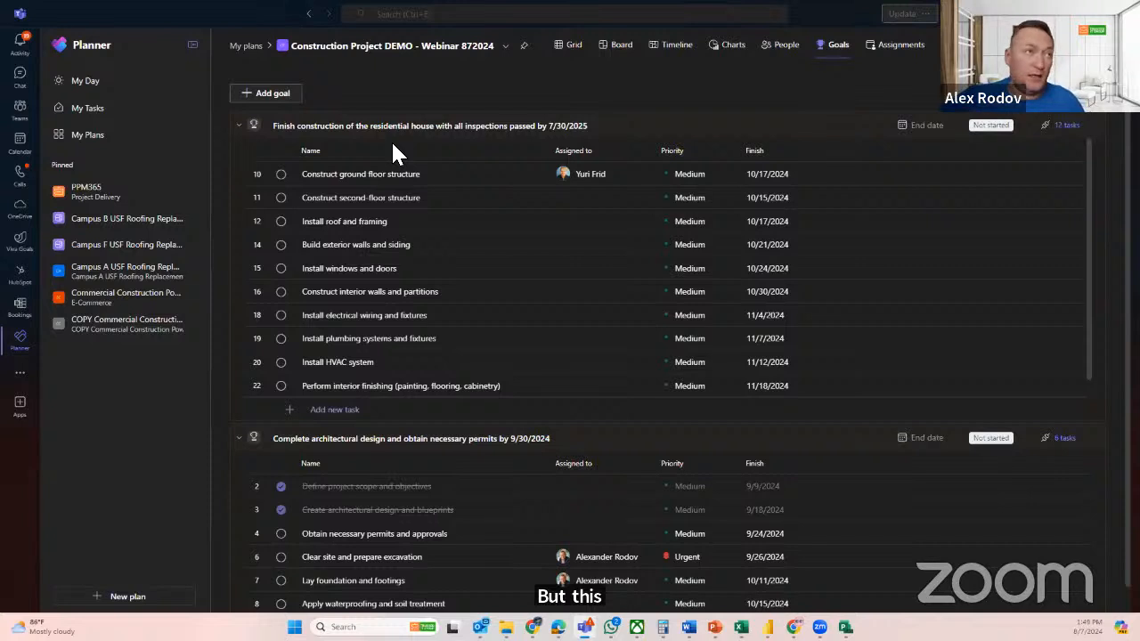
click(885, 52)
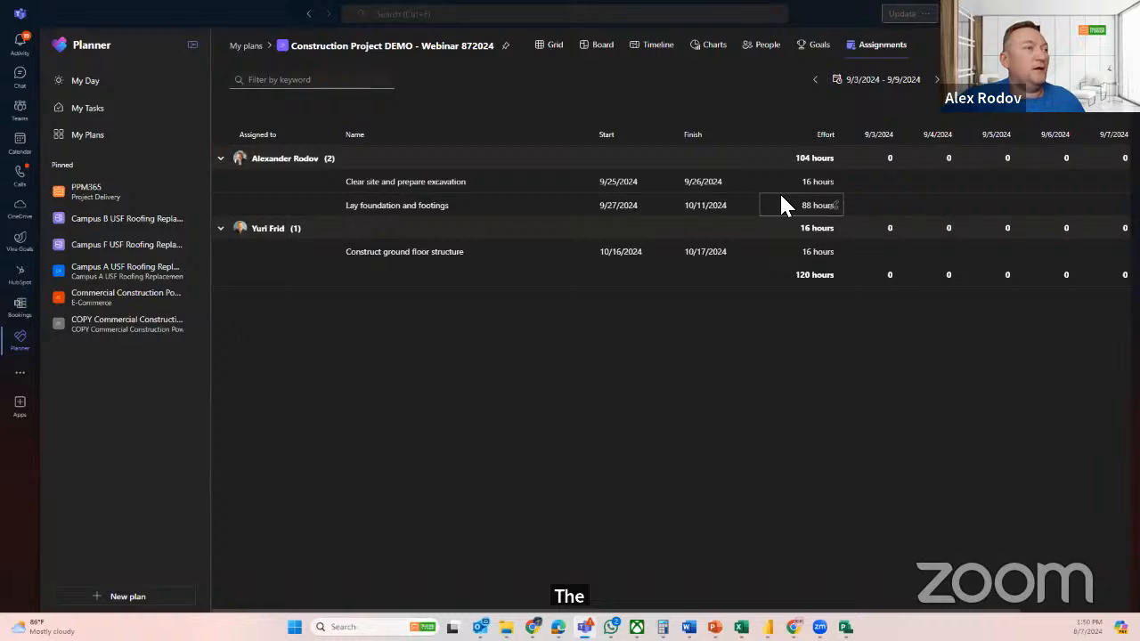
click(543, 48)
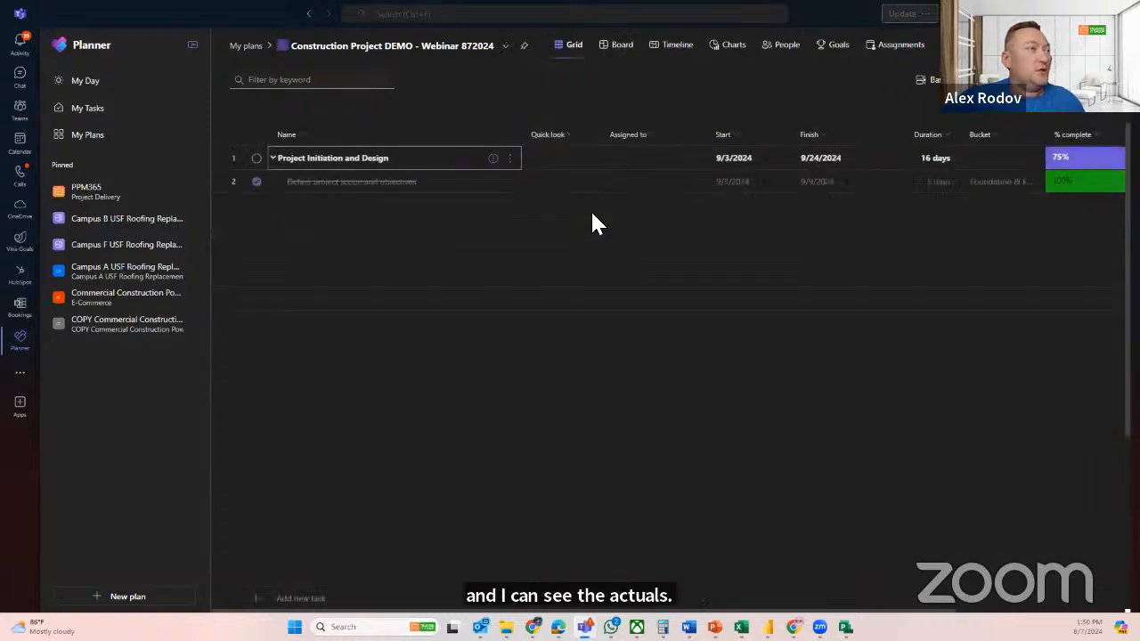
click(677, 49)
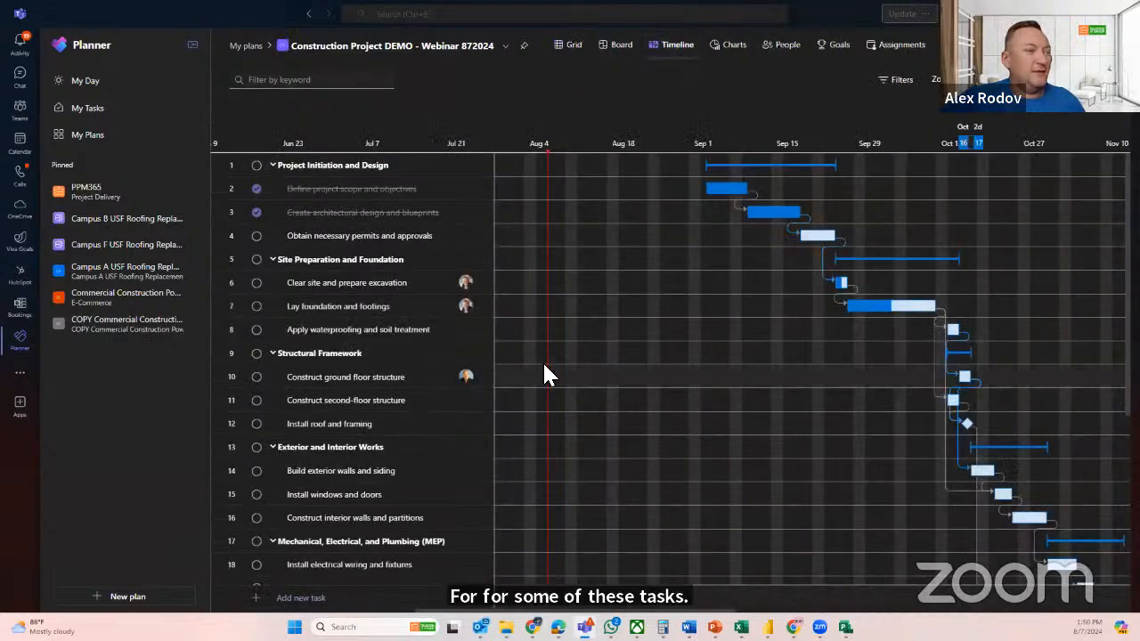